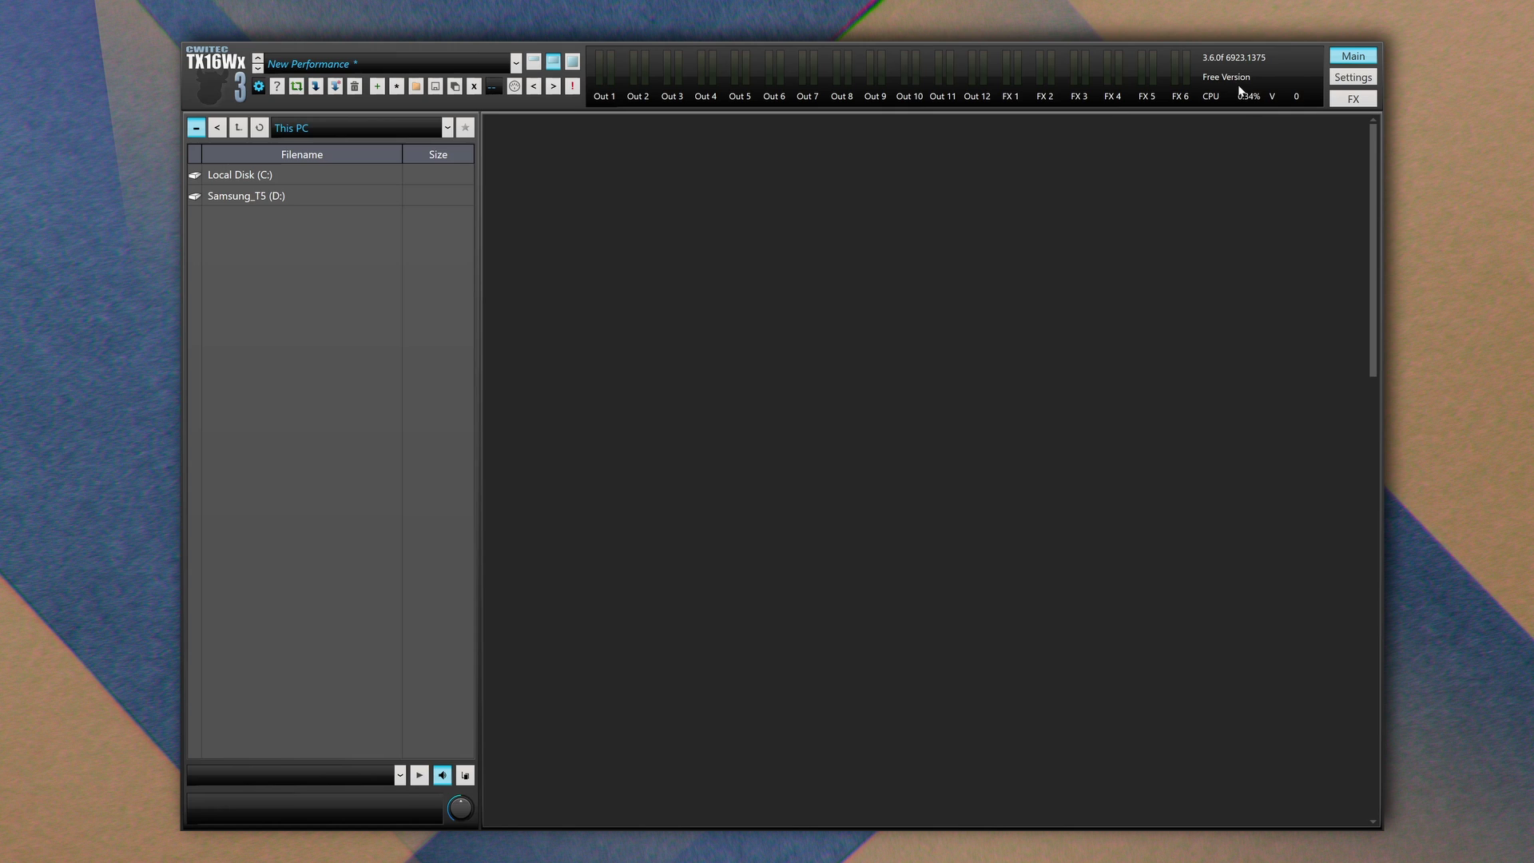
Visit the Settings page, then go back to the Main page listing This PC's drives
click(1358, 72)
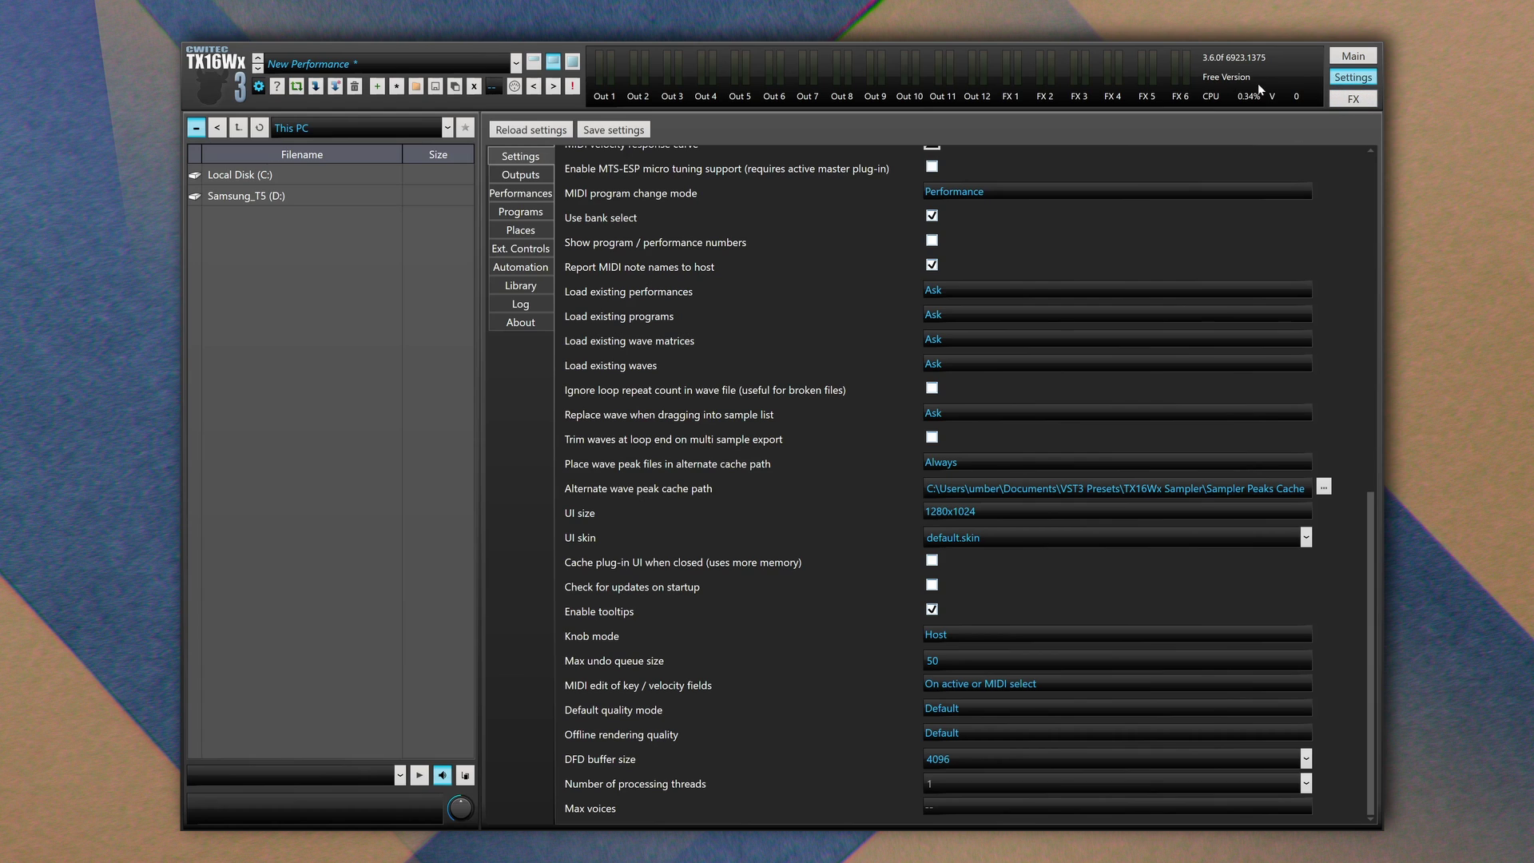
click(1352, 56)
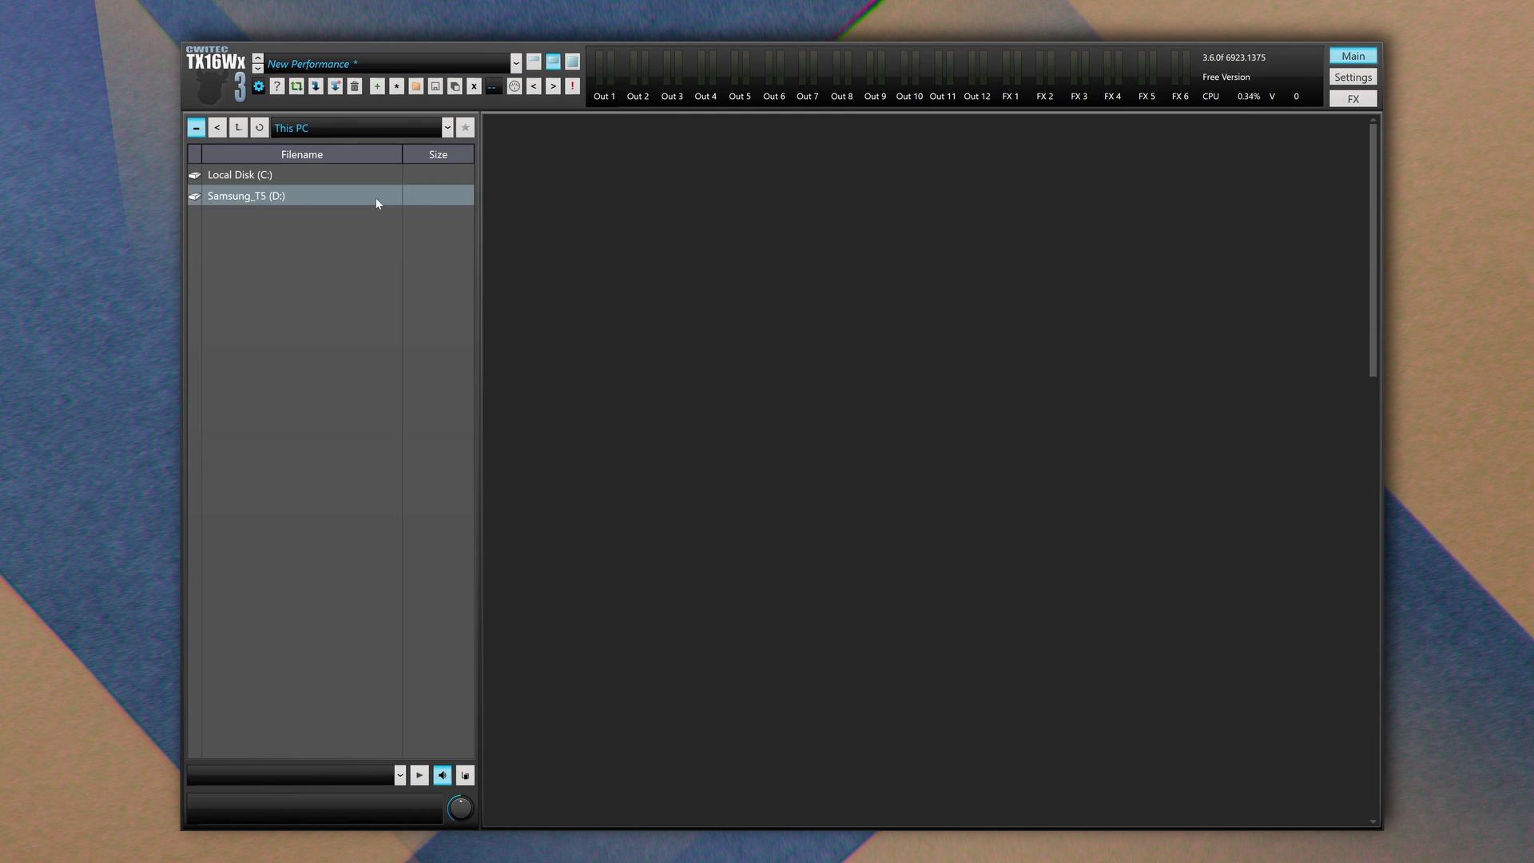
Browse Local Disk (C:) through Users, the home folder and Music, then back to the root
click(196, 128)
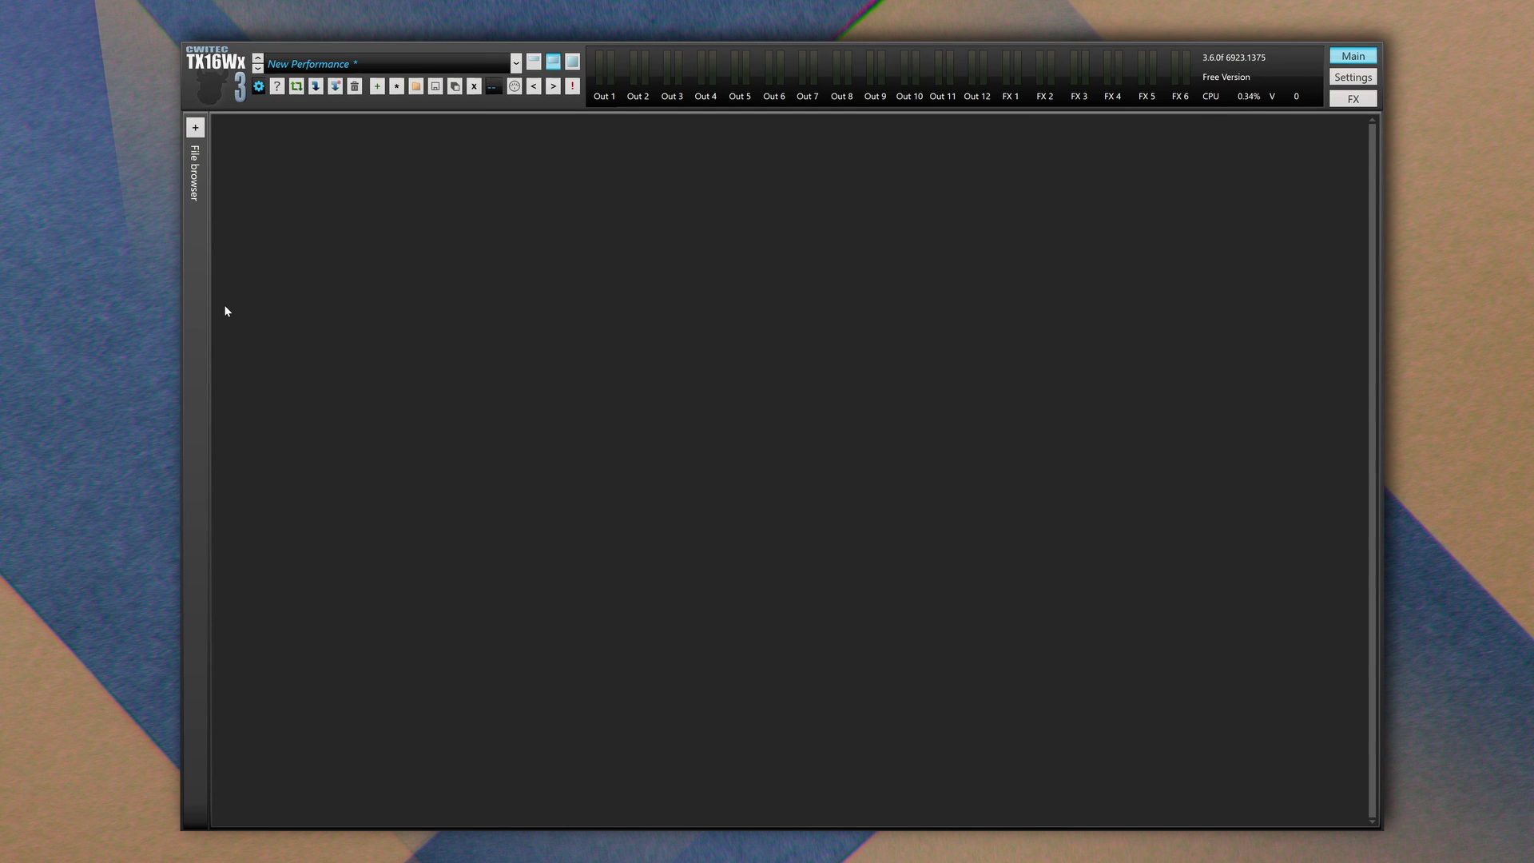
click(195, 128)
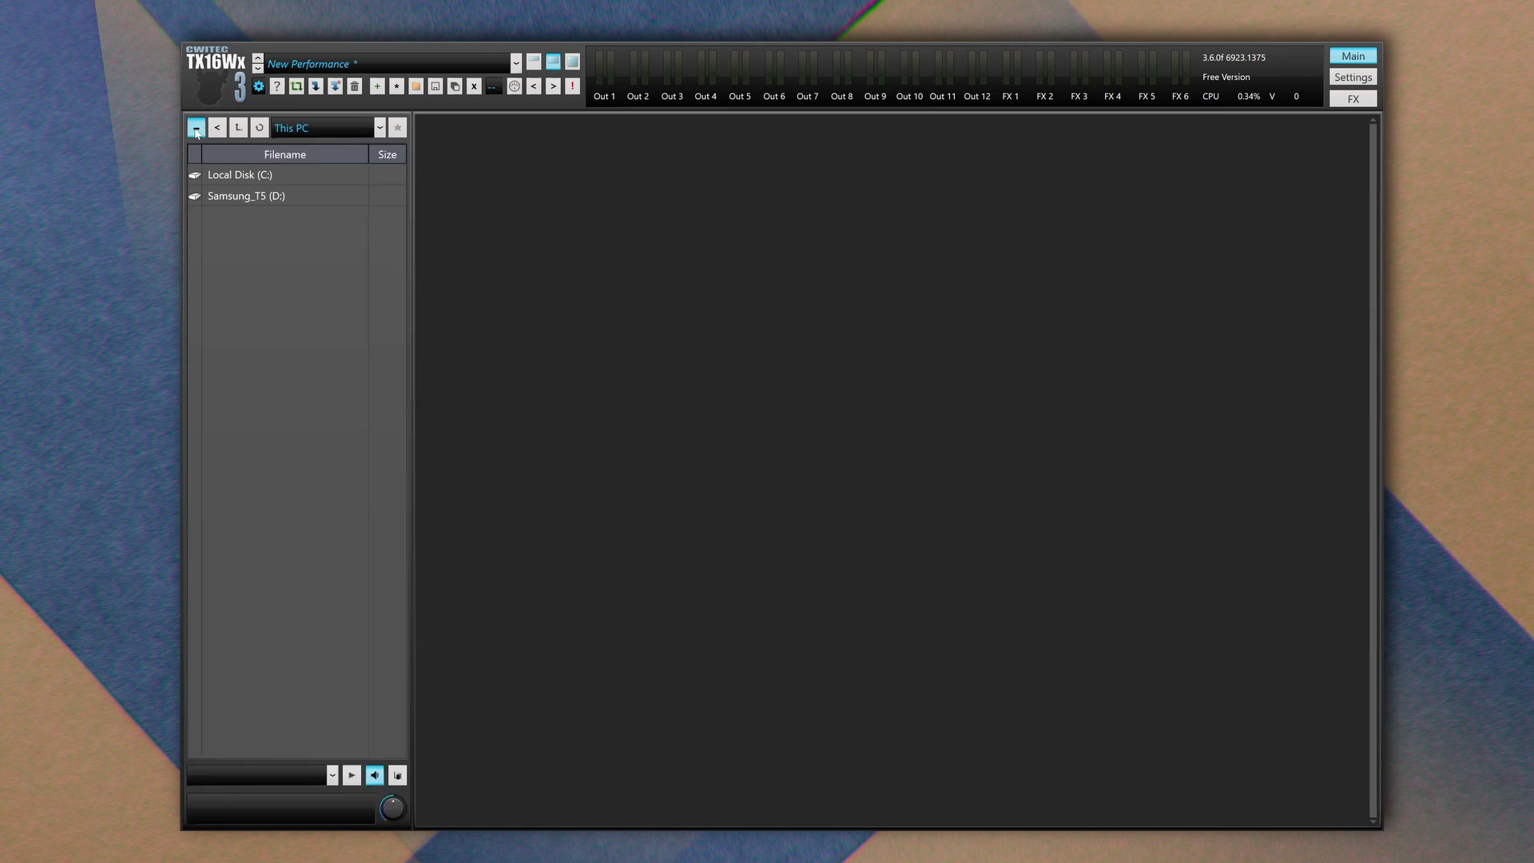
click(266, 176)
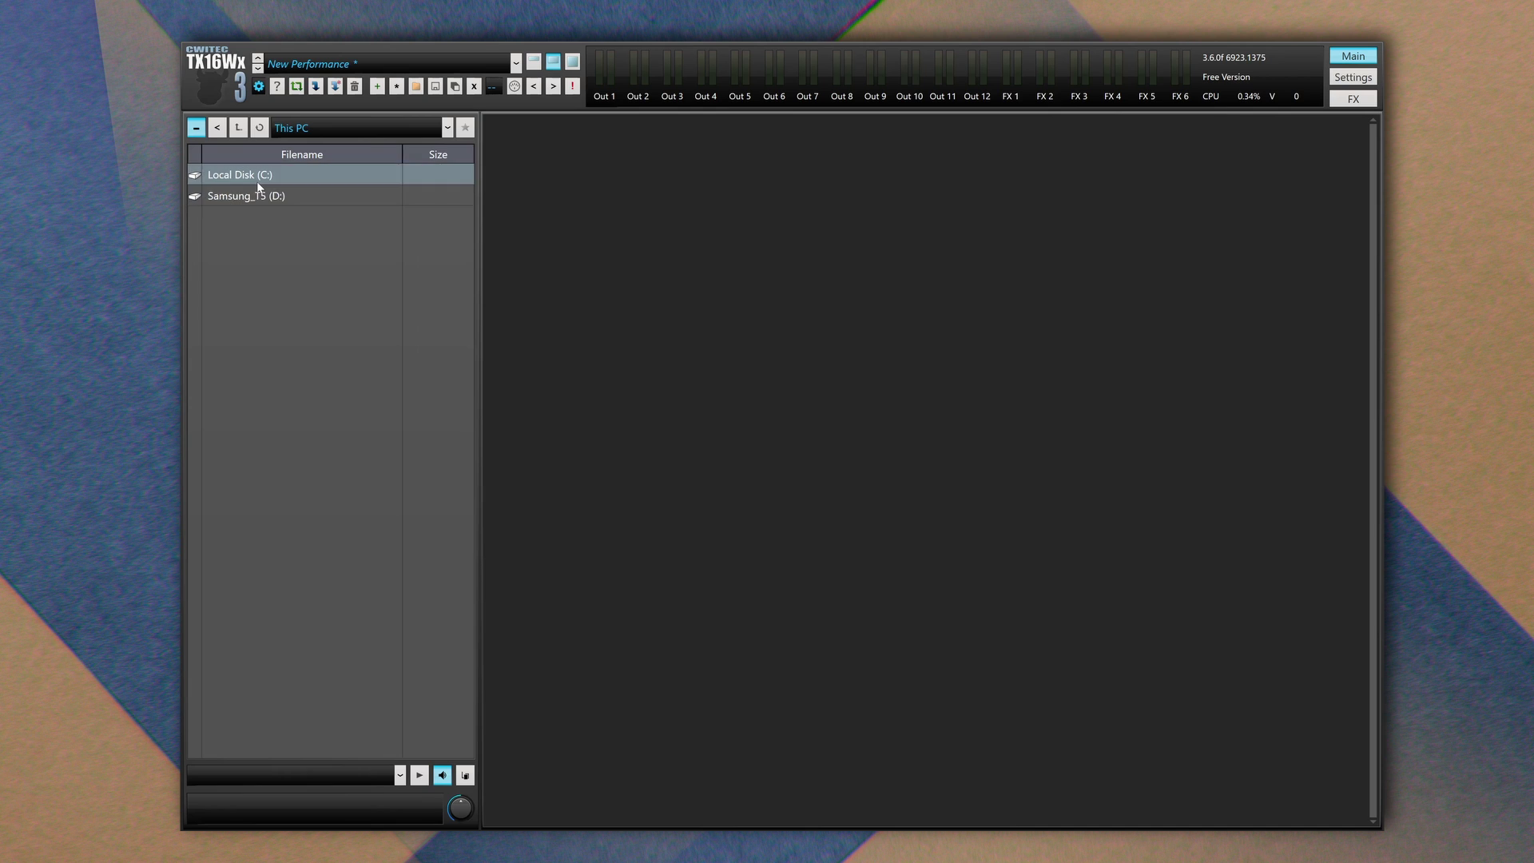
double_click(257, 177)
double_click(246, 322)
double_click(239, 196)
double_click(248, 365)
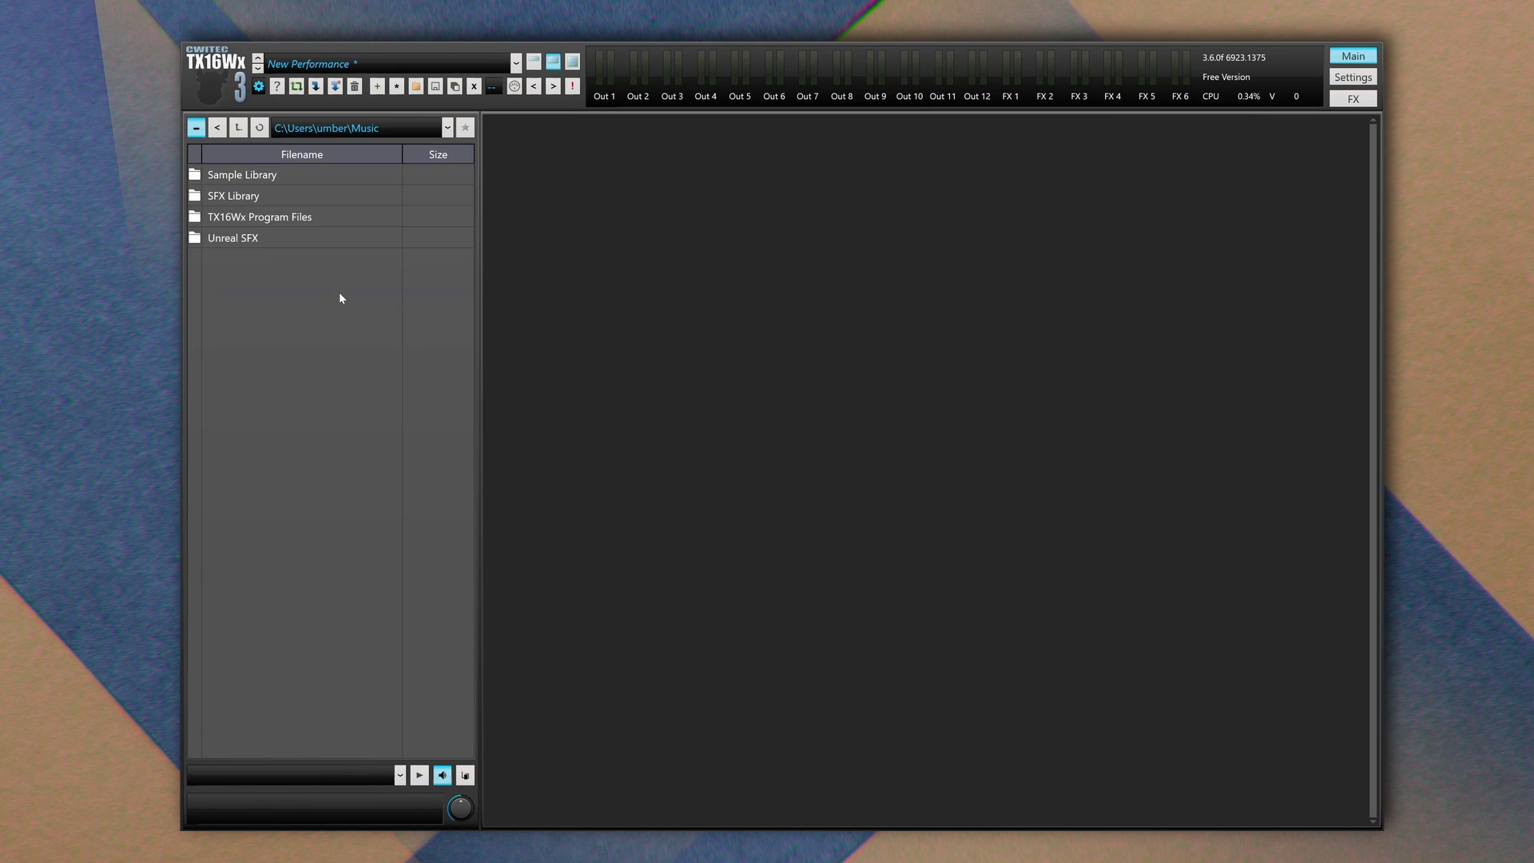
double_click(238, 128)
click(238, 127)
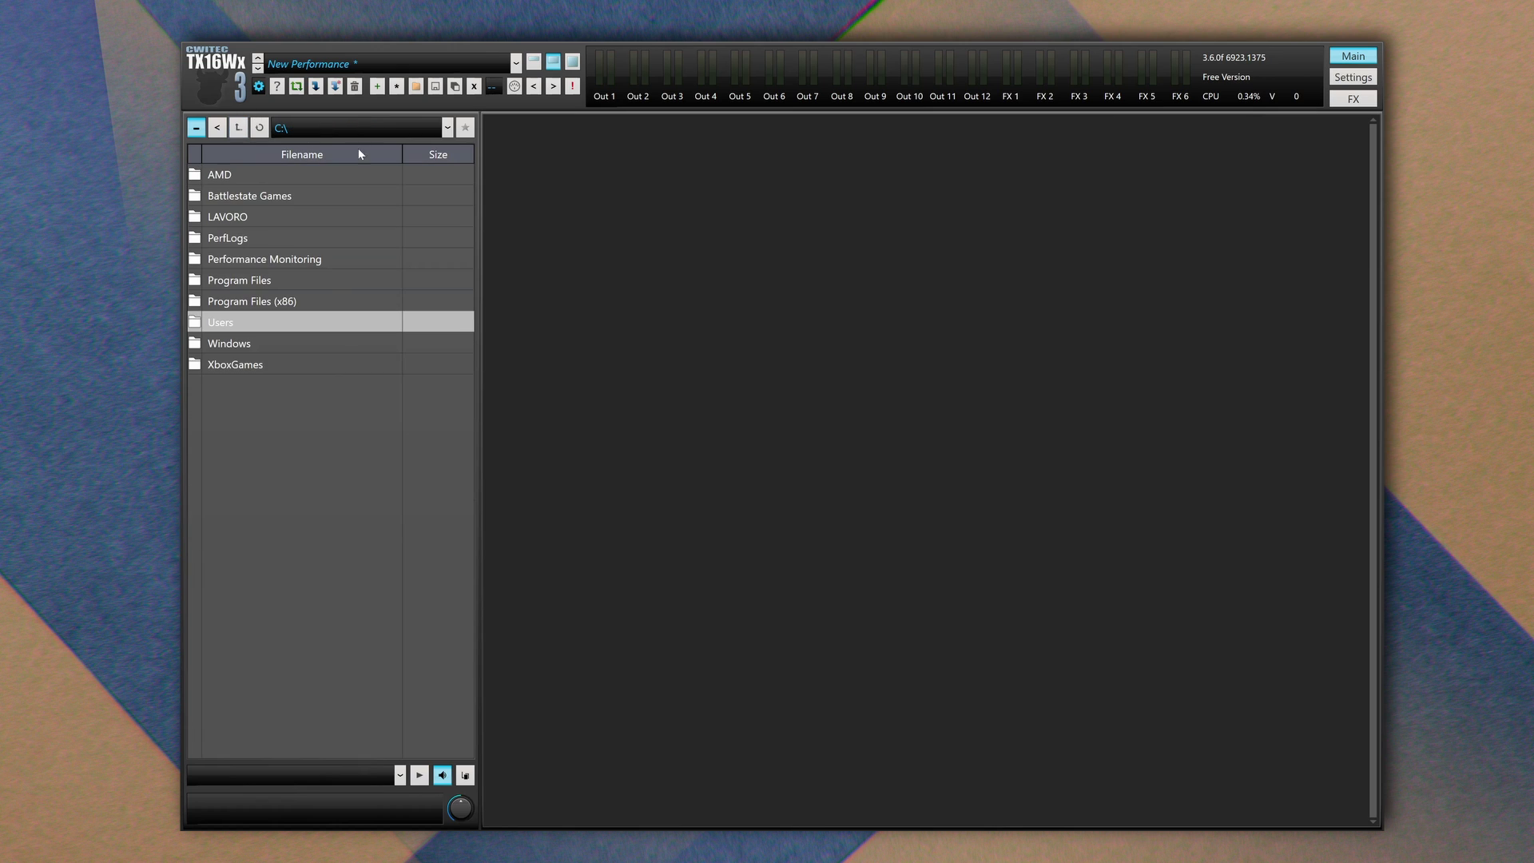
Jump to the Drum Kit - 99Sounds folder, then up to Sample Library and select Prodigy Drumkit
click(448, 130)
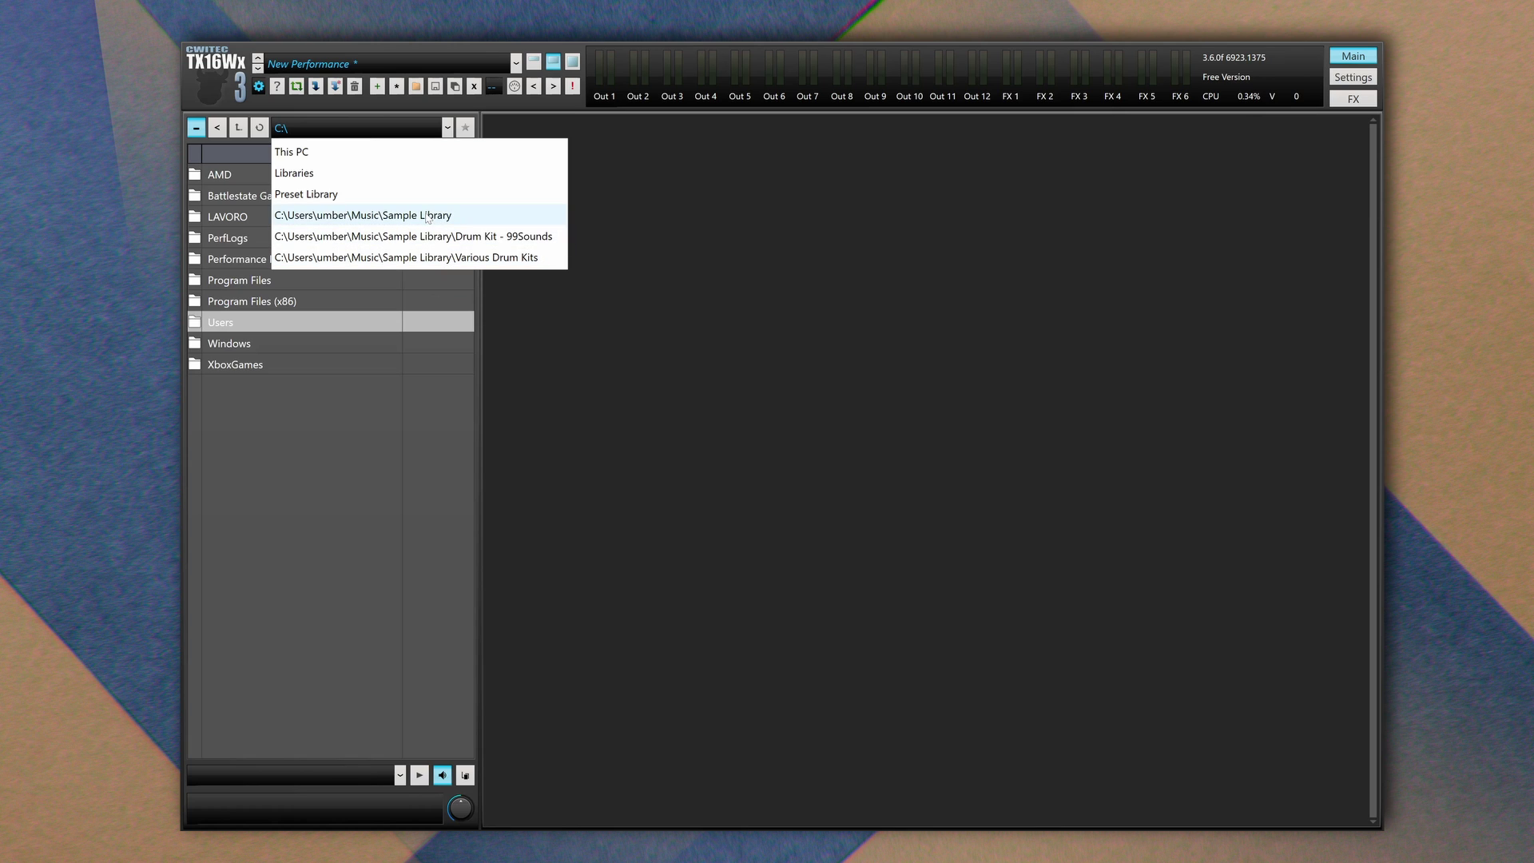
click(494, 238)
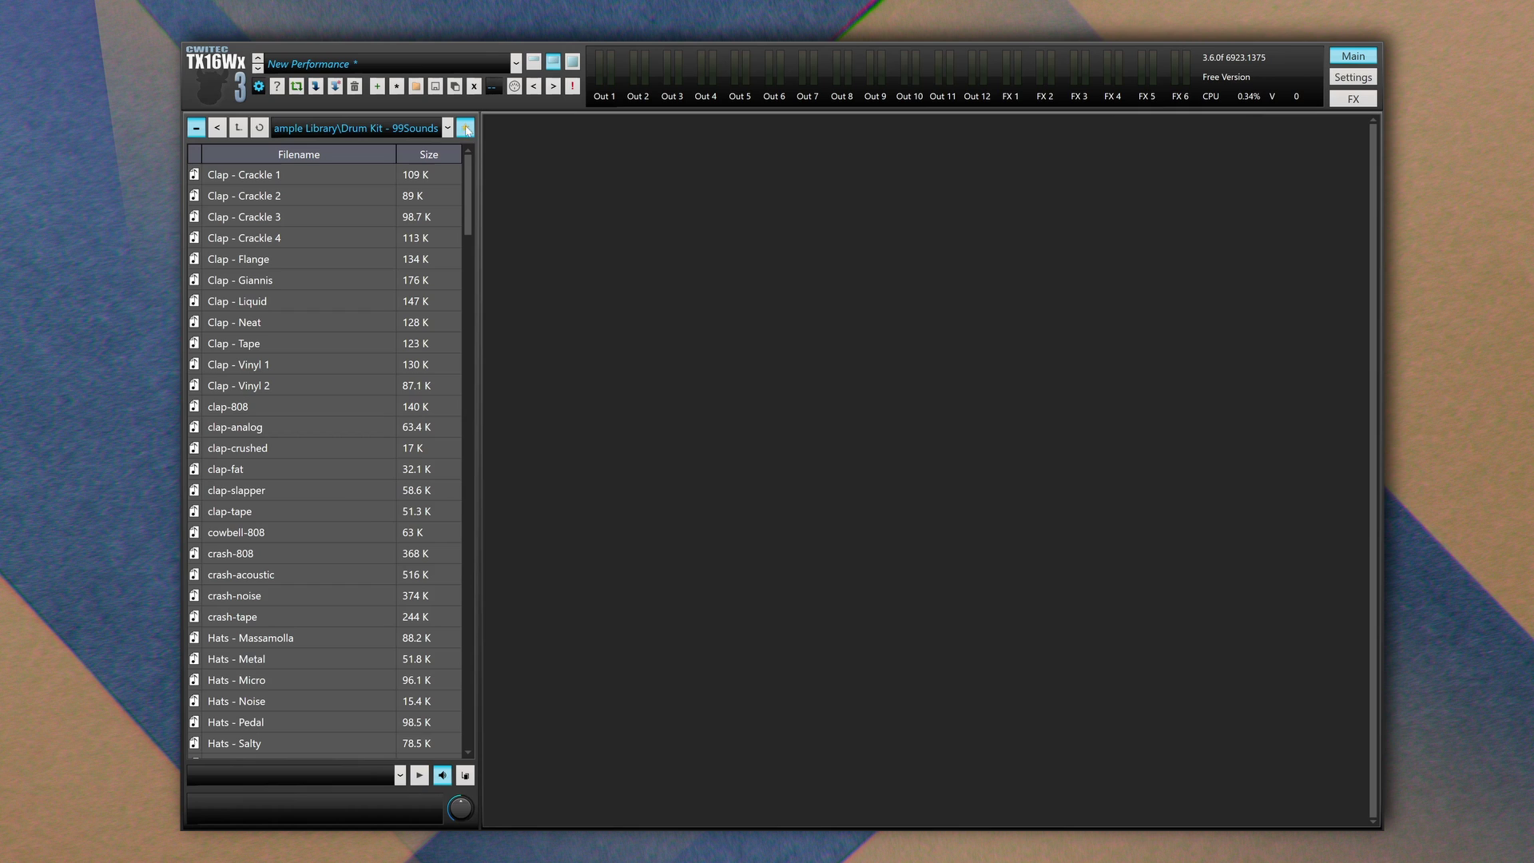
click(238, 128)
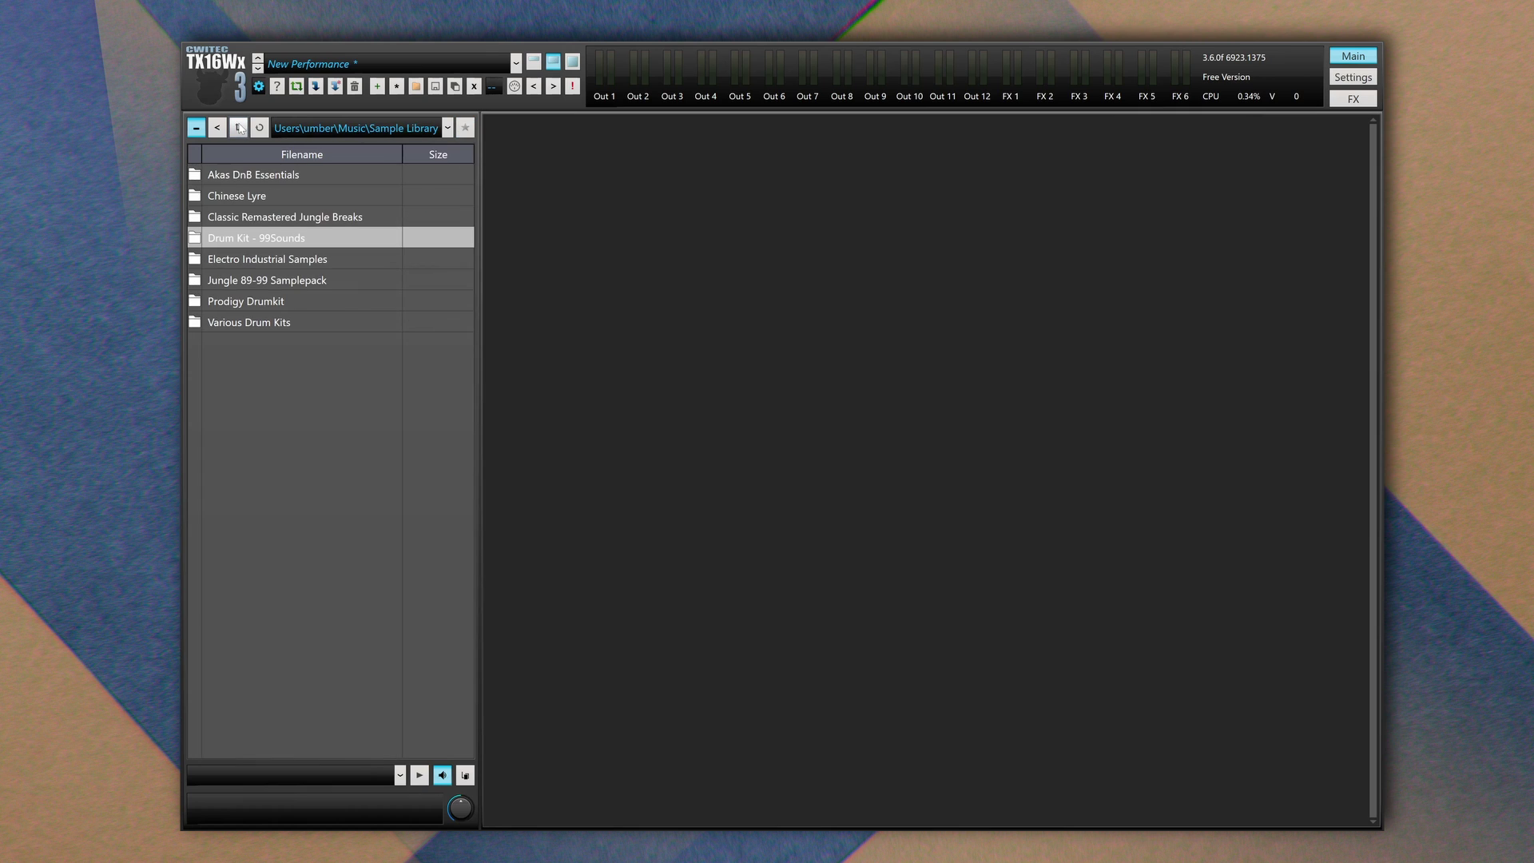
click(277, 304)
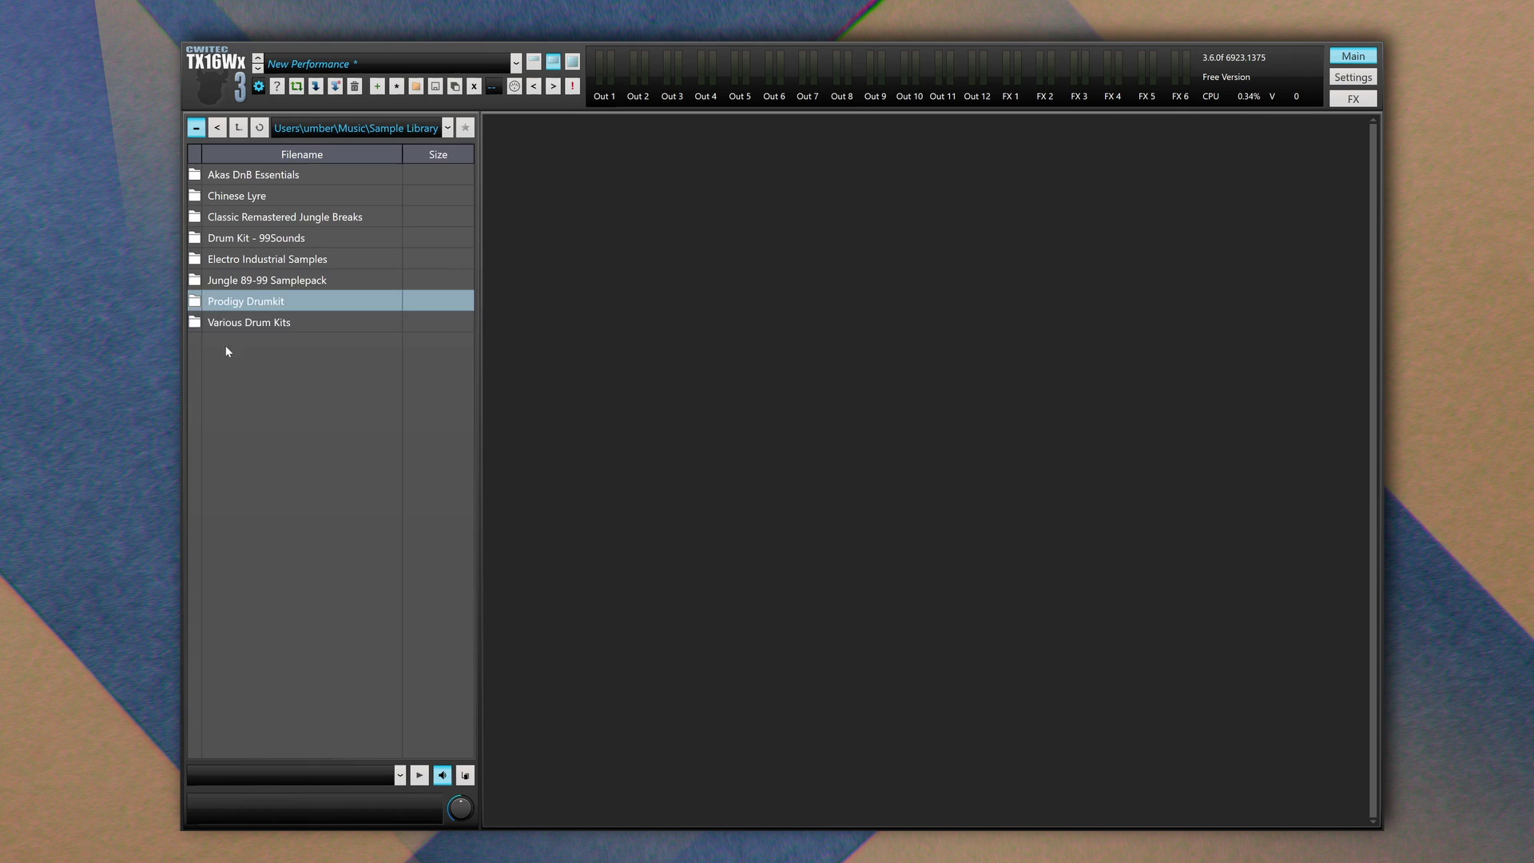
Bookmark the Sample Library folder as a favourite and review the saved locations list
click(465, 128)
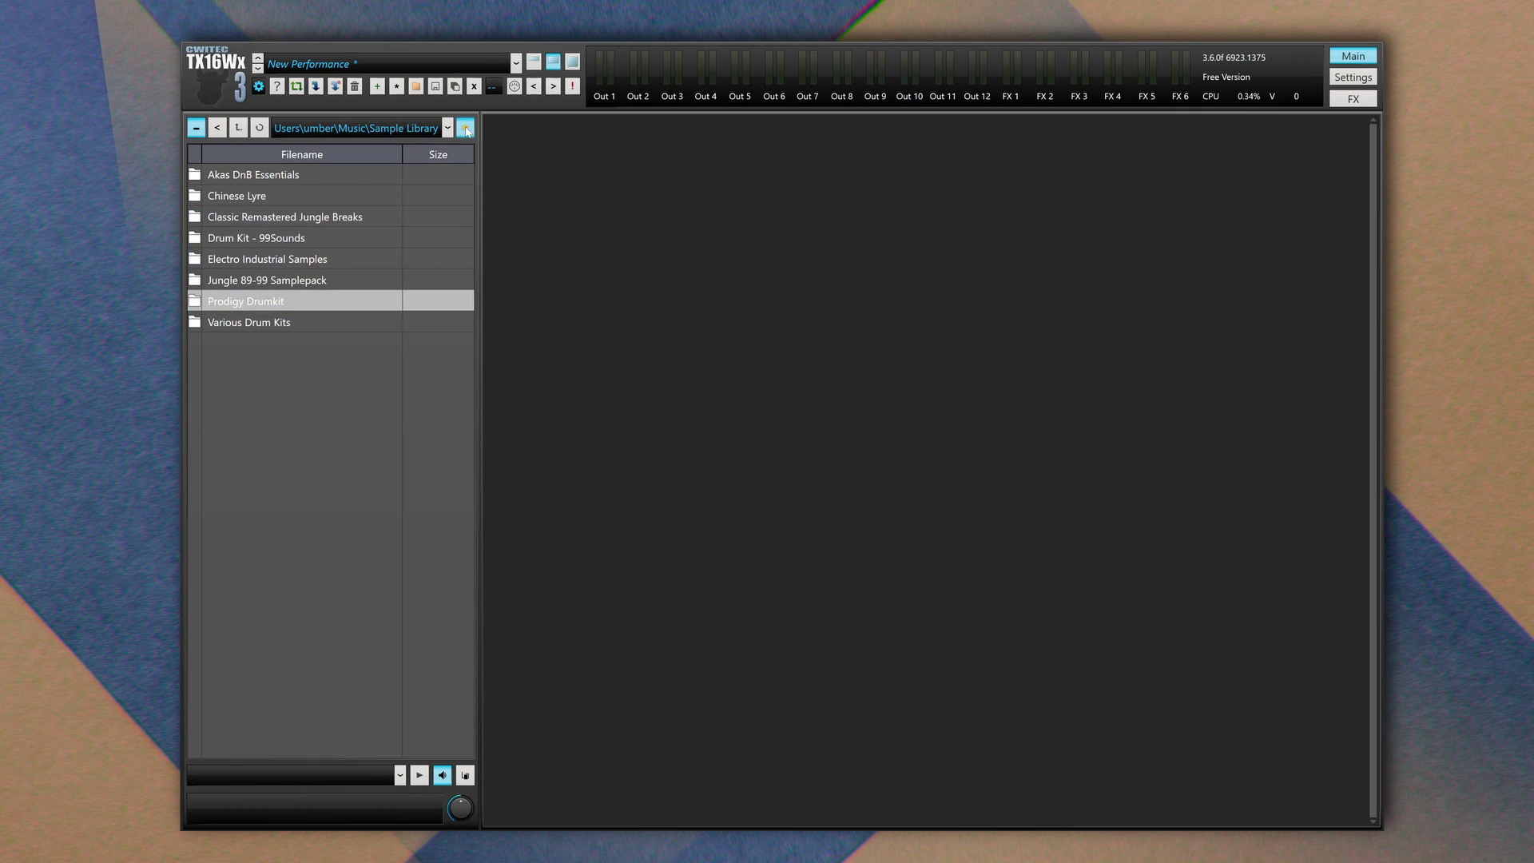
click(447, 128)
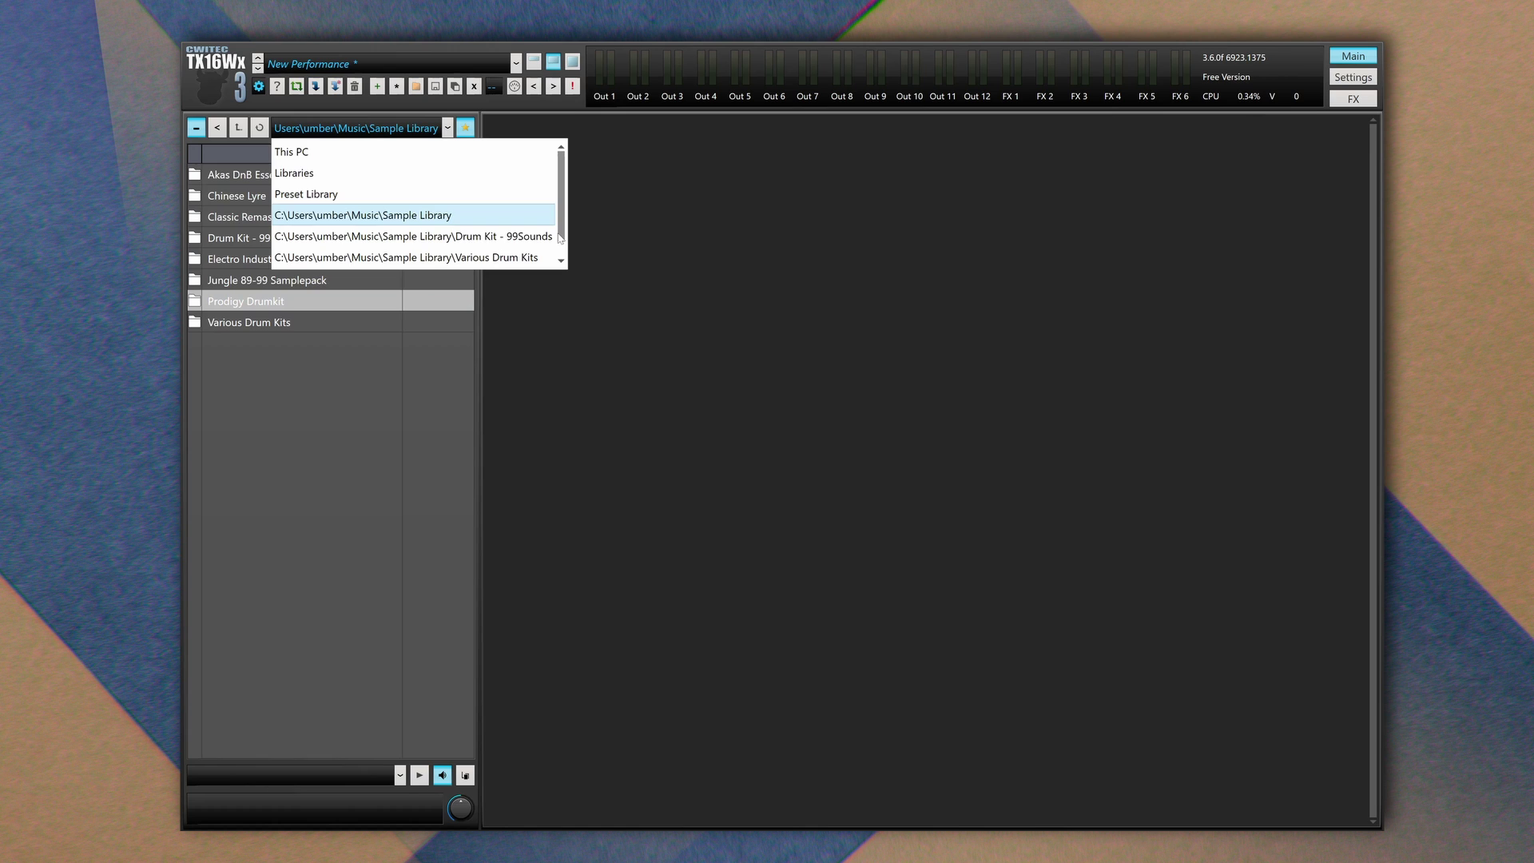
scroll(359, 252, down, 1)
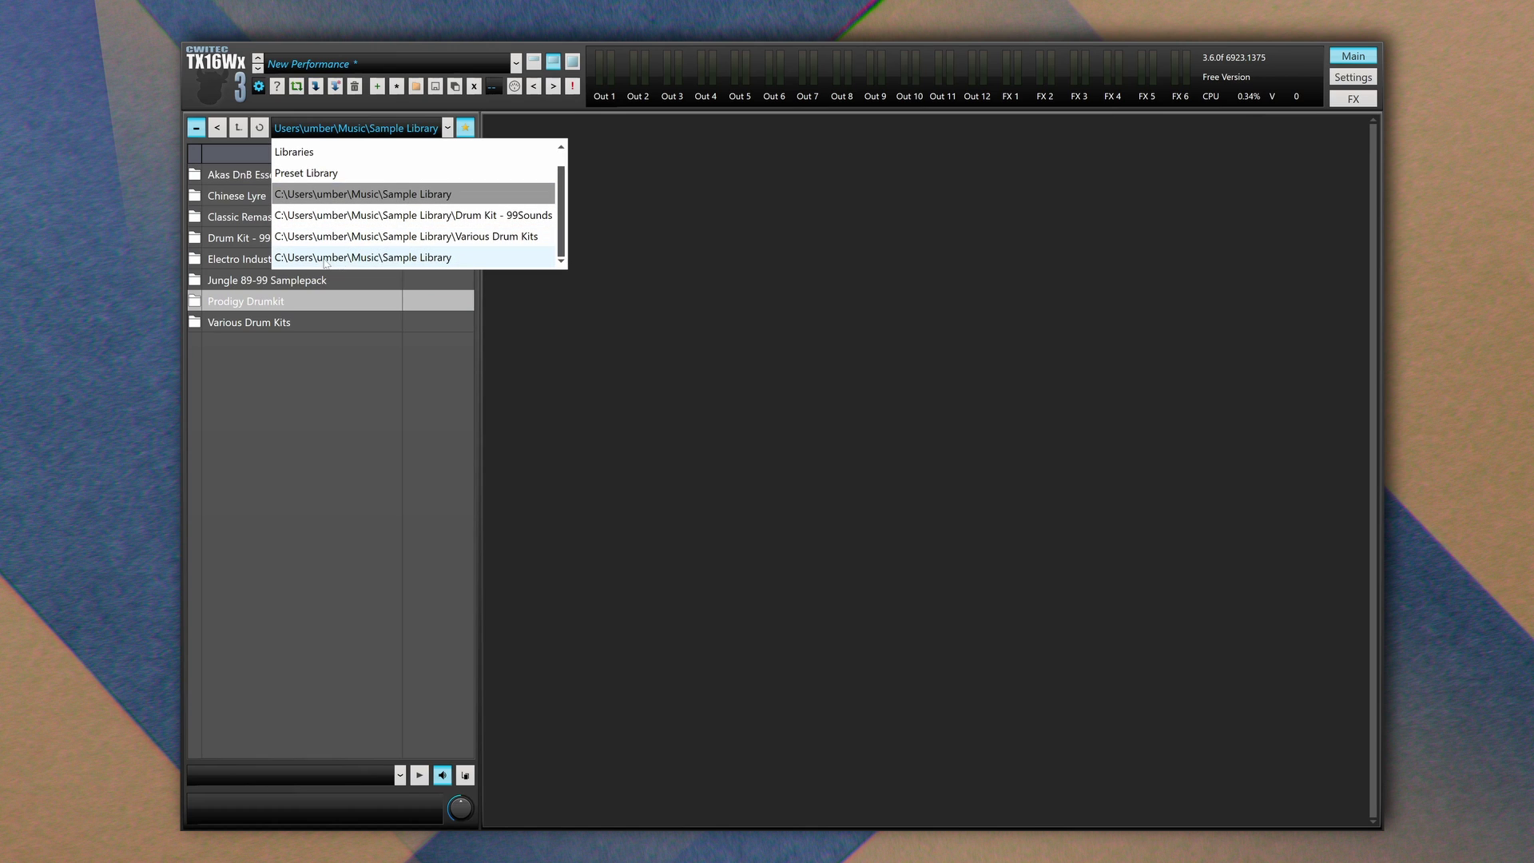
click(378, 257)
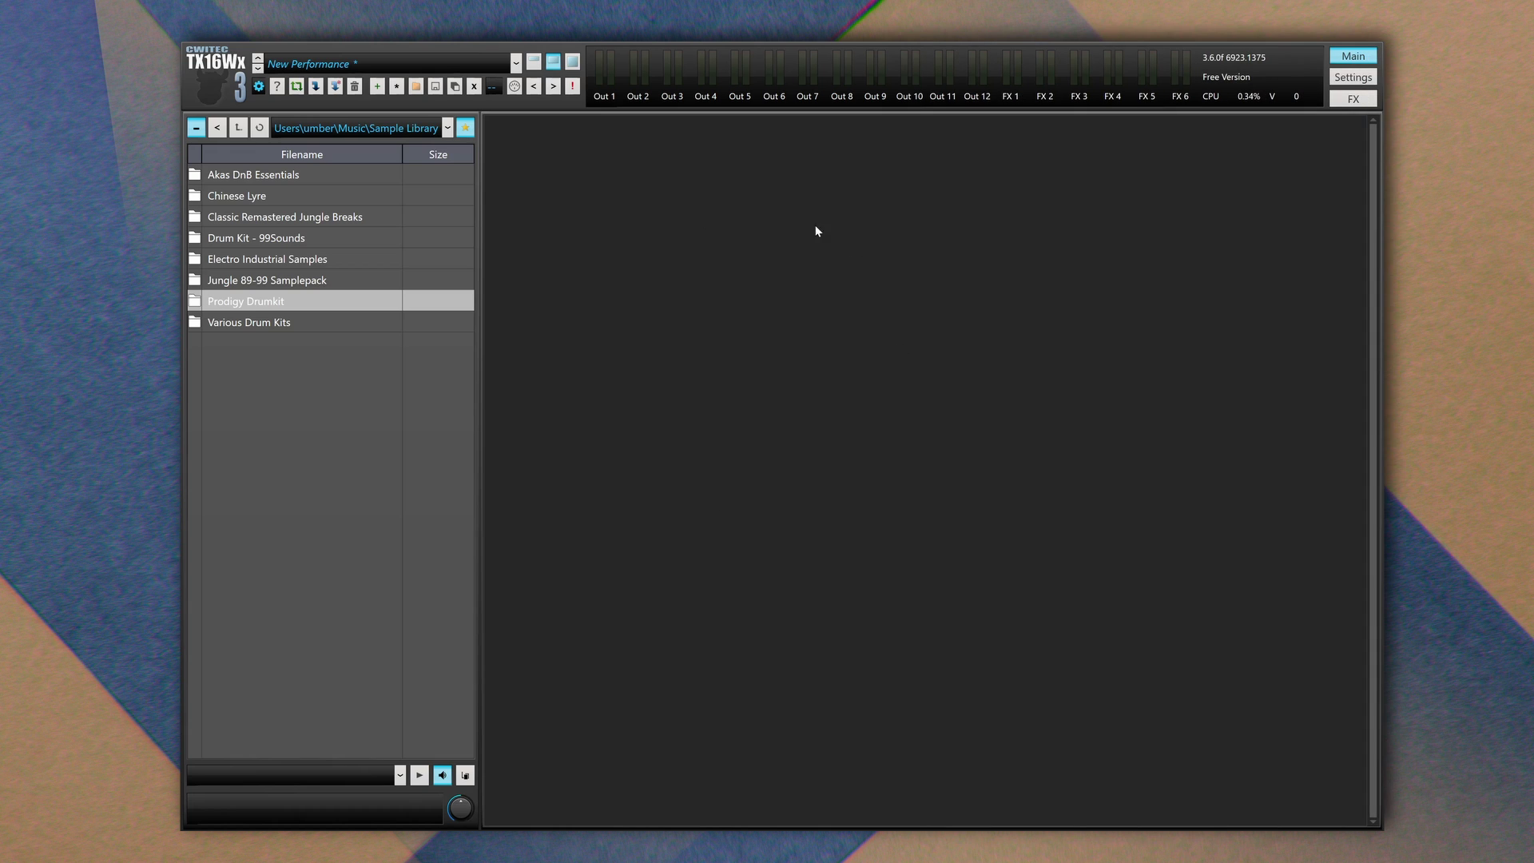
Add a new program slot, Tutorial Program, on MIDI channel 1
right_click(744, 190)
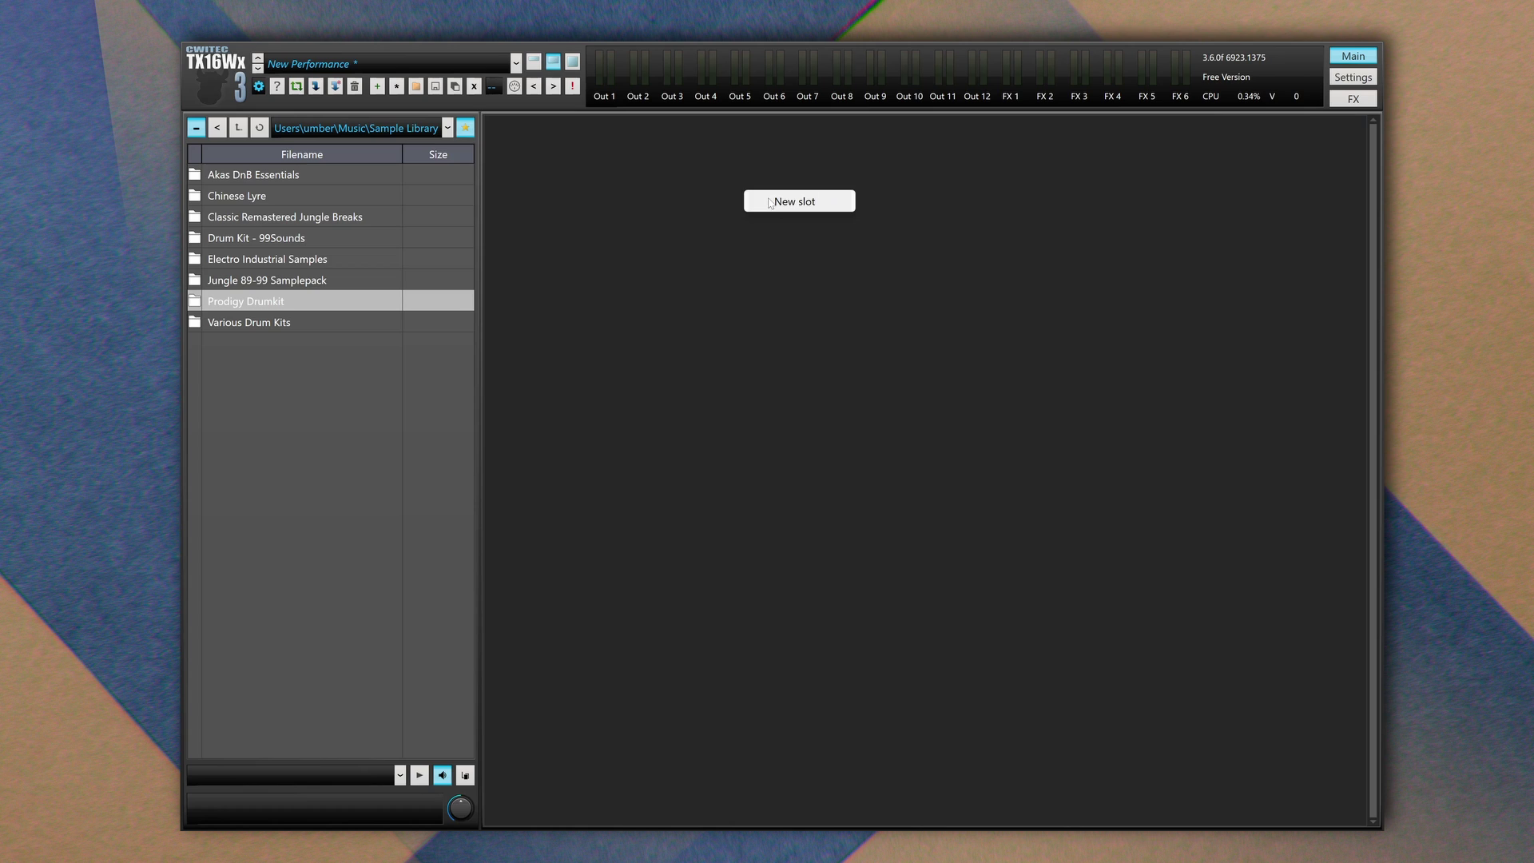
click(770, 203)
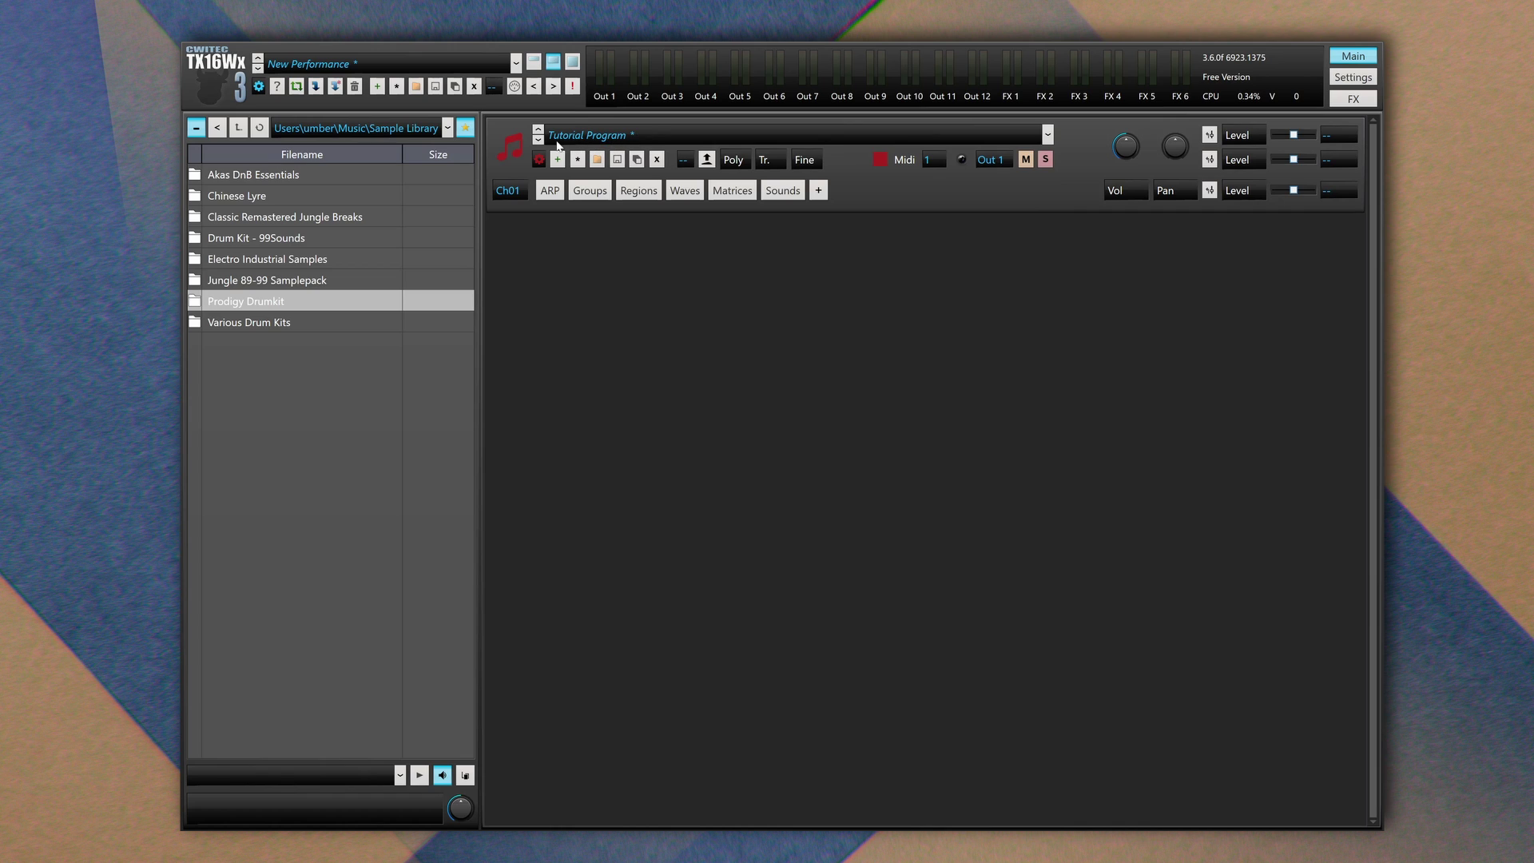
click(934, 159)
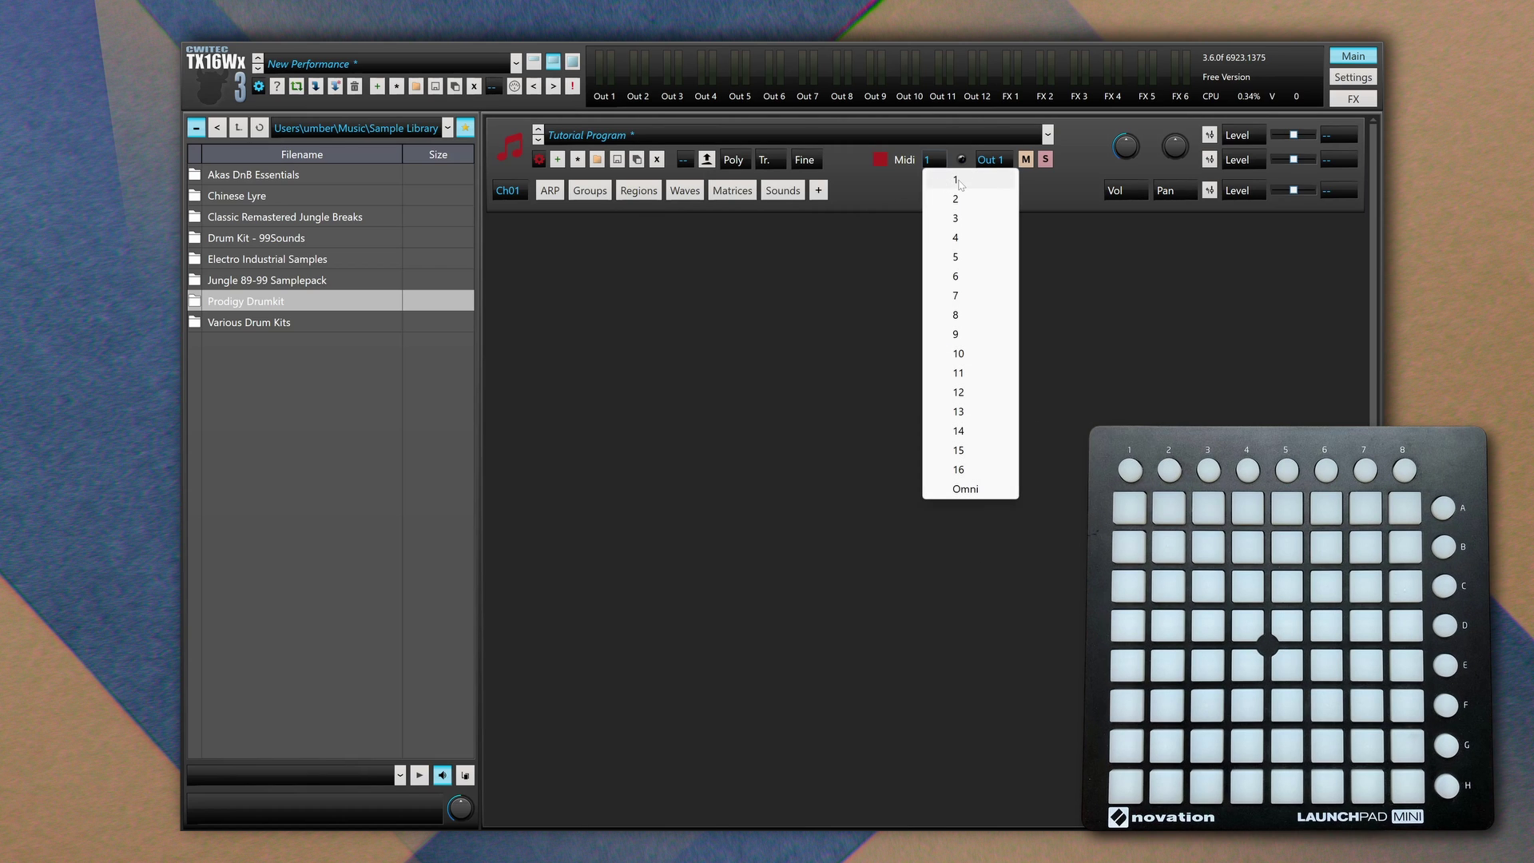
click(957, 180)
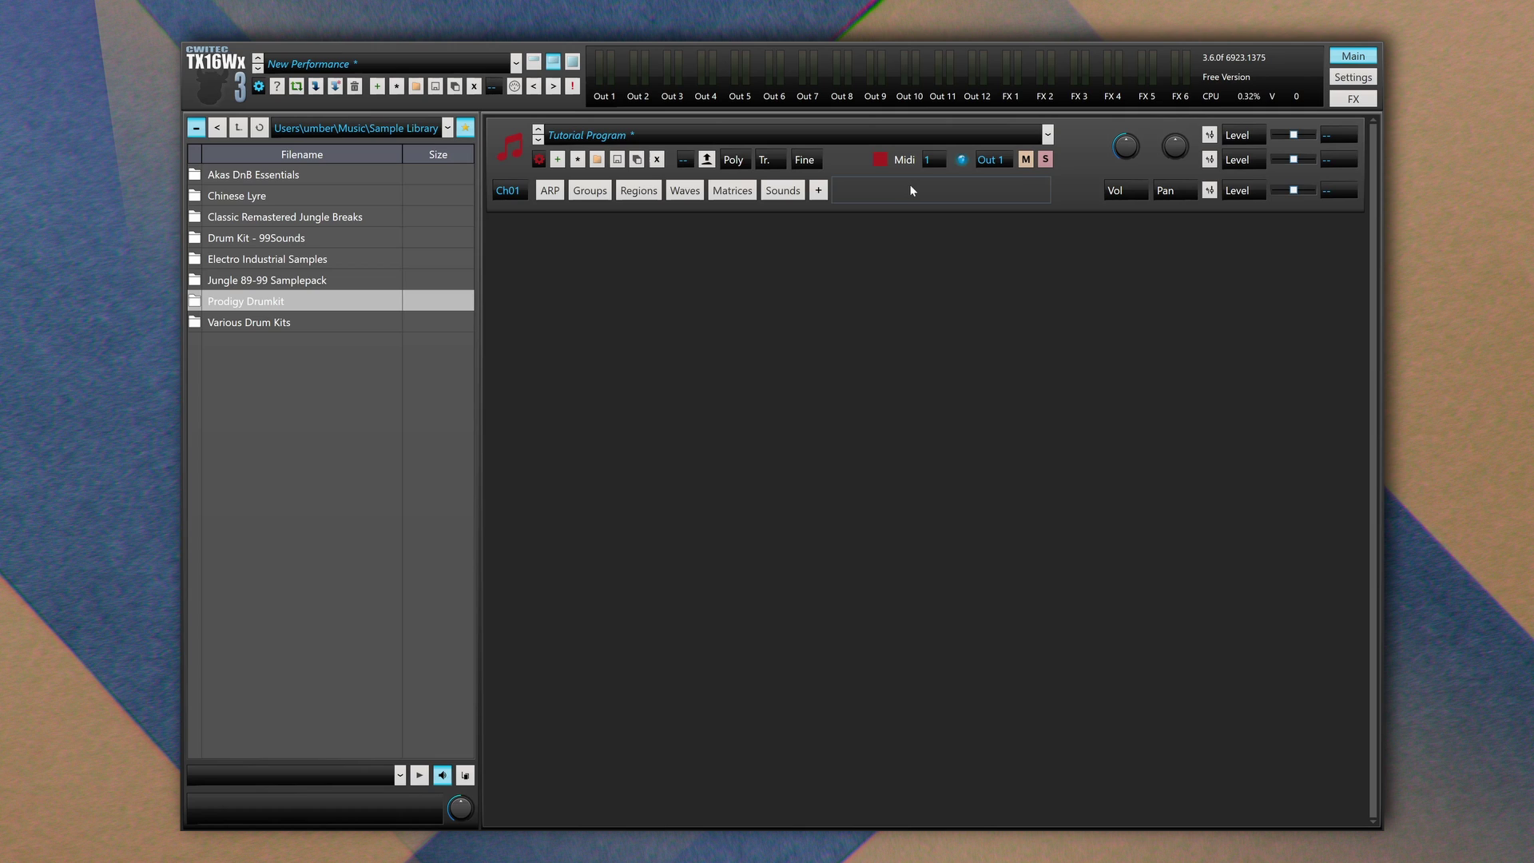
Keep the slot's output on Out 1 and toggle its mute and solo buttons
click(984, 159)
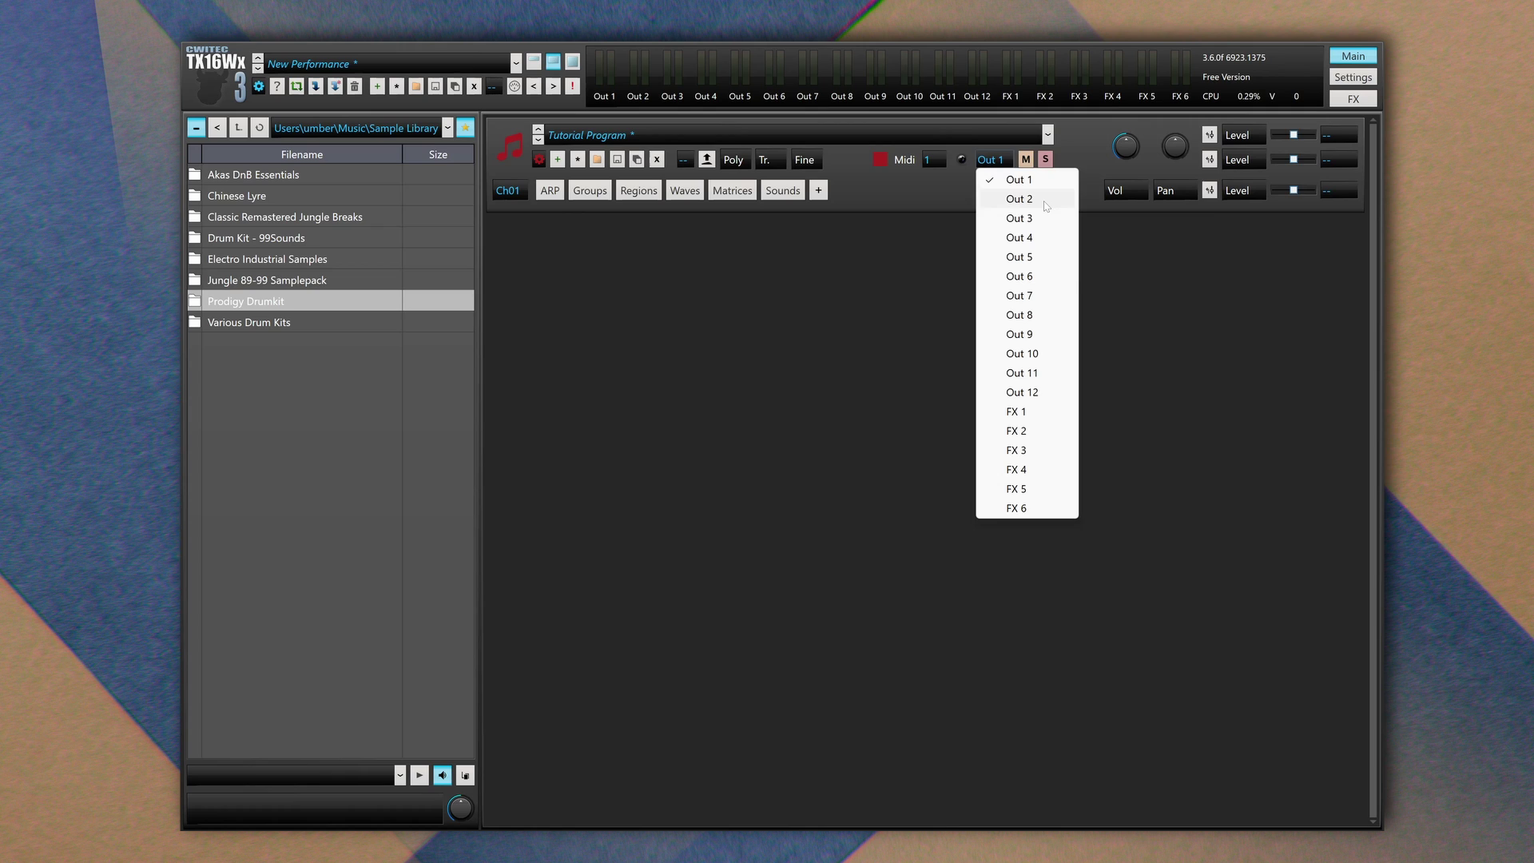
click(1083, 142)
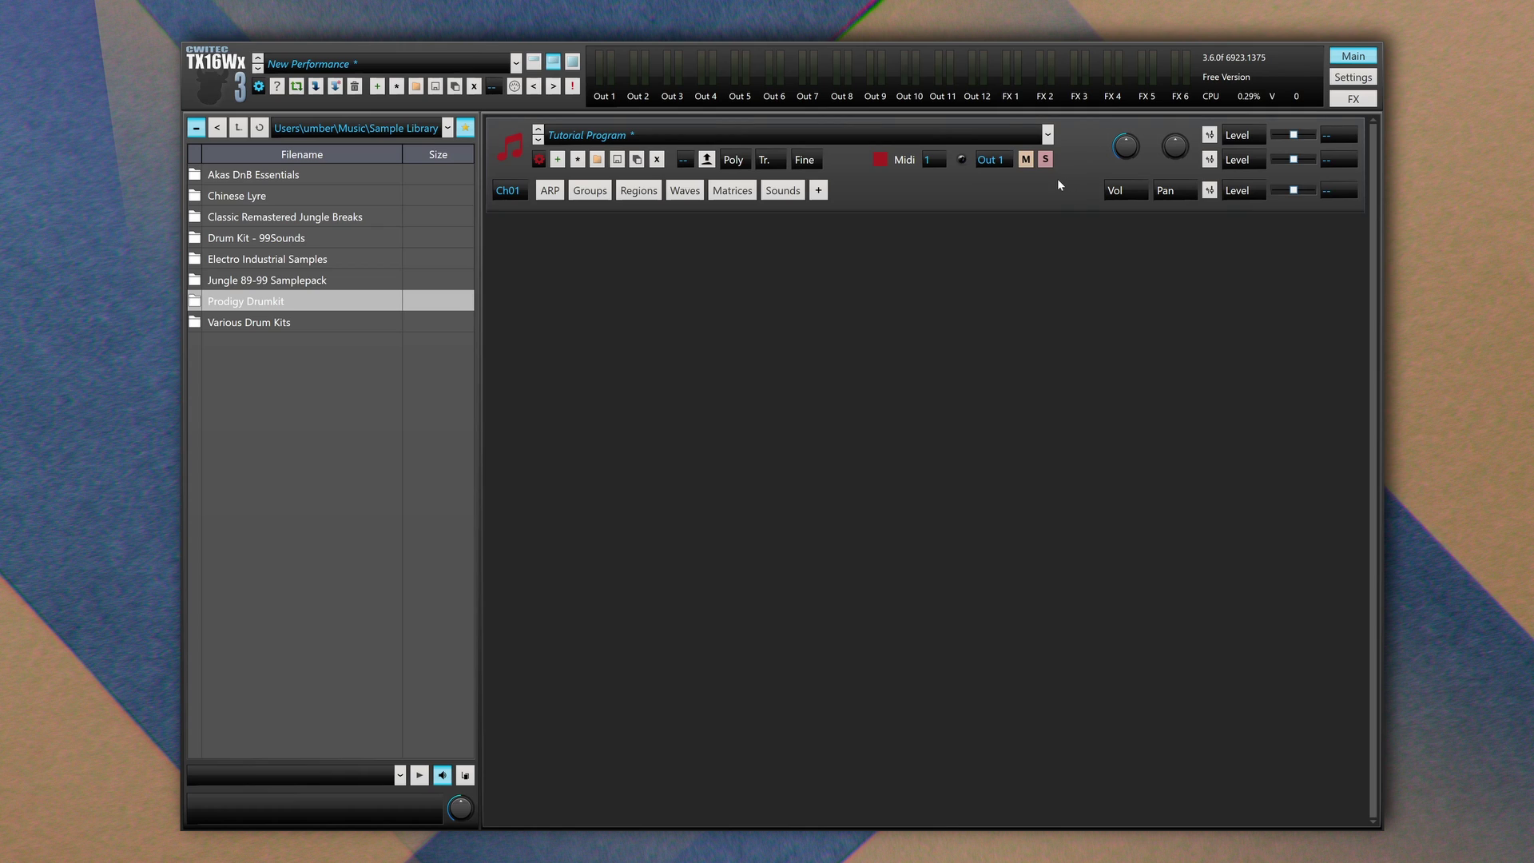
click(1026, 160)
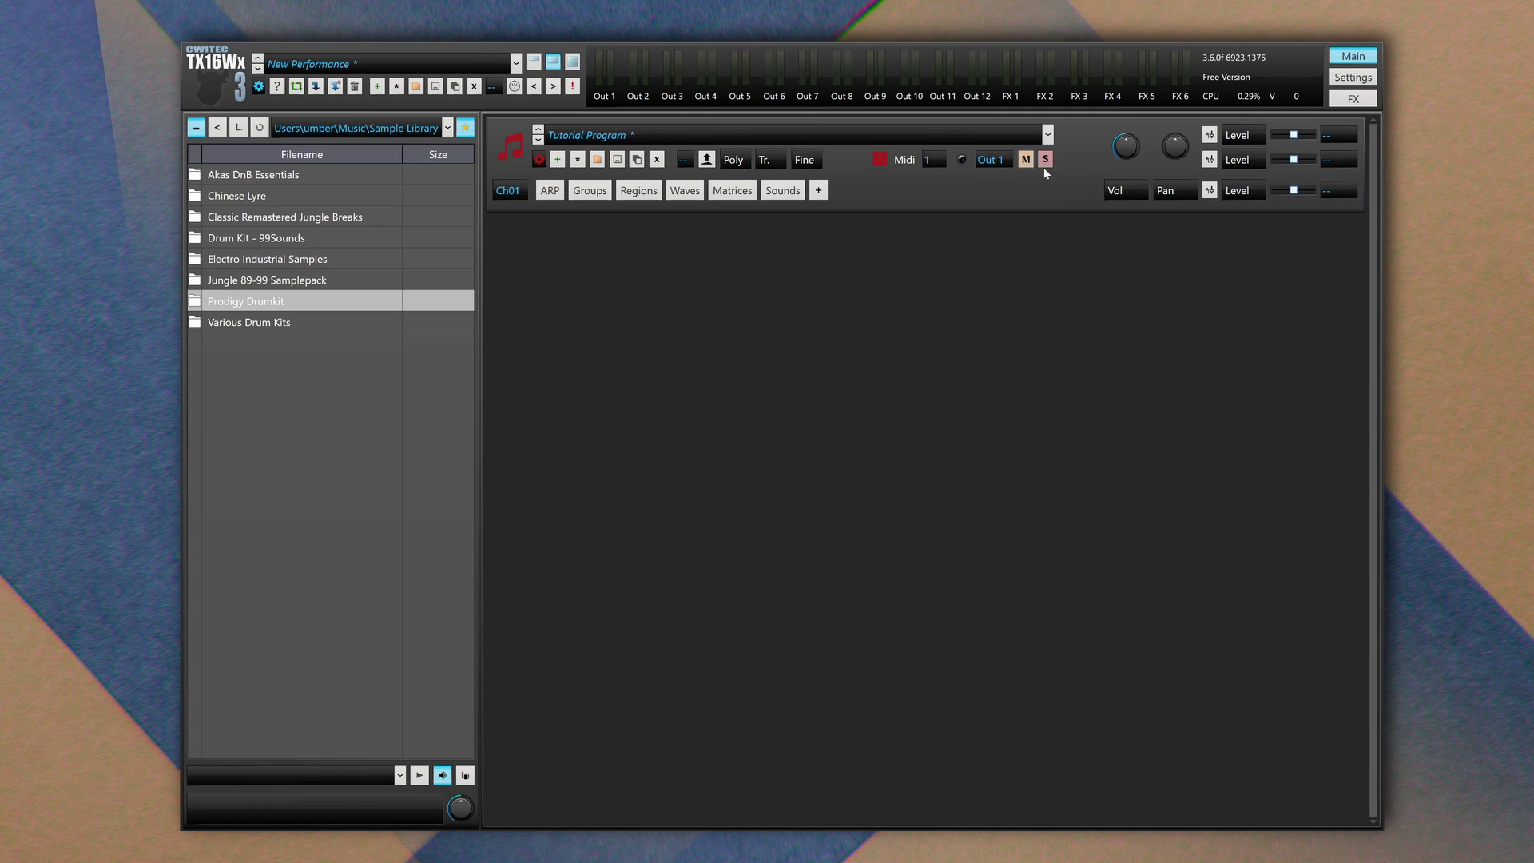
click(1043, 159)
mouse_move(1287, 171)
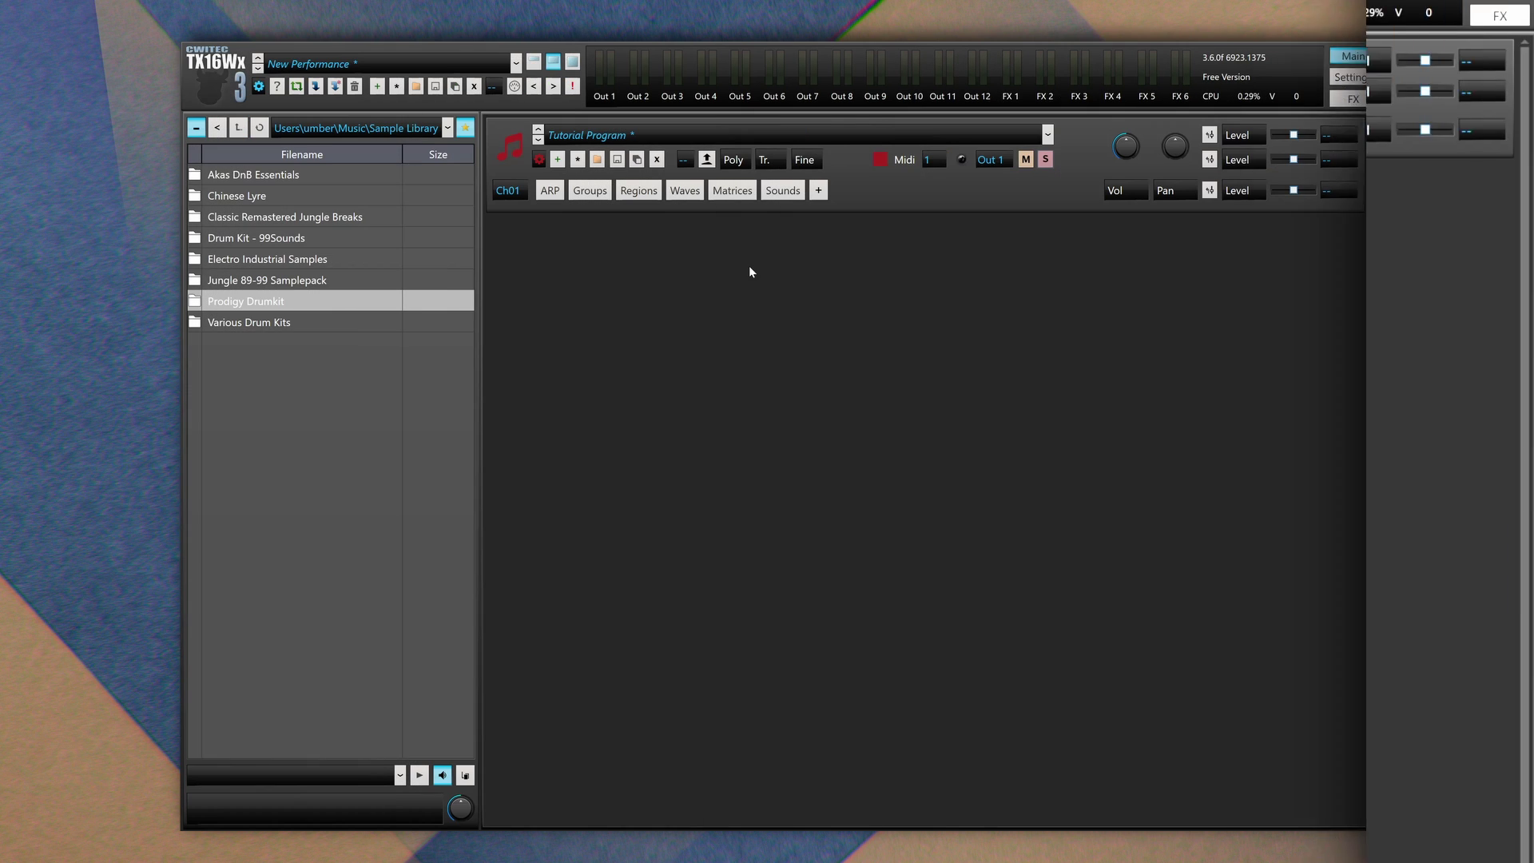
Add three more program slots below Tutorial Program
right_click(749, 266)
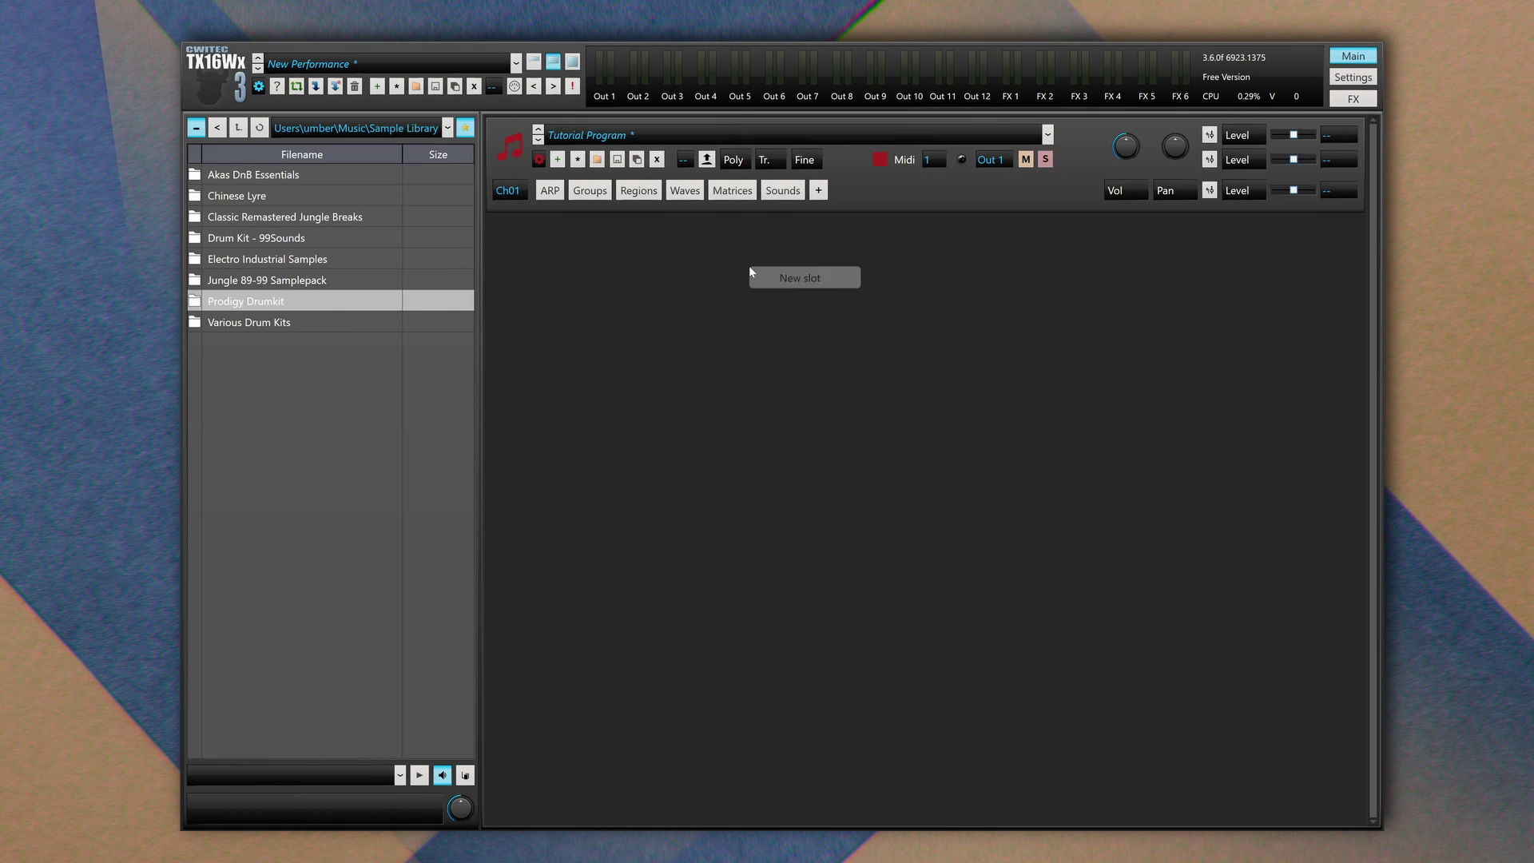
click(791, 285)
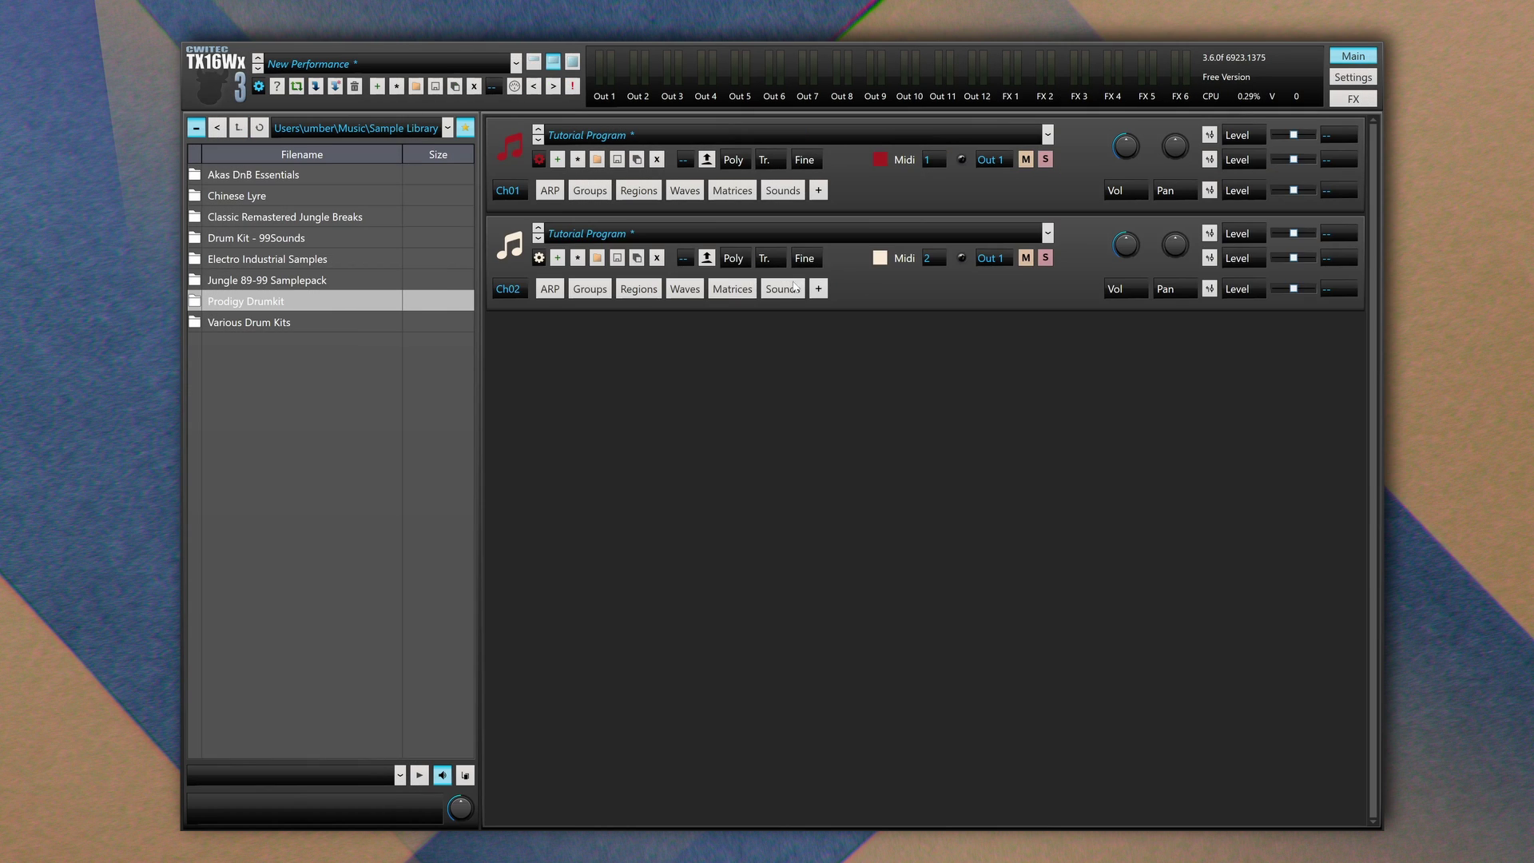
right_click(700, 375)
click(740, 392)
right_click(701, 453)
click(743, 463)
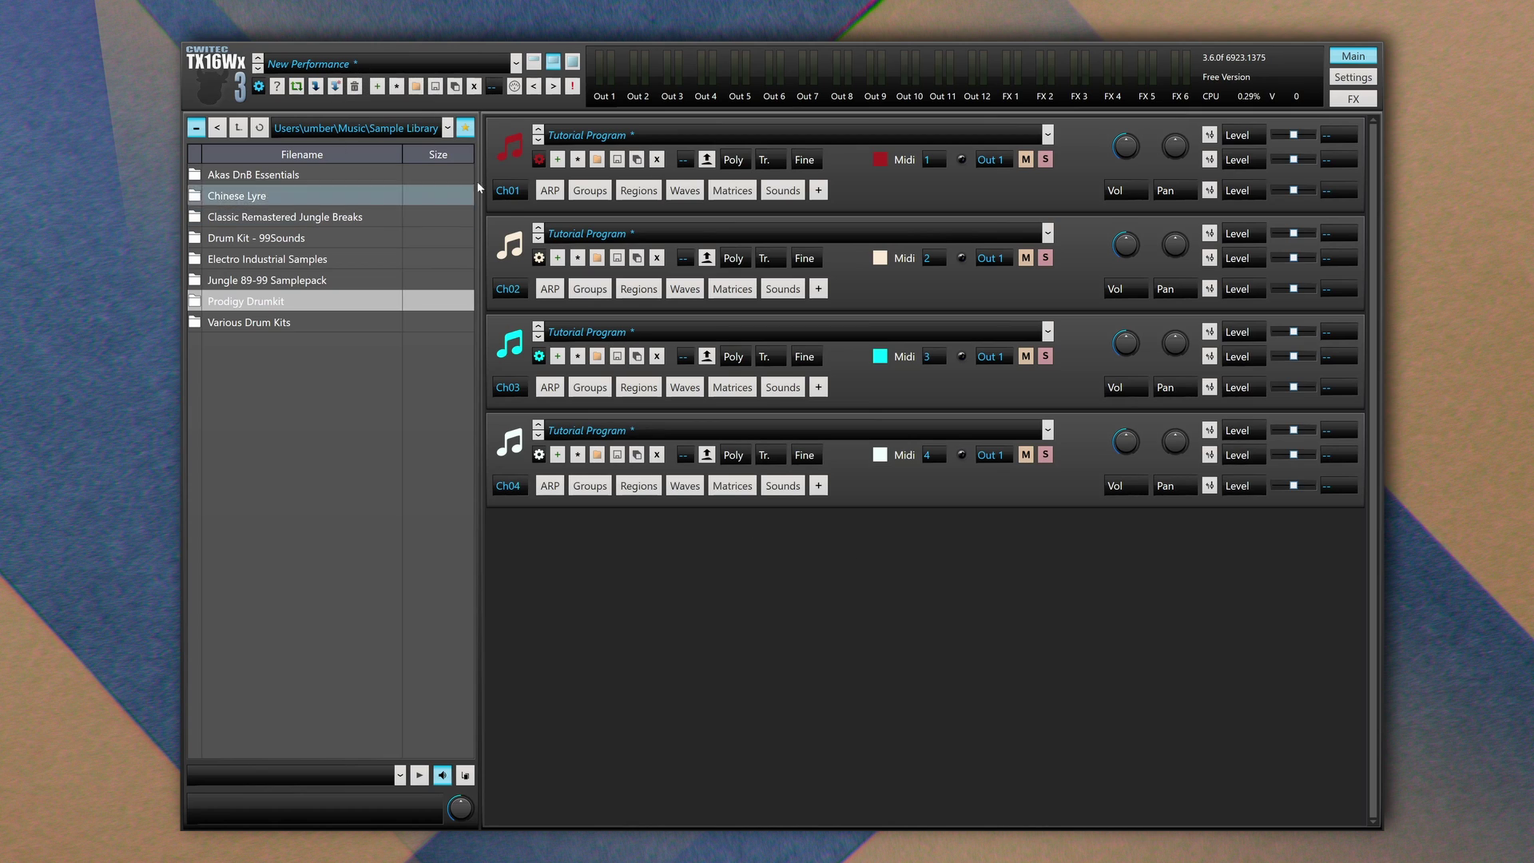
Rename the performance to '4 Programs Test'
double_click(340, 64)
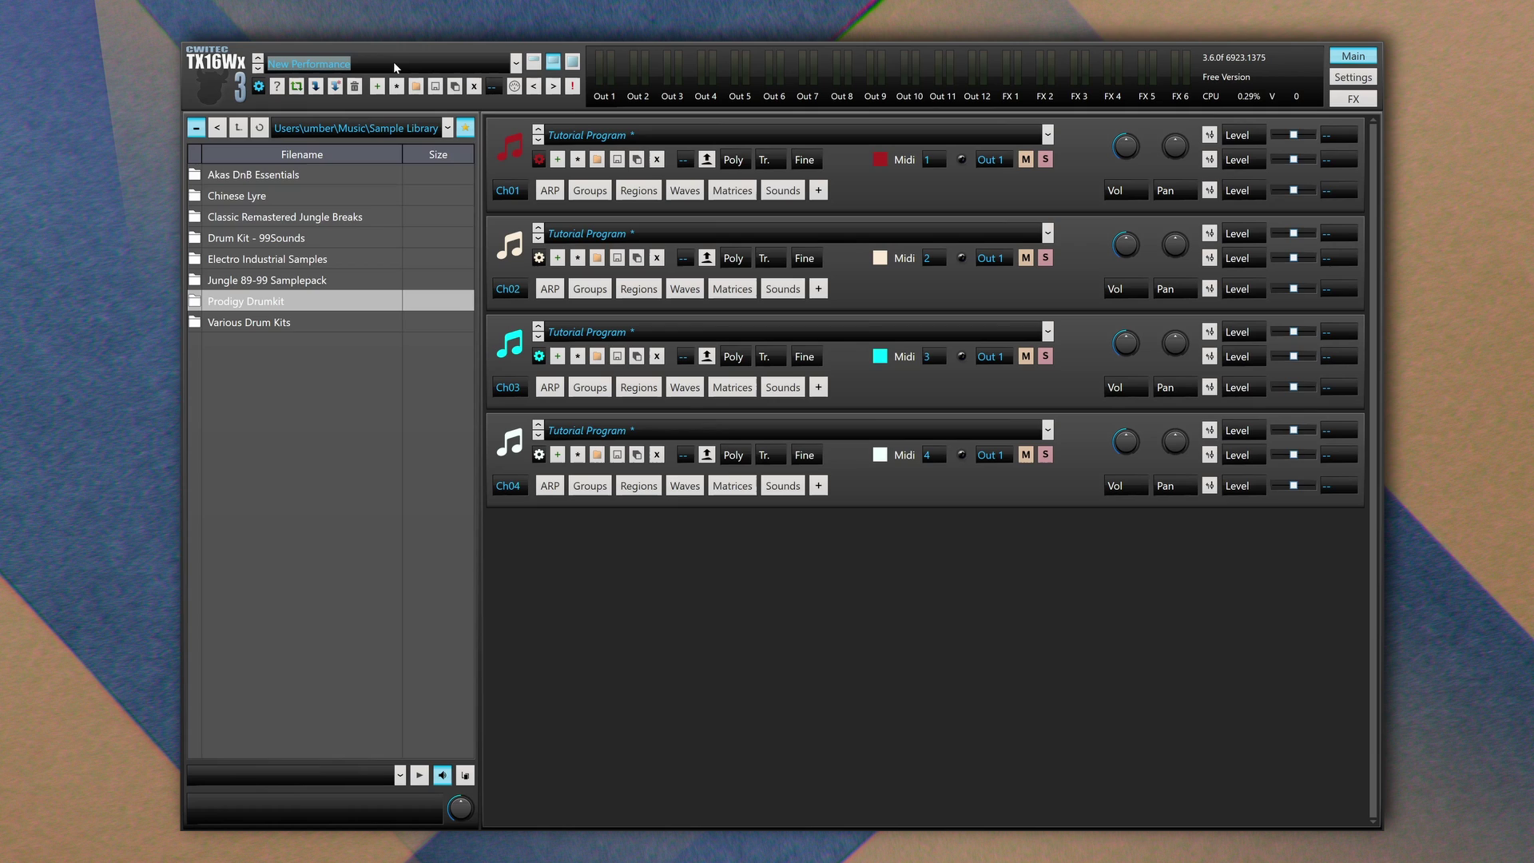
text(4 Programs)
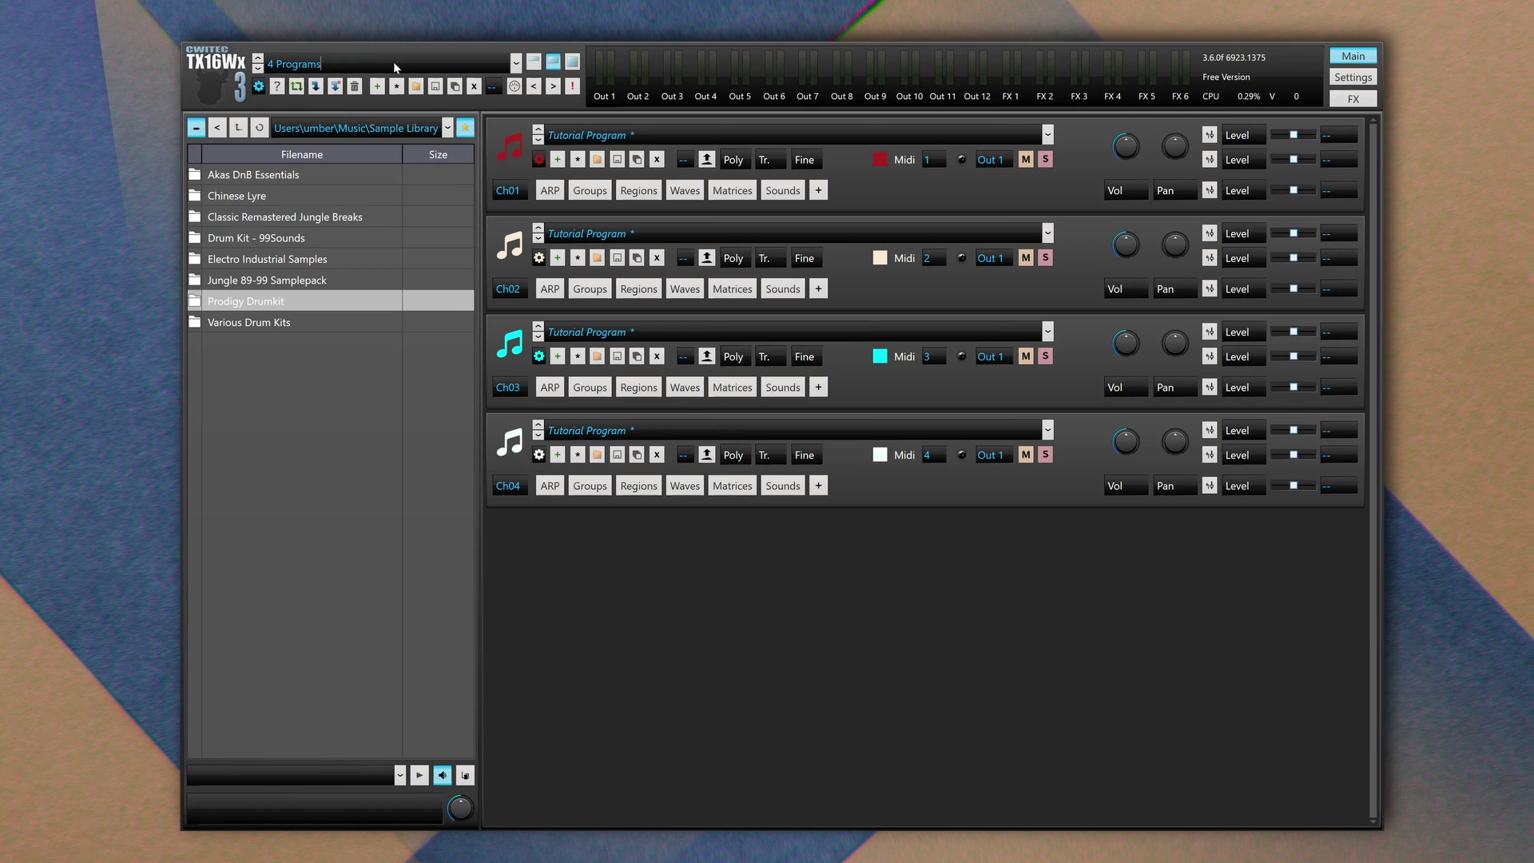
text( Test)
key(Return)
Delete the Ch04, Ch03 and Ch02 program slots
right_click(1086, 463)
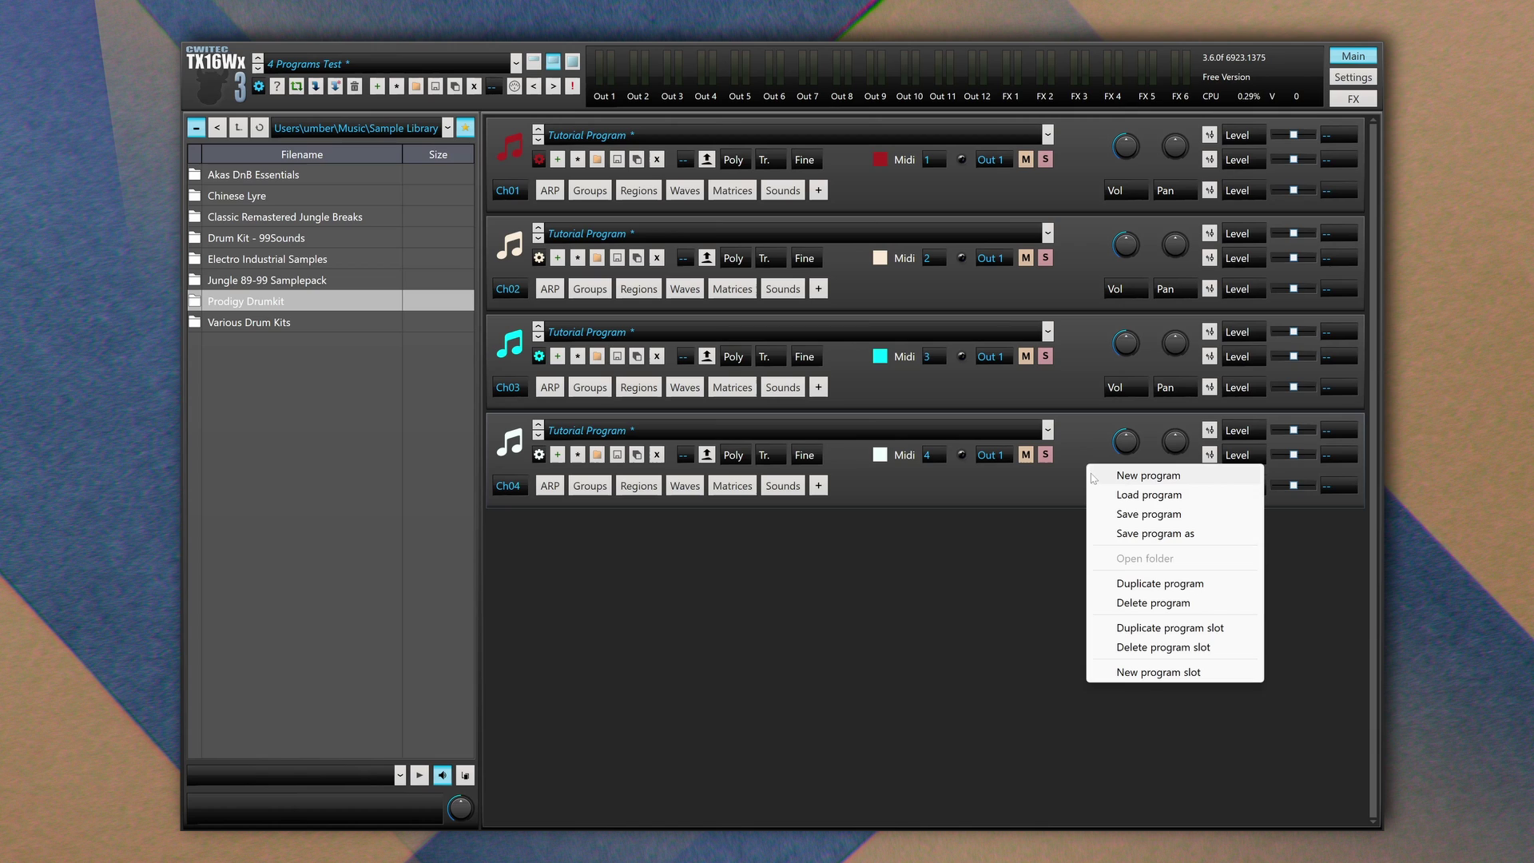
click(1147, 651)
right_click(1083, 396)
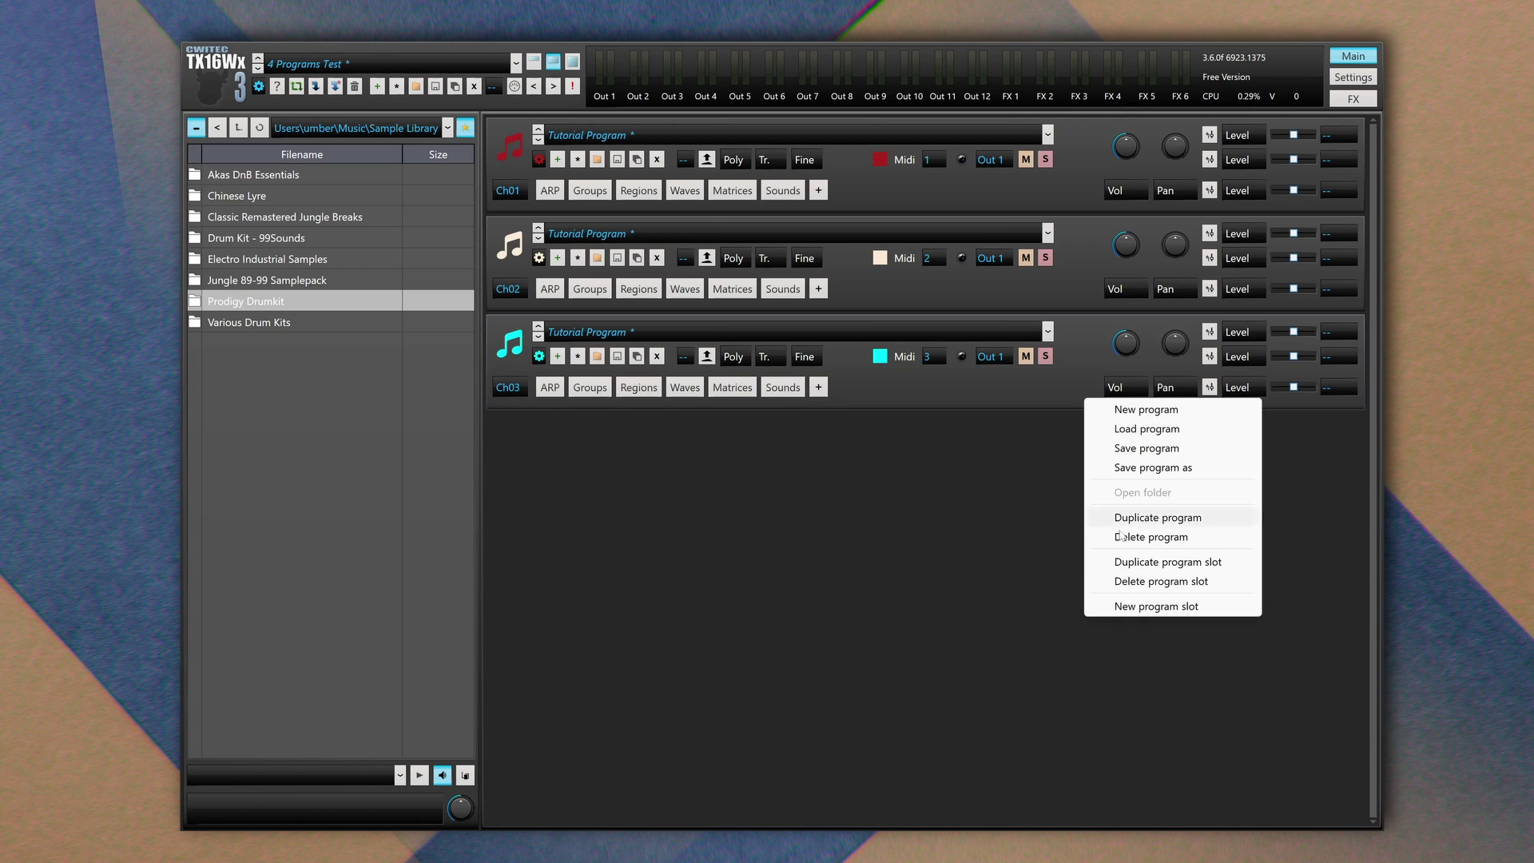
click(1150, 581)
right_click(1078, 296)
click(1127, 476)
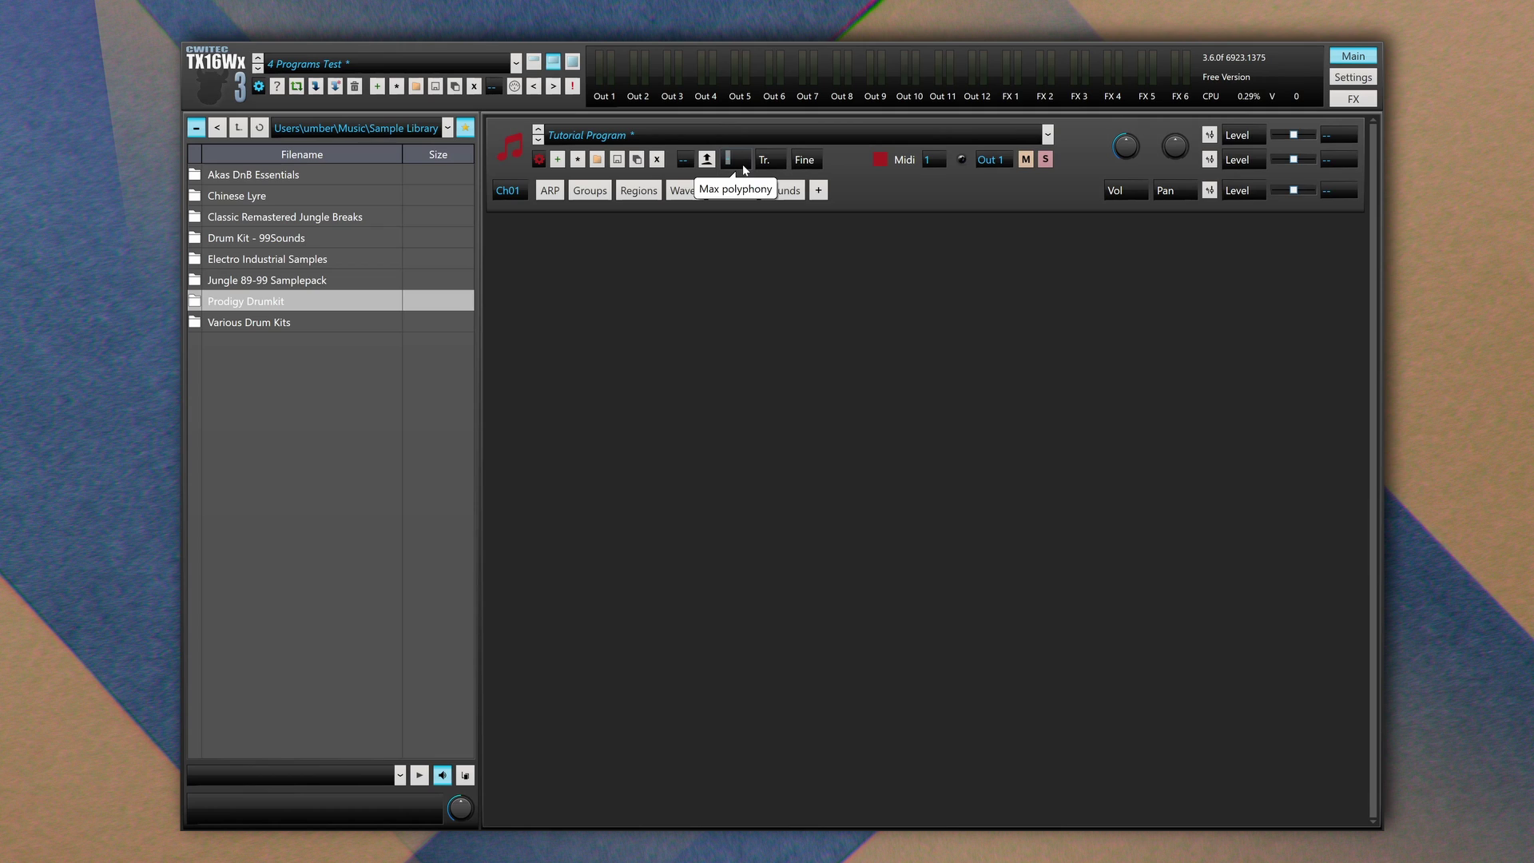
Set polyphony to 10, change transpose to 17, and show the Groups list with First Group
text(10)
click(770, 160)
drag(773, 161, 773, 156)
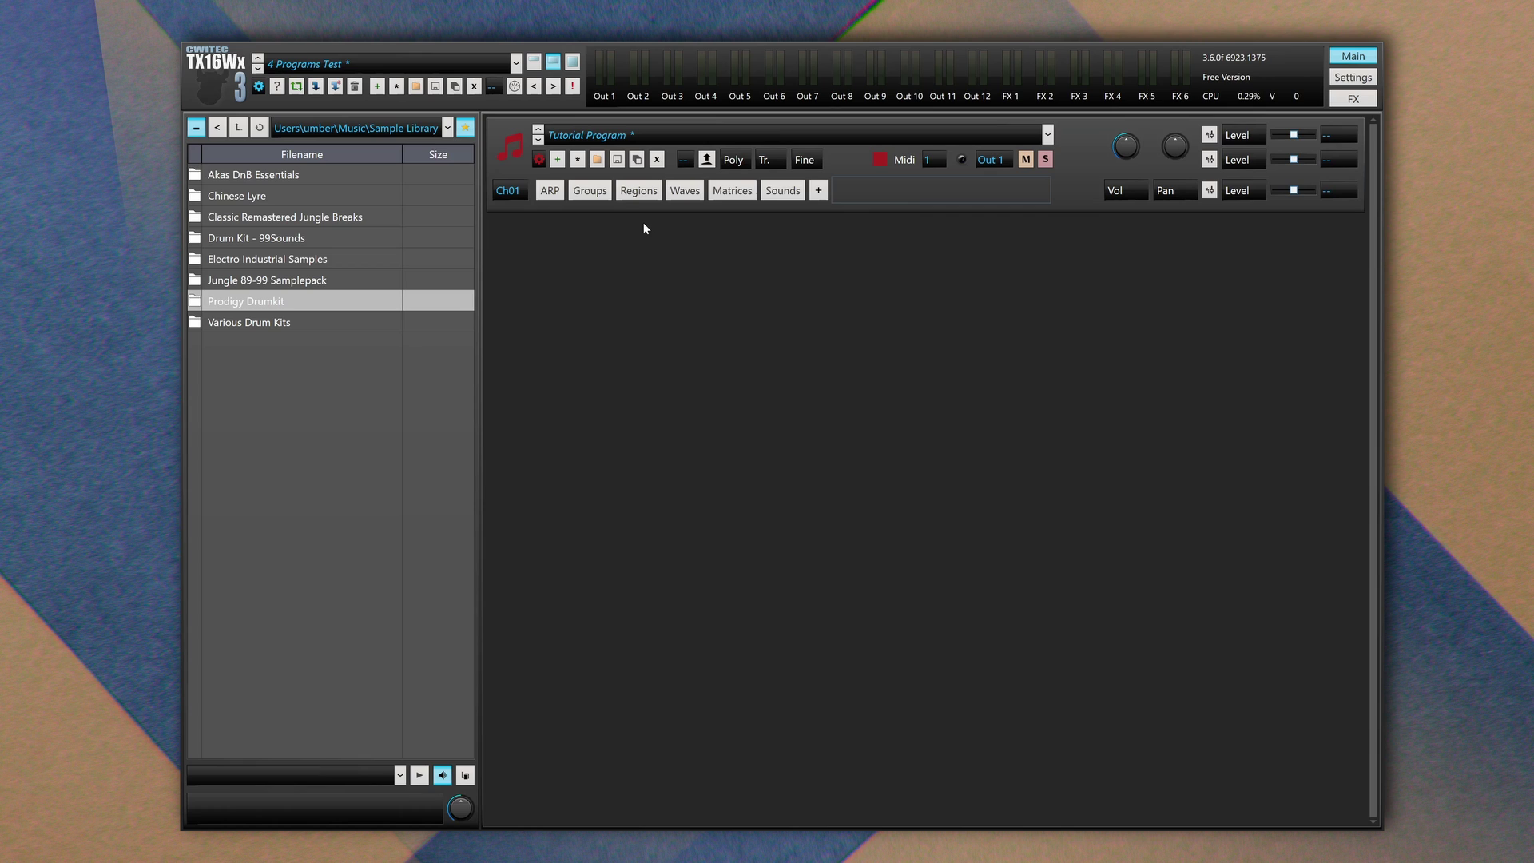
click(602, 194)
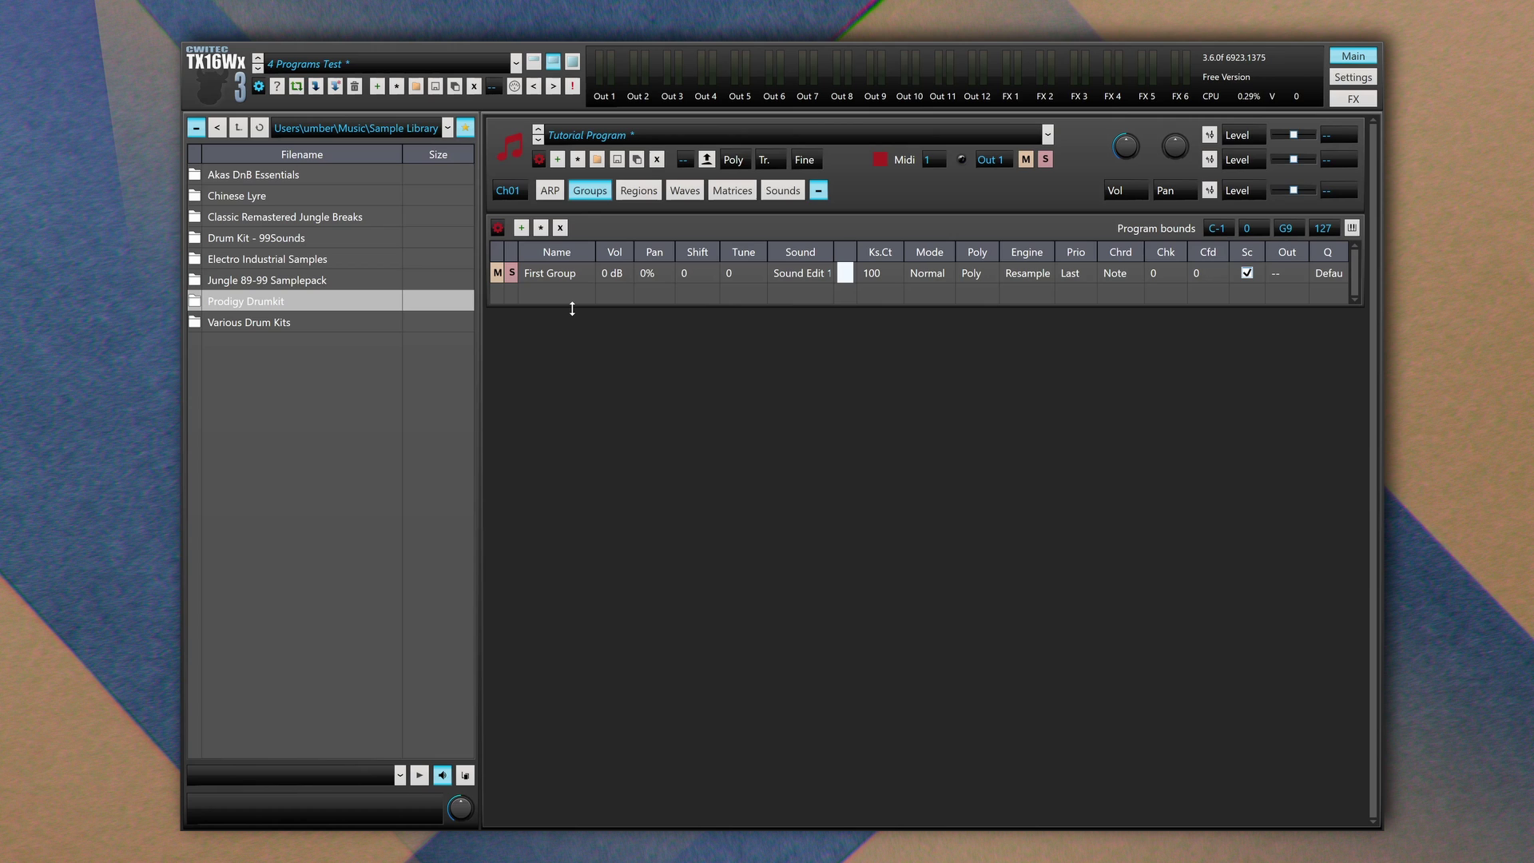
Enlarge the groups table and delete First Group
drag(572, 308, 569, 322)
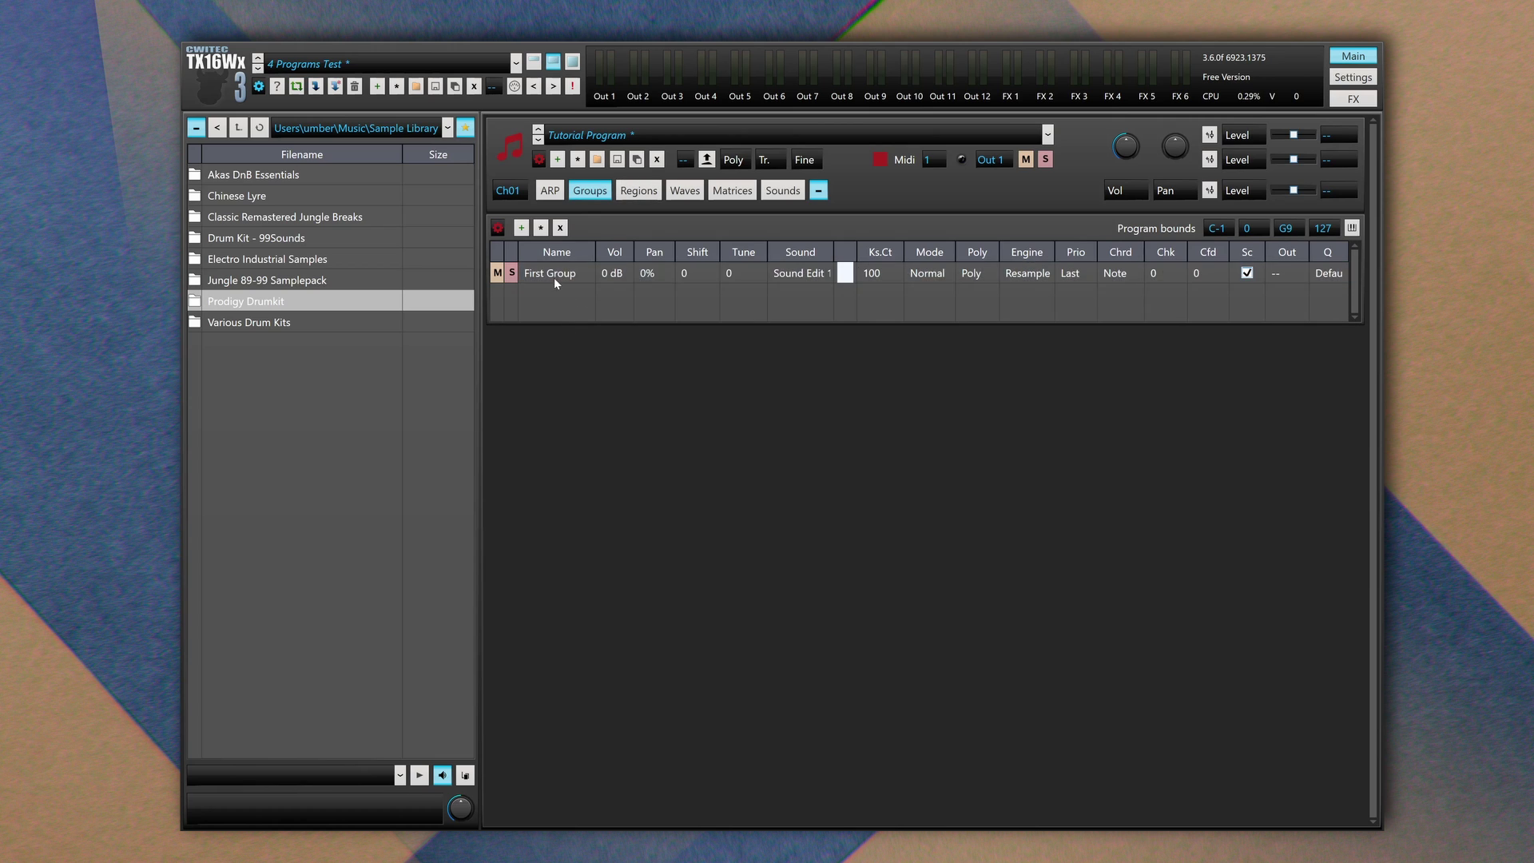
click(554, 271)
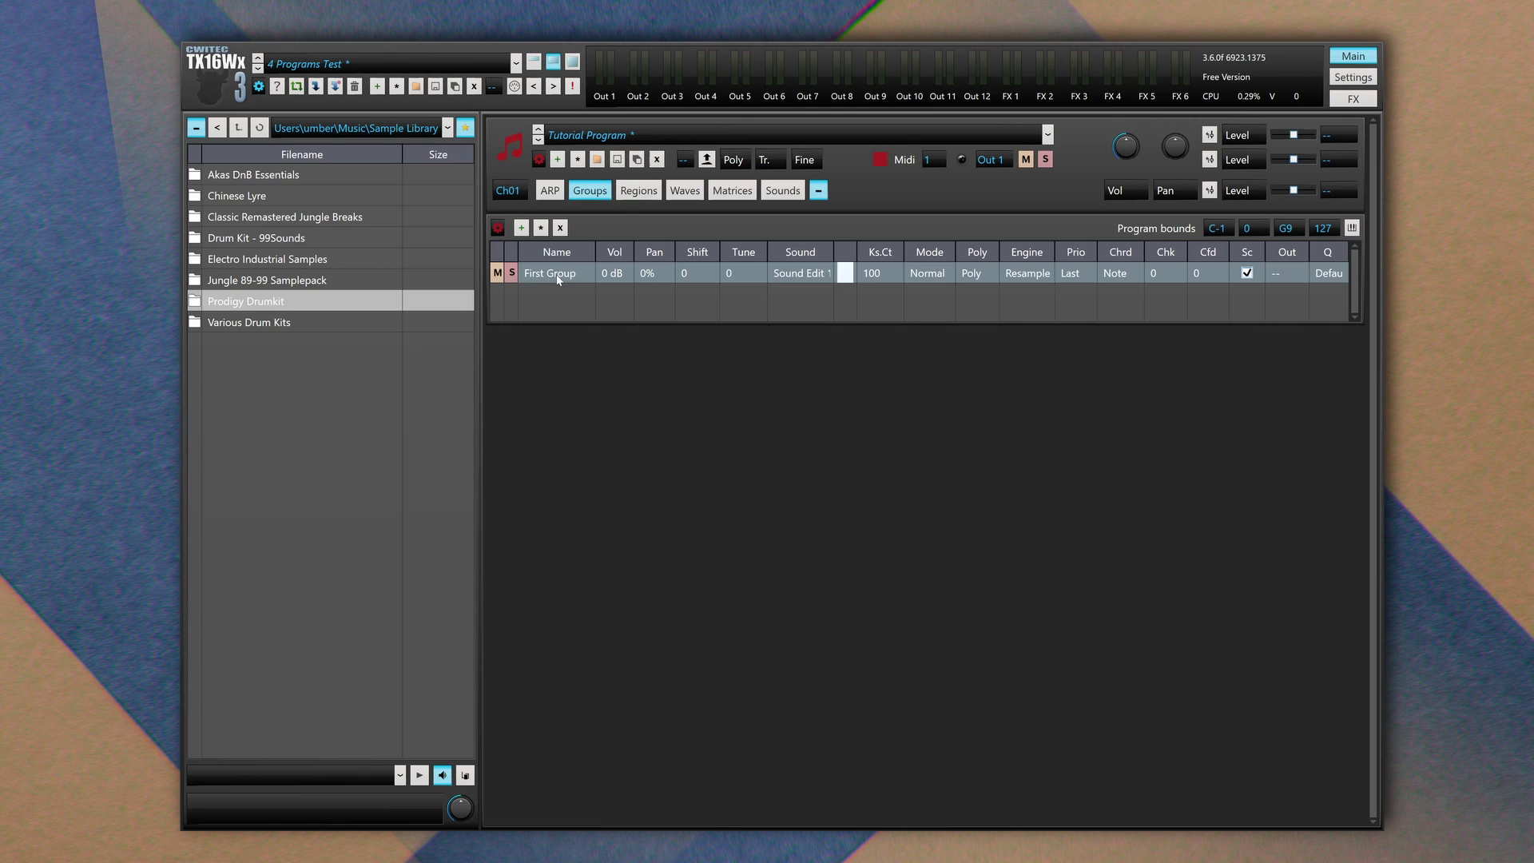
right_click(537, 278)
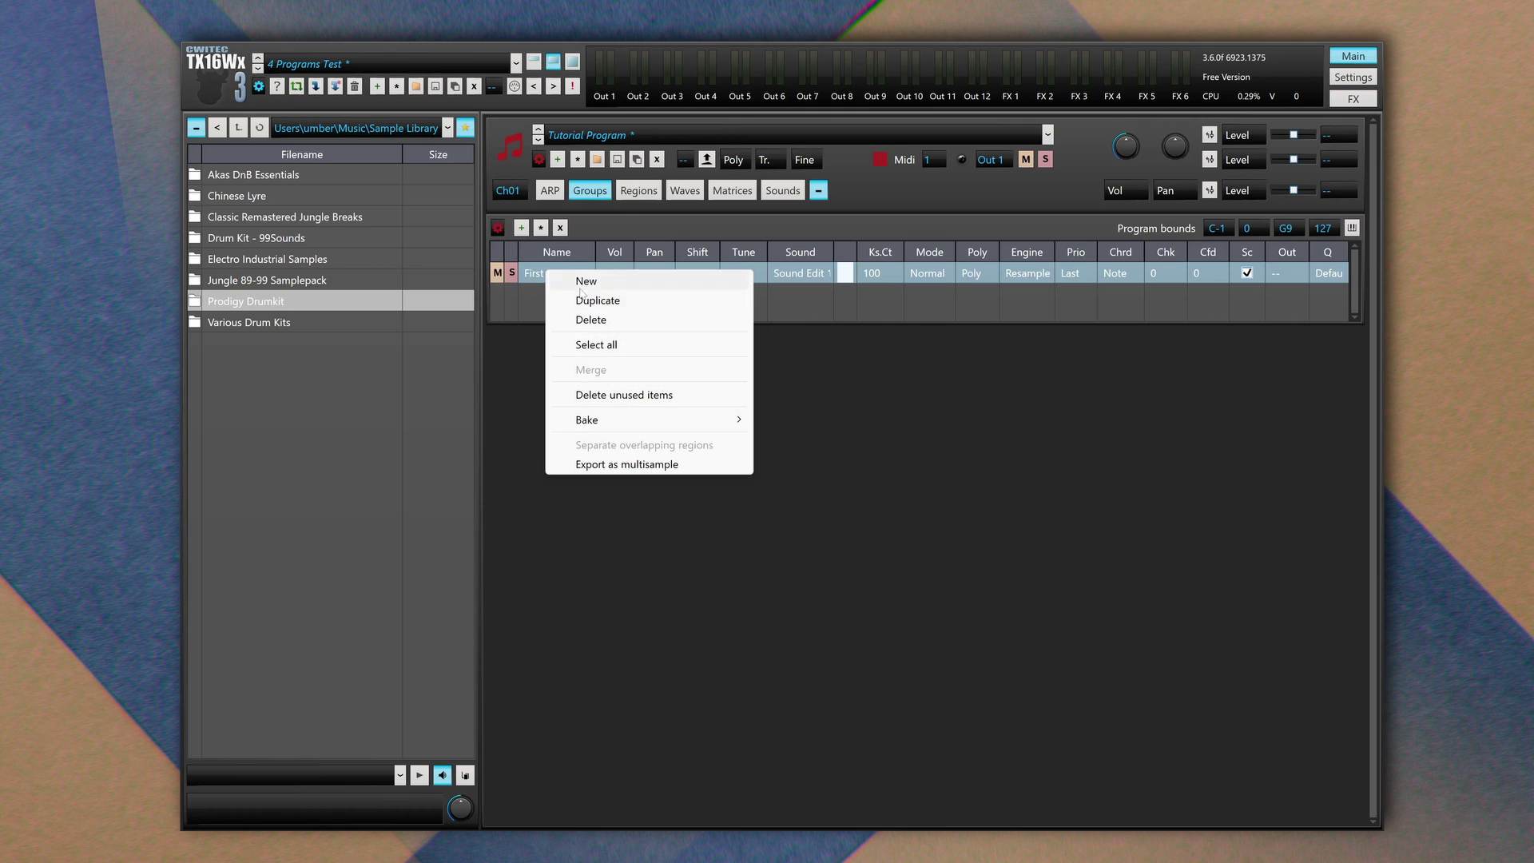
click(574, 318)
Add three new groups and keep New Group's play mode on Normal
click(521, 227)
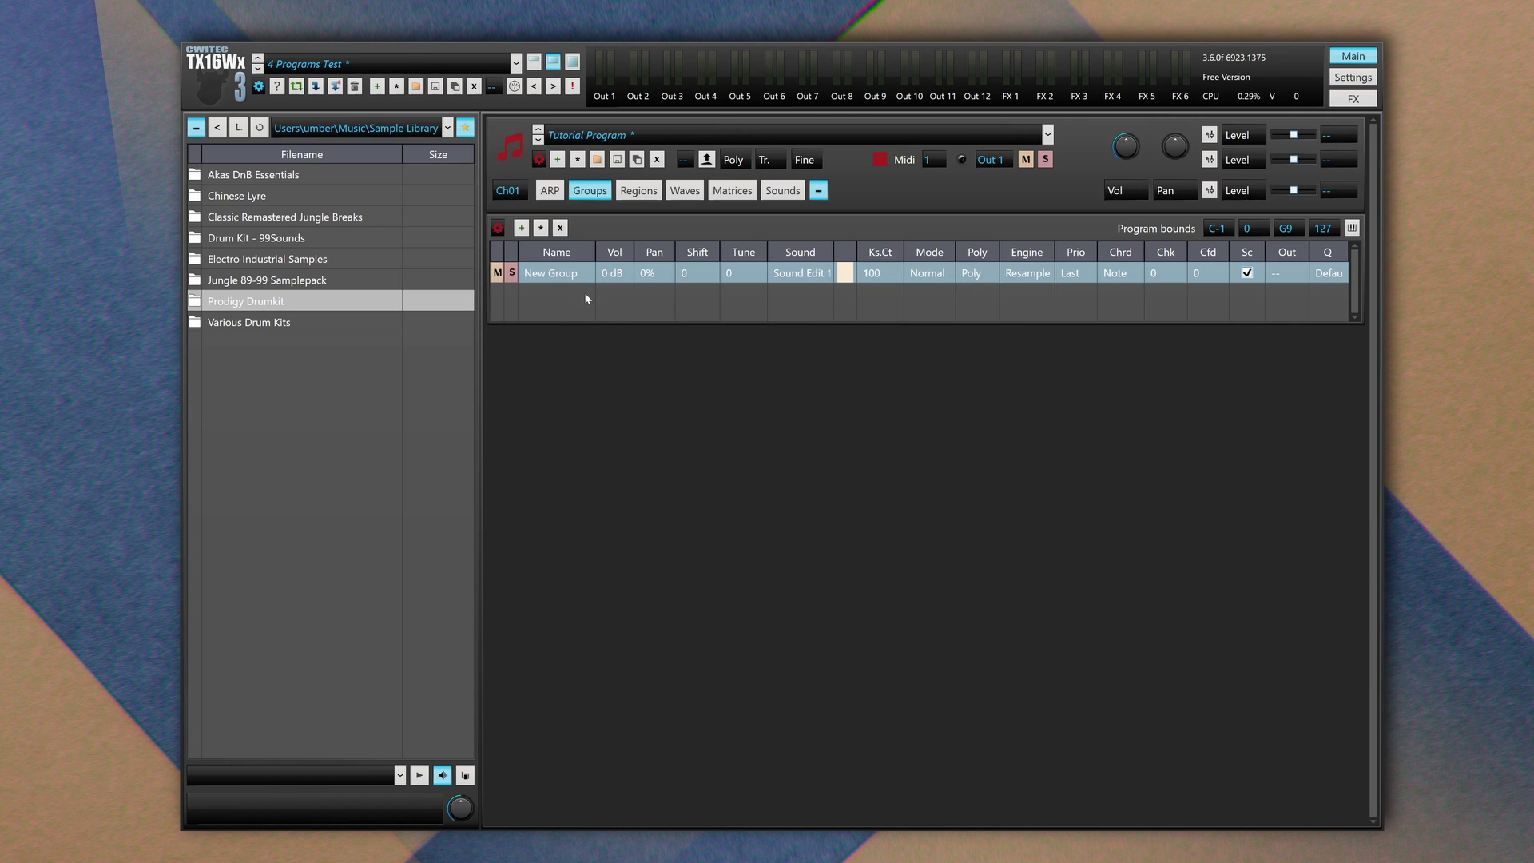
click(521, 228)
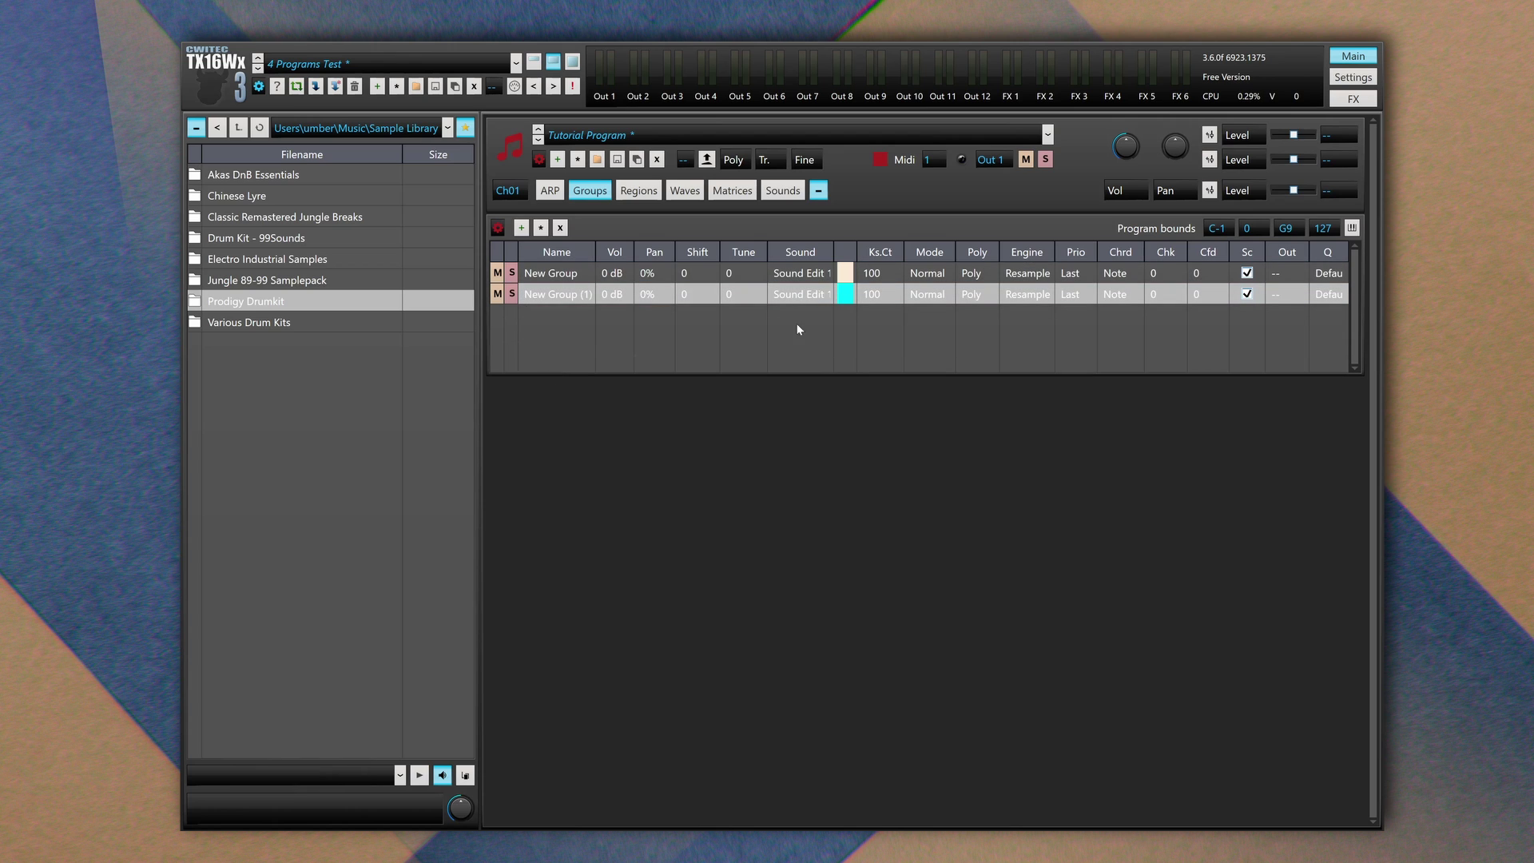
click(521, 227)
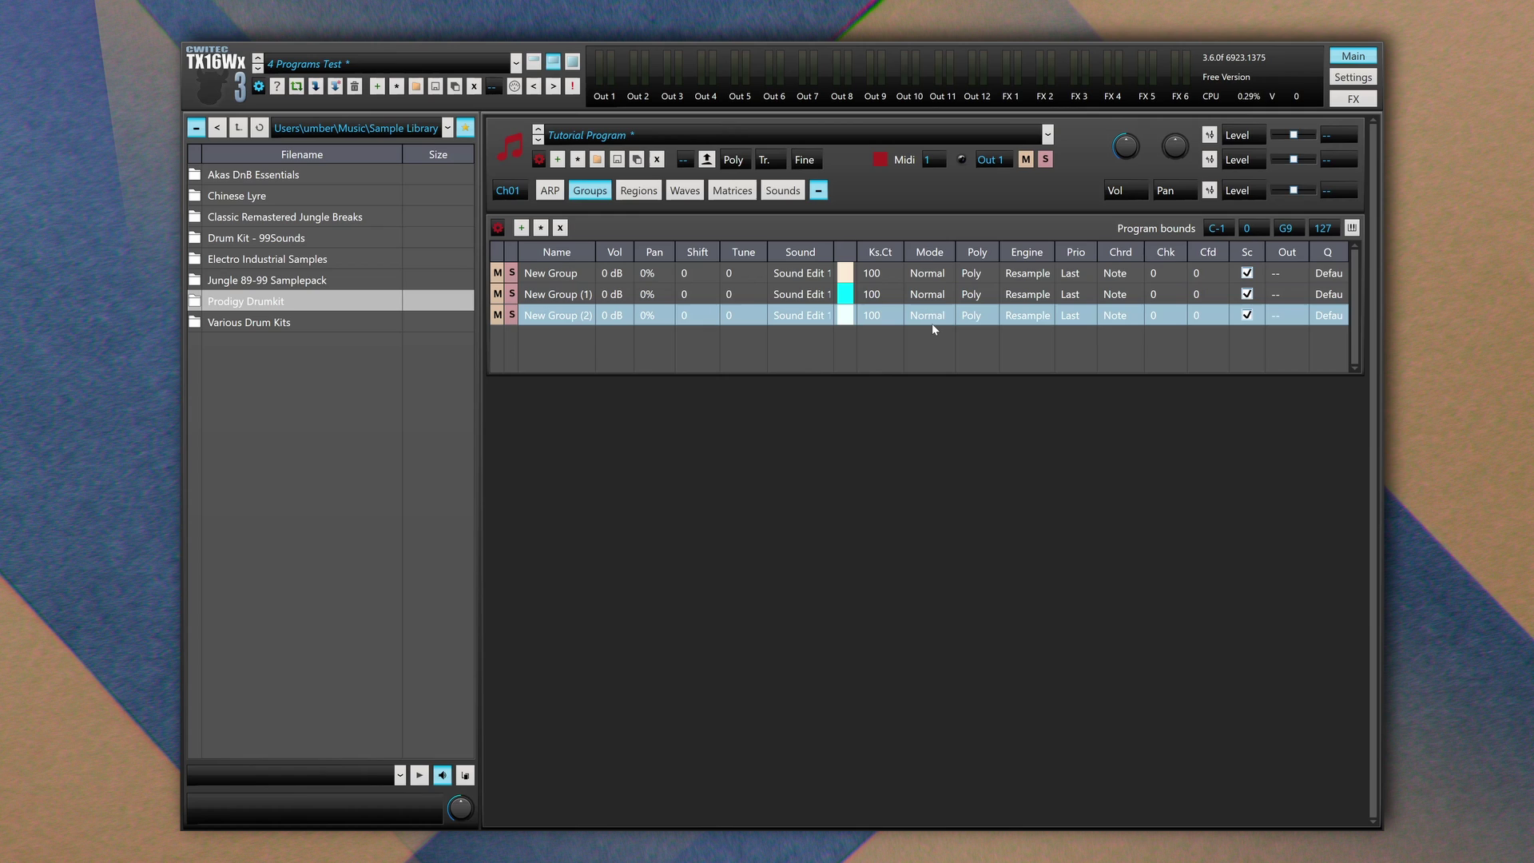
click(933, 276)
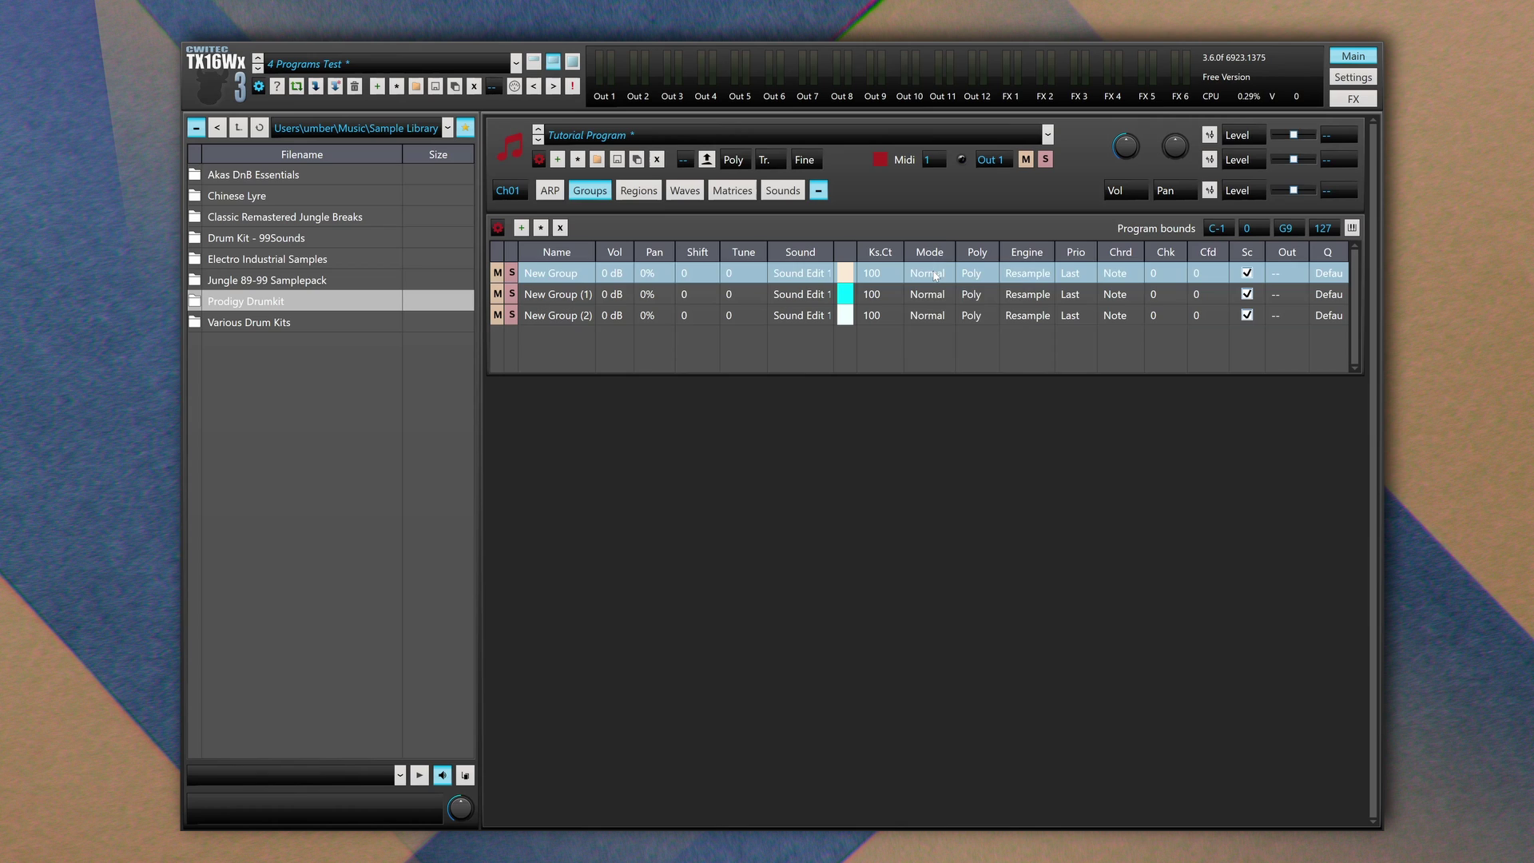
click(934, 276)
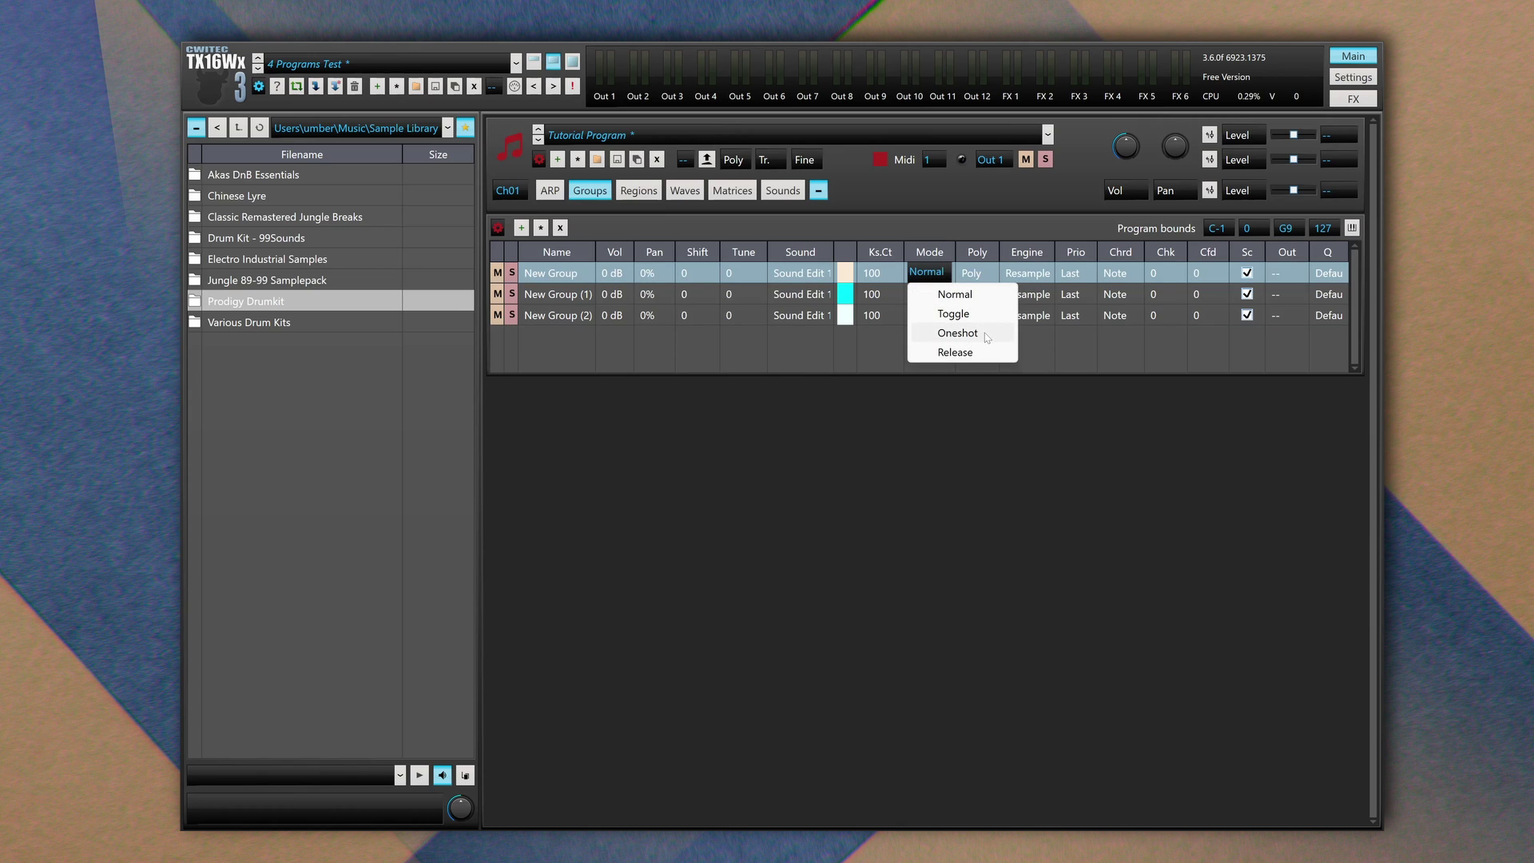
click(651, 278)
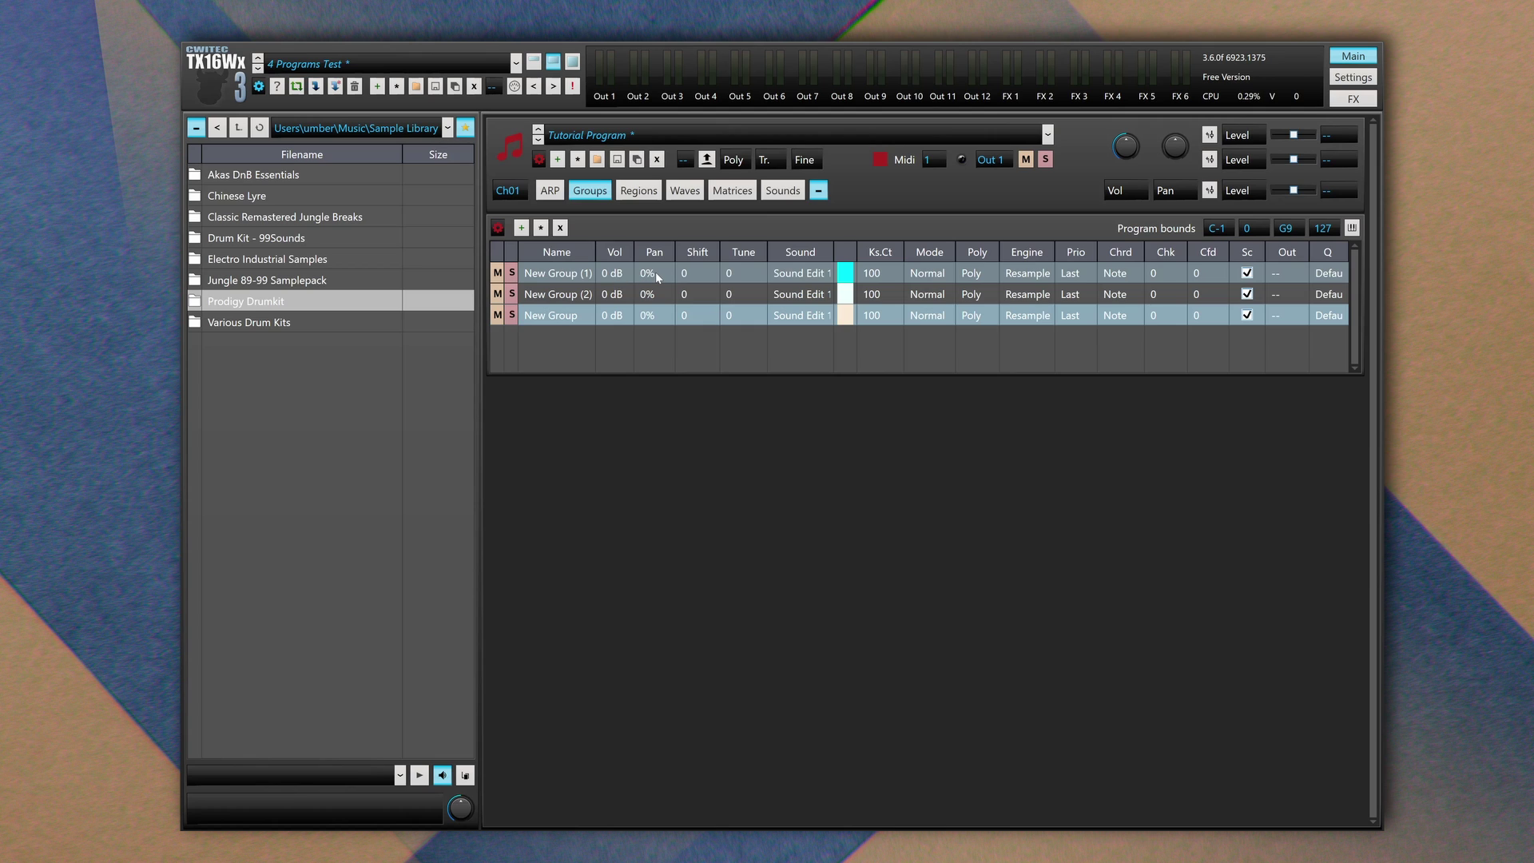
Delete New Group (1) and New Group (2), leaving only New Group
click(573, 296)
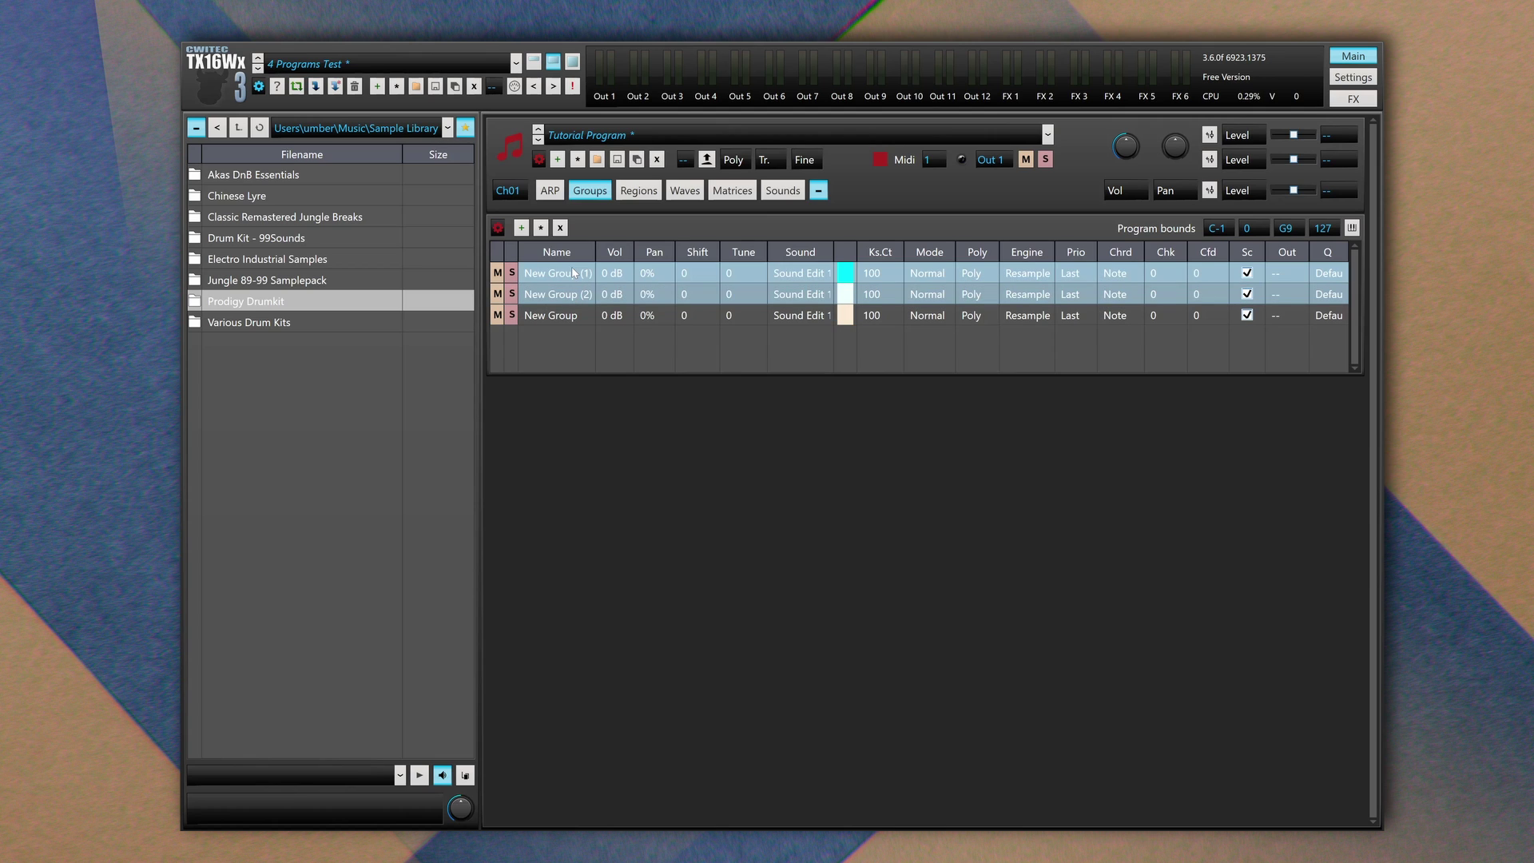
right_click(573, 273)
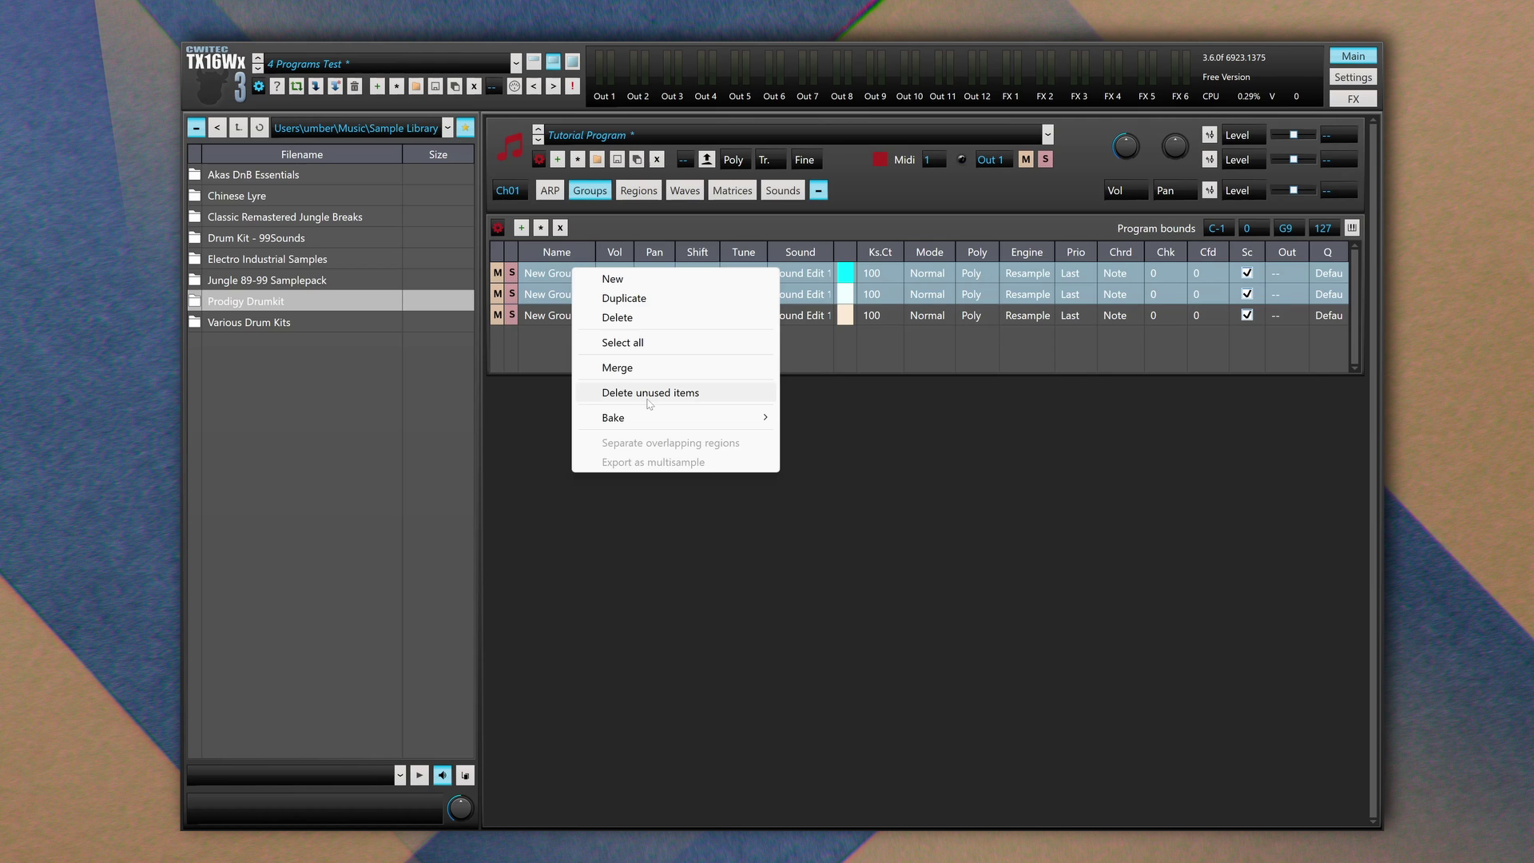
click(635, 343)
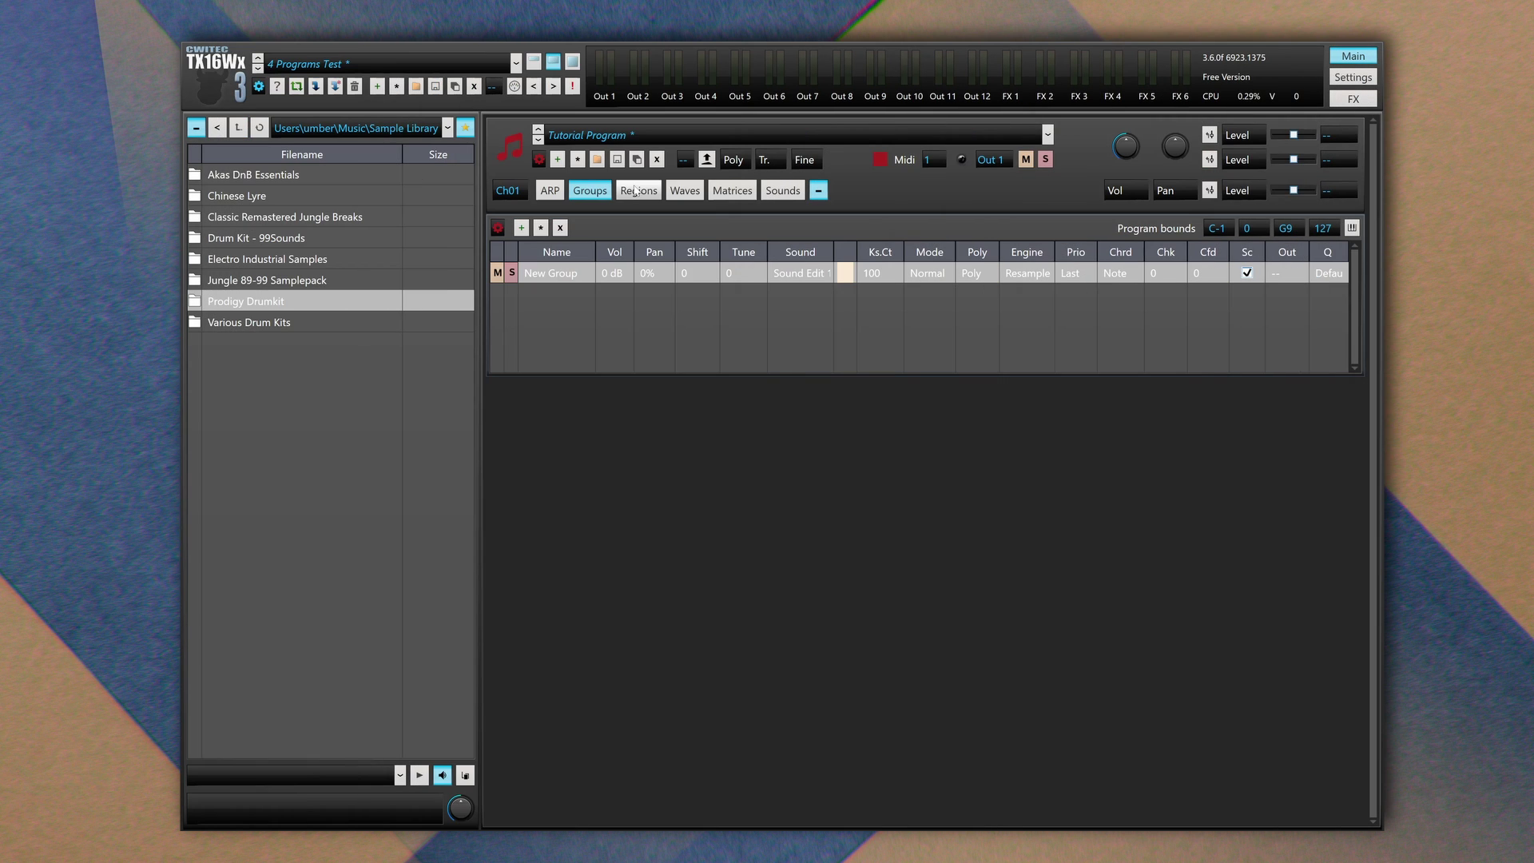
Show the regions editor with more room and browse Sample Library into the Chinese Lyre folder
click(635, 190)
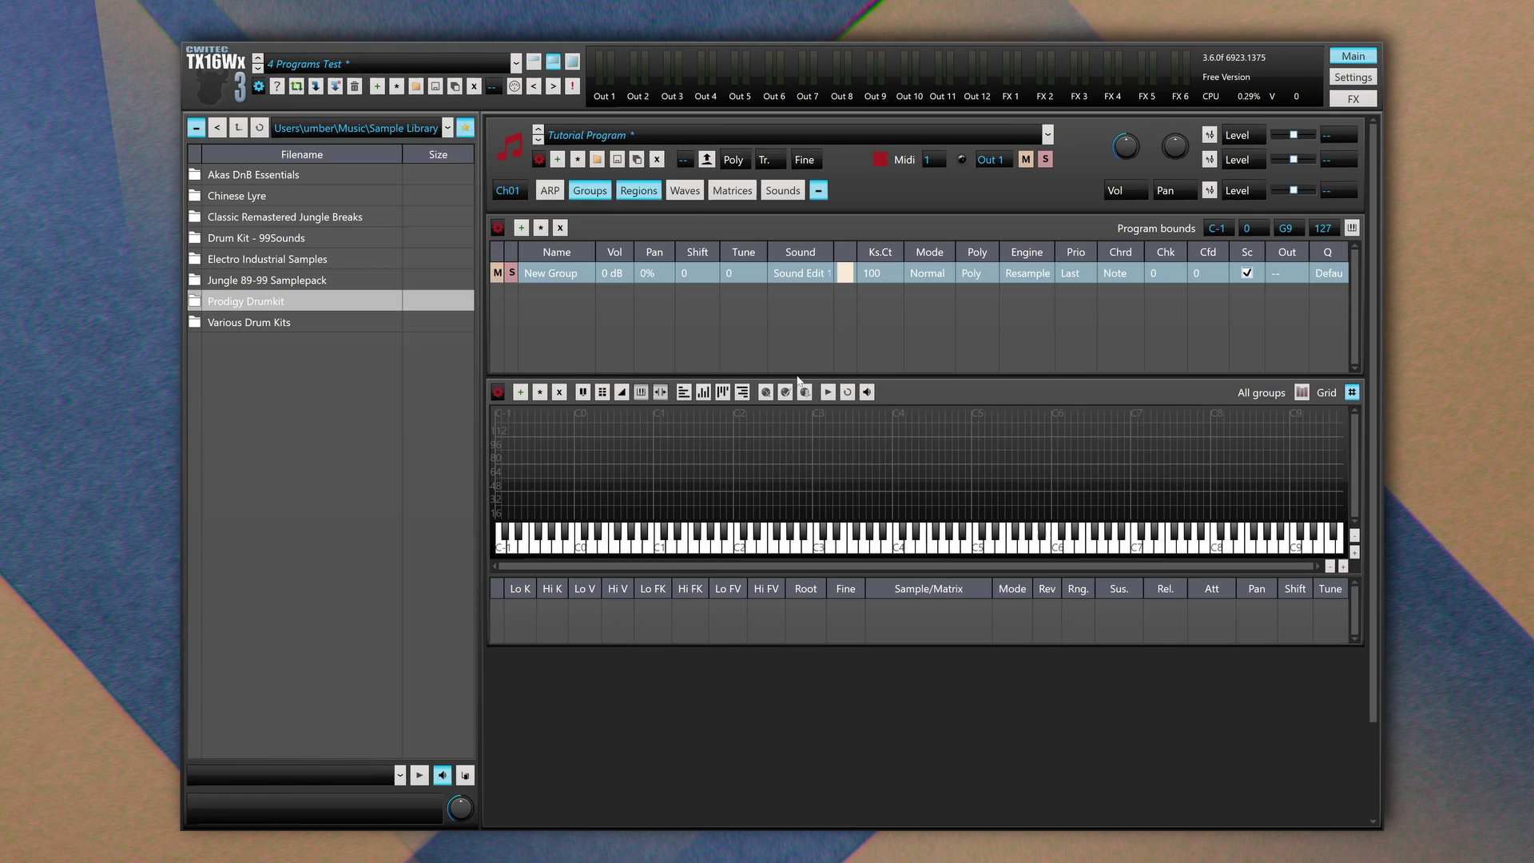
drag(797, 377, 804, 293)
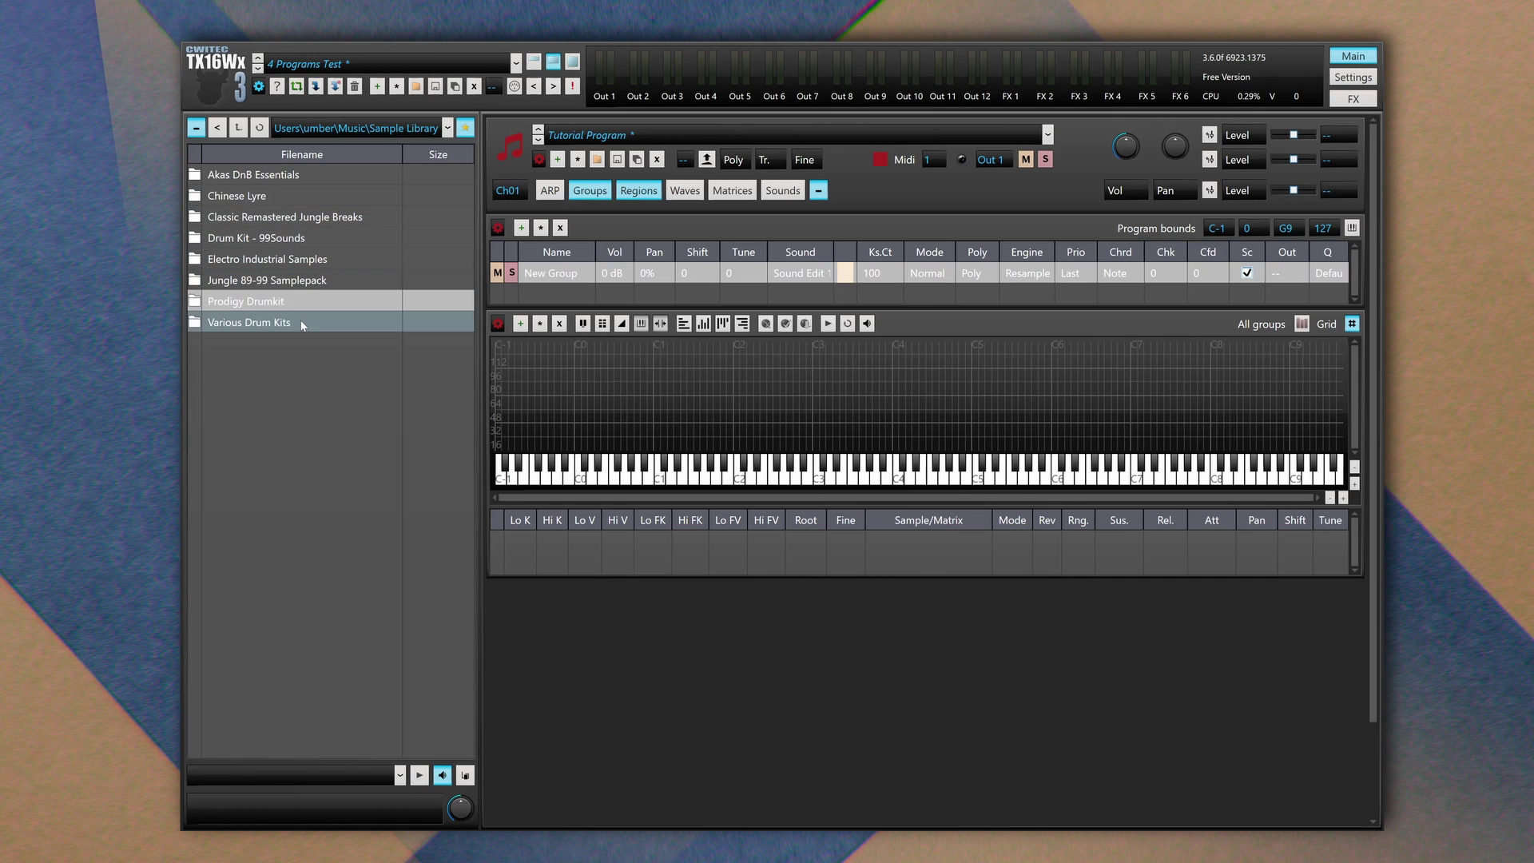
double_click(259, 301)
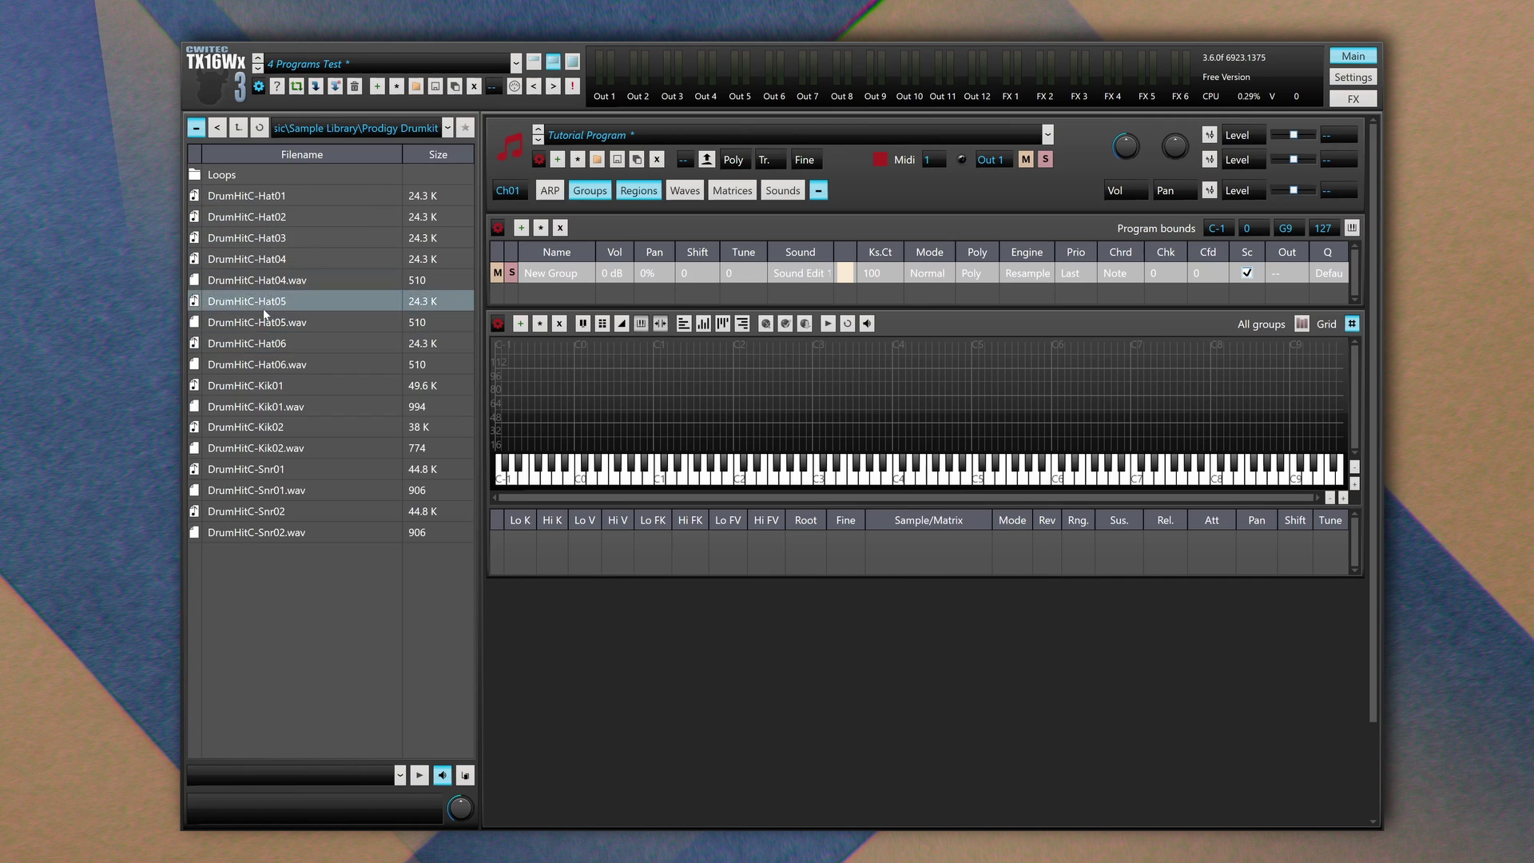
click(238, 128)
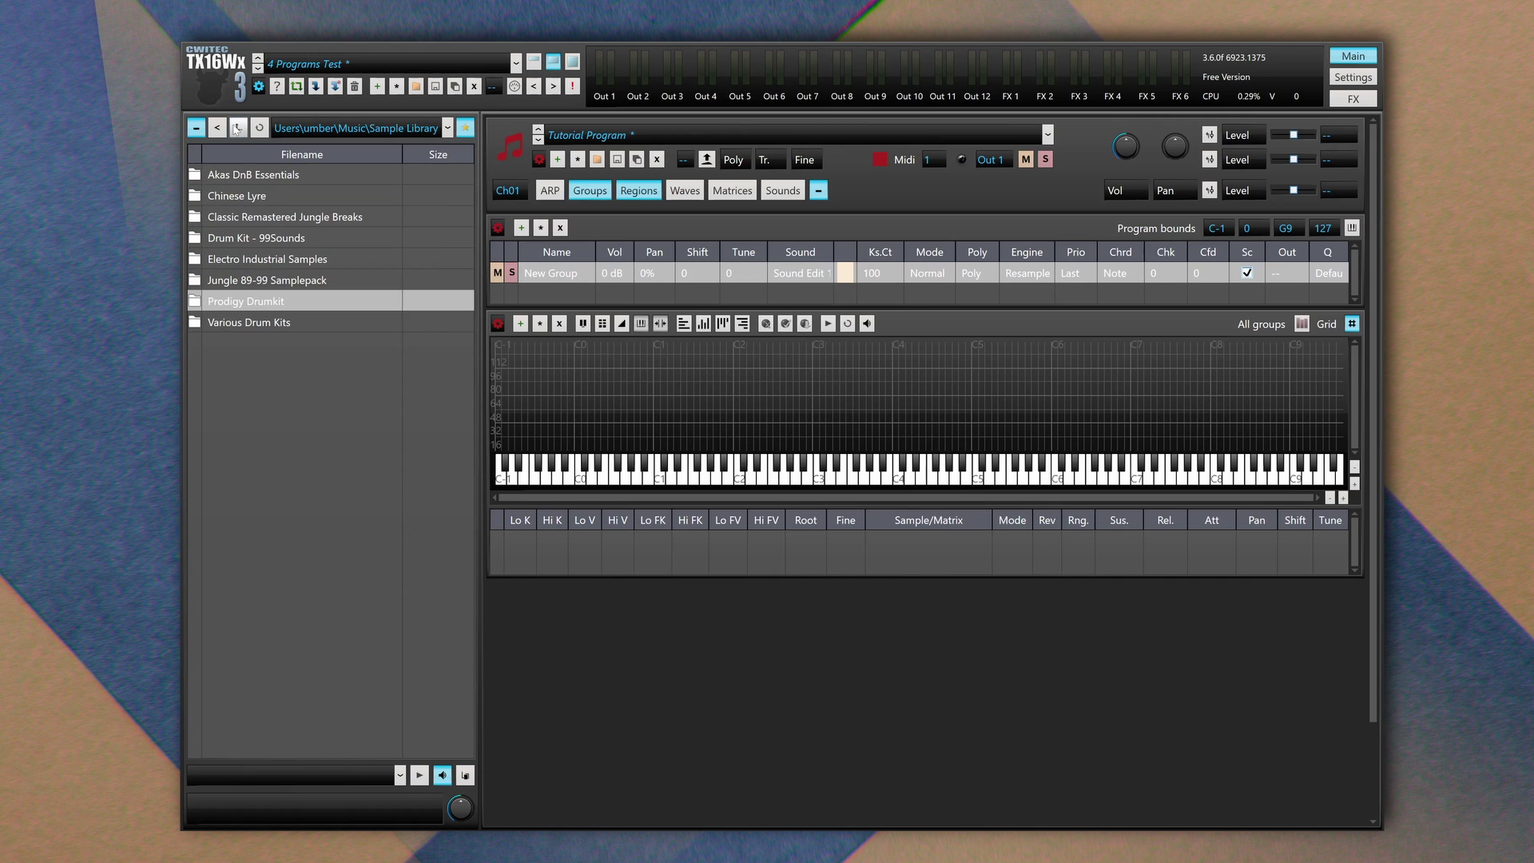
double_click(260, 200)
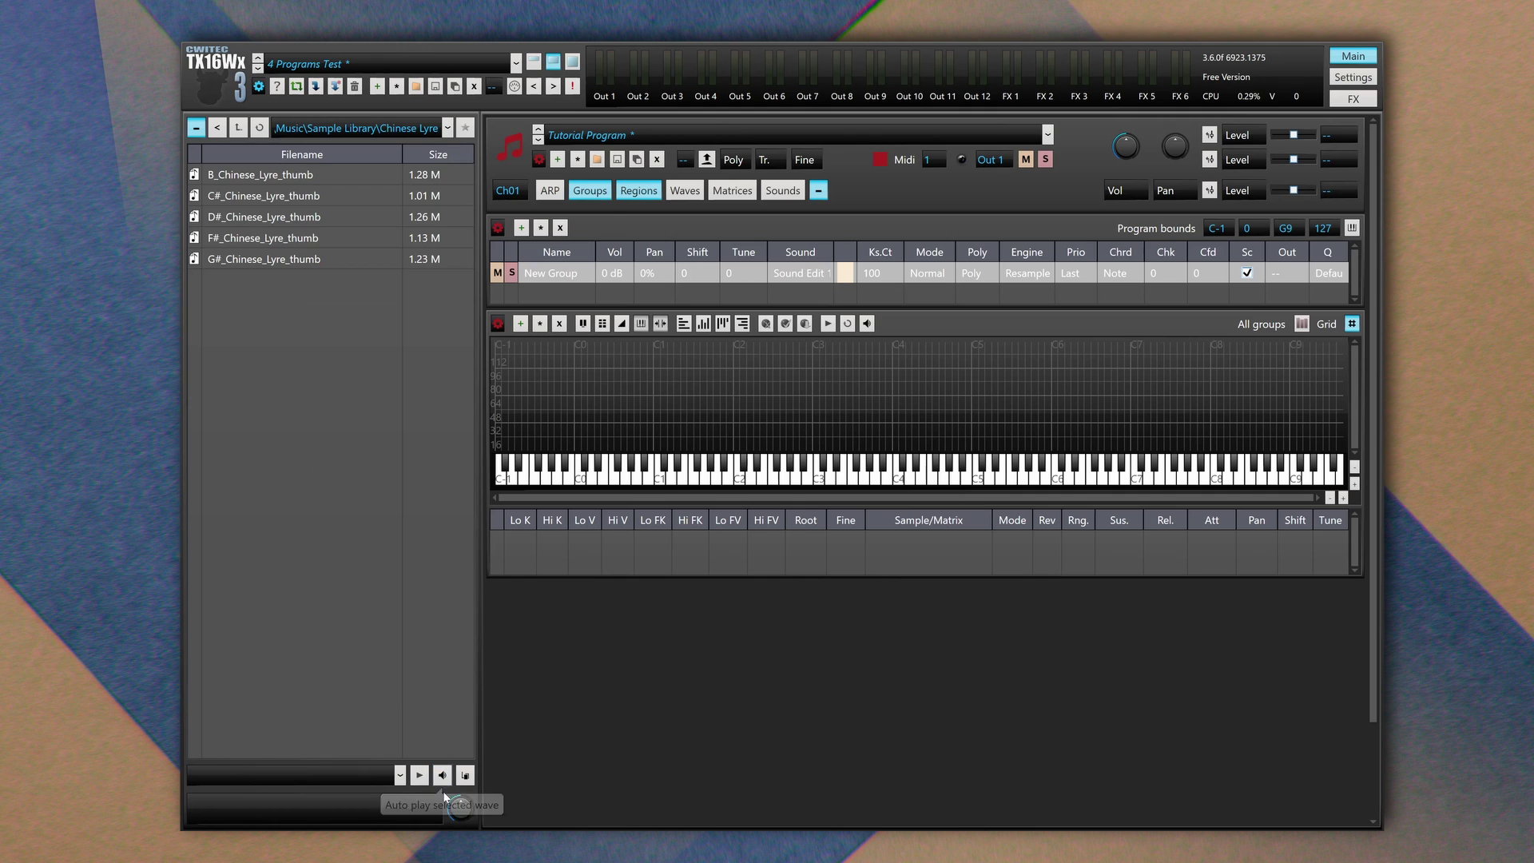
Turn on auto-play and audition Chinese Lyre and Kit 4 - Electro samples like OpHat02 and Snr02
click(248, 231)
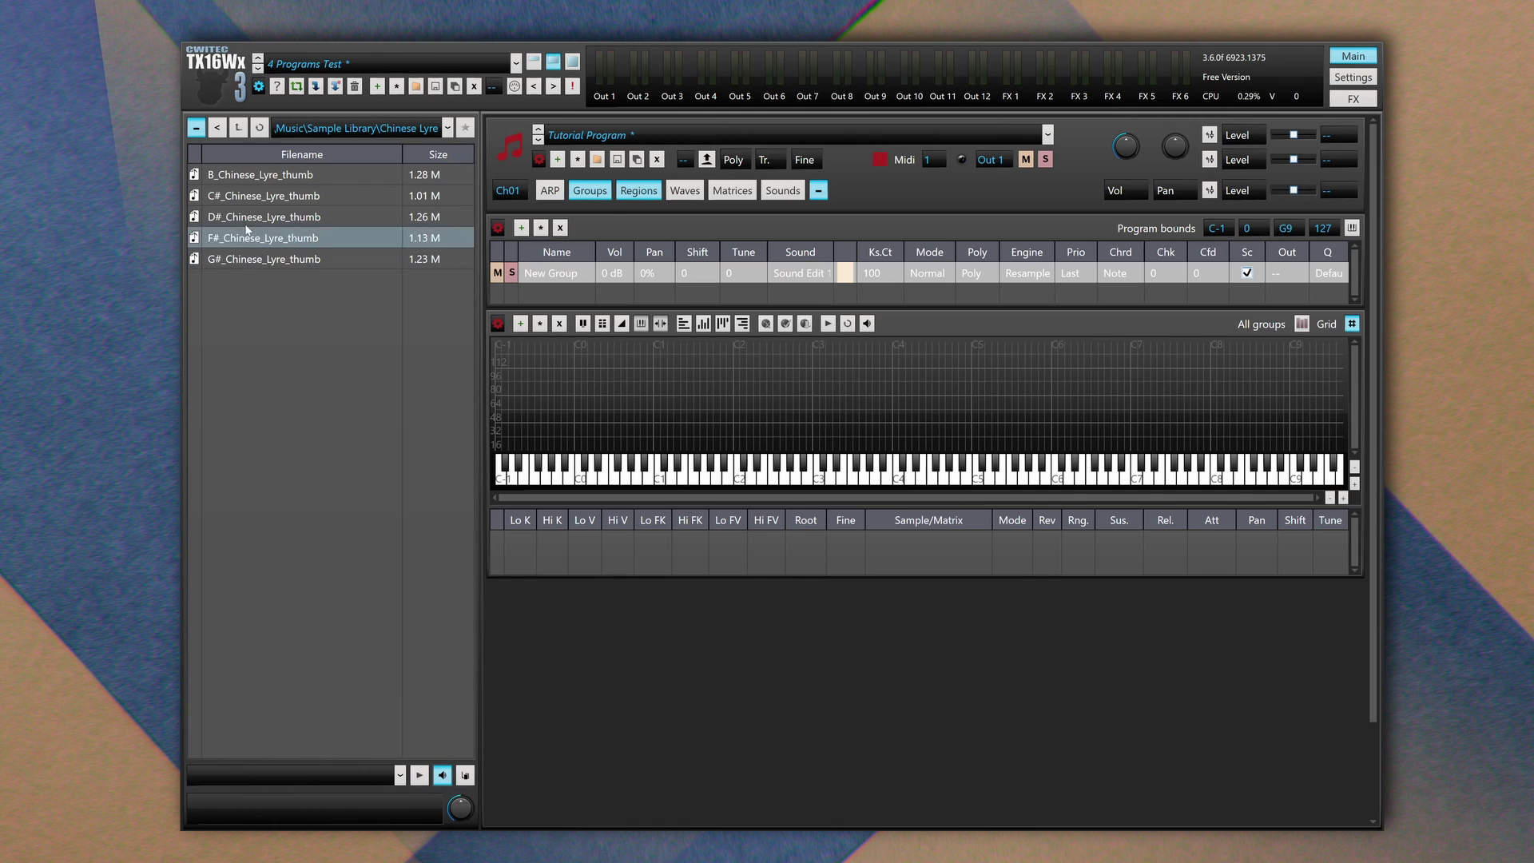
click(239, 184)
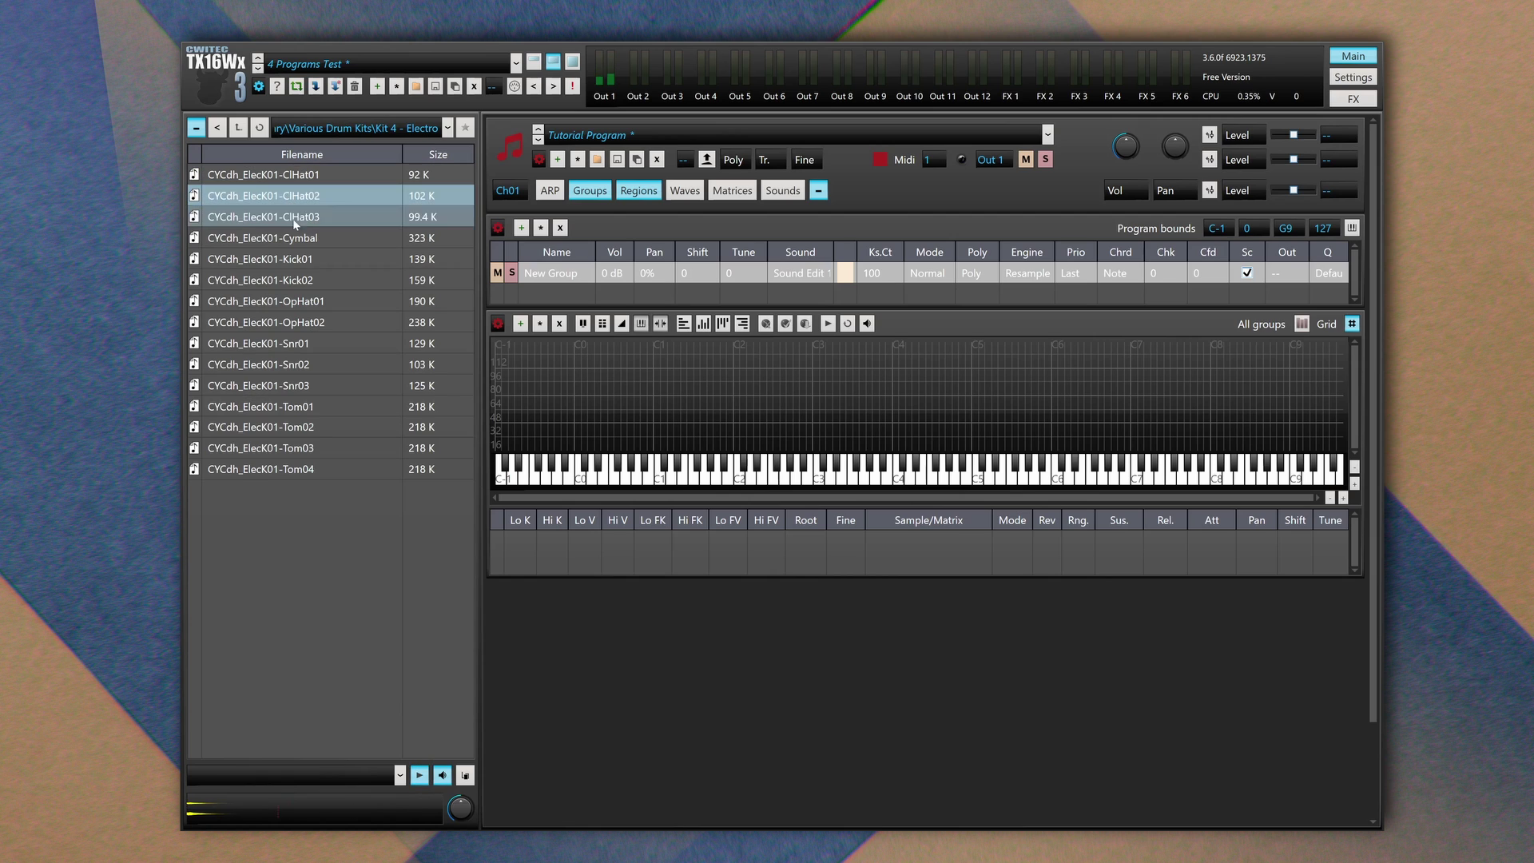
click(291, 239)
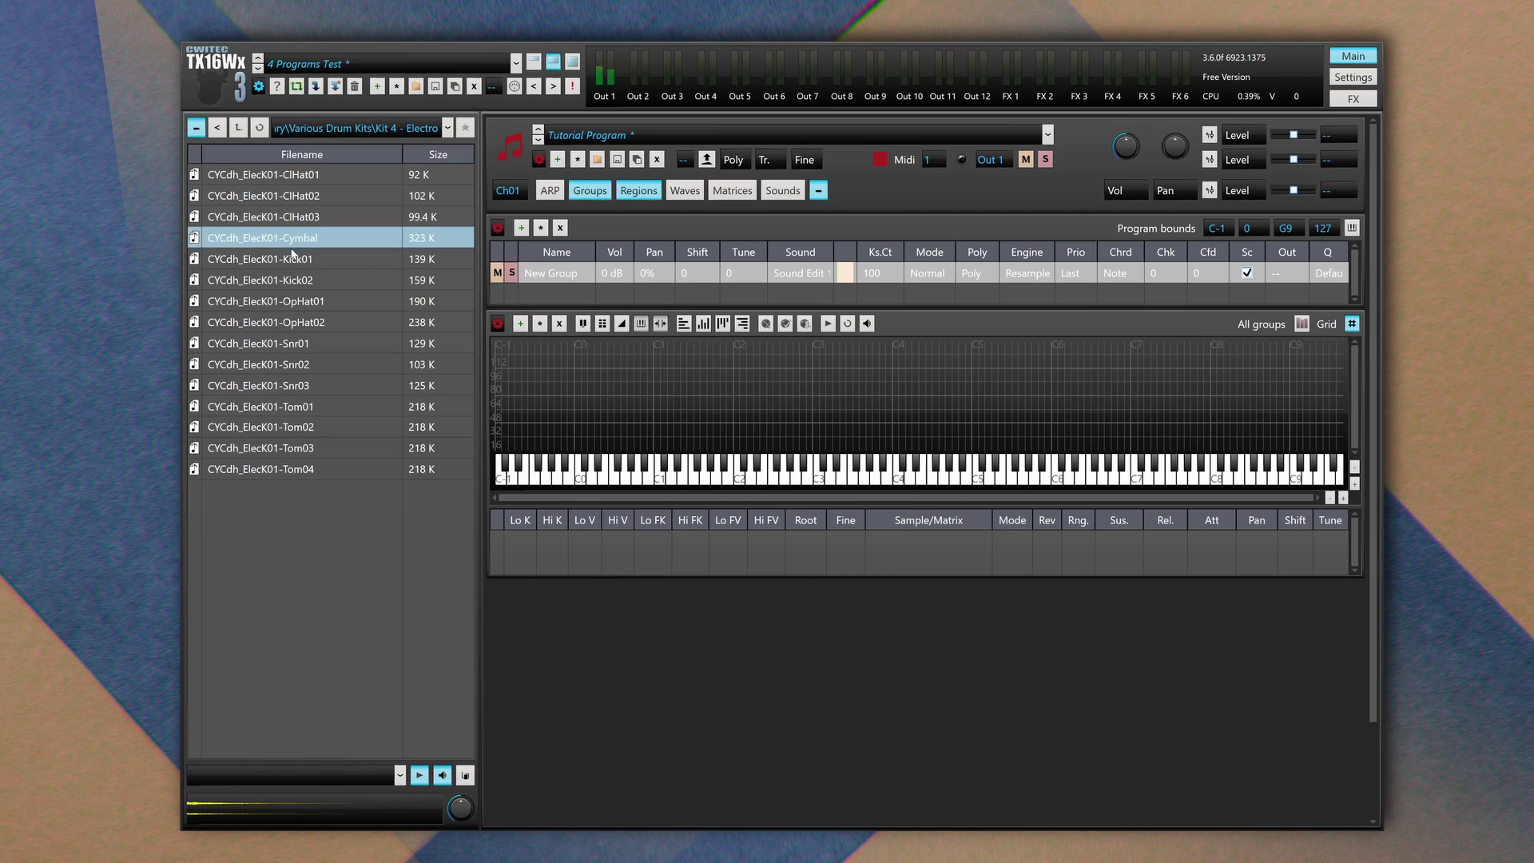
click(291, 279)
click(291, 323)
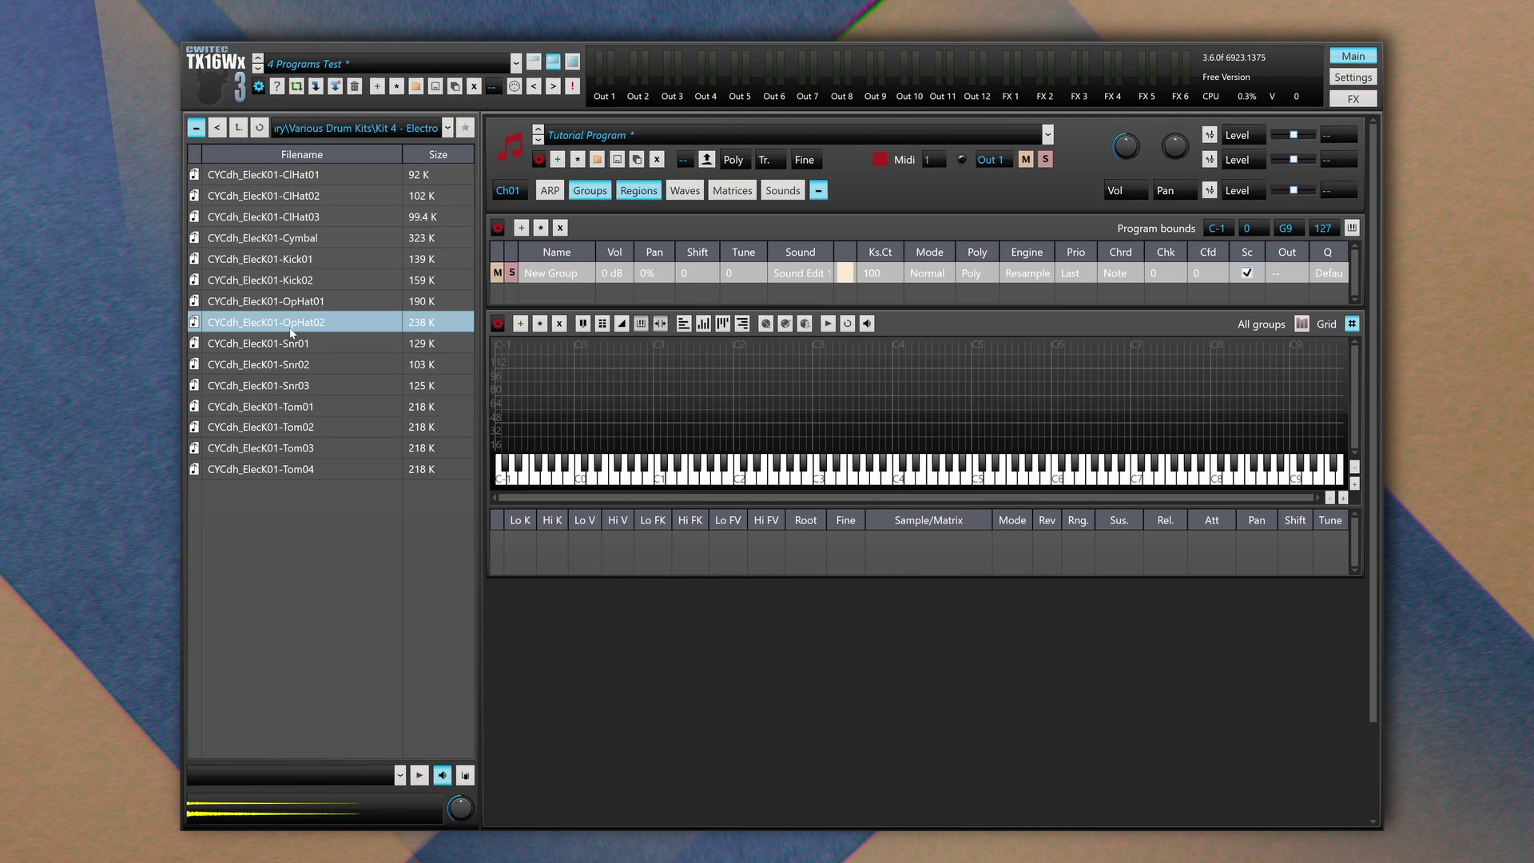
shift+click(283, 344)
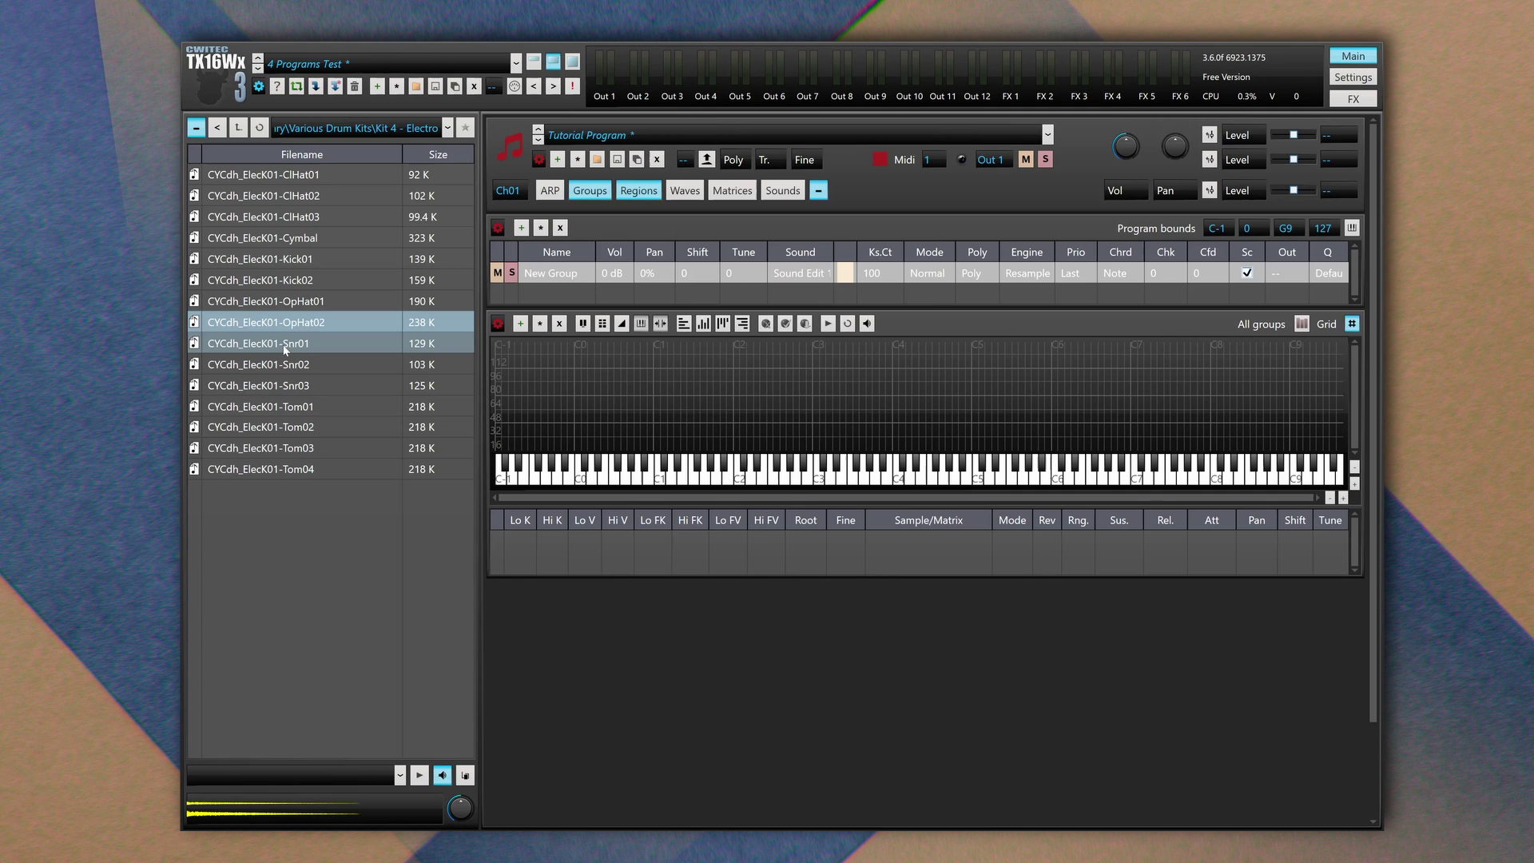
click(281, 364)
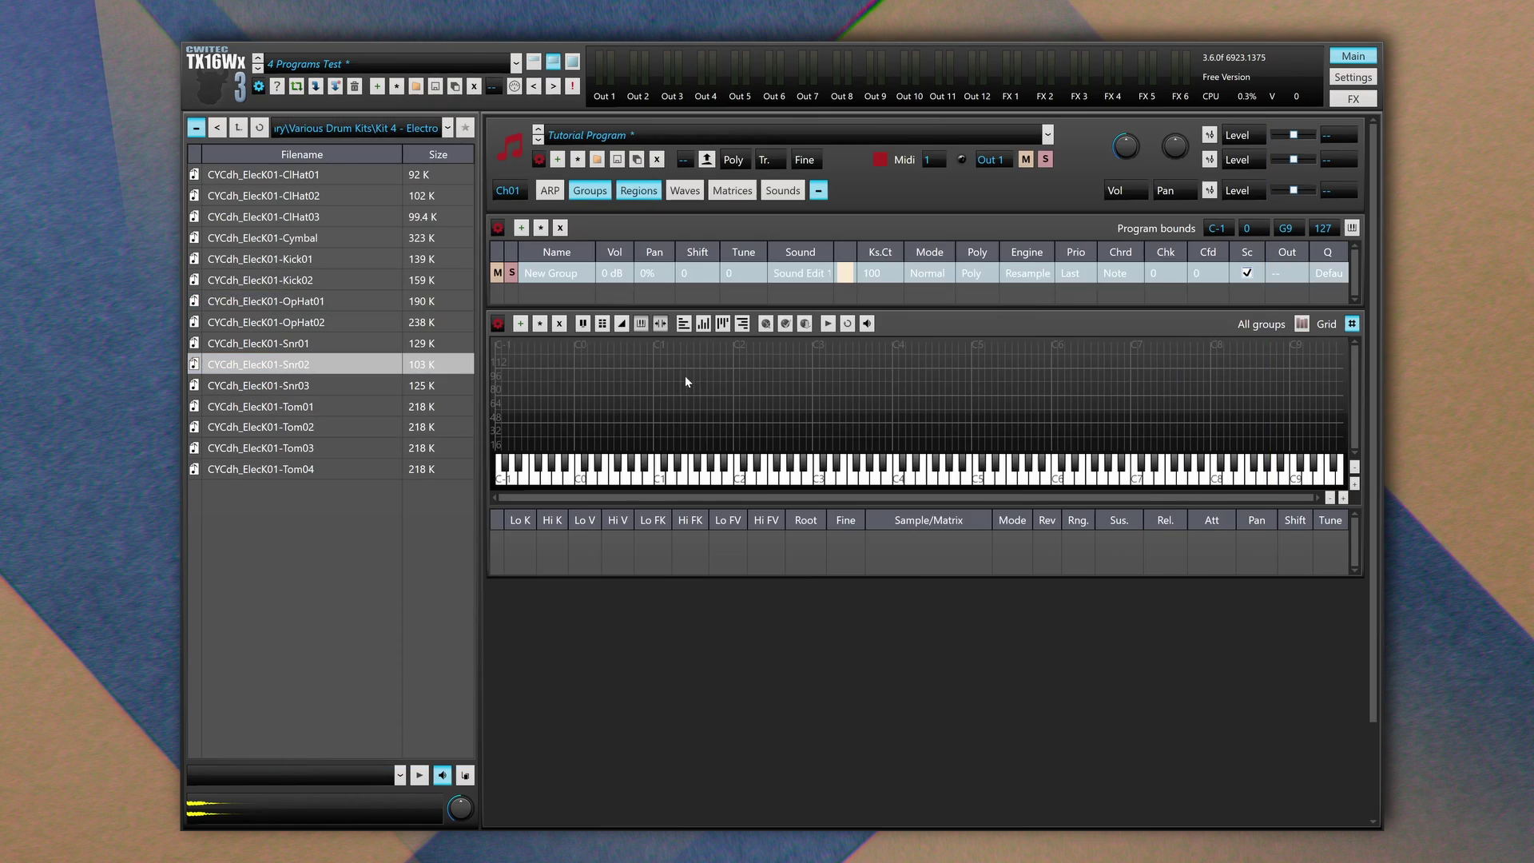
Check the wave peak cache placement in Settings, leave it at Always, and return to Main
click(1352, 78)
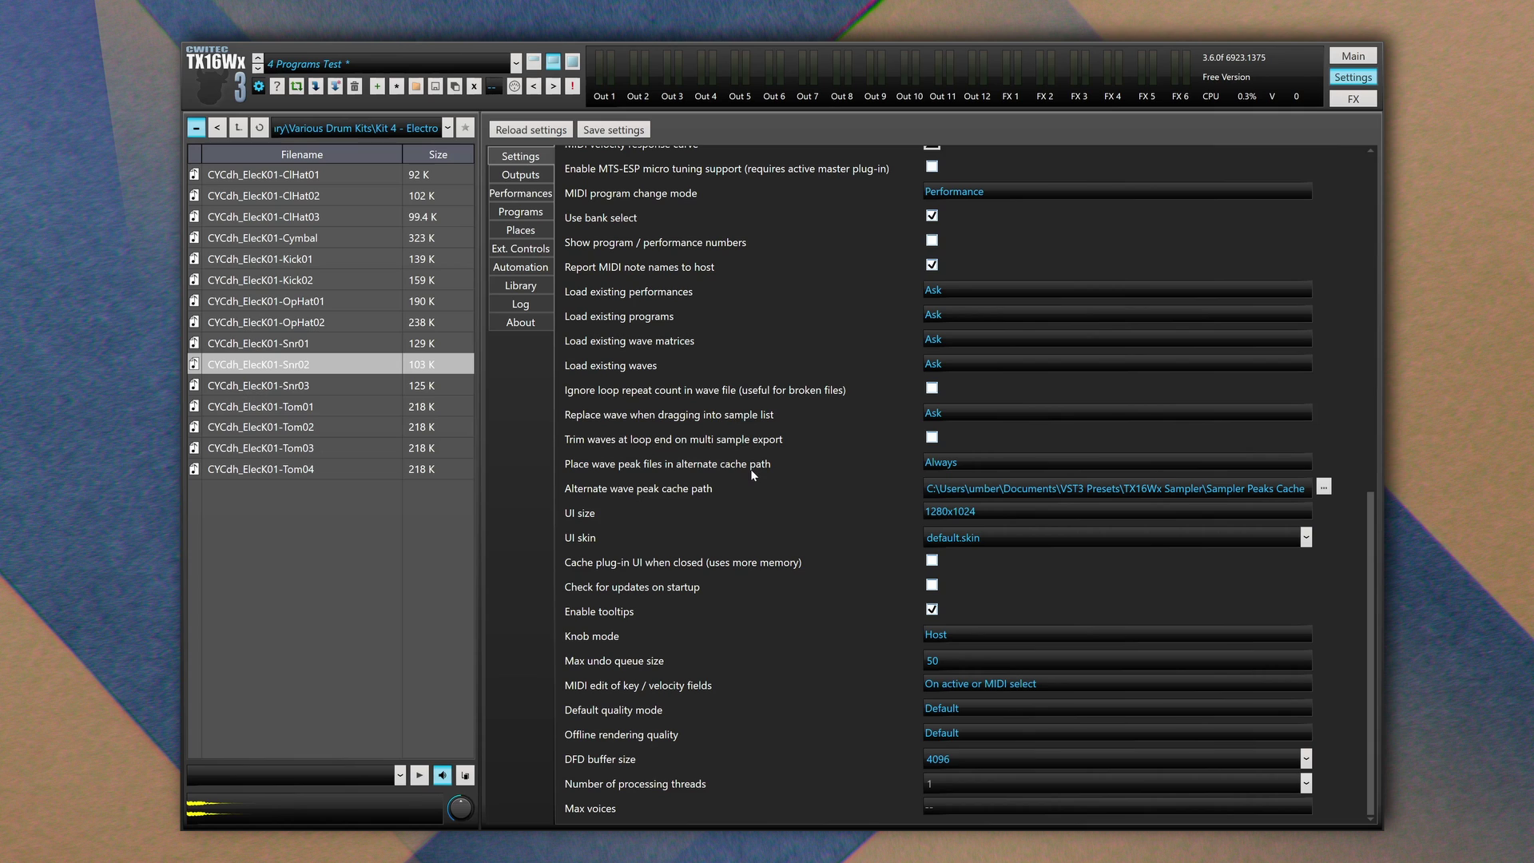
click(961, 463)
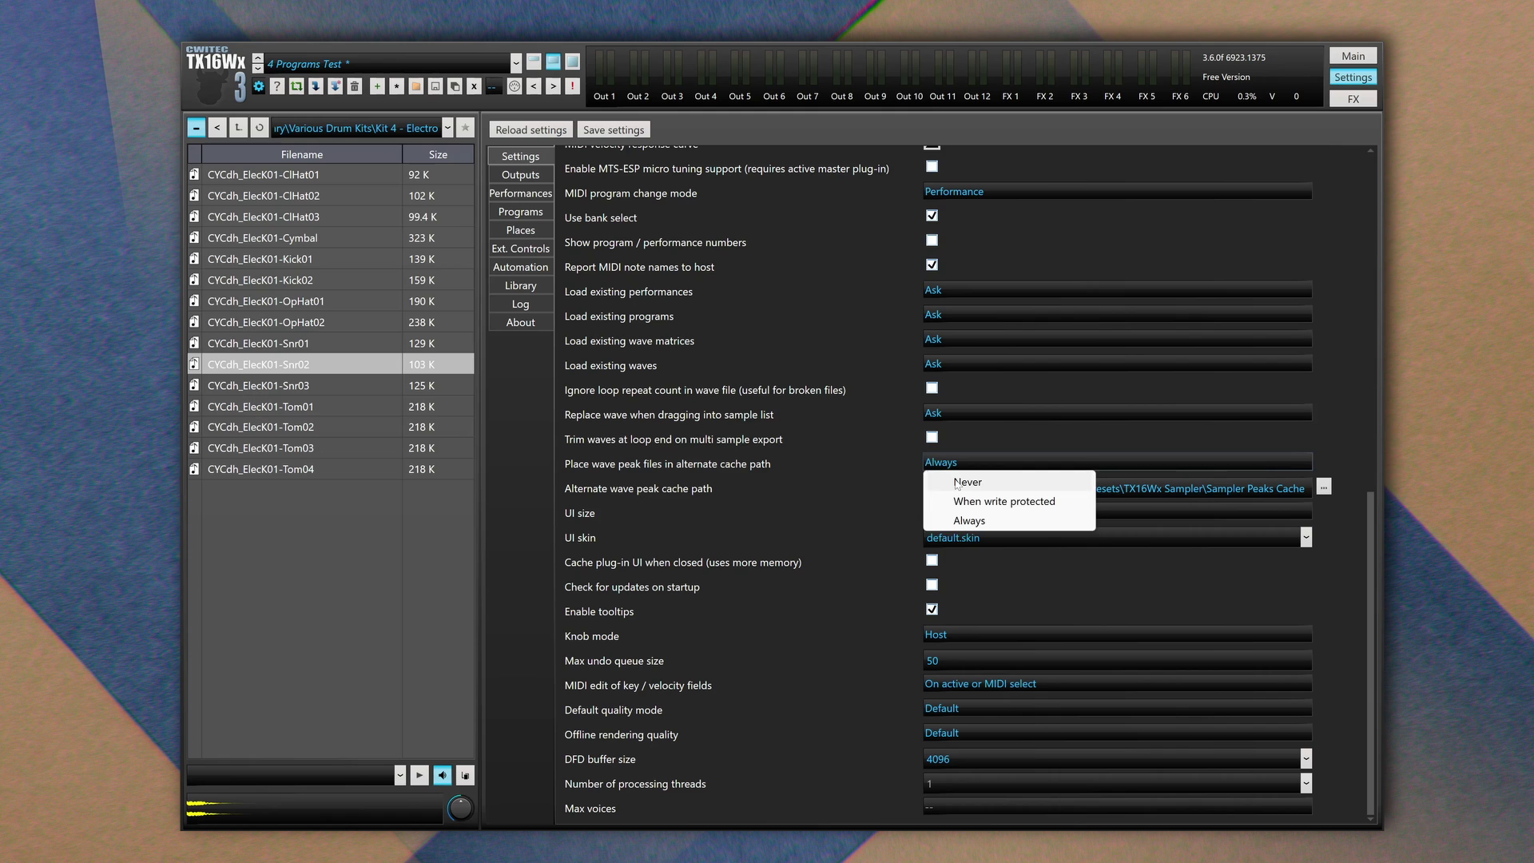
click(898, 463)
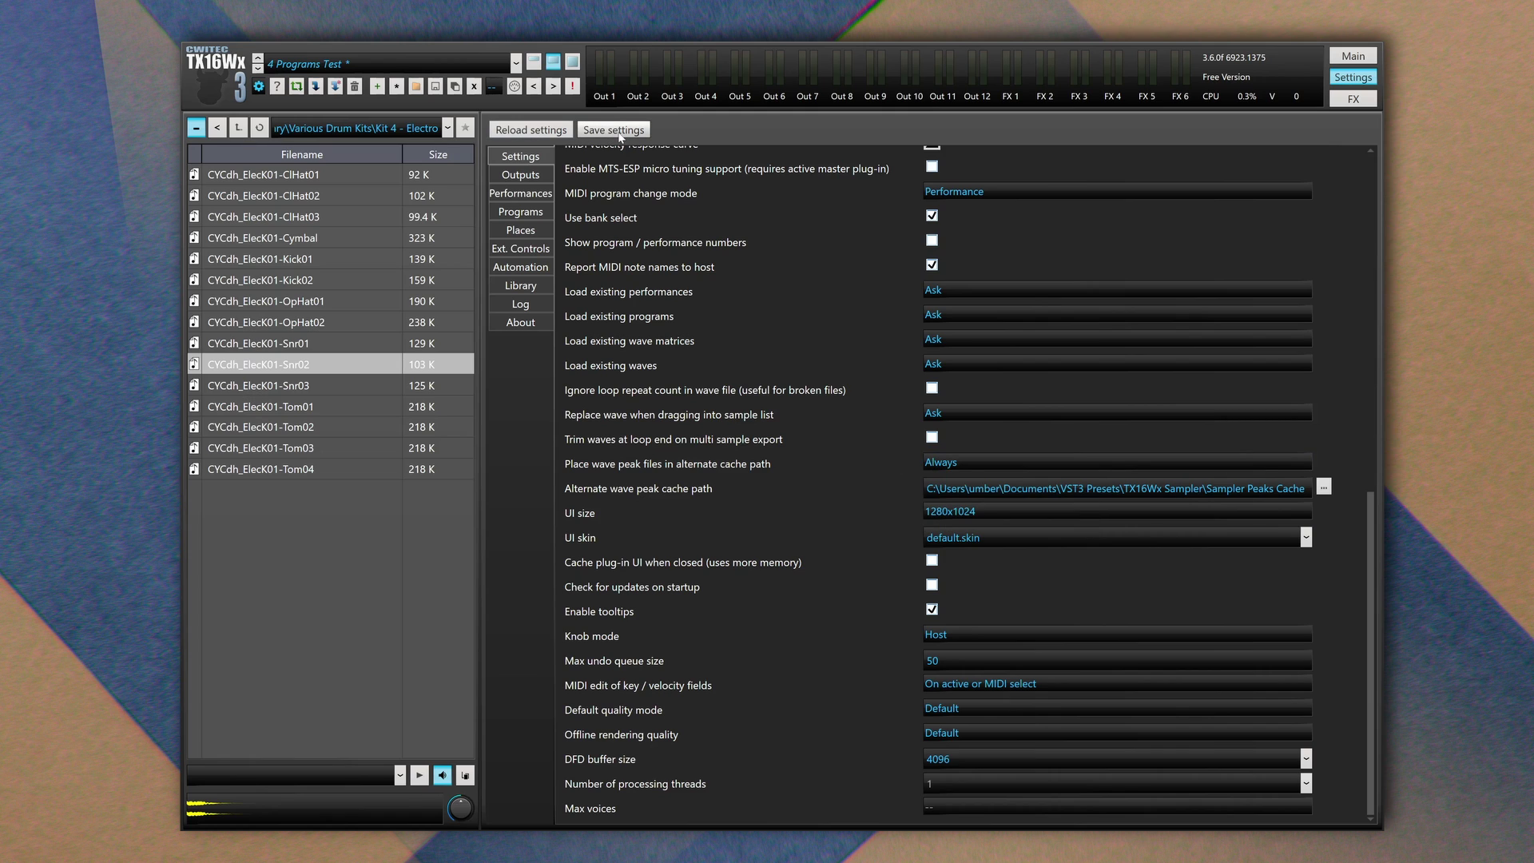
click(1358, 56)
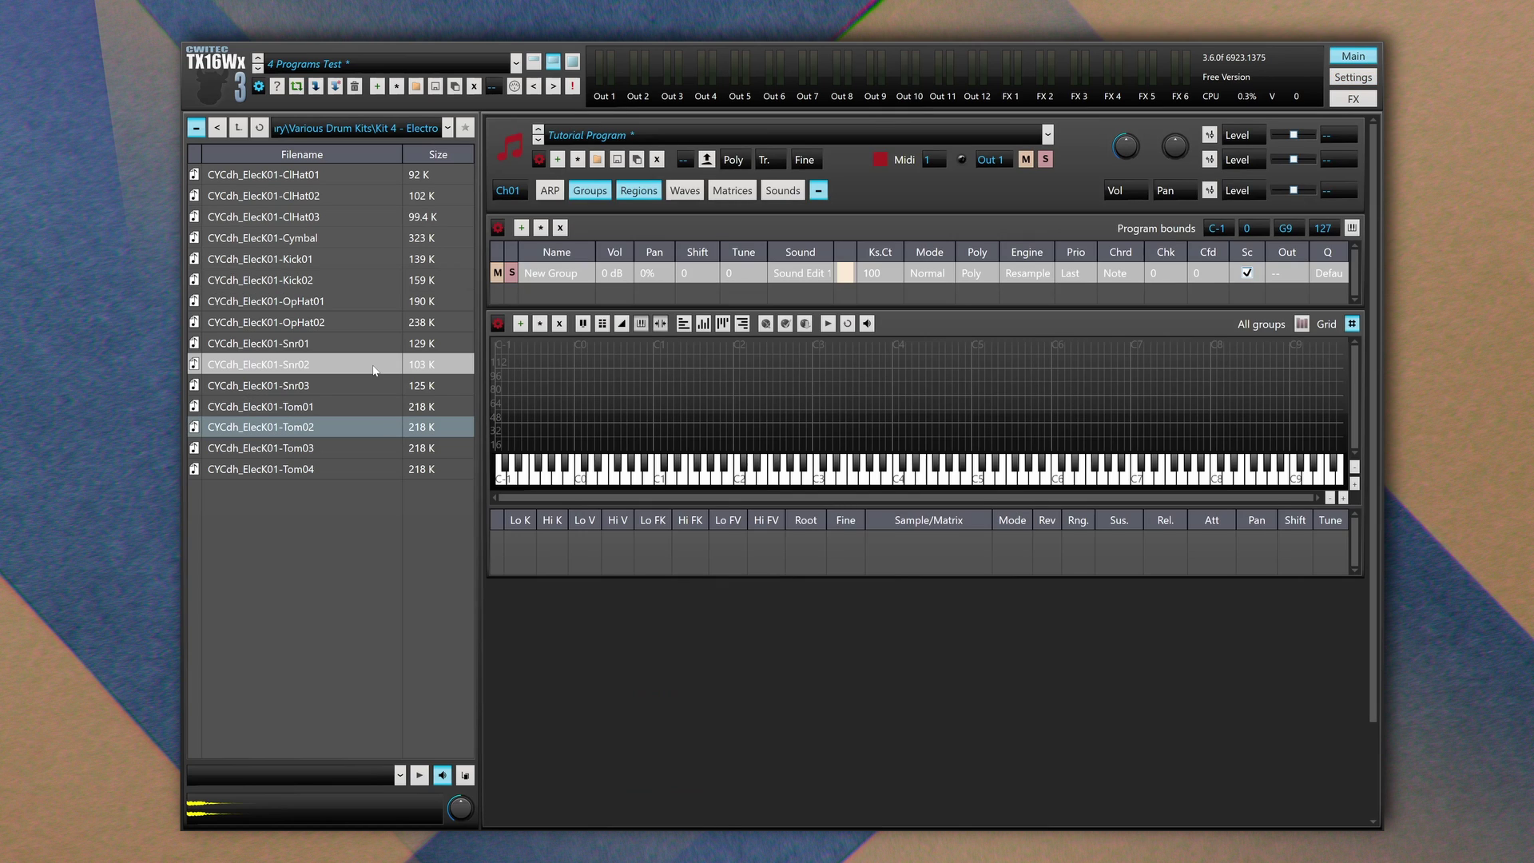
Select Snr03, OpHat02, Kick02 and Cymbal and drop them onto the key map at C4
key(Up)
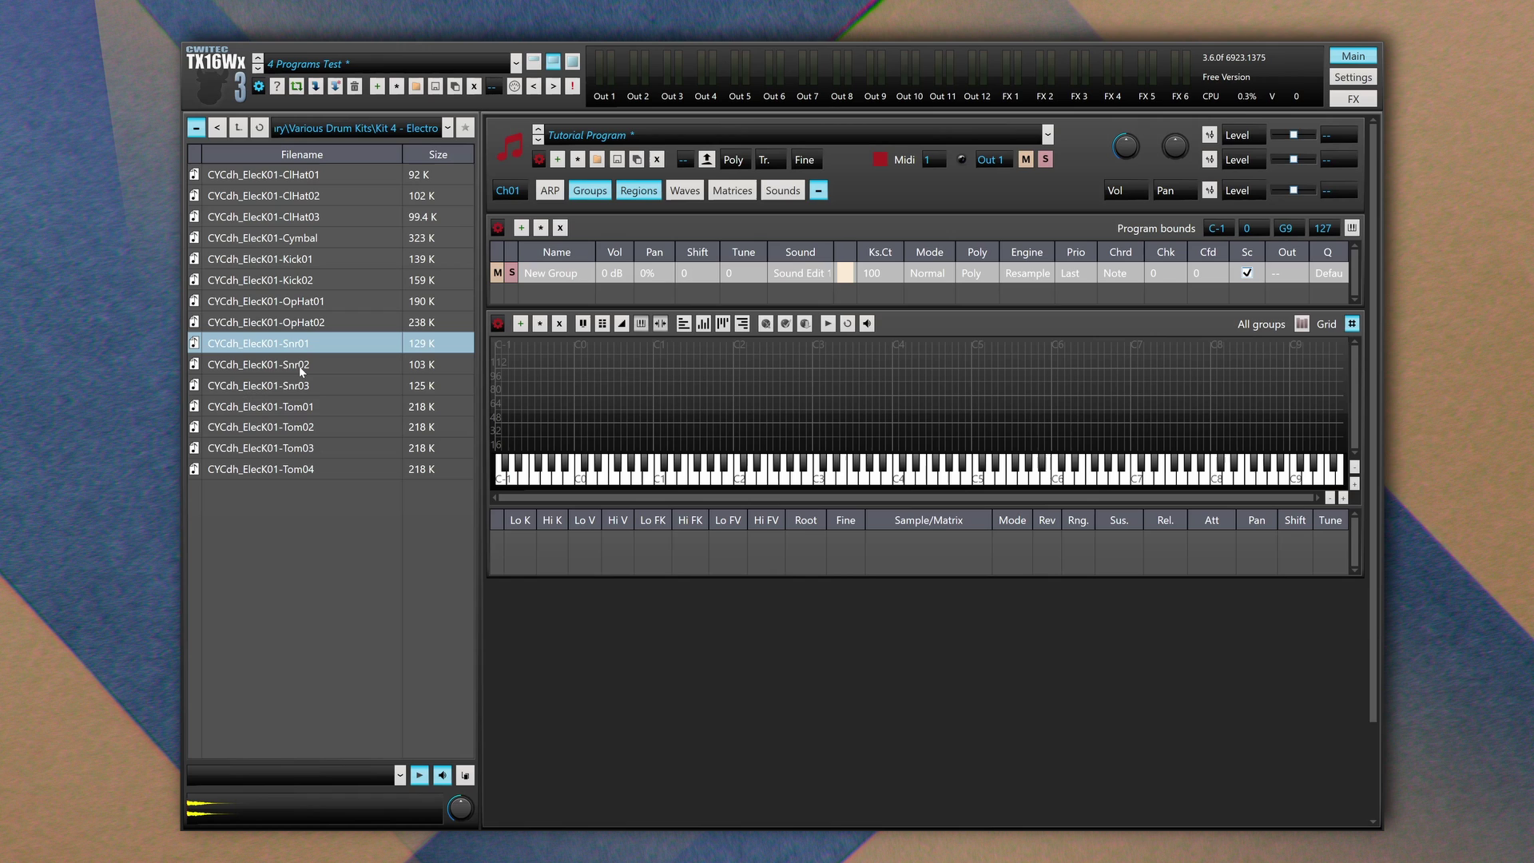
key(Down)
key(Down)
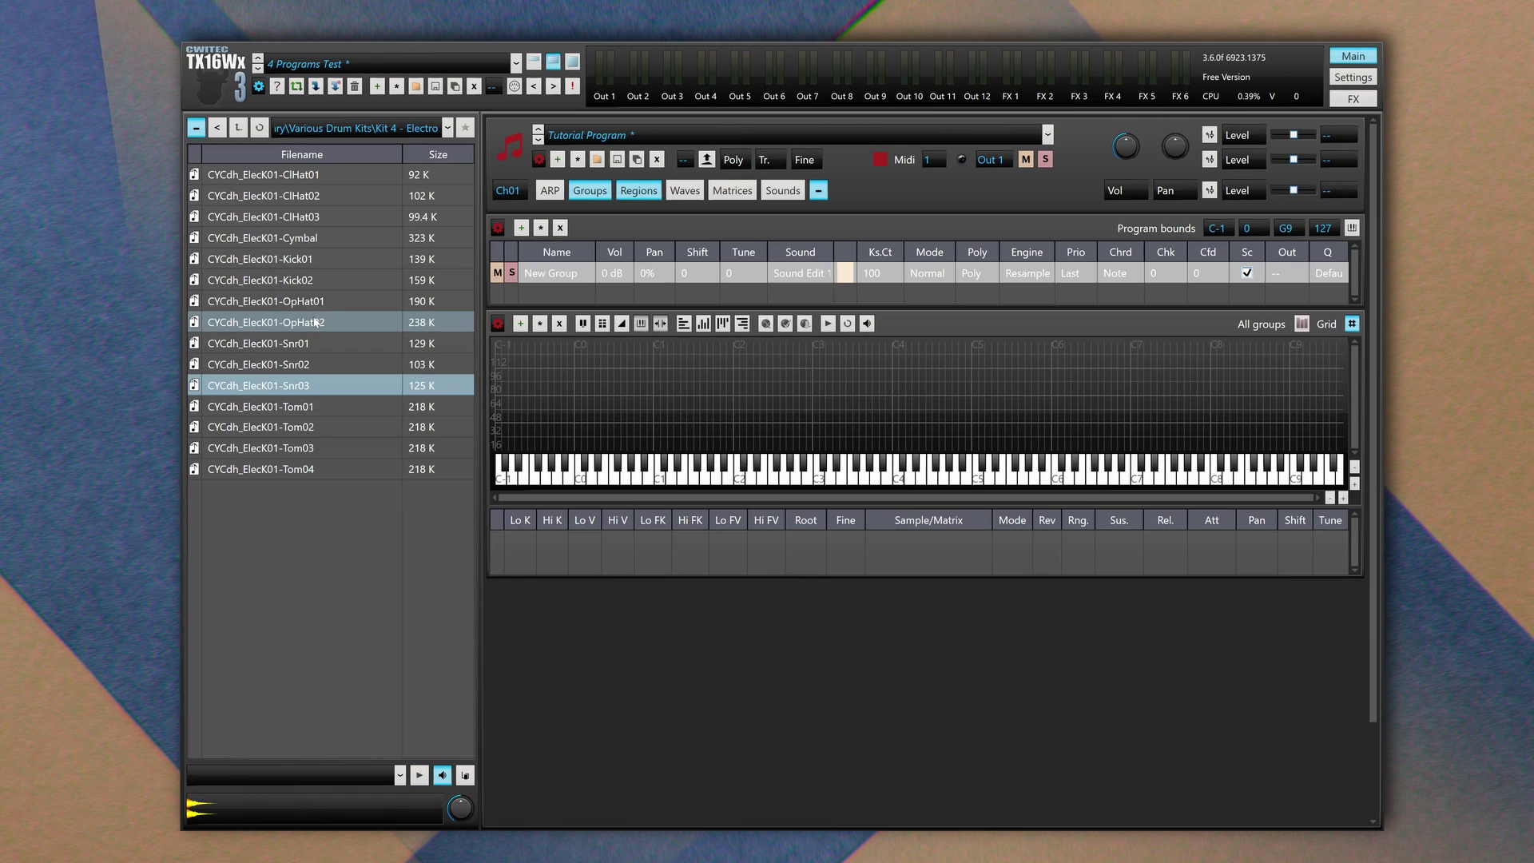
ctrl+click(315, 322)
ctrl+click(312, 280)
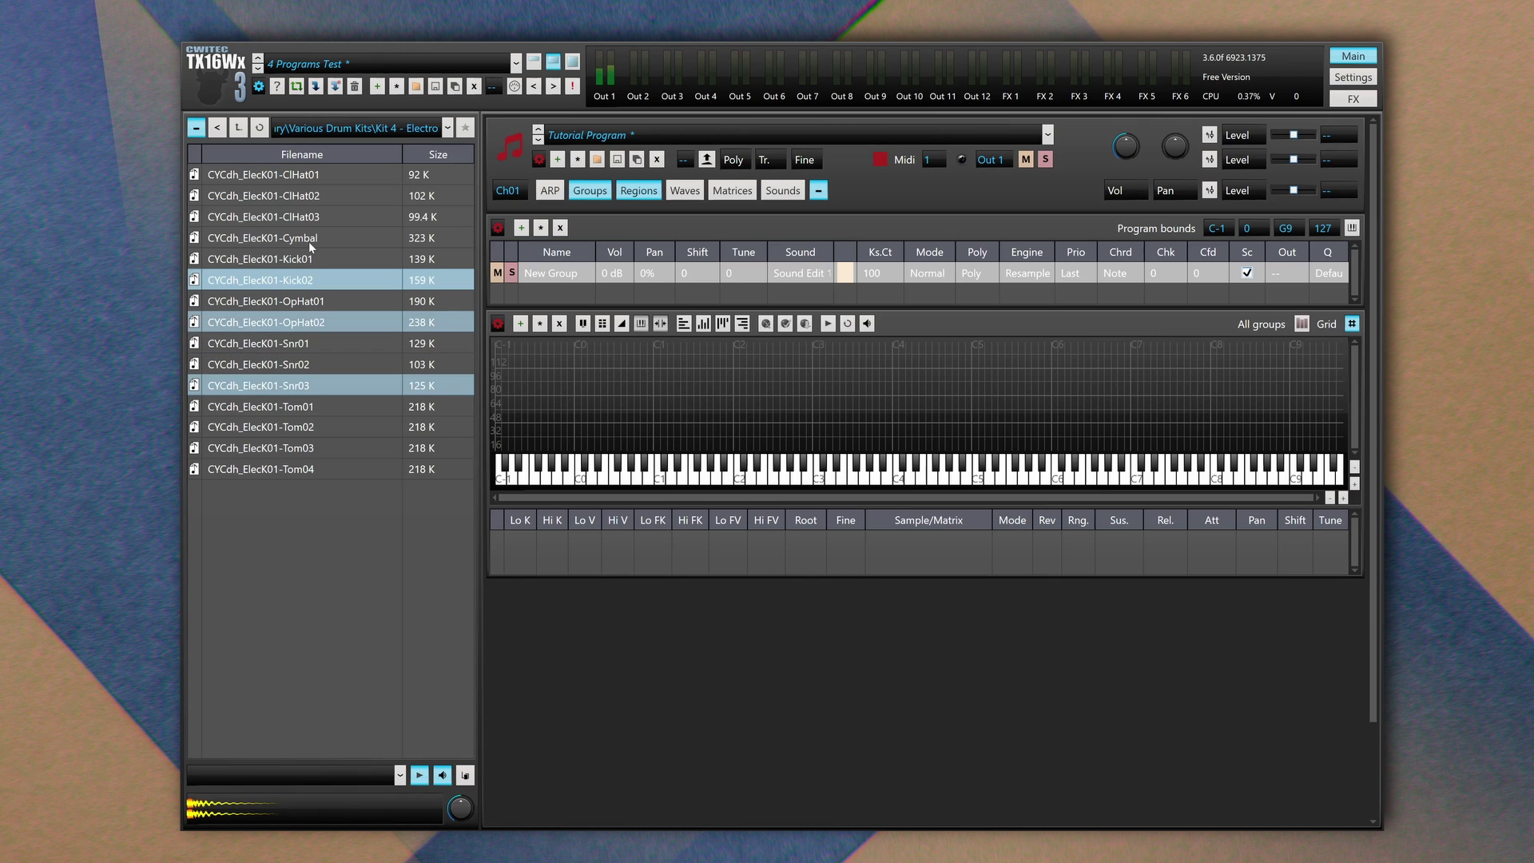
ctrl+click(308, 240)
drag(270, 238, 896, 366)
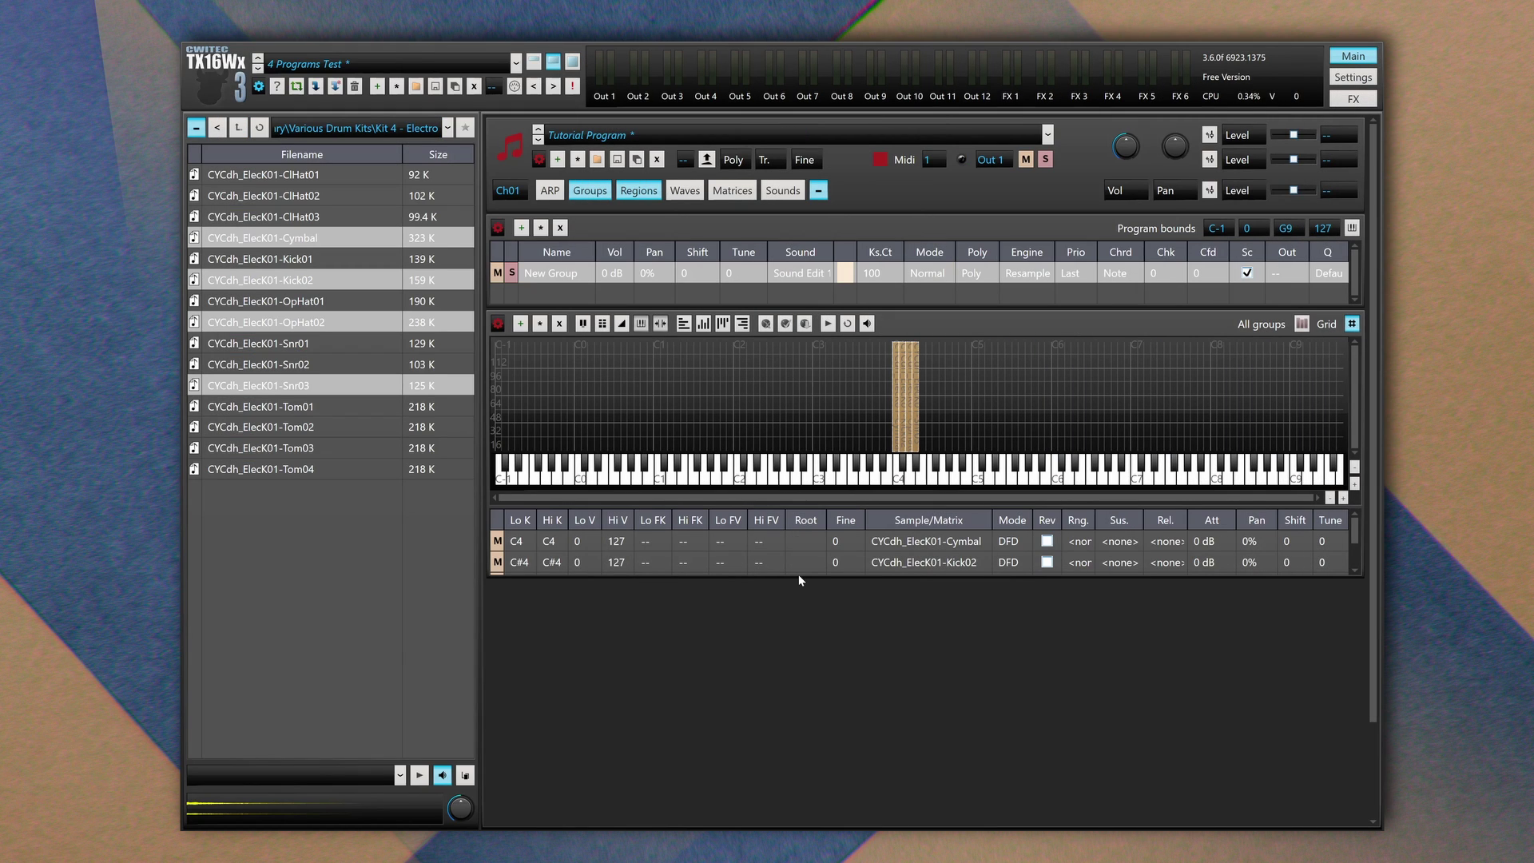
Enlarge the regions table, check the four regions, and play C4 to hear the Cymbal
drag(798, 573, 786, 667)
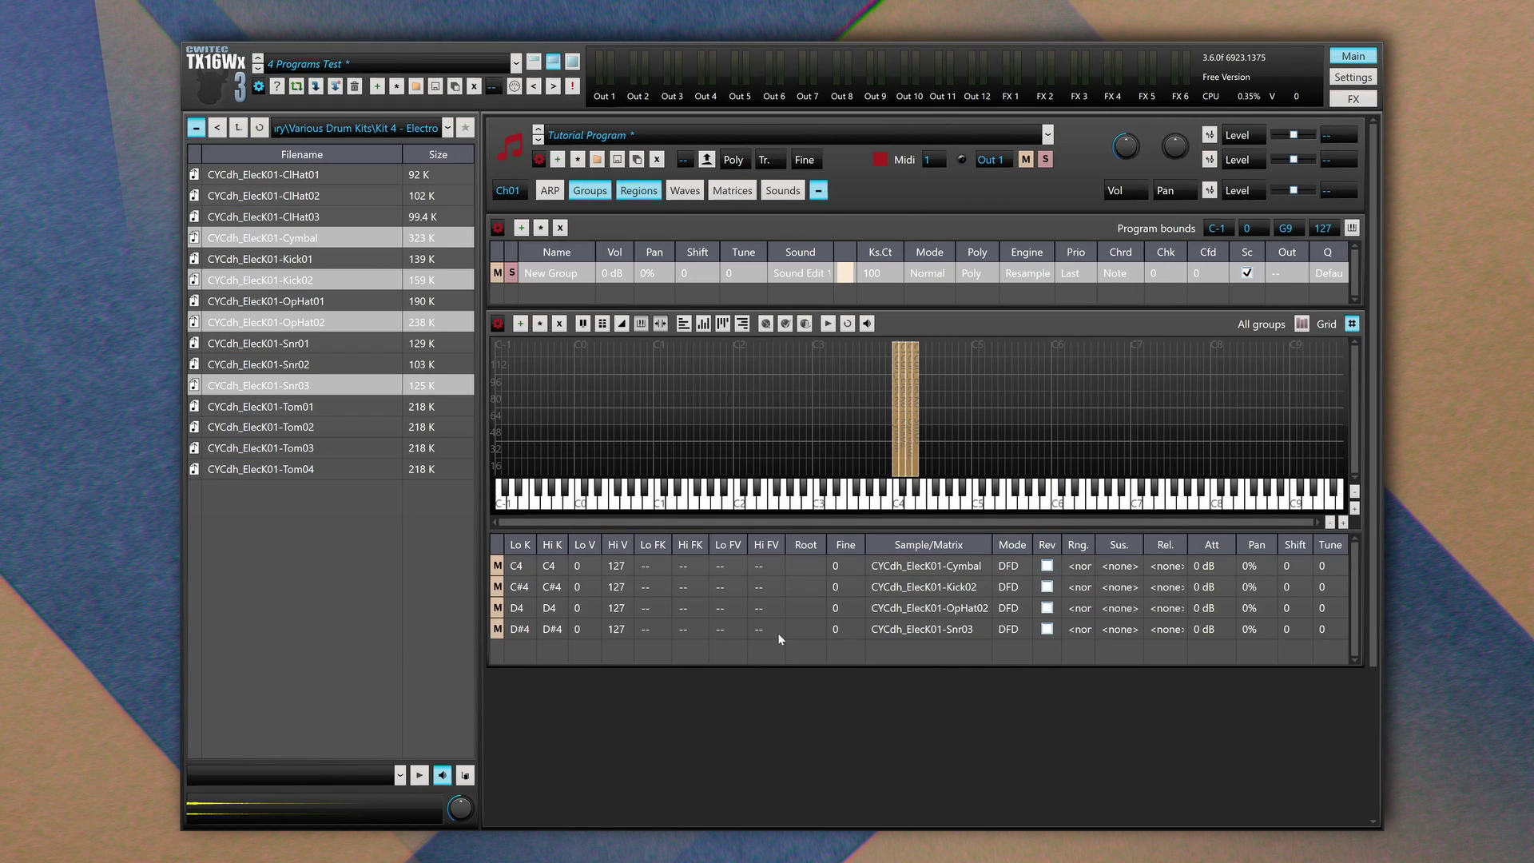
click(717, 590)
click(738, 608)
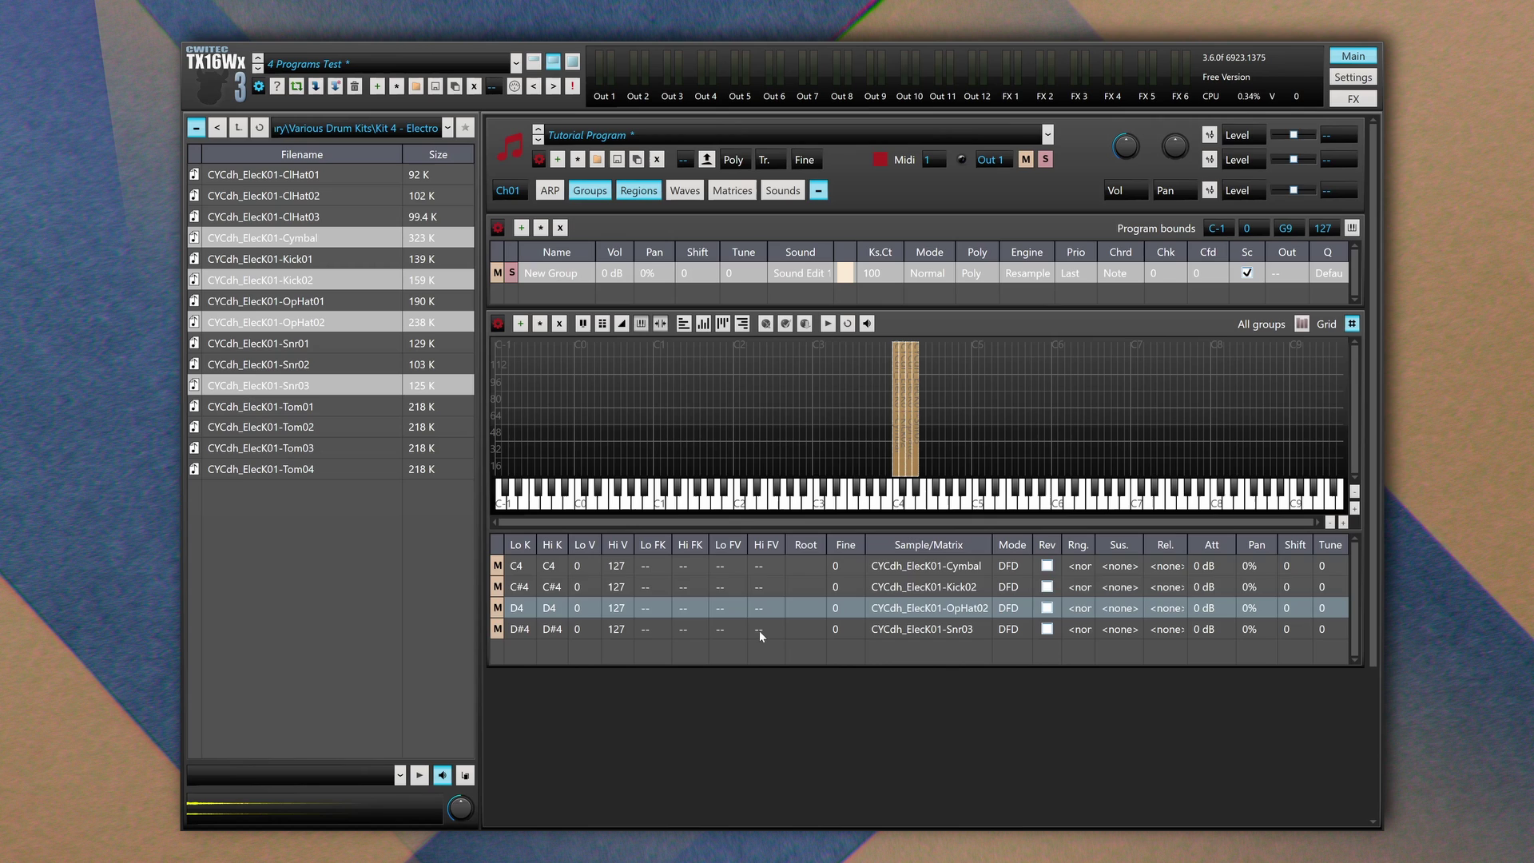
click(639, 587)
click(515, 565)
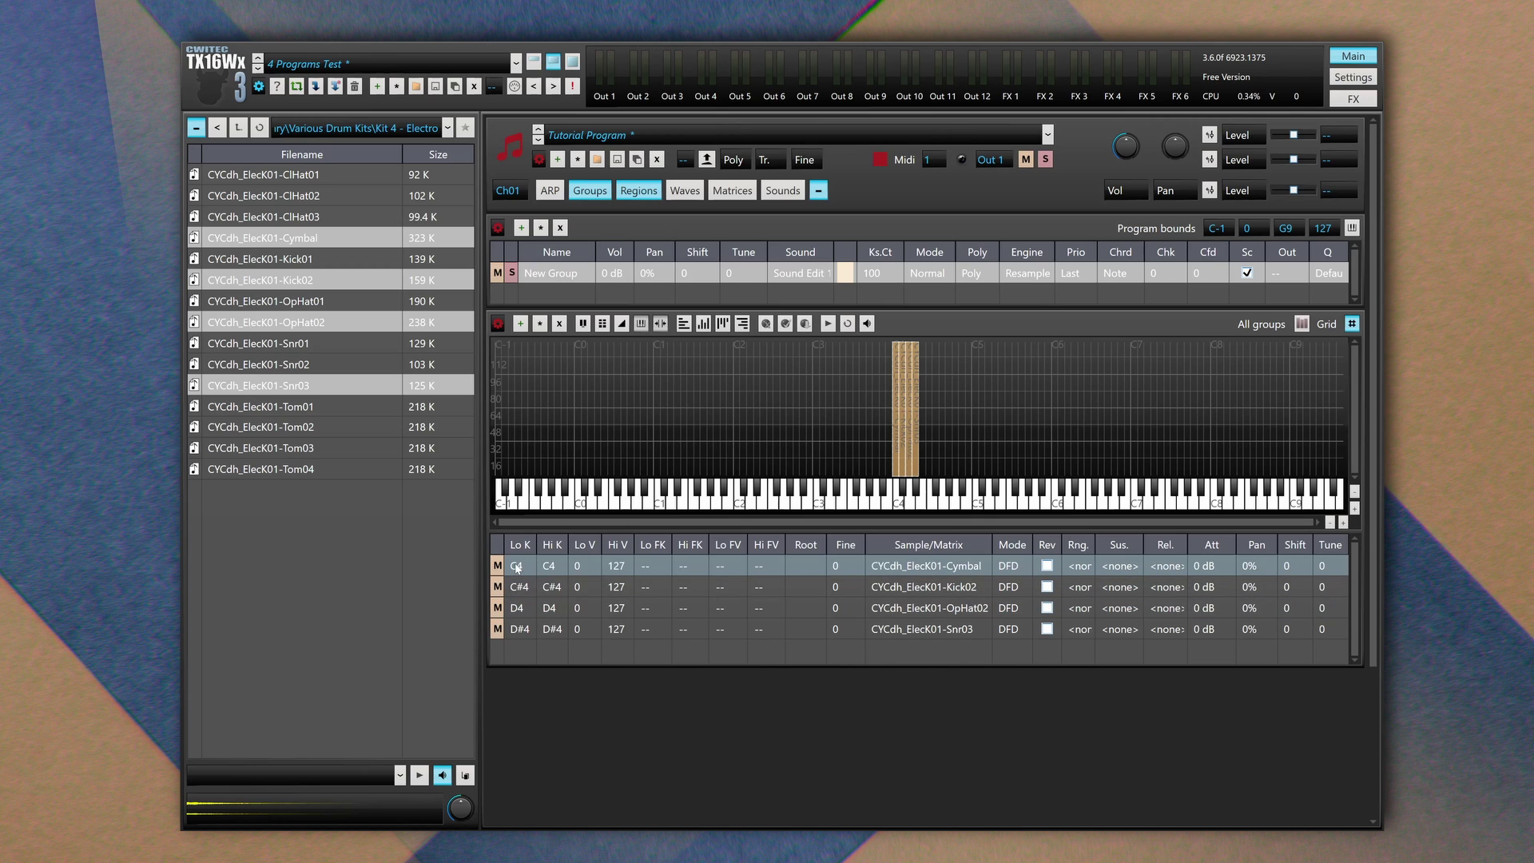
click(846, 429)
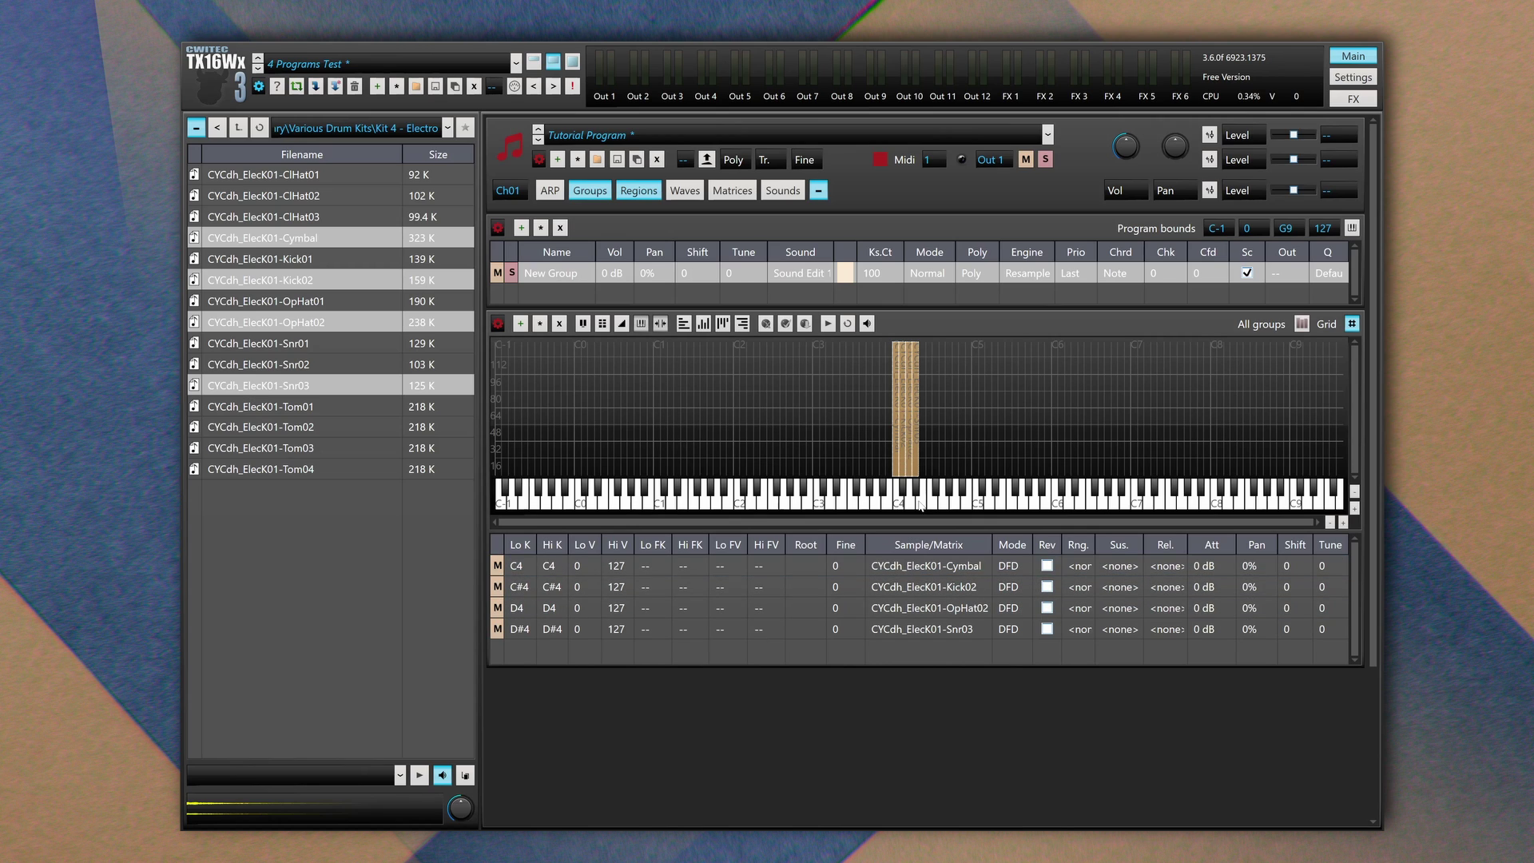
click(902, 504)
click(550, 568)
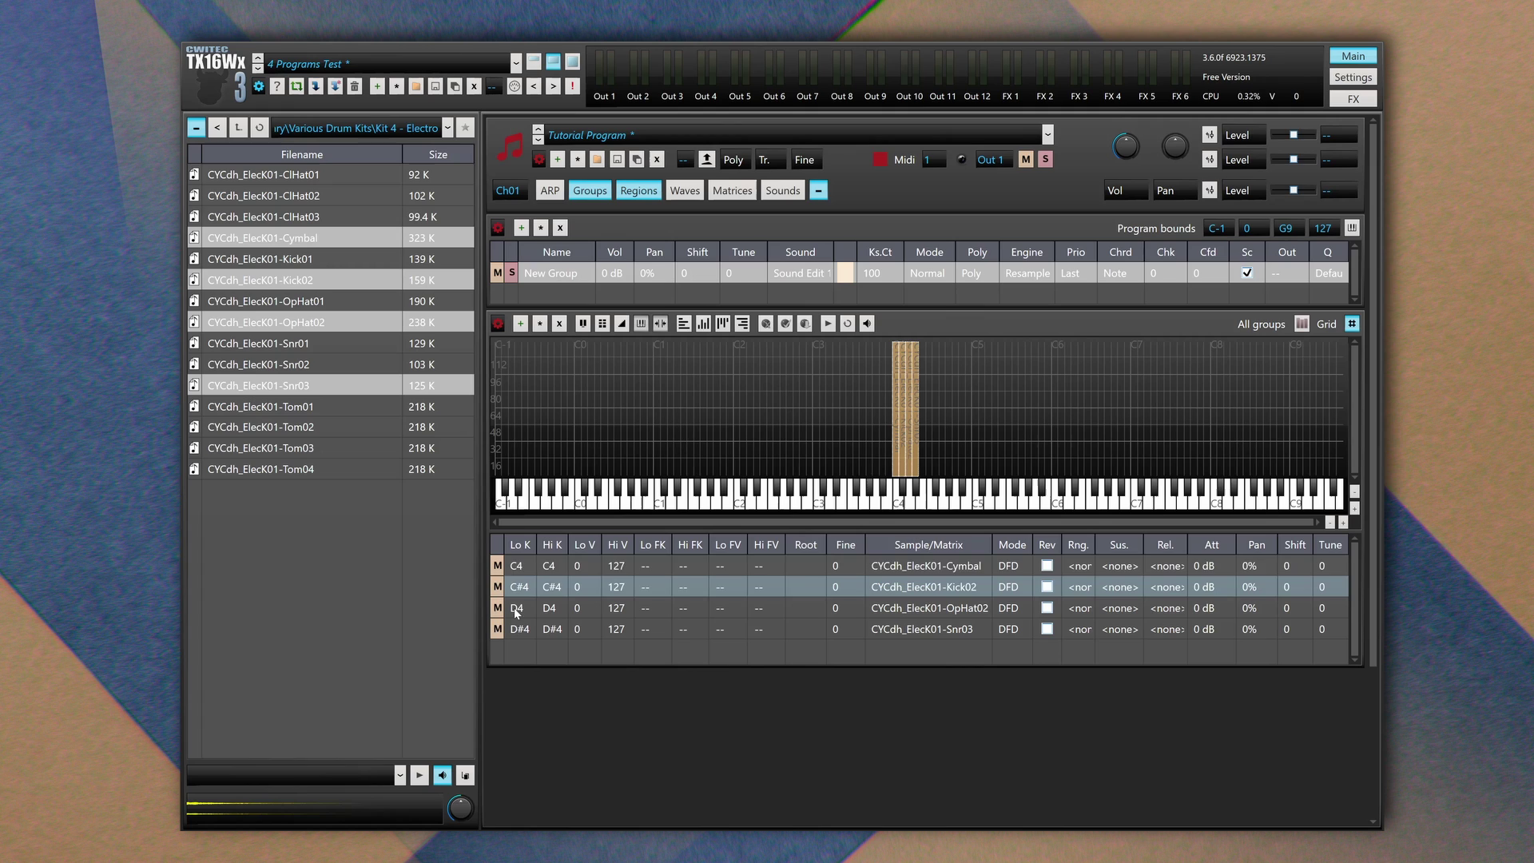
click(526, 568)
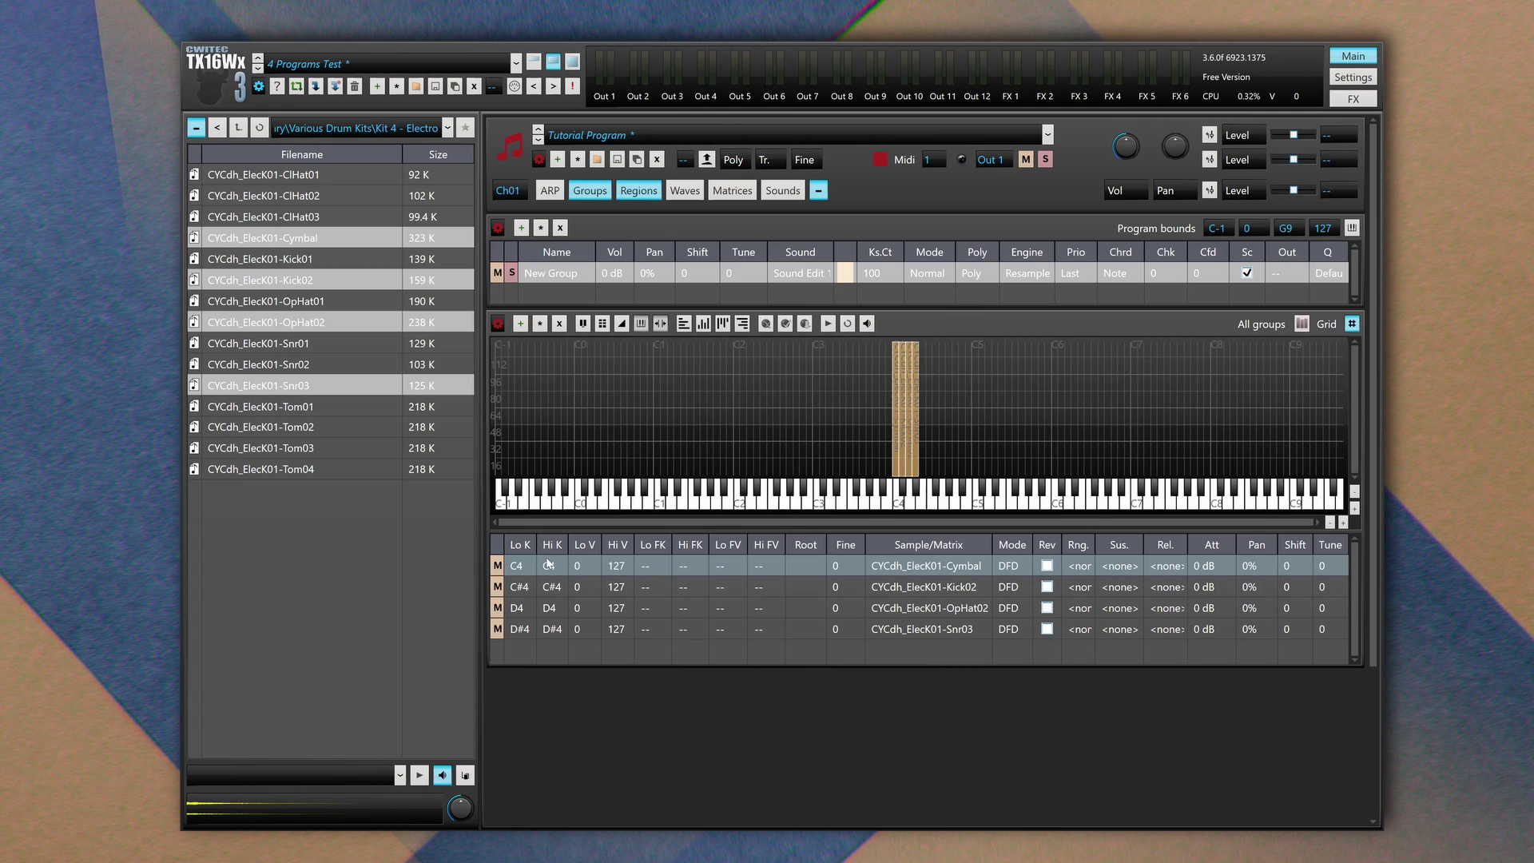
Set the Cymbal region's low key to C3 and audition notes in its range
click(526, 570)
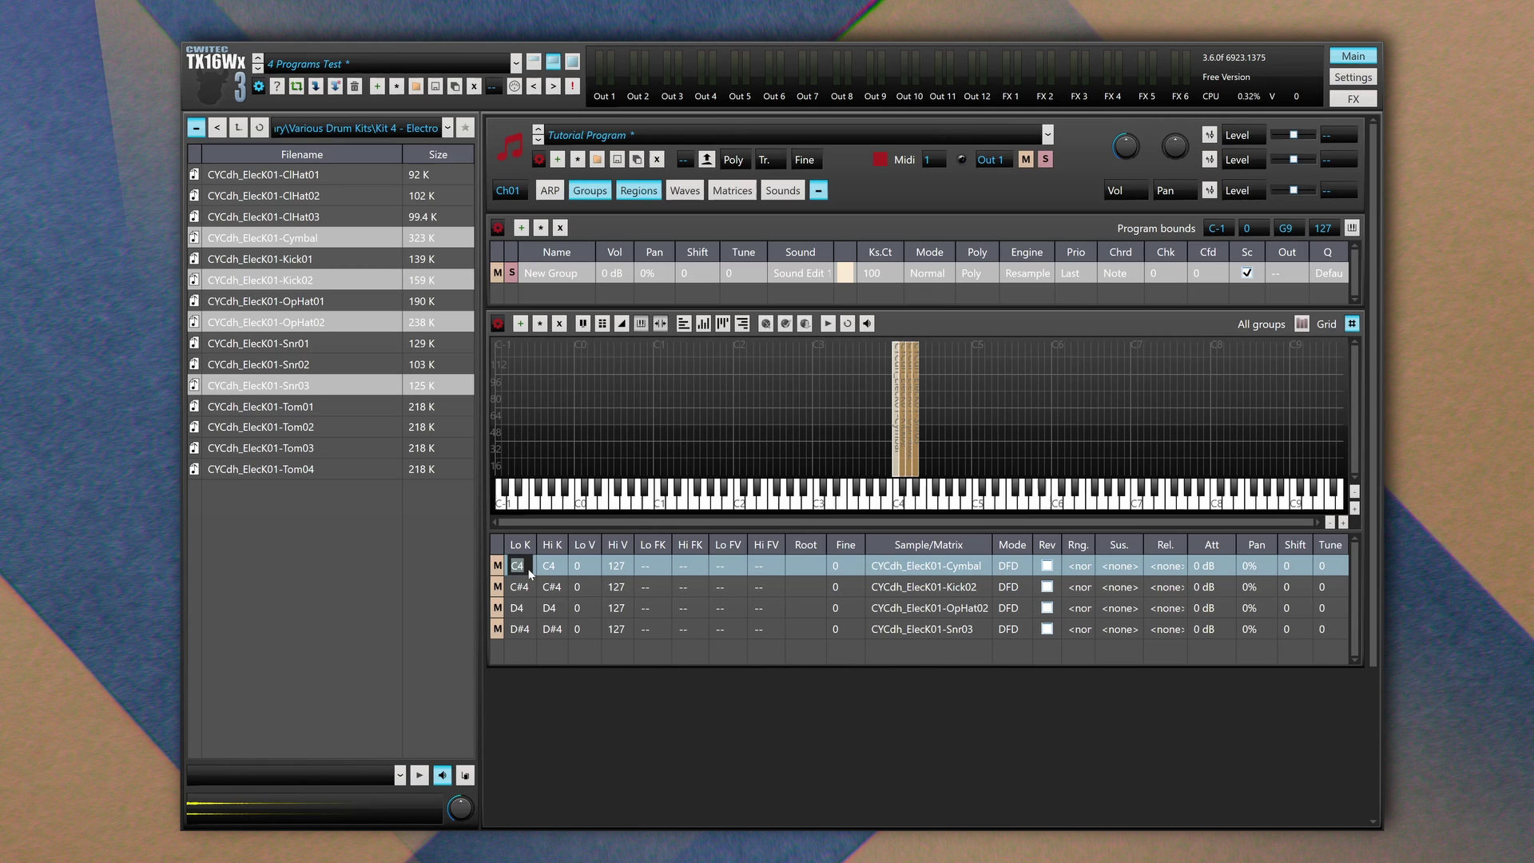
text(c3)
key(Return)
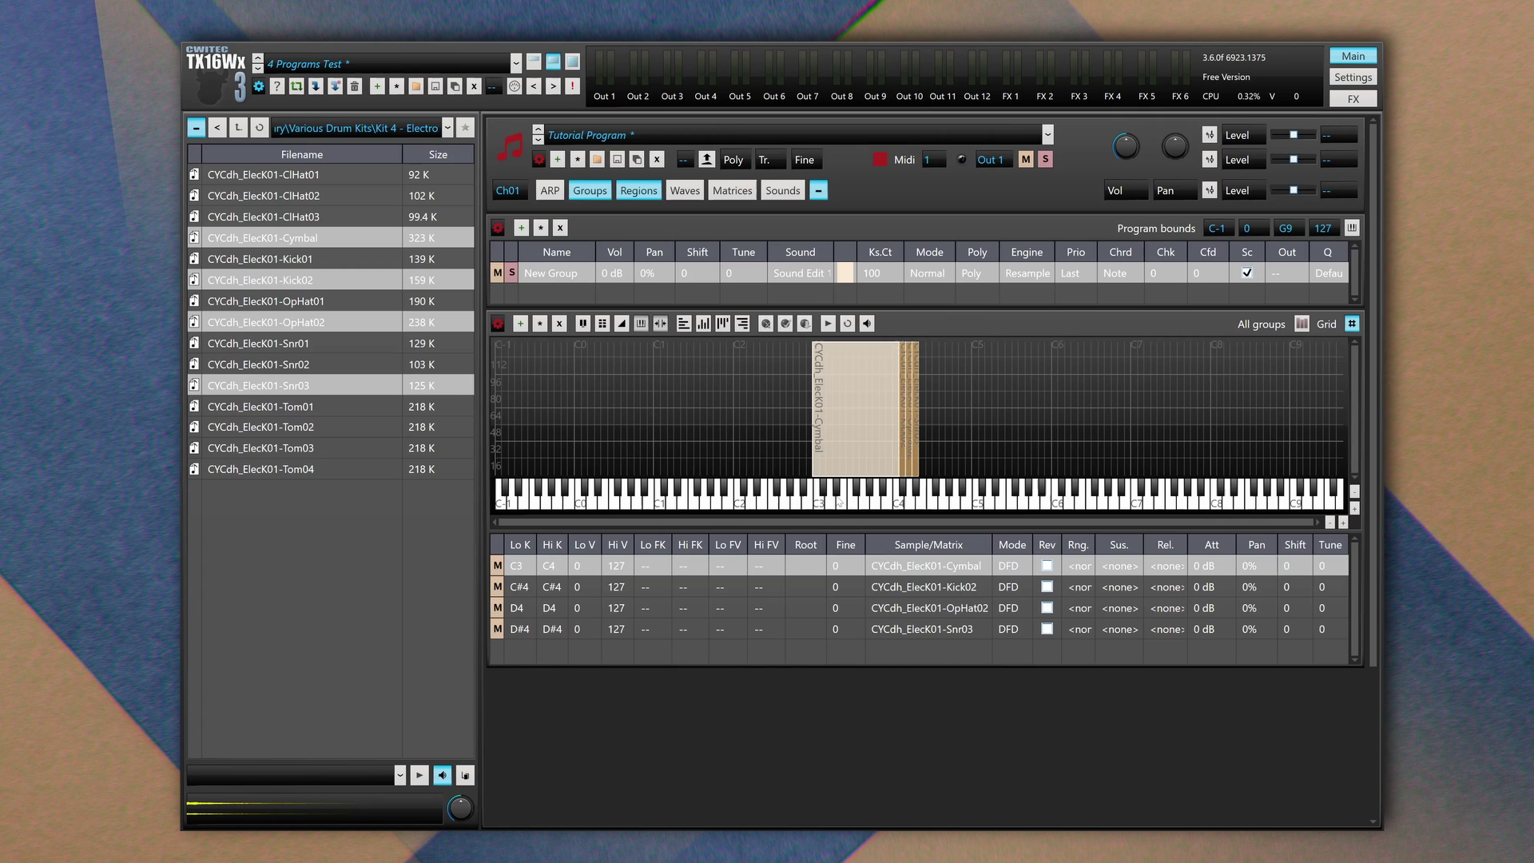
click(838, 502)
click(873, 500)
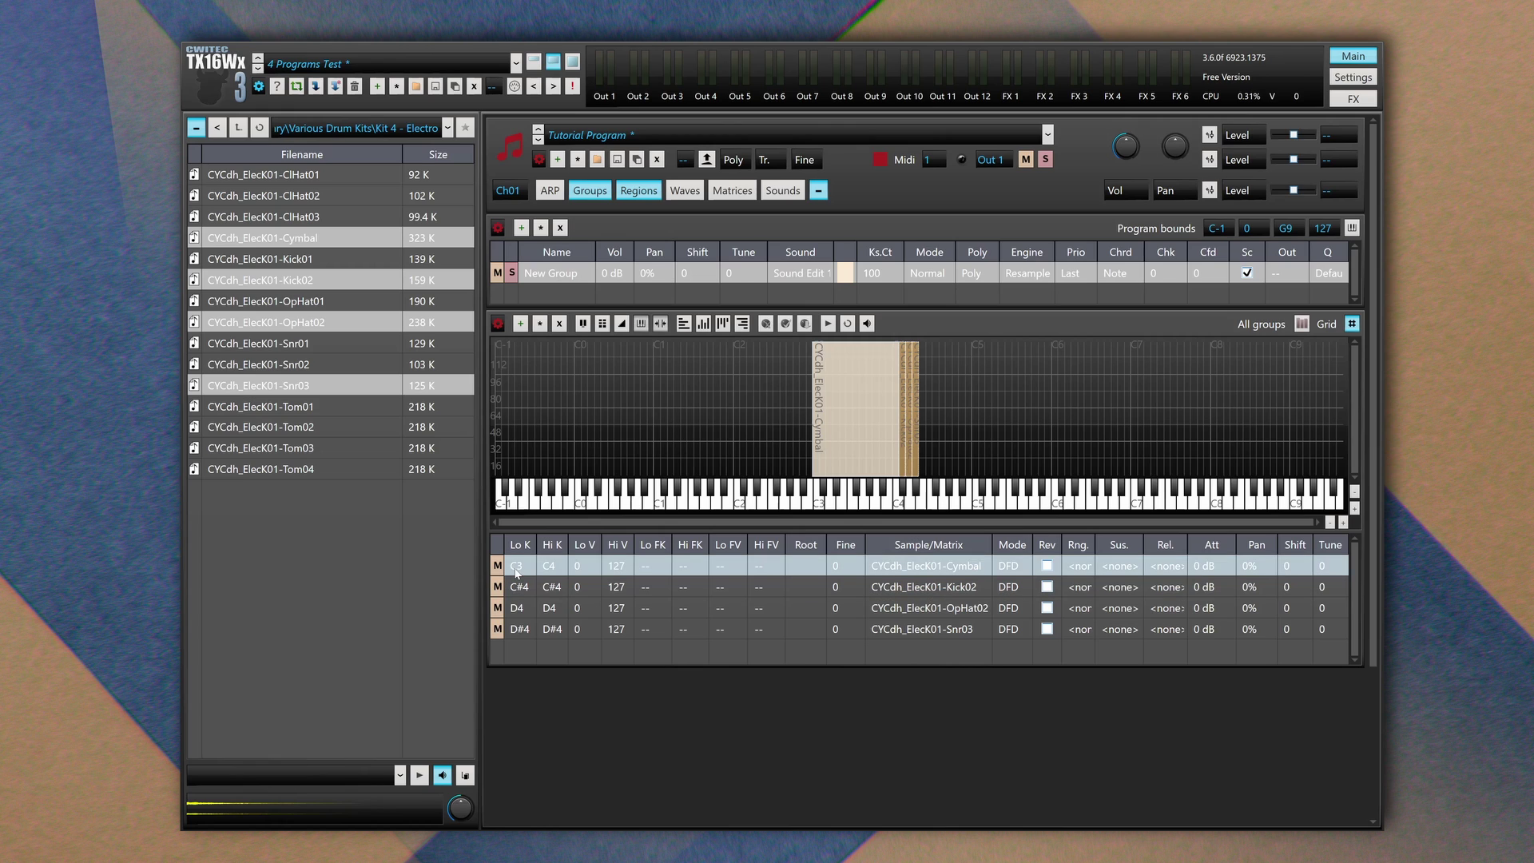
Set the Cymbal region's root key to C4 and audition it pitched down at C3
click(806, 568)
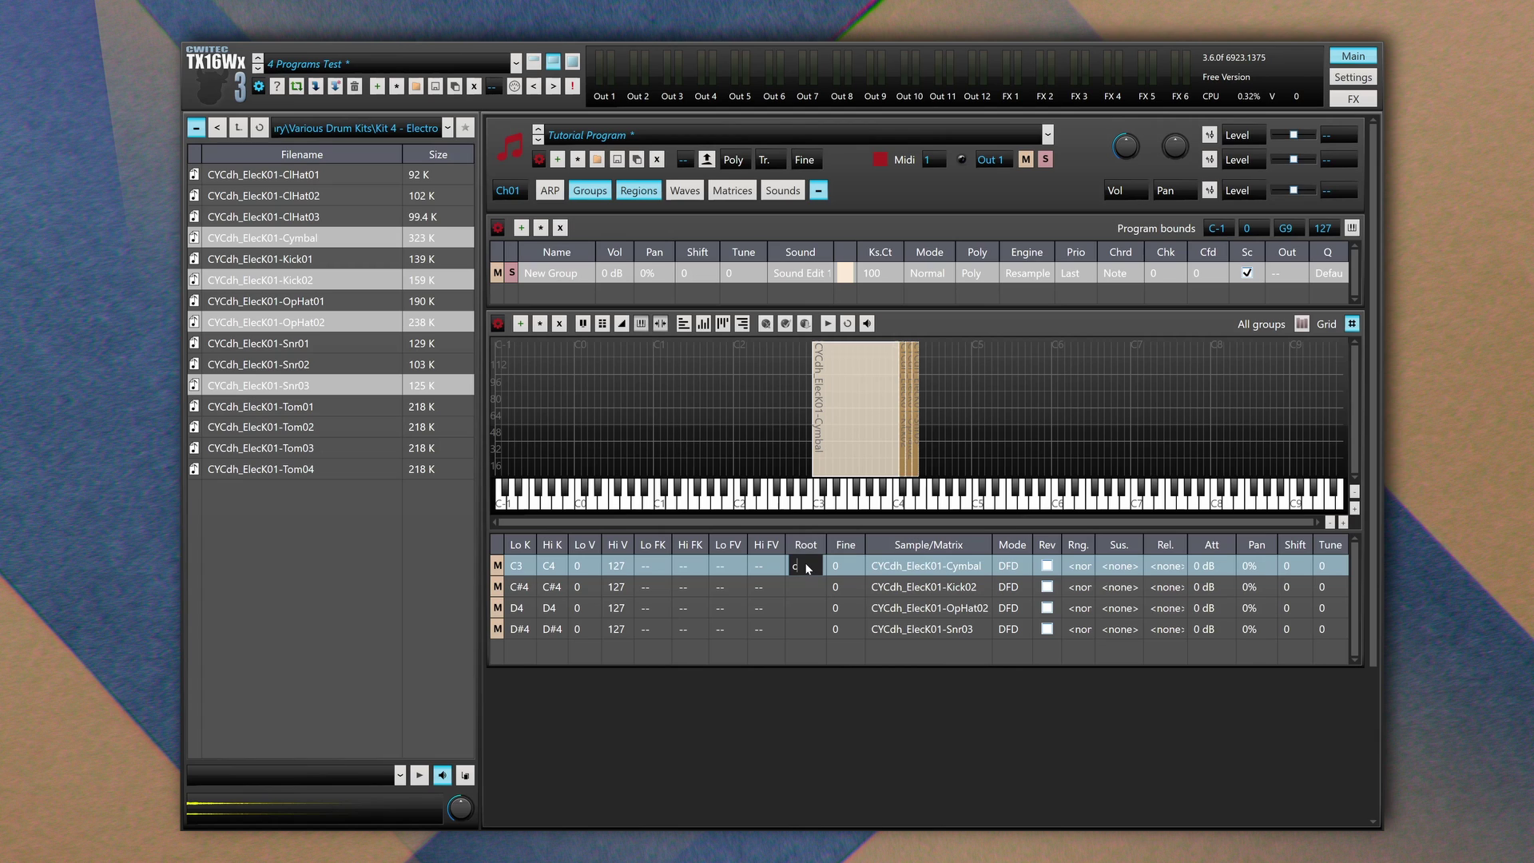
text(c)
click(898, 495)
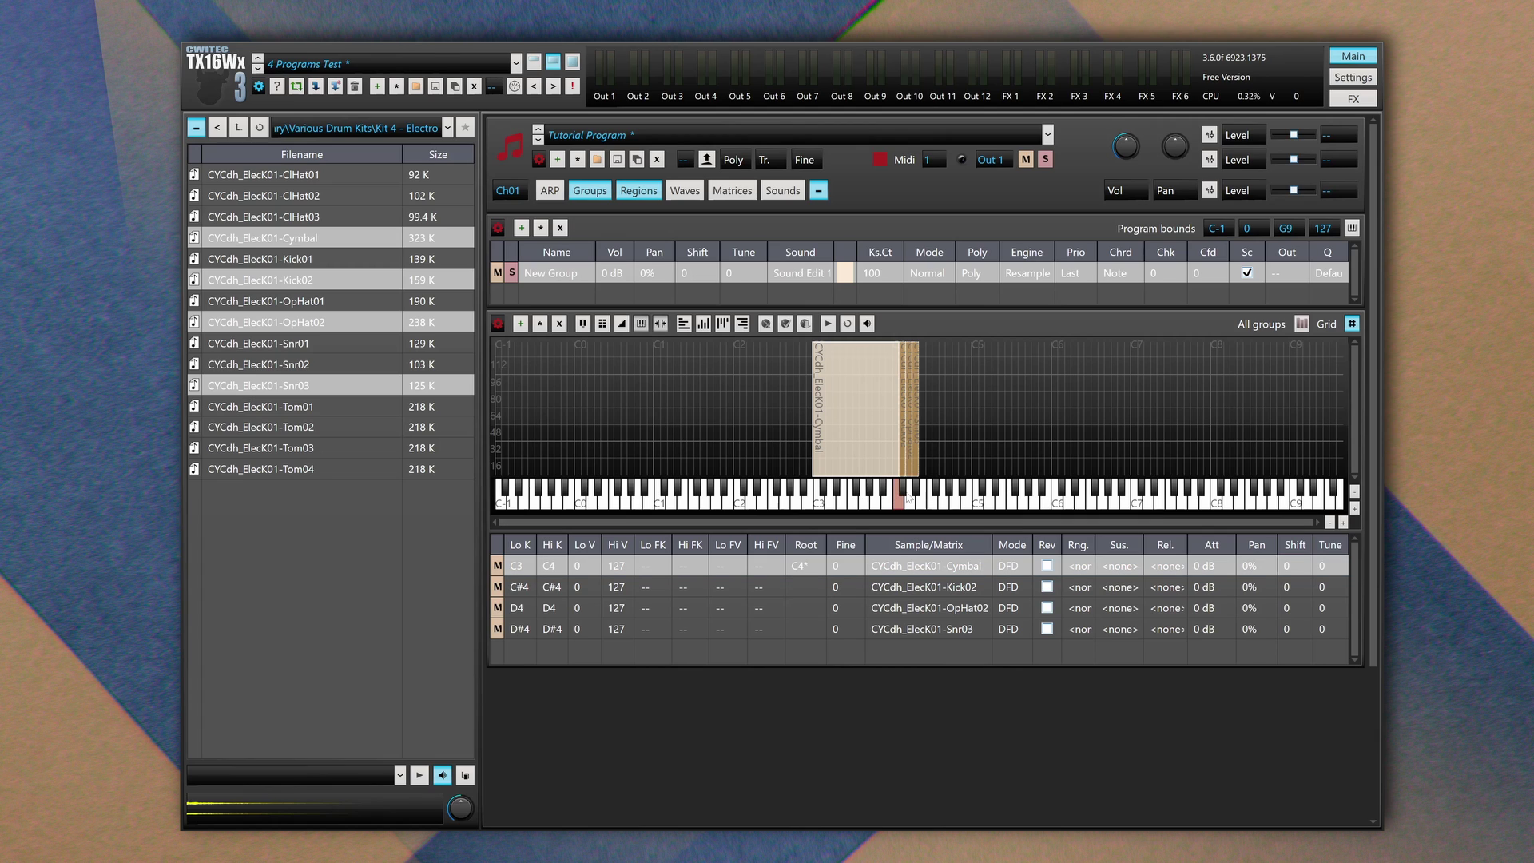
click(862, 506)
click(821, 508)
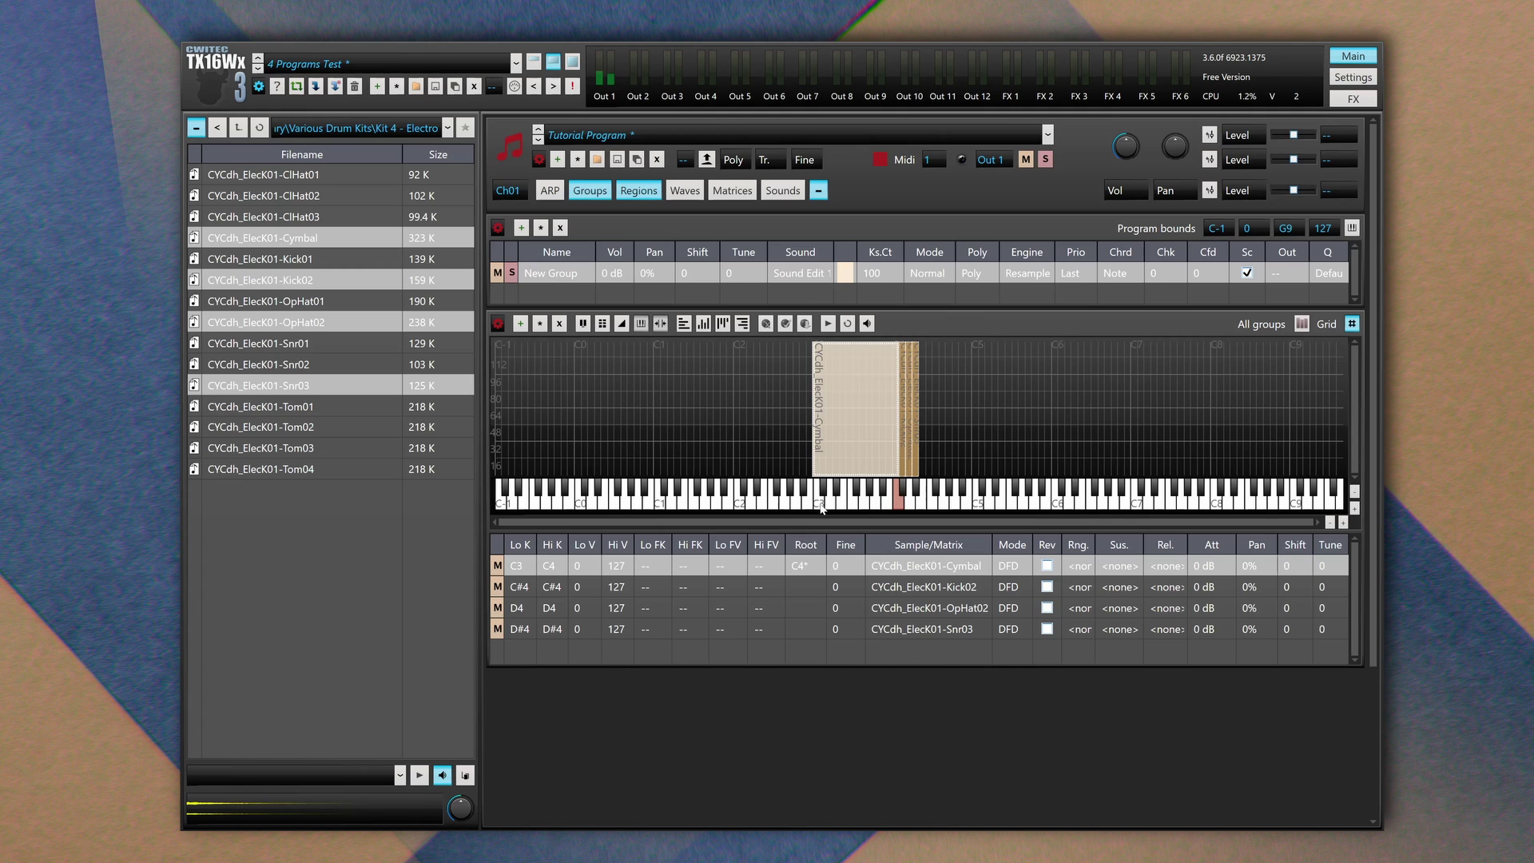
click(803, 566)
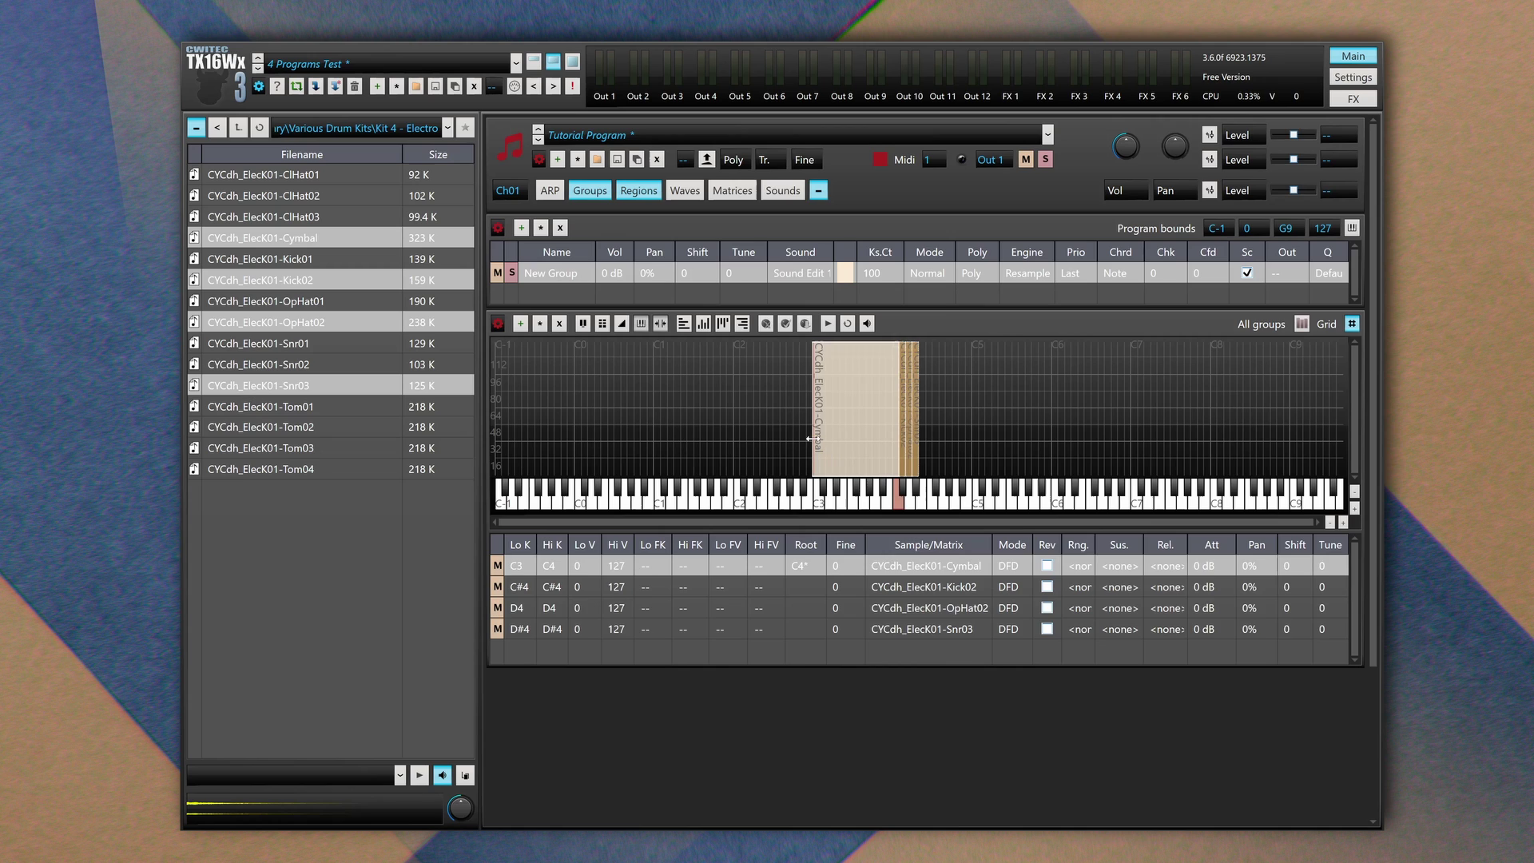
Shift OpHat02 and Snr03 up one key to A4 and A#4
click(902, 437)
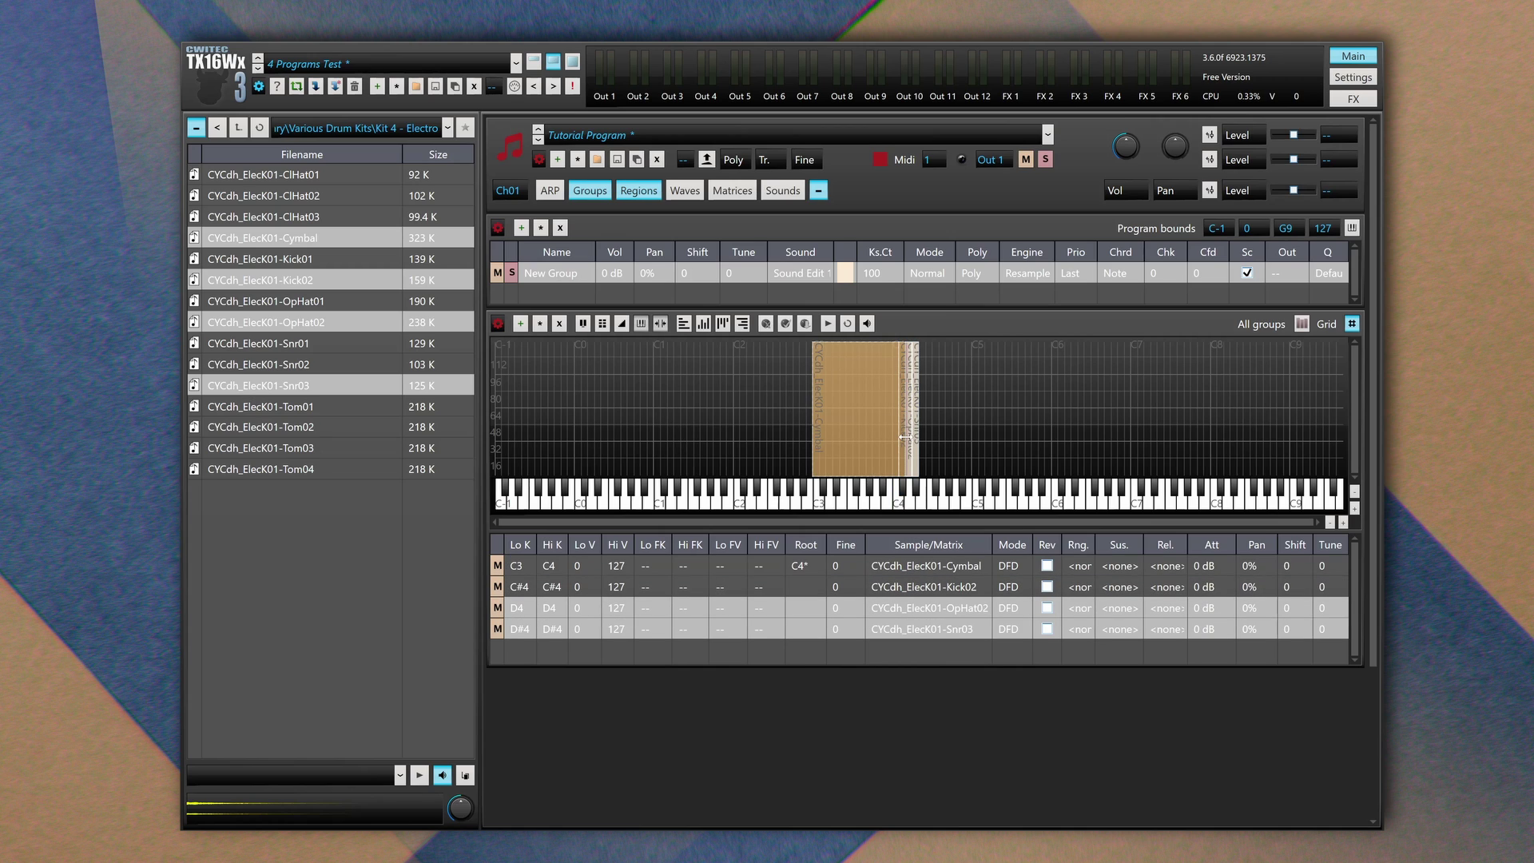
key(Right)
key(Right)
key(Right)
key(Right)
key(Right)
key(Right)
key(Right)
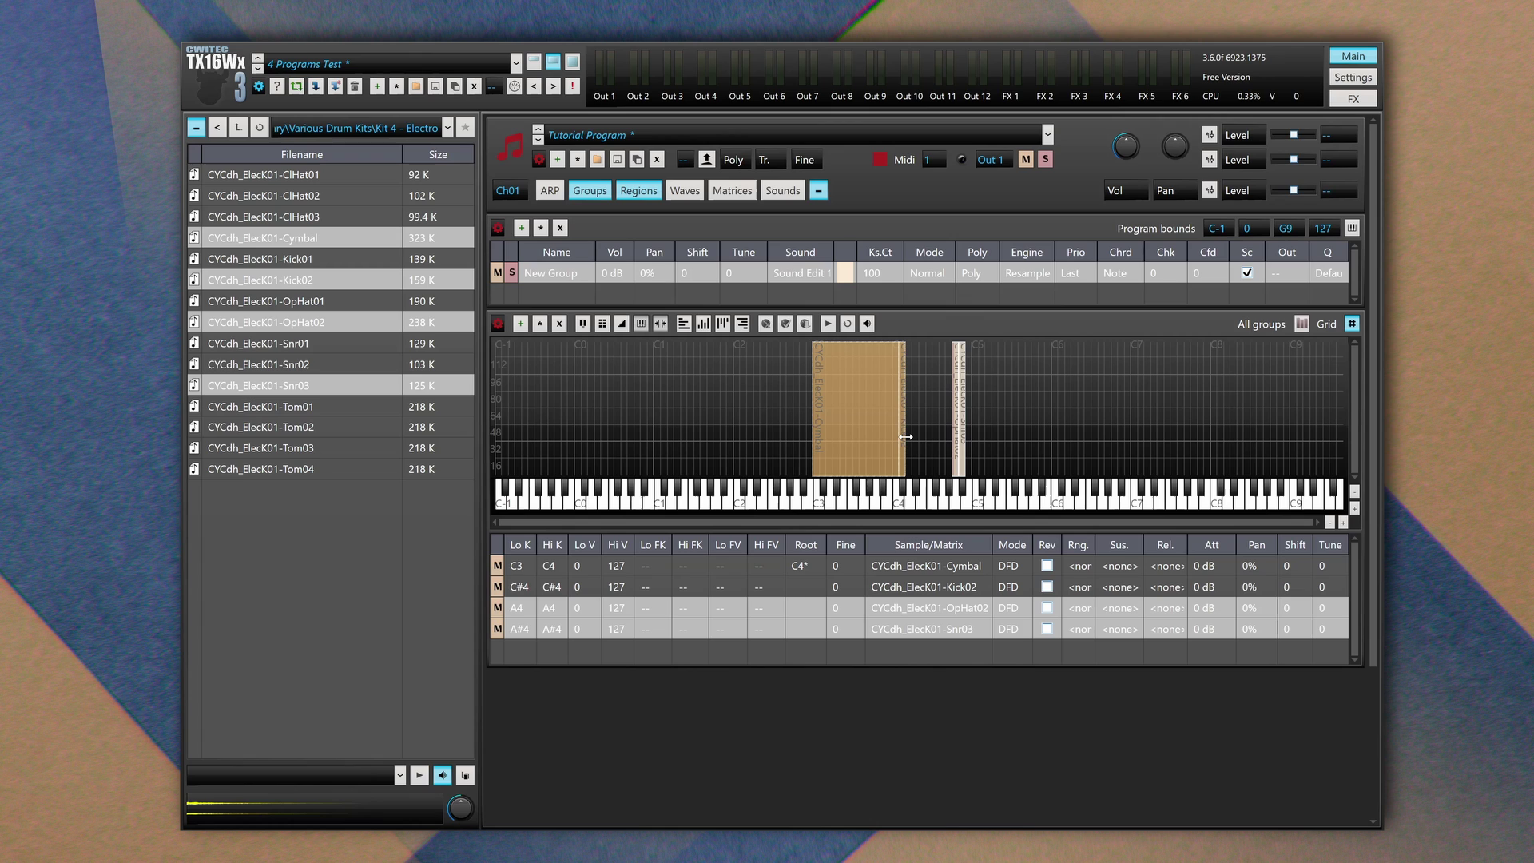
click(905, 437)
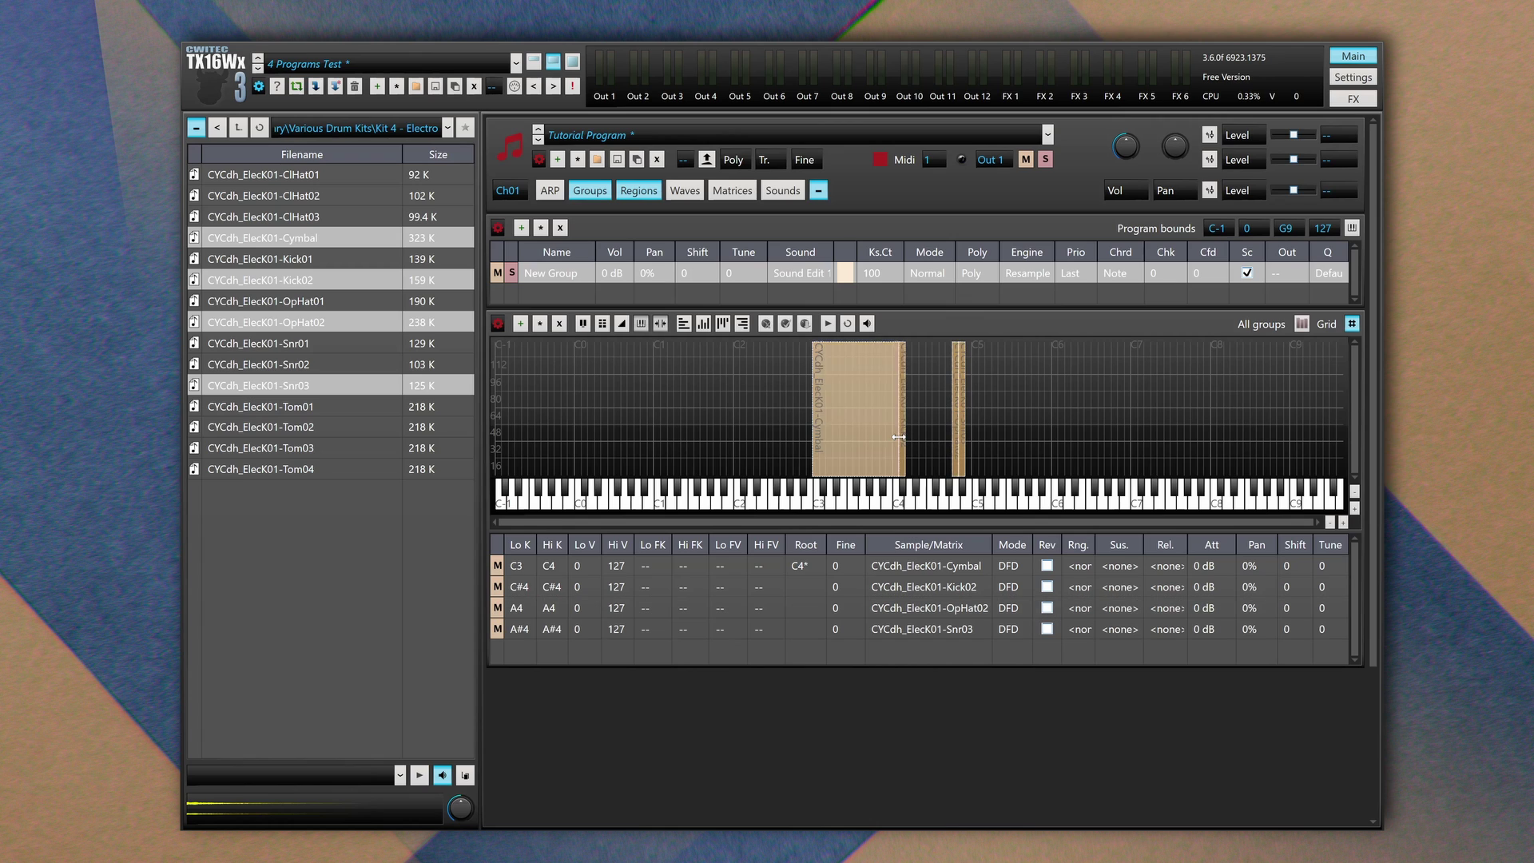
Stretch and move Kick02 to span A3–D#4, then audition it against the Cymbal
click(901, 437)
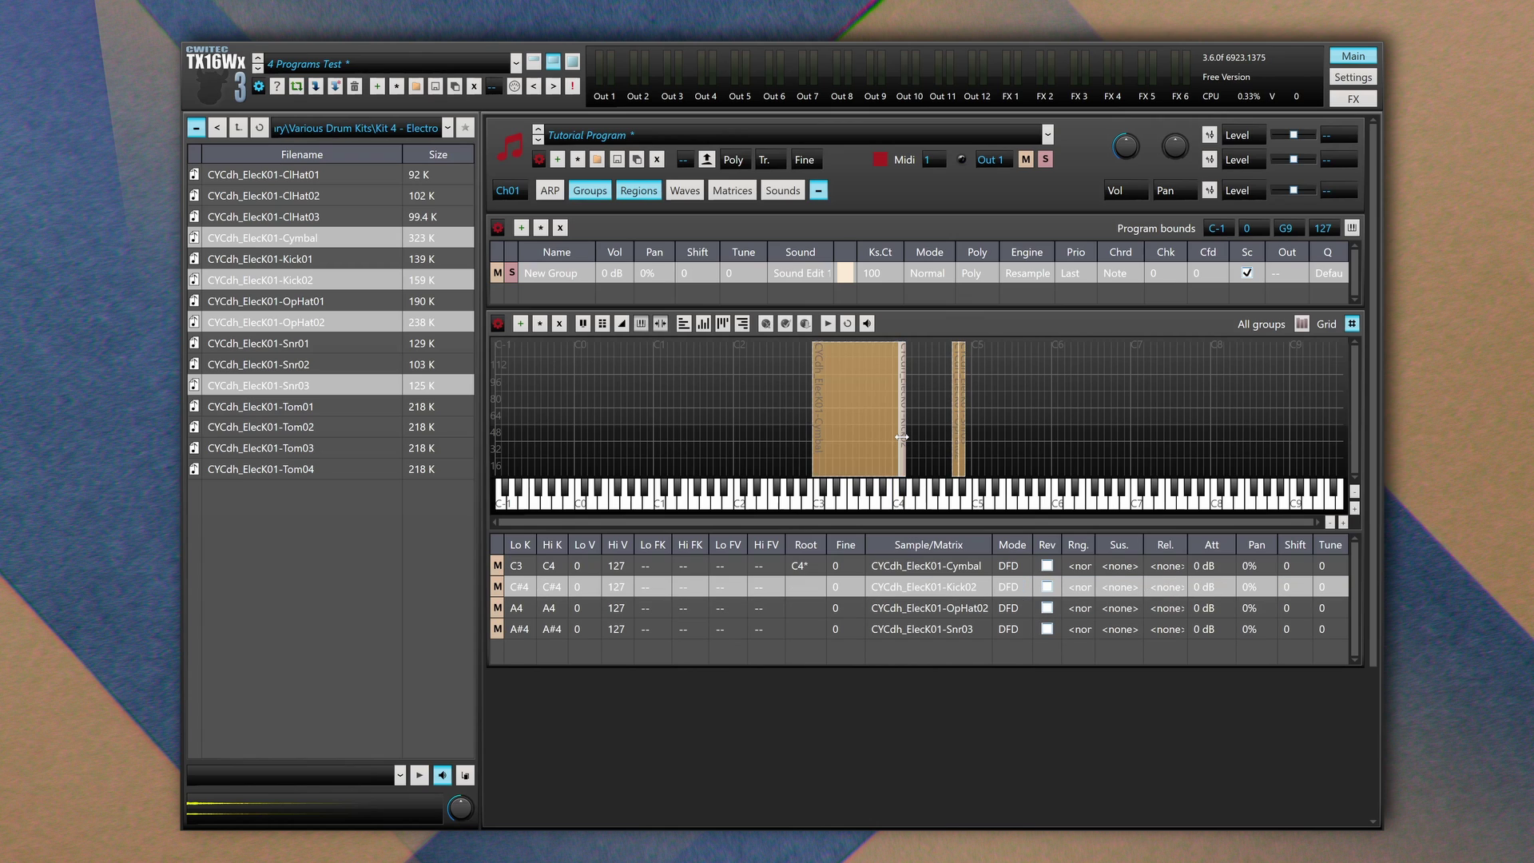
click(901, 491)
drag(905, 461, 947, 461)
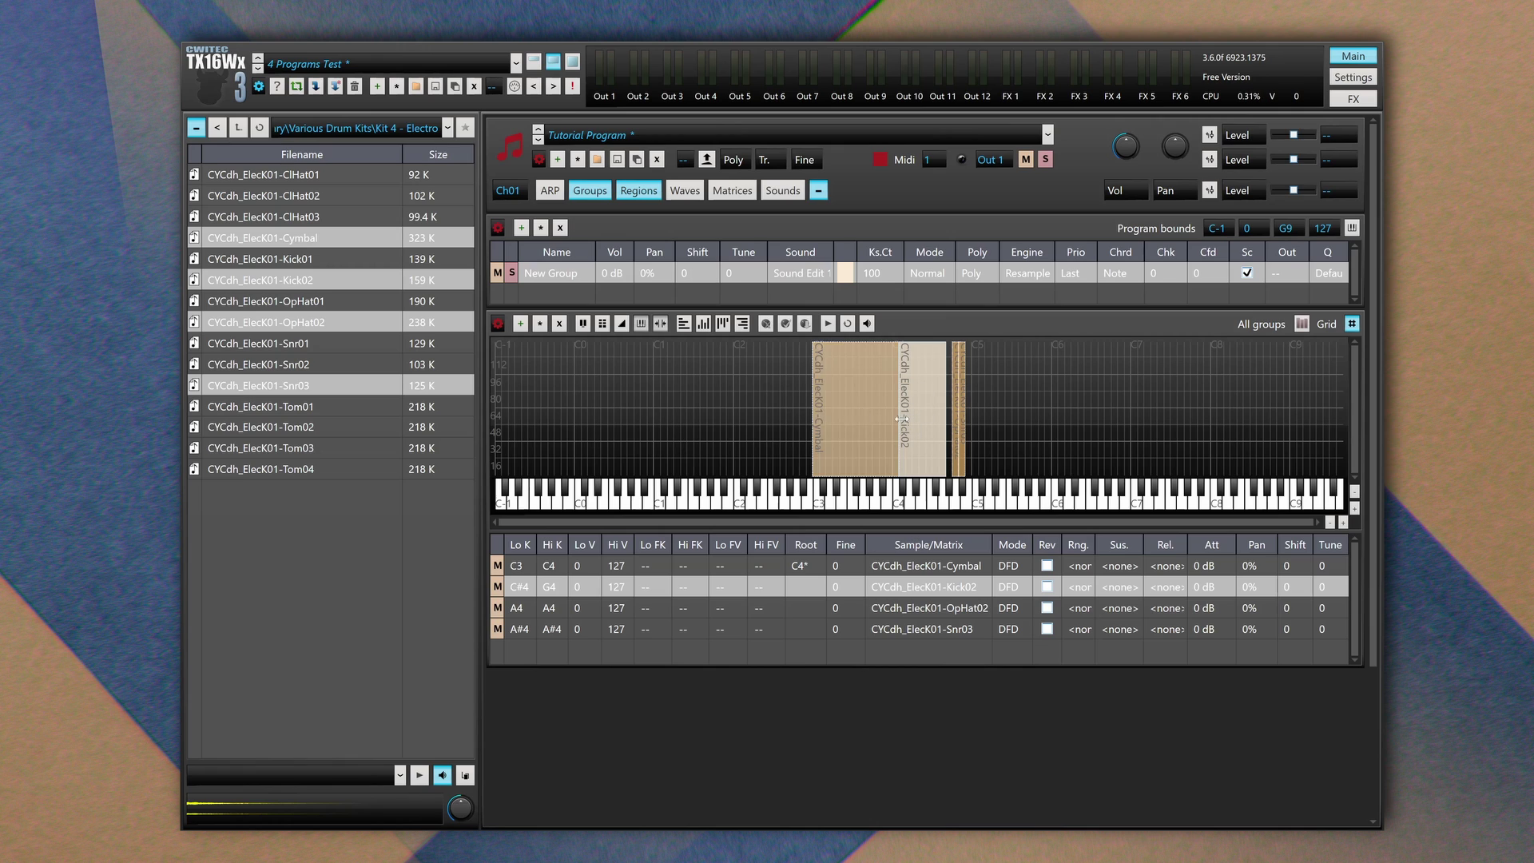
drag(917, 425, 897, 424)
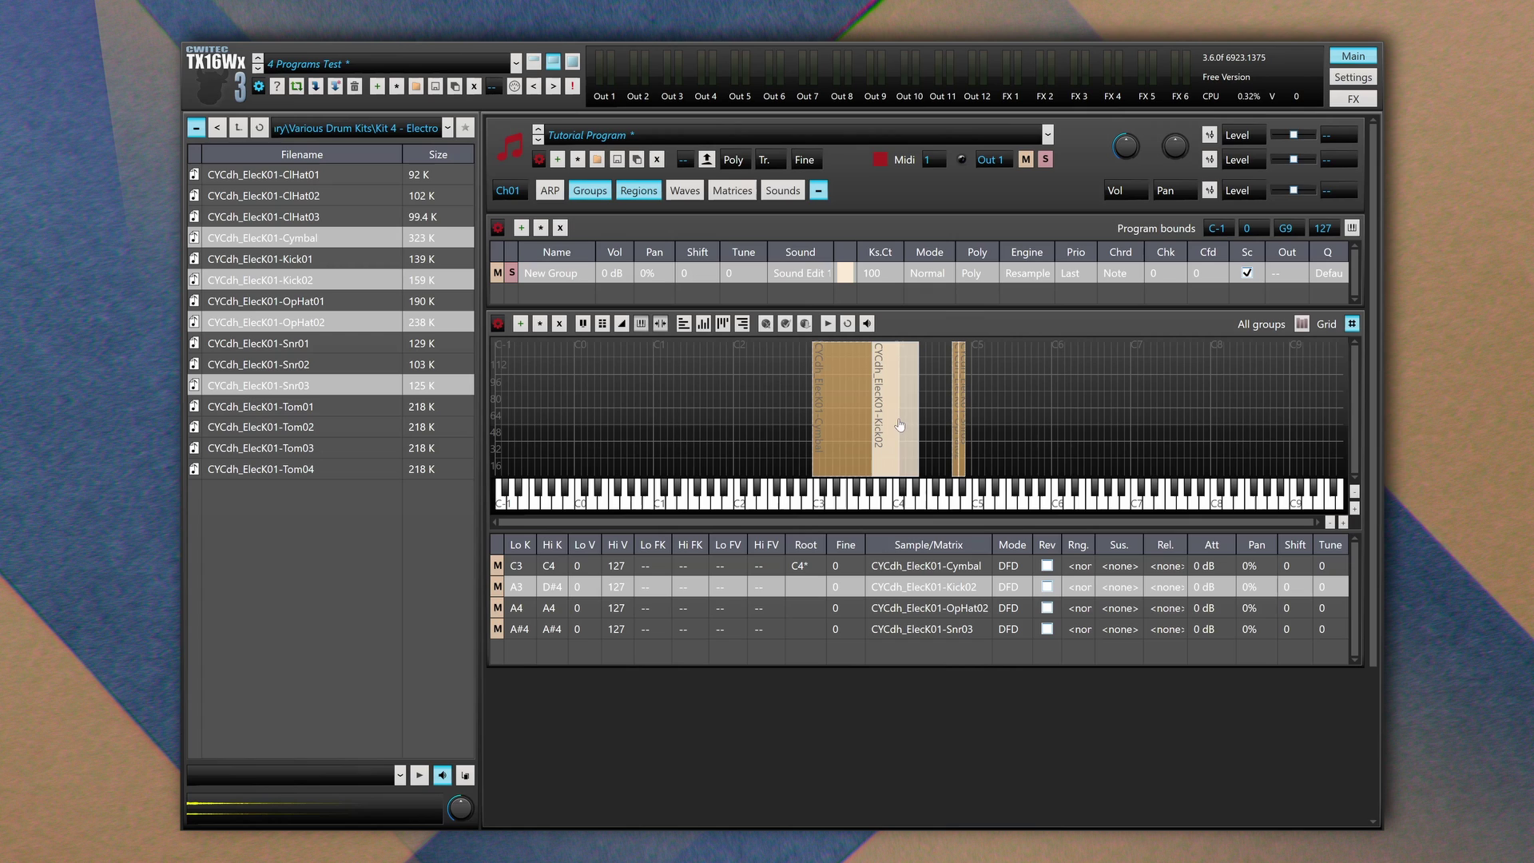
click(917, 494)
click(918, 493)
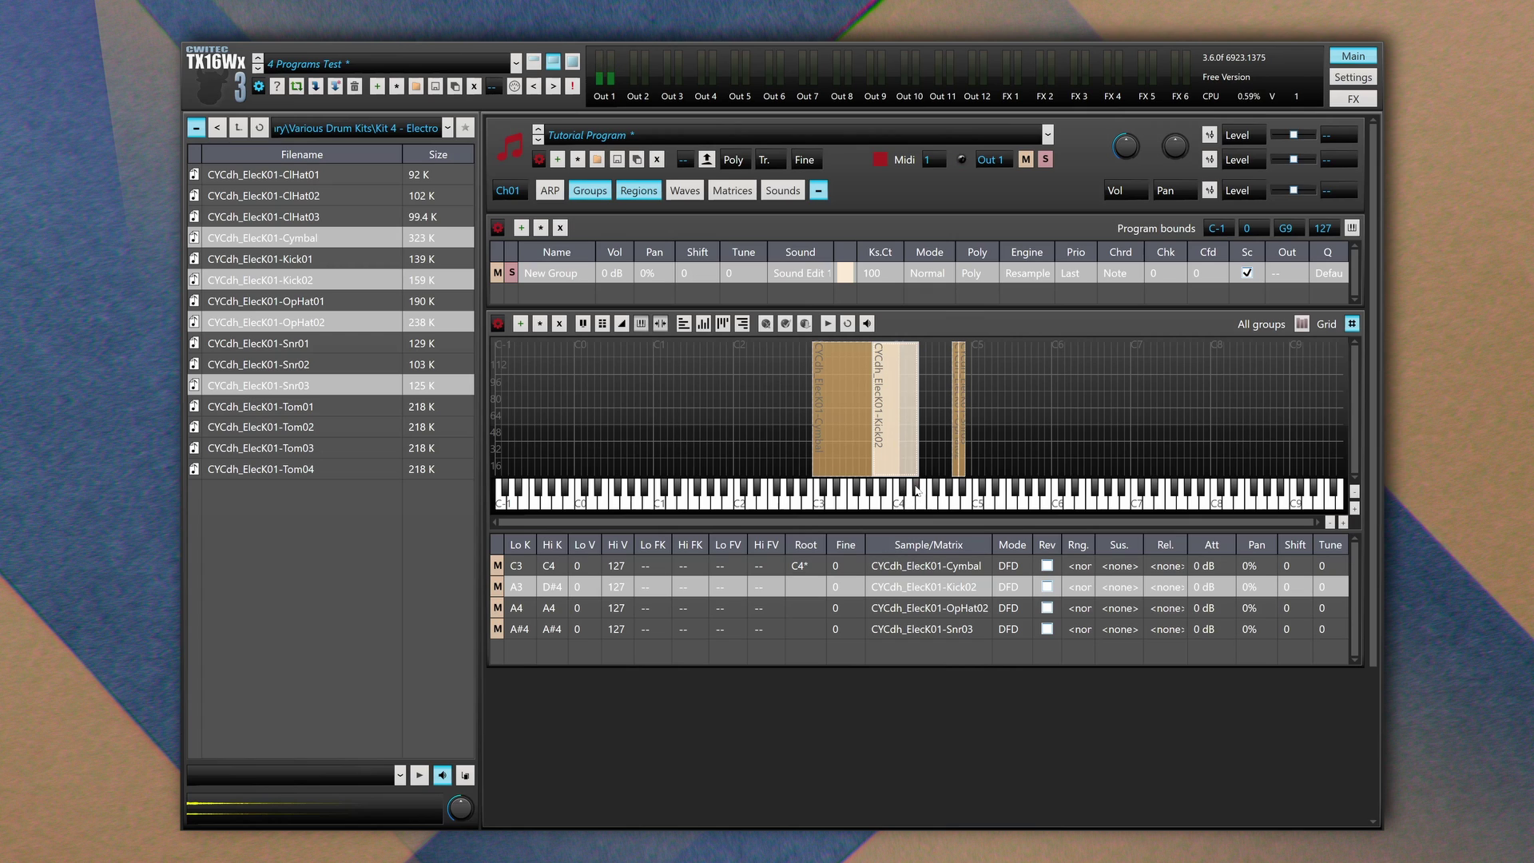
click(860, 491)
Split by velocity: Cymbal Lo V set to 61 and Kick02 Hi V set to 60
click(889, 503)
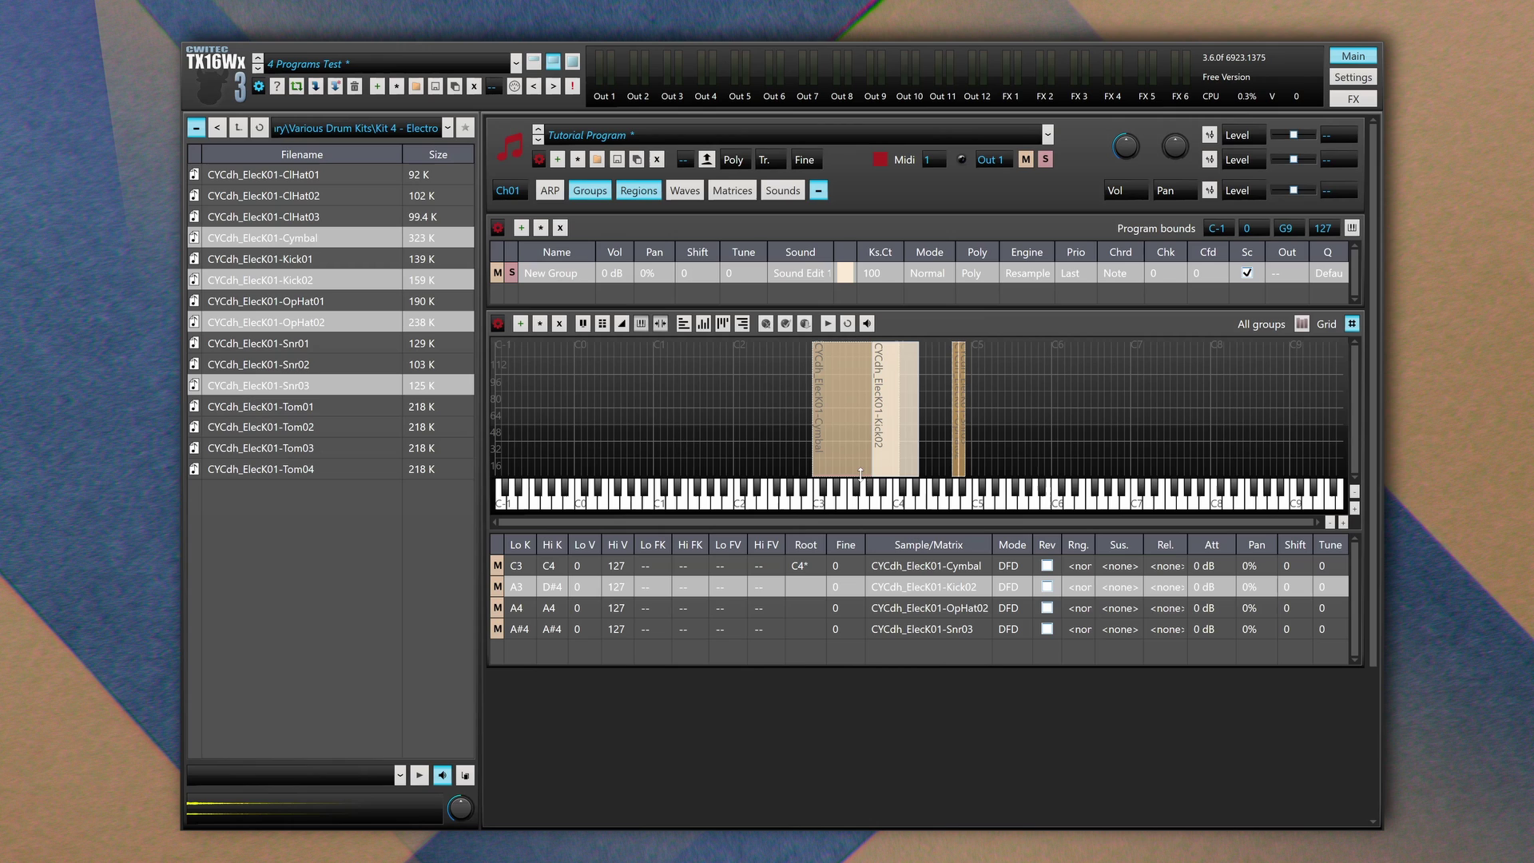
drag(860, 472, 858, 408)
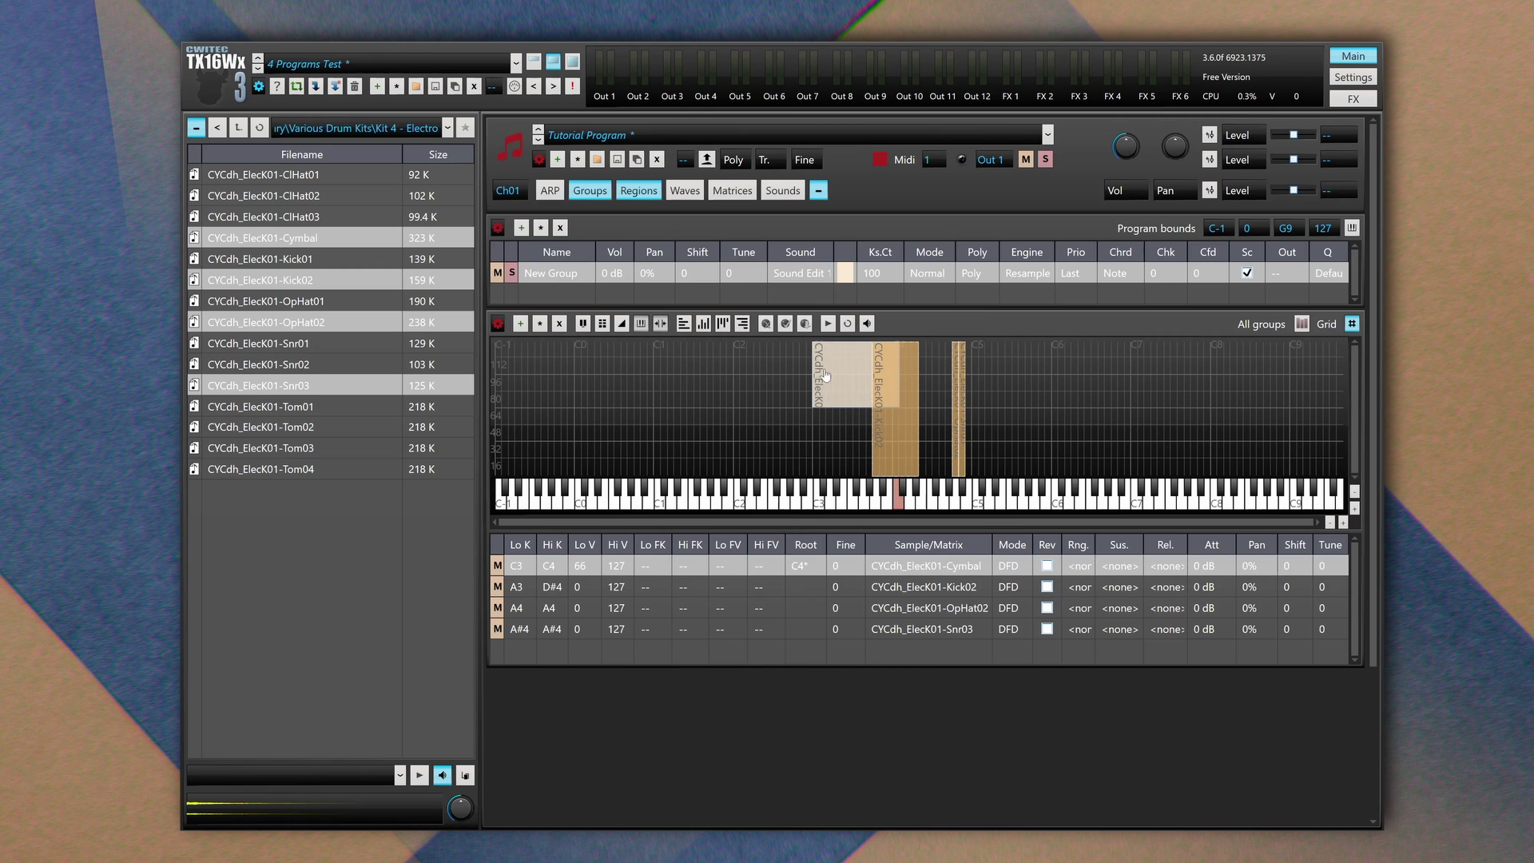
click(598, 565)
double_click(599, 567)
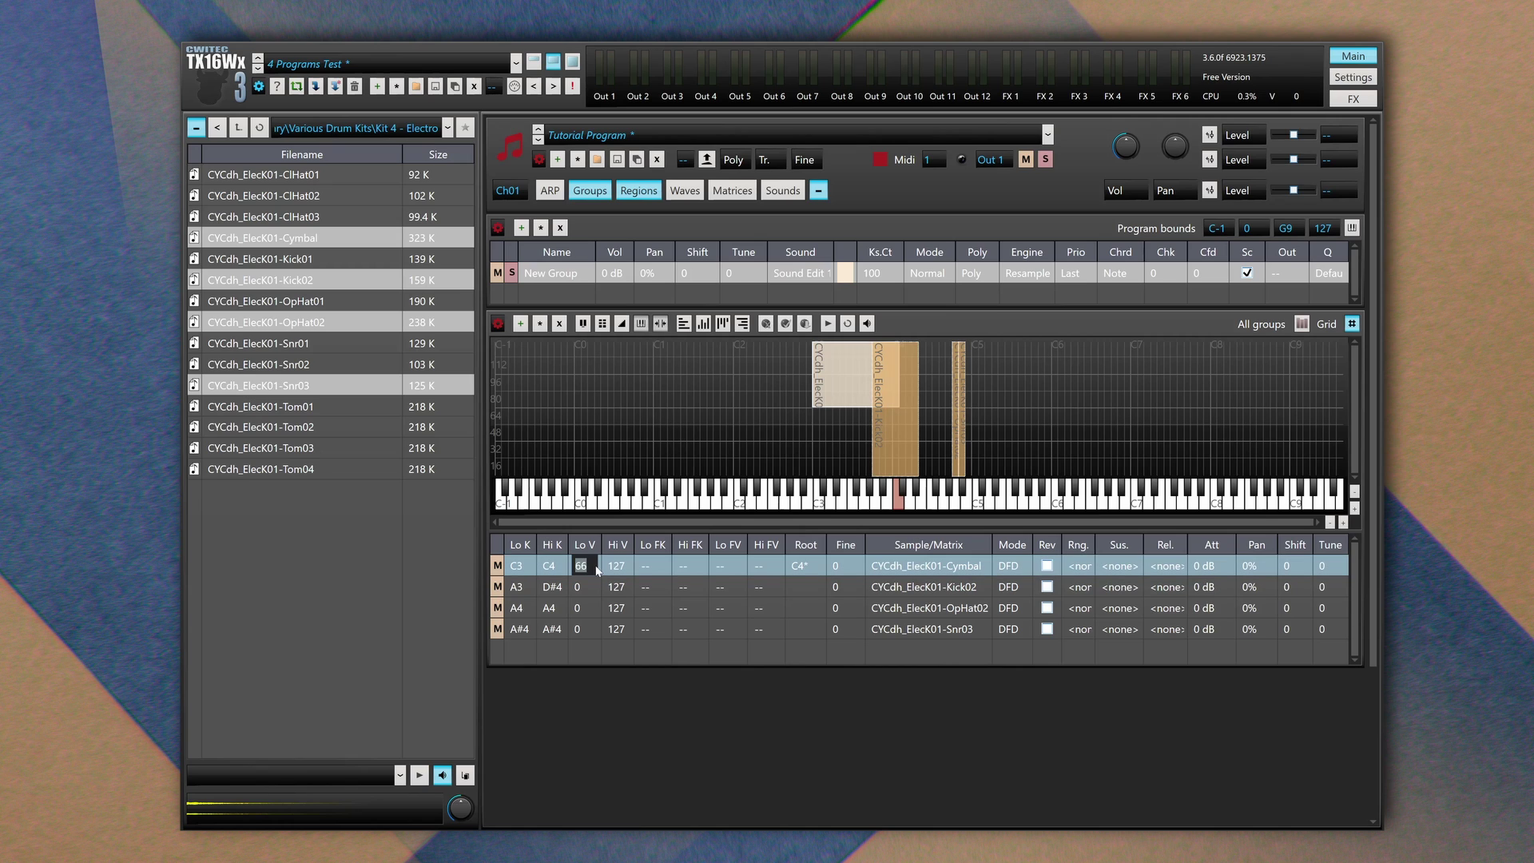
text(61)
key(Return)
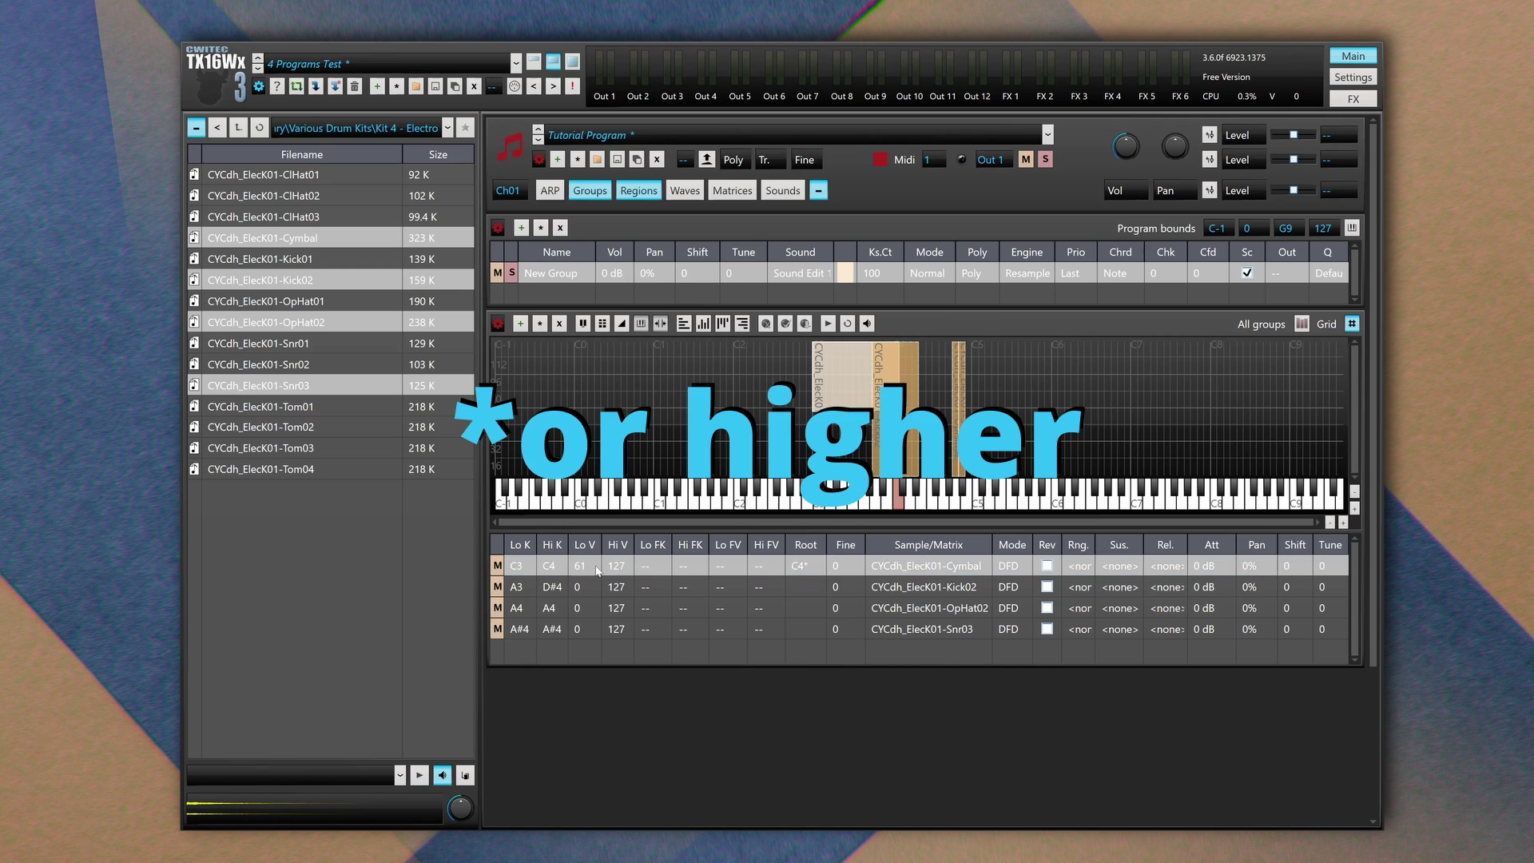
click(613, 586)
text(60)
key(Return)
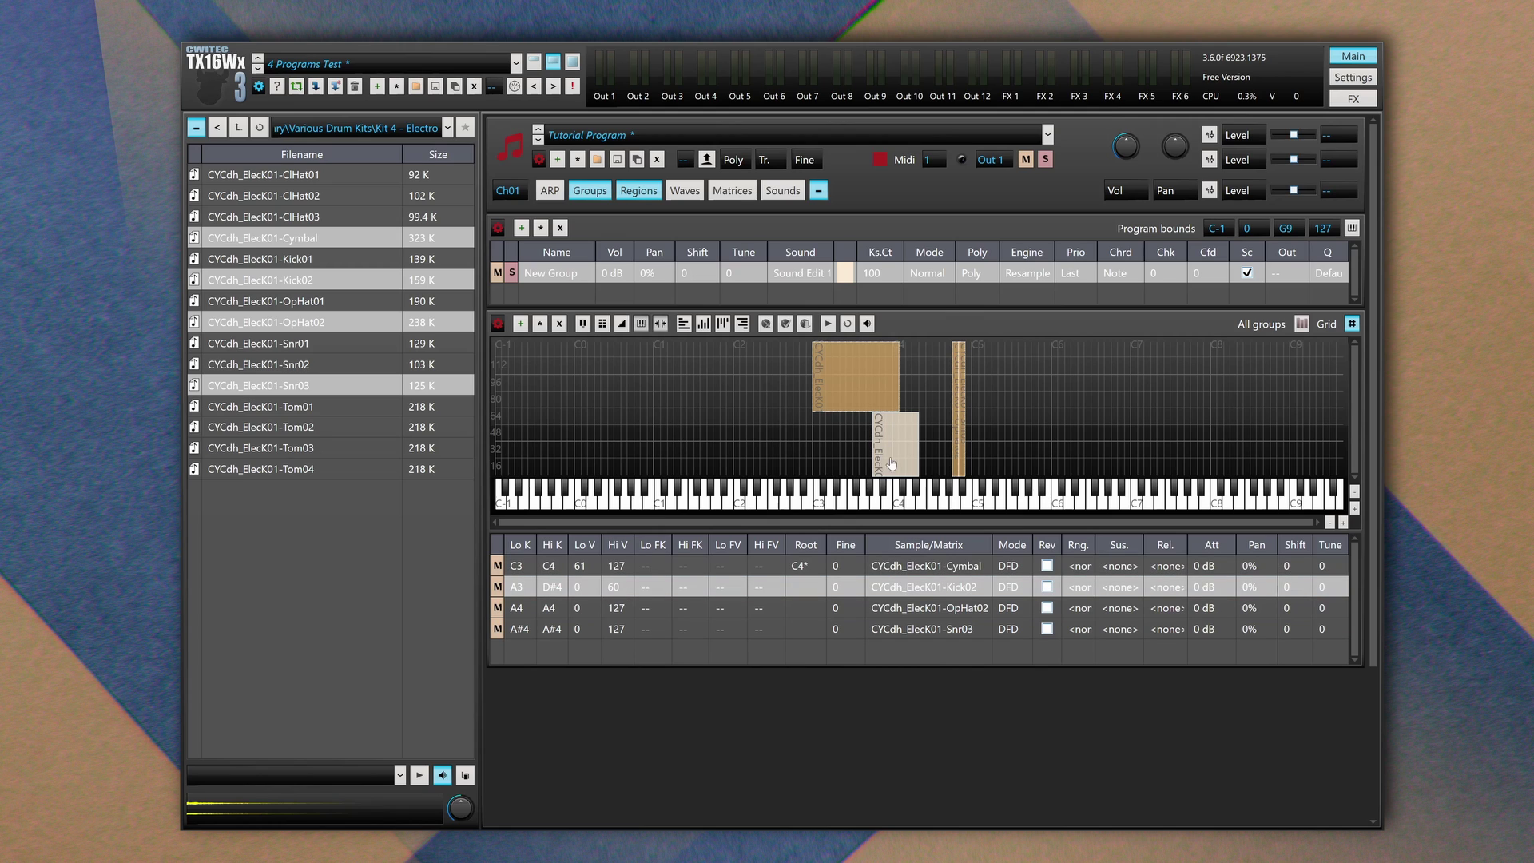
Move and extend Kick02 so it covers keys C3–C4 under the Cymbal
drag(904, 459, 885, 458)
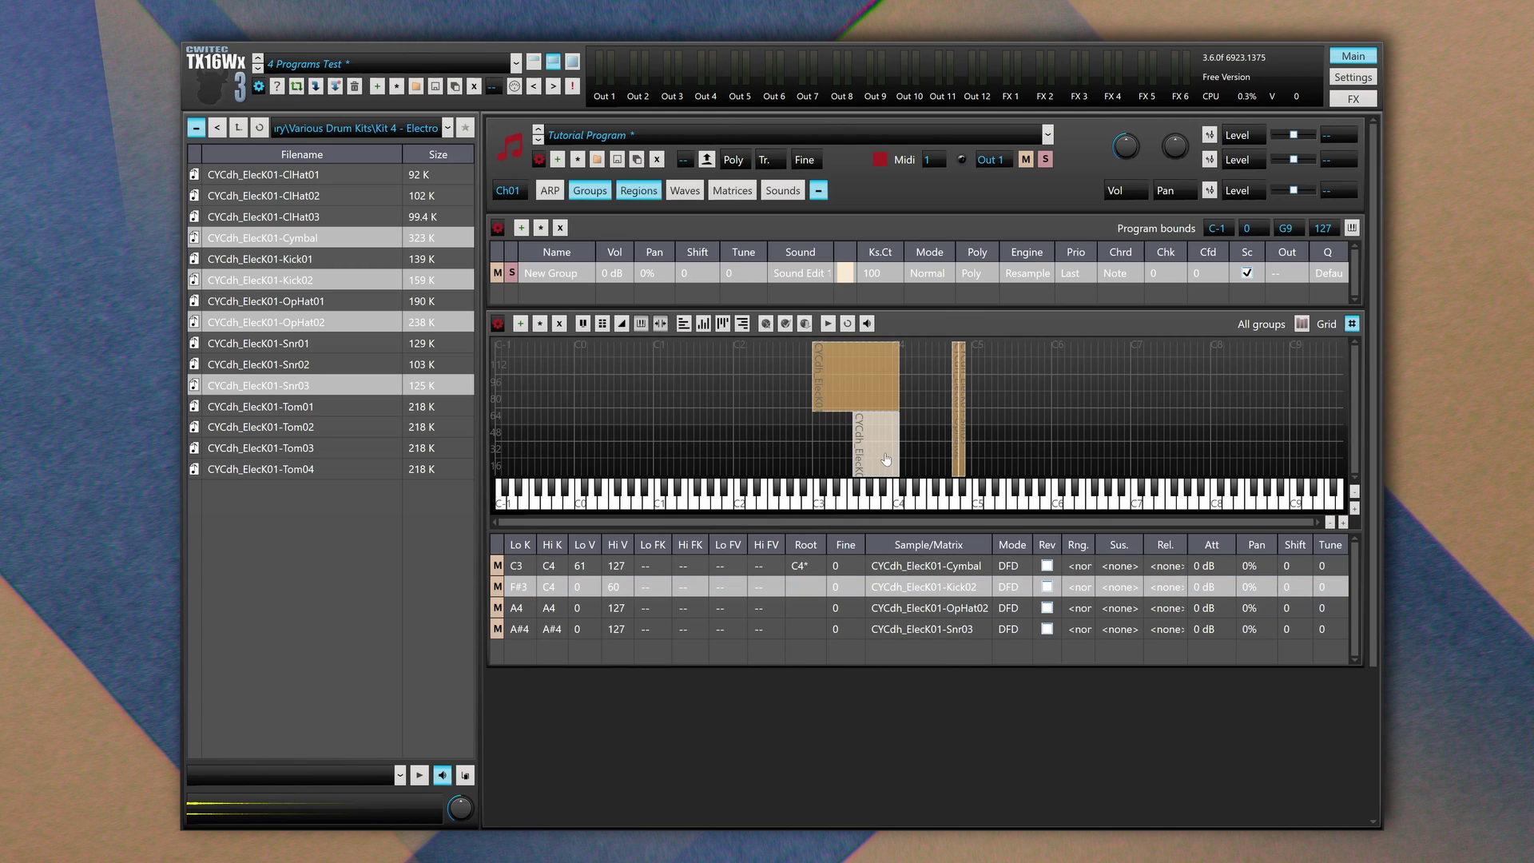
click(866, 504)
drag(854, 444, 813, 444)
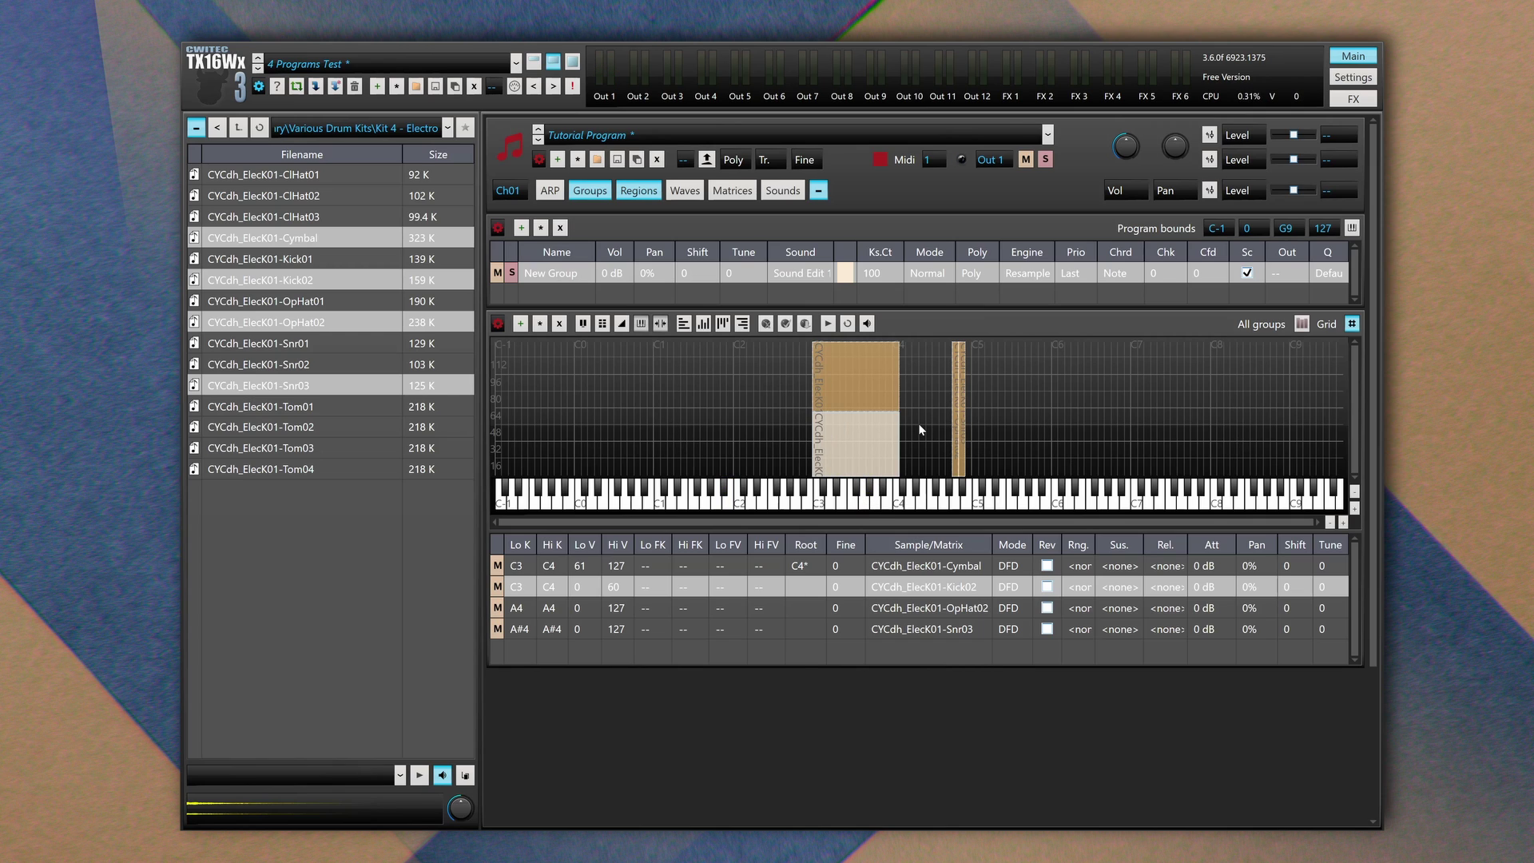
Switch the Cymbal row's Mode from DFD to RAM and tick Rev to play it reversed
click(1010, 565)
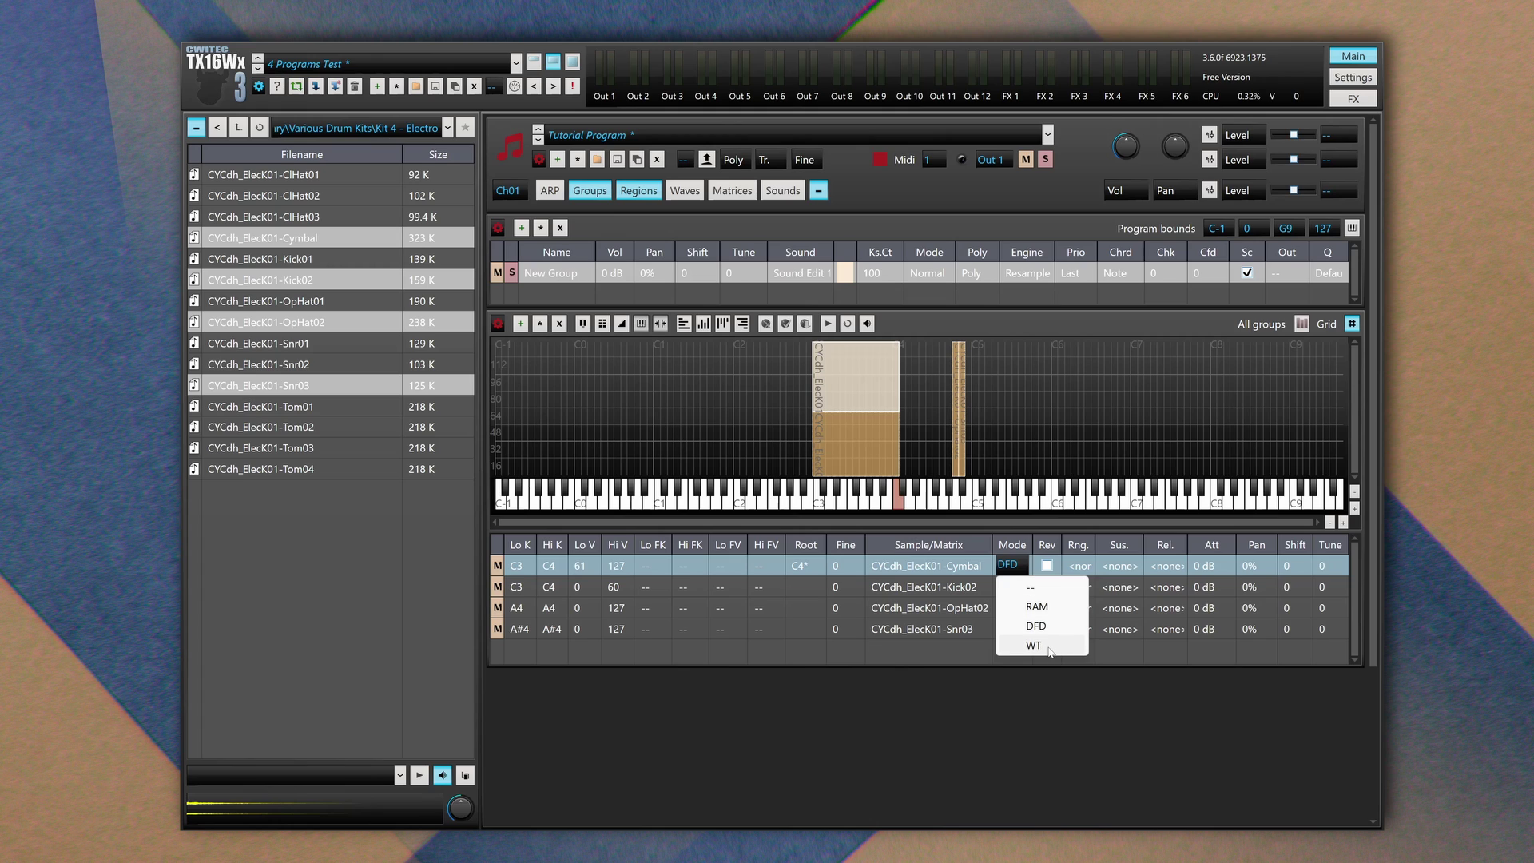
click(1039, 610)
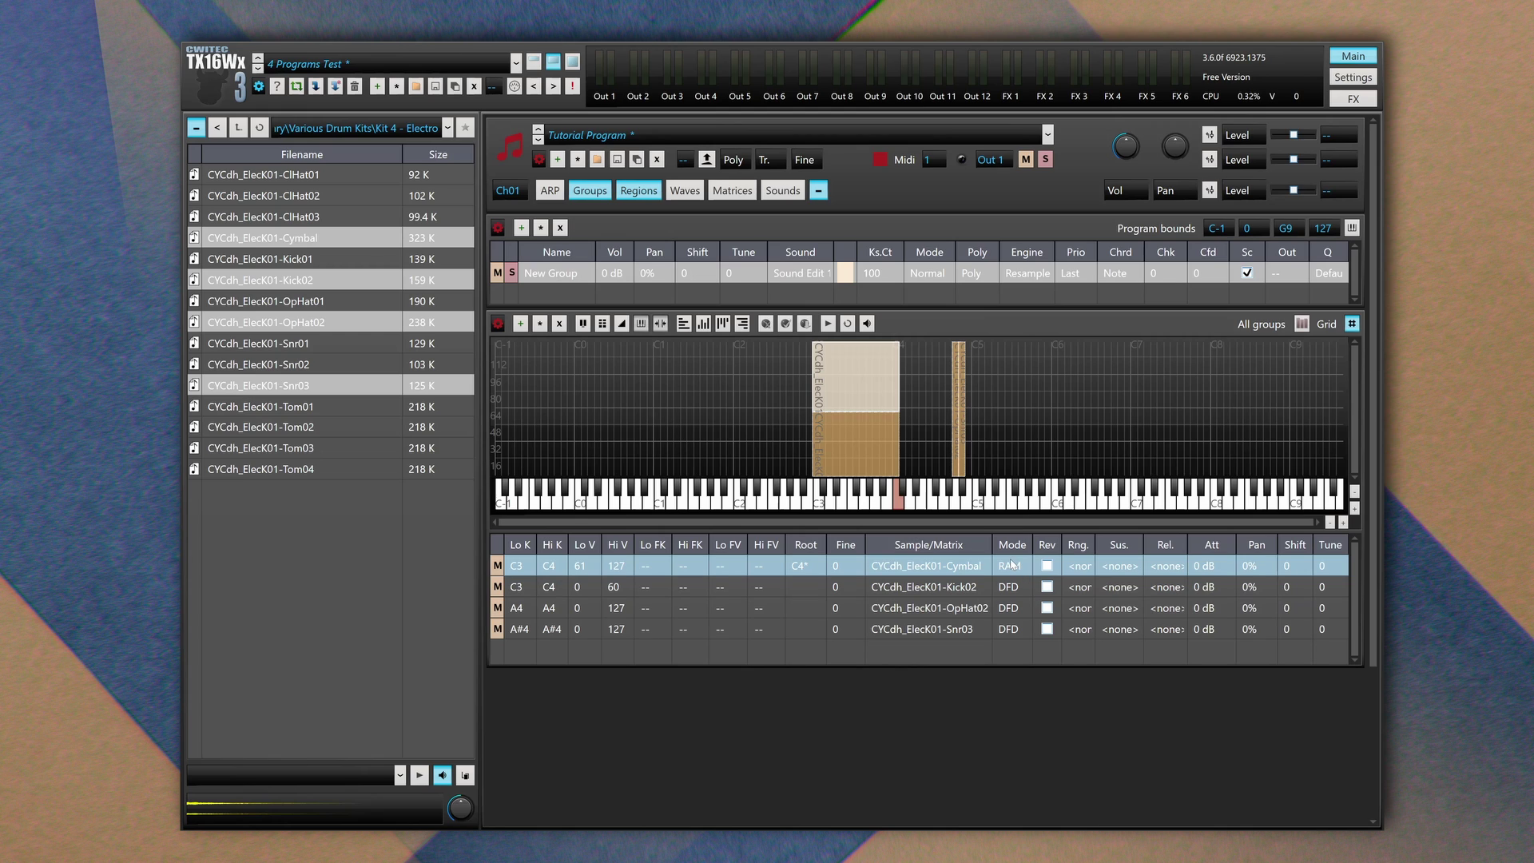
shift+click(1008, 589)
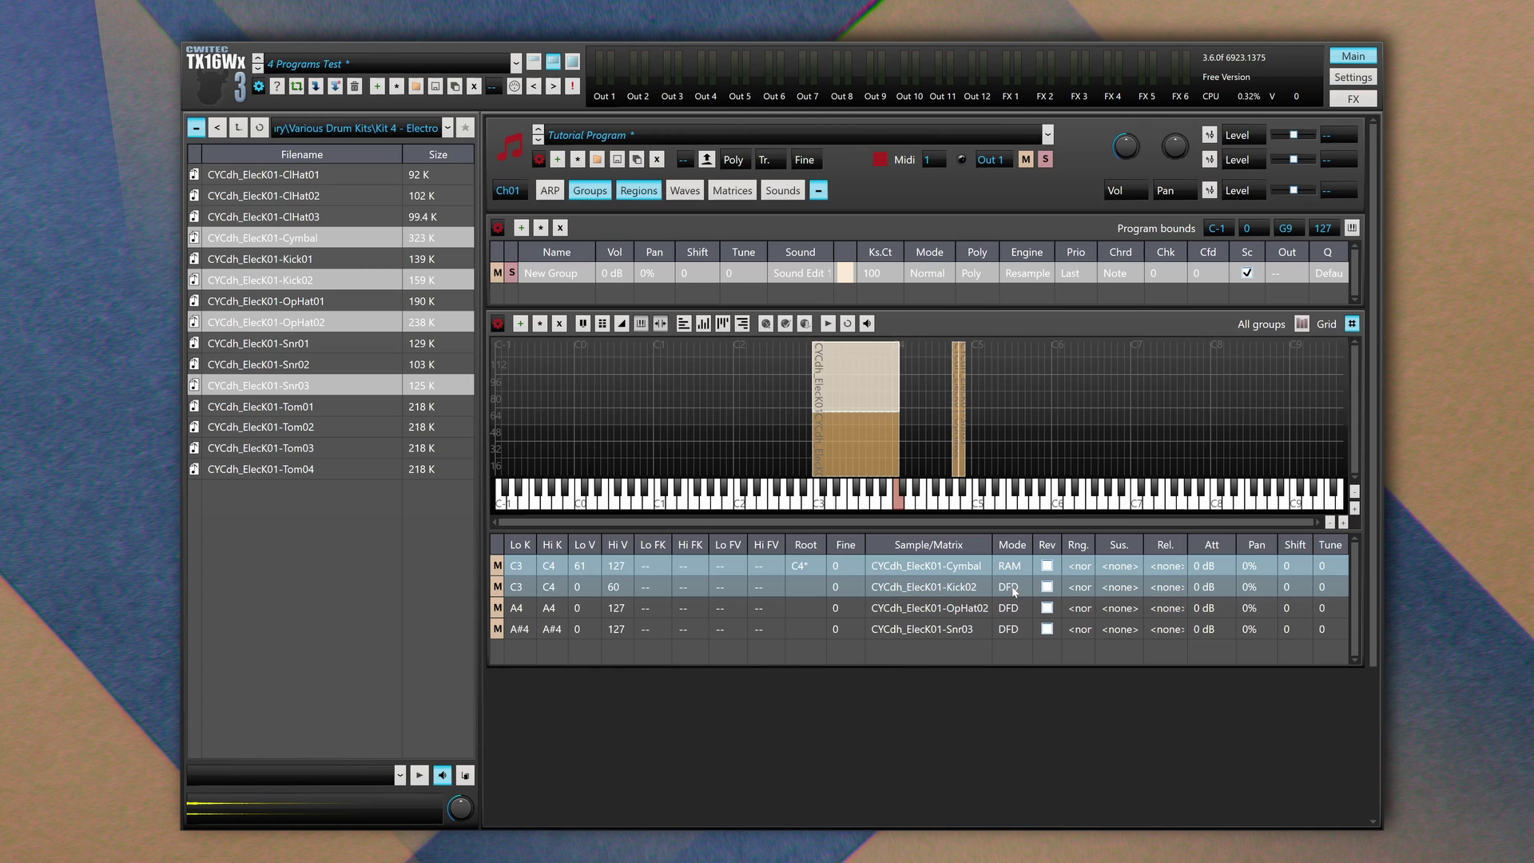
click(1011, 572)
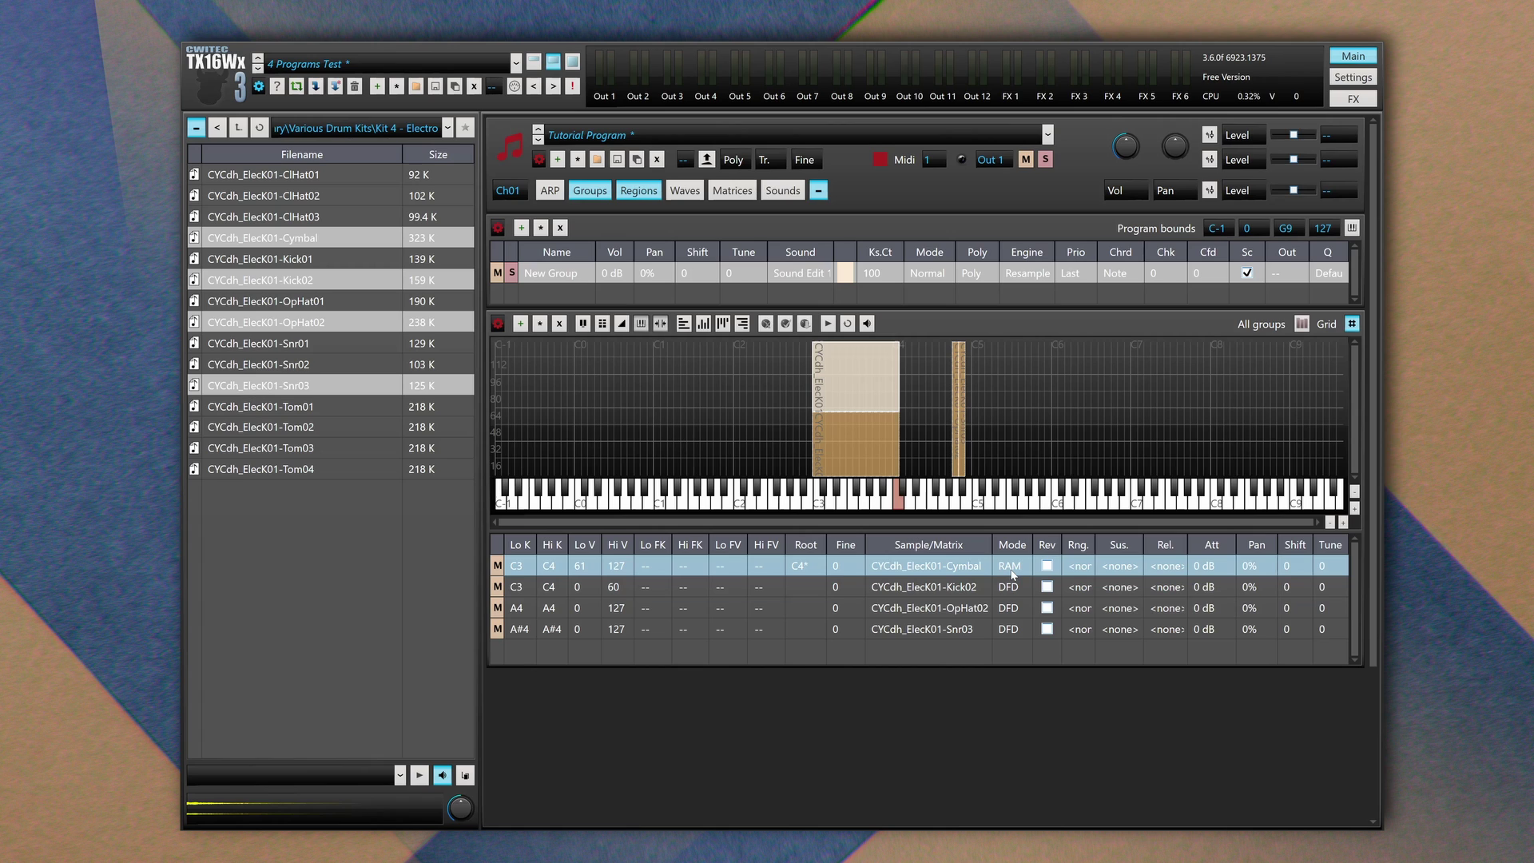
ctrl+click(1005, 584)
click(1013, 568)
ctrl+click(1030, 587)
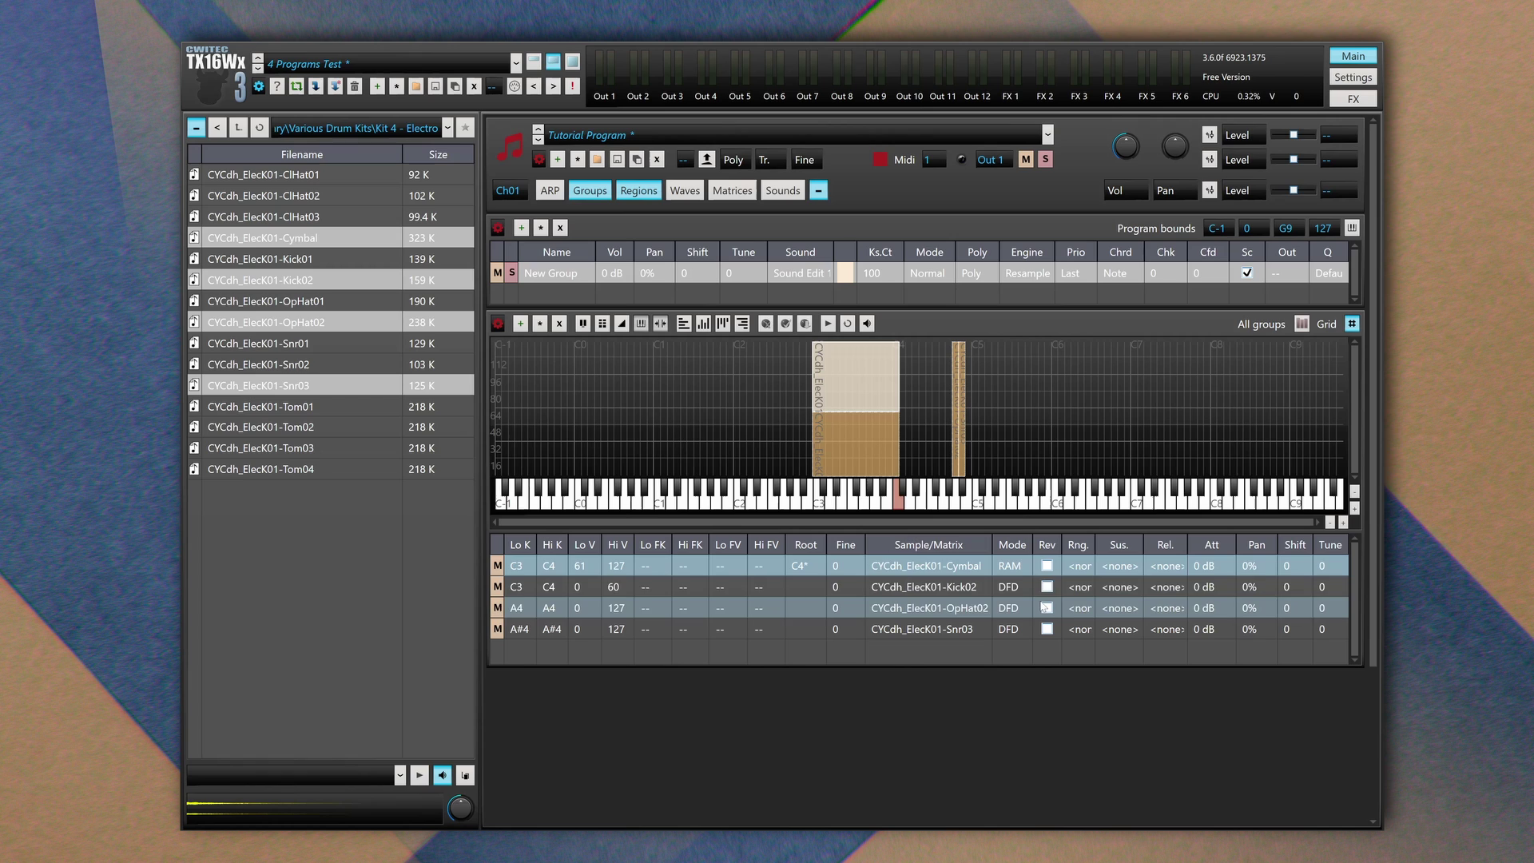
ctrl+click(1051, 583)
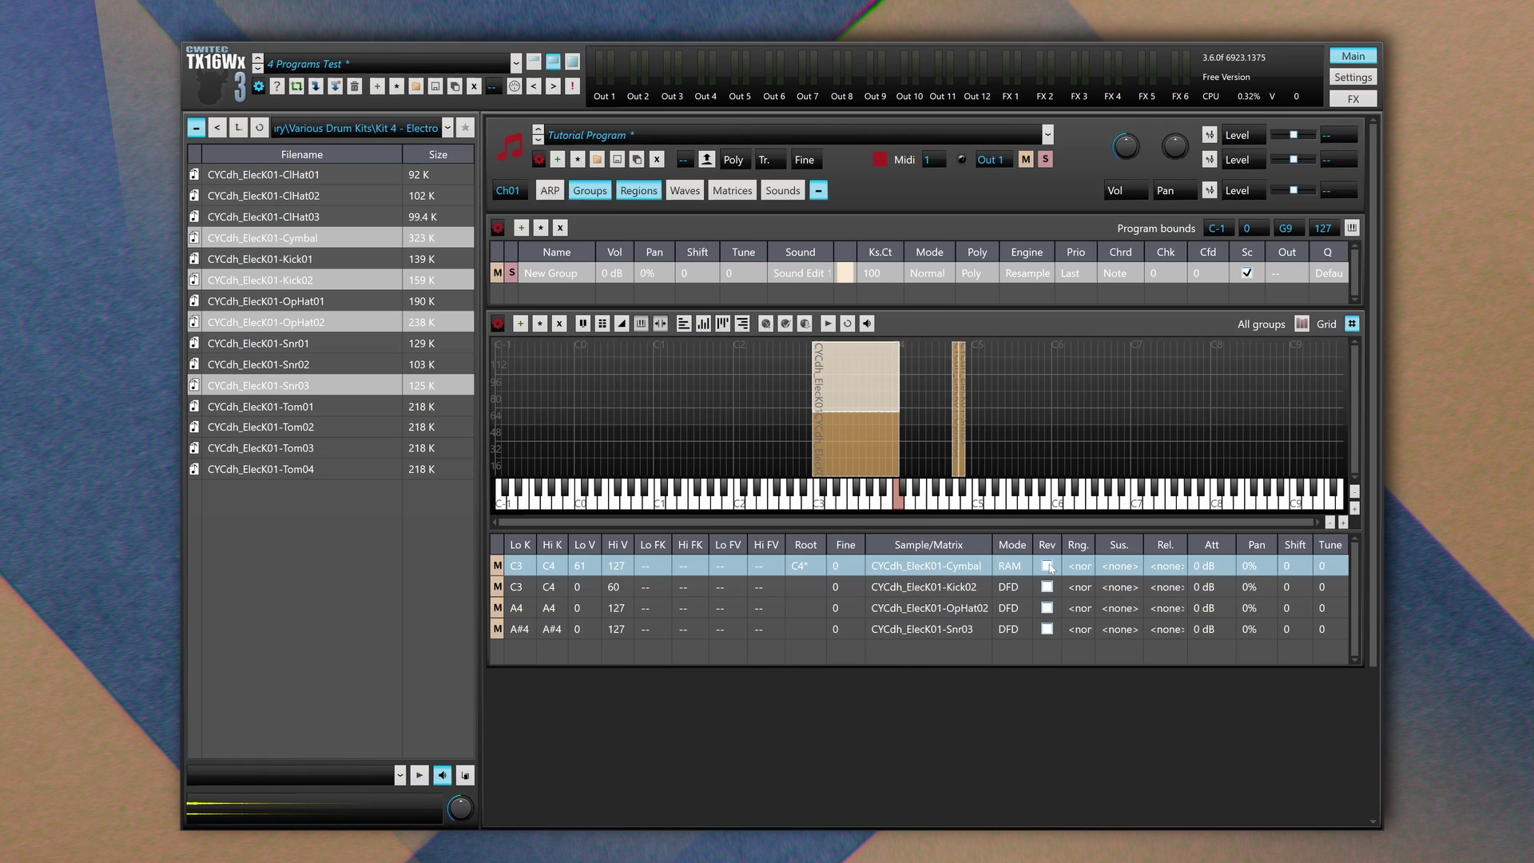
click(1047, 566)
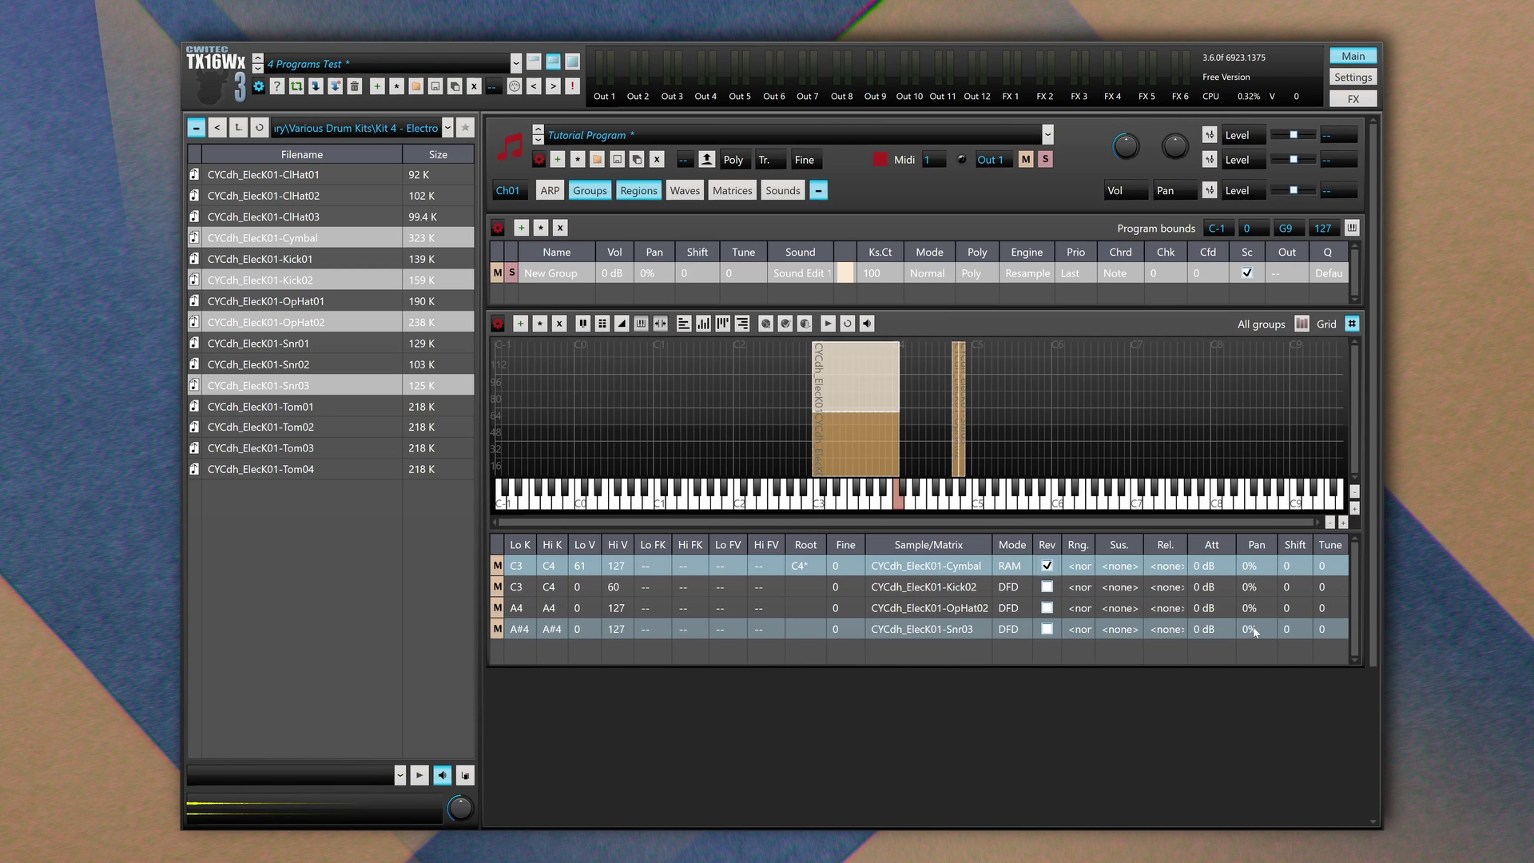
ctrl+click(1323, 628)
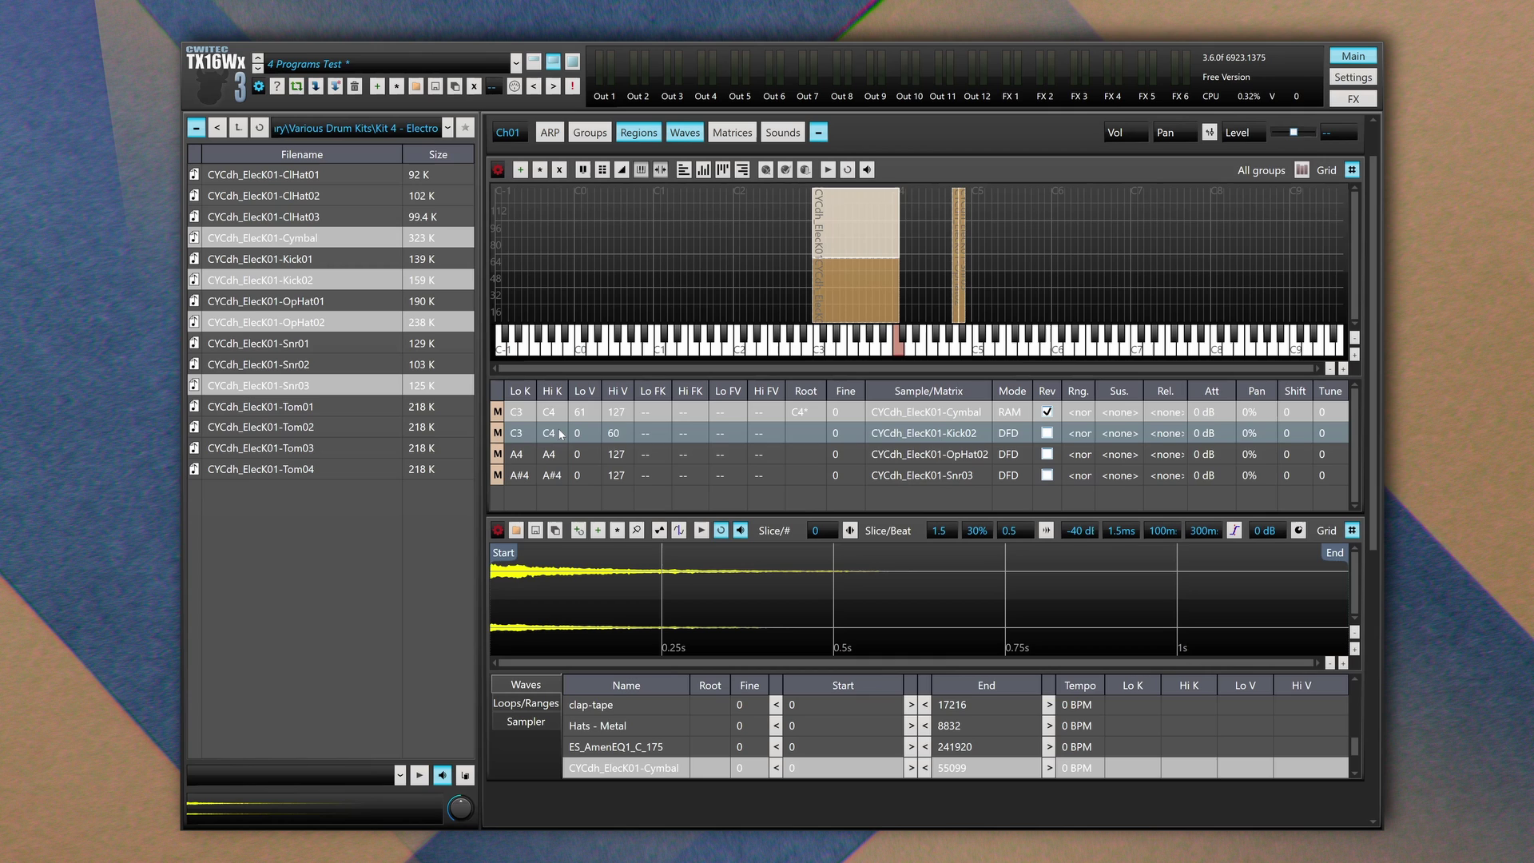
Check the OpHat02 and Snr03 waveforms, then open Various Drum Kits > Classic Remastered Jungle Breaks
click(560, 453)
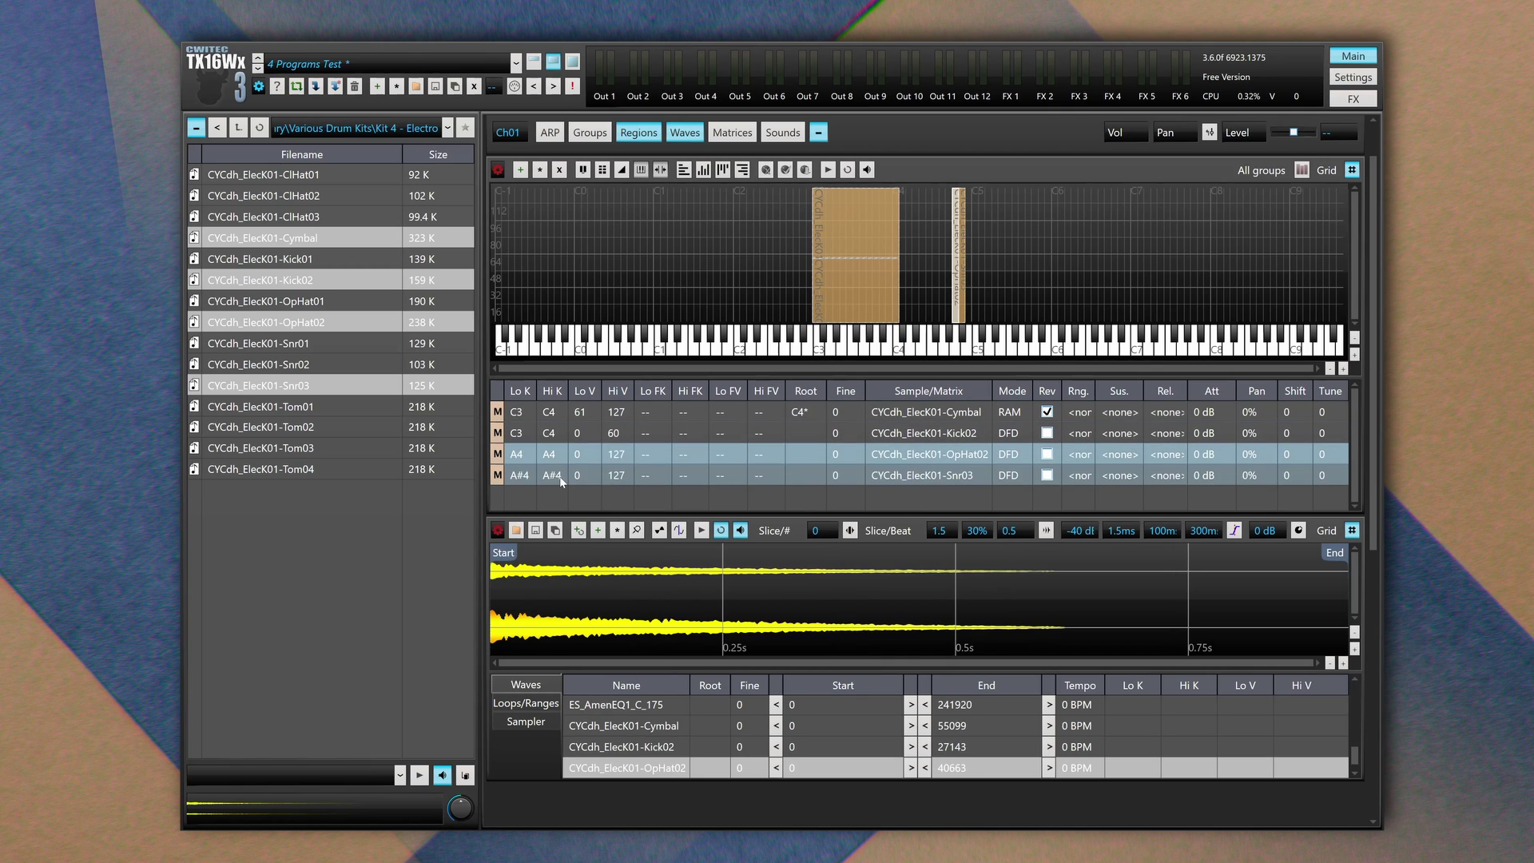
click(560, 476)
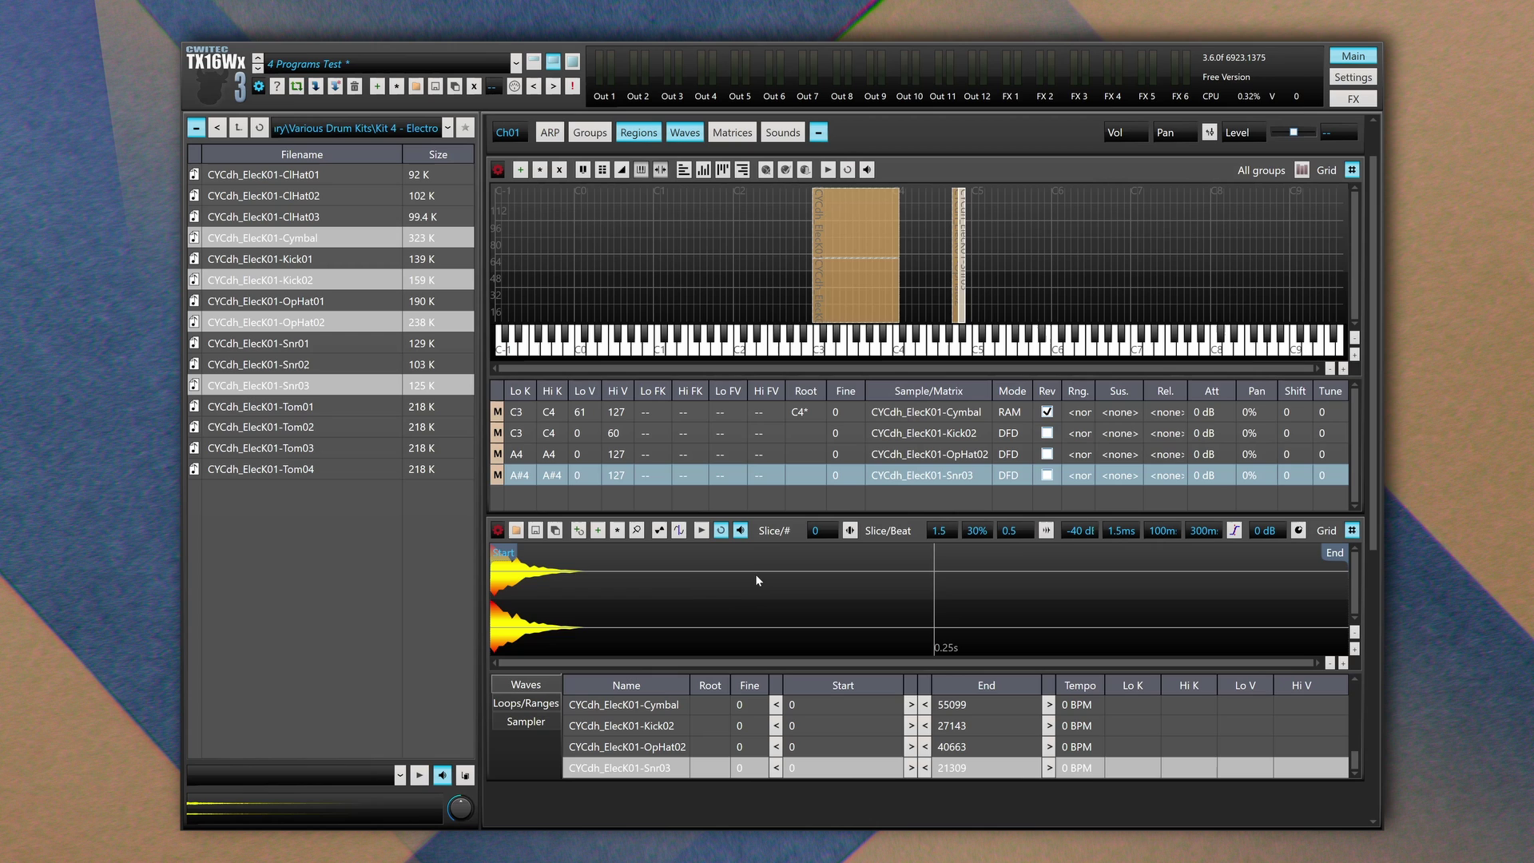
click(449, 128)
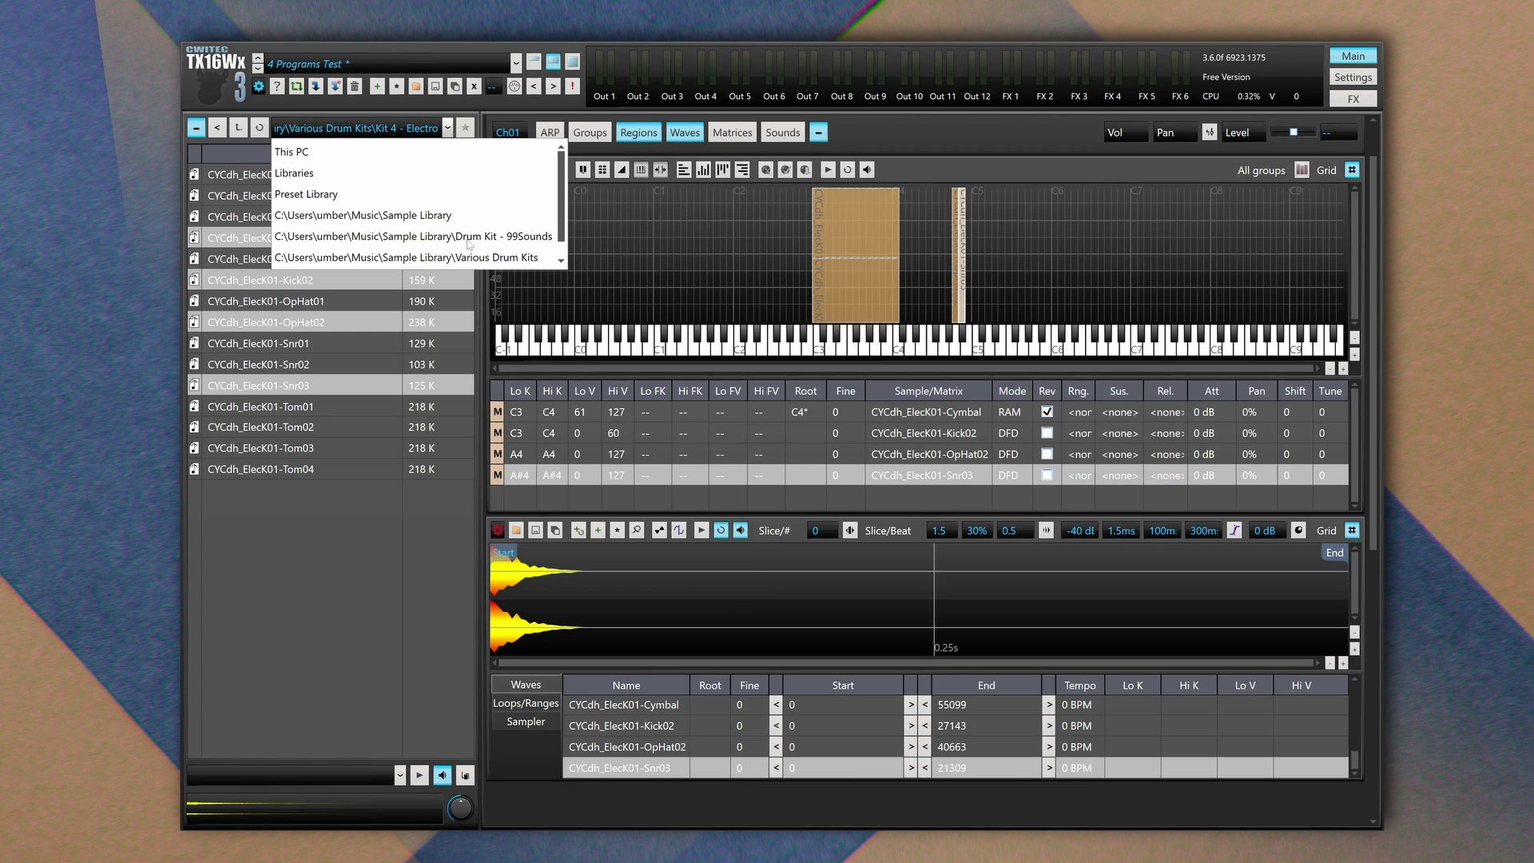
click(469, 258)
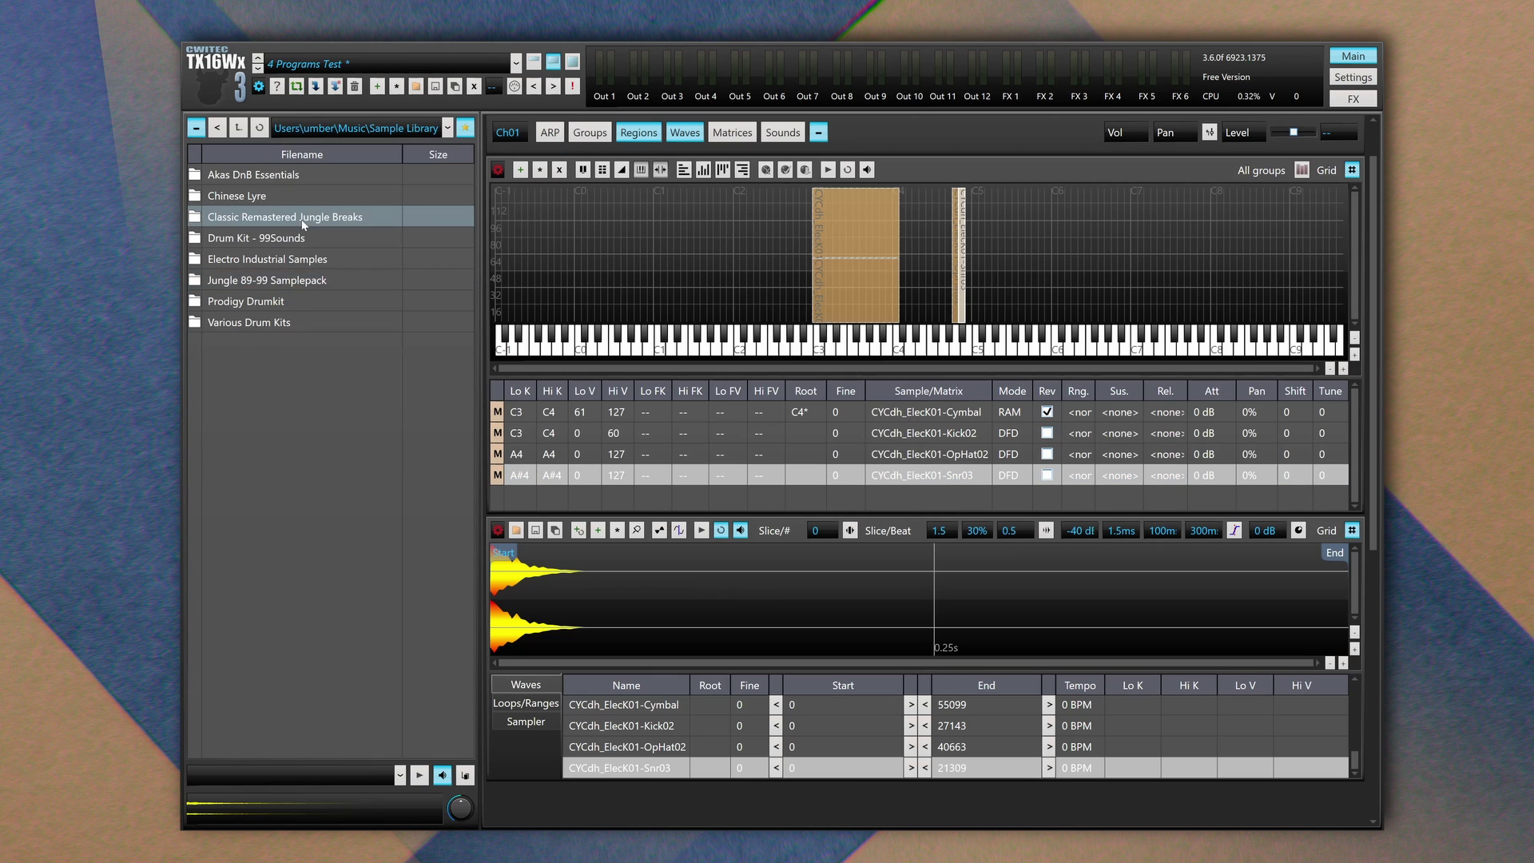
double_click(447, 216)
Audition the ES_Apache_B_175 break and drag it into the key map
scroll(314, 406, down, 4)
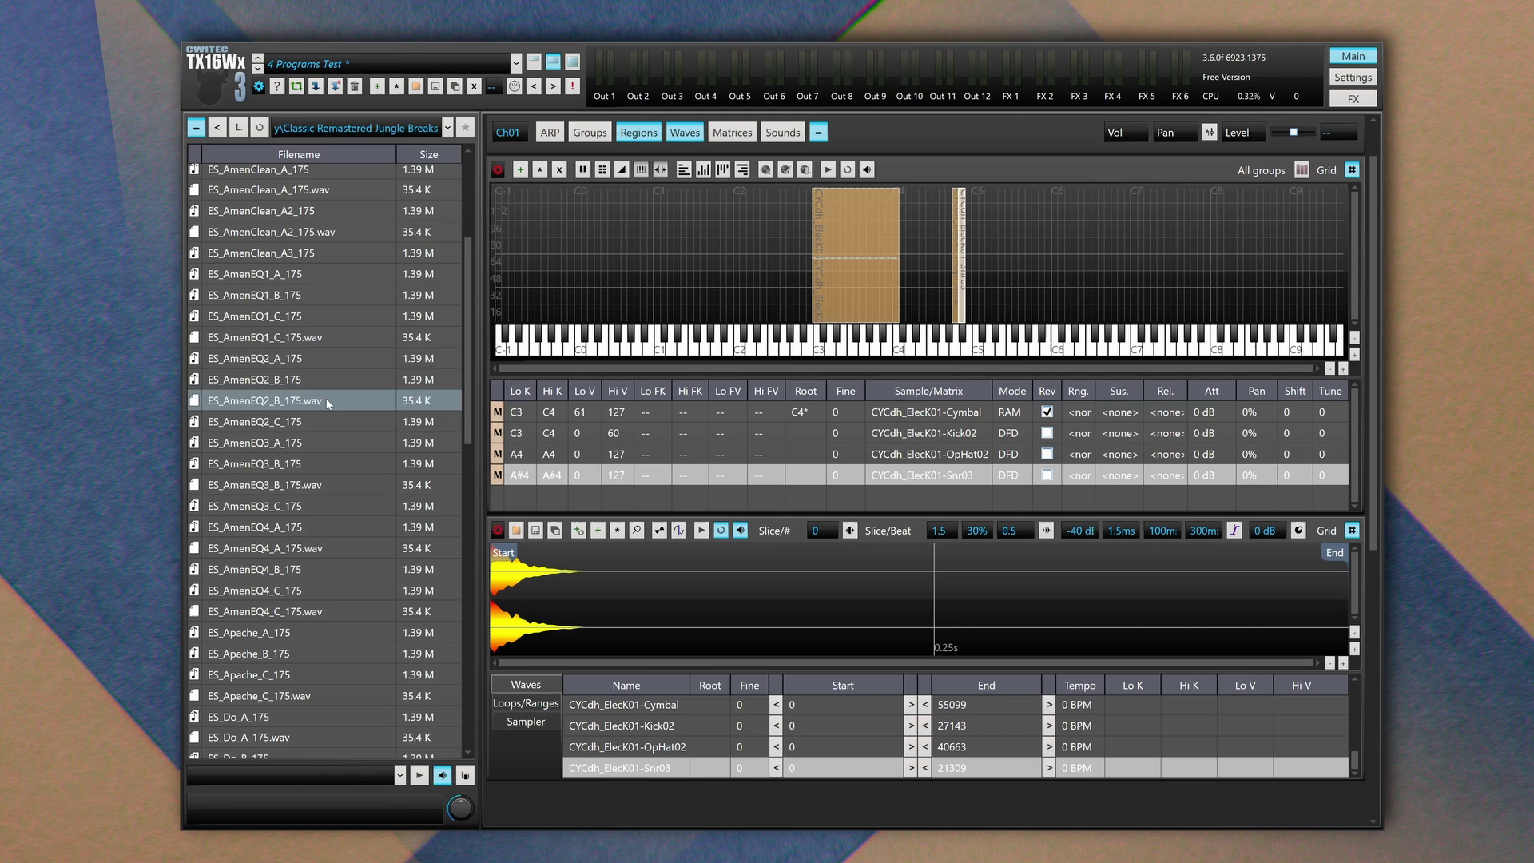
scroll(296, 444, down, 6)
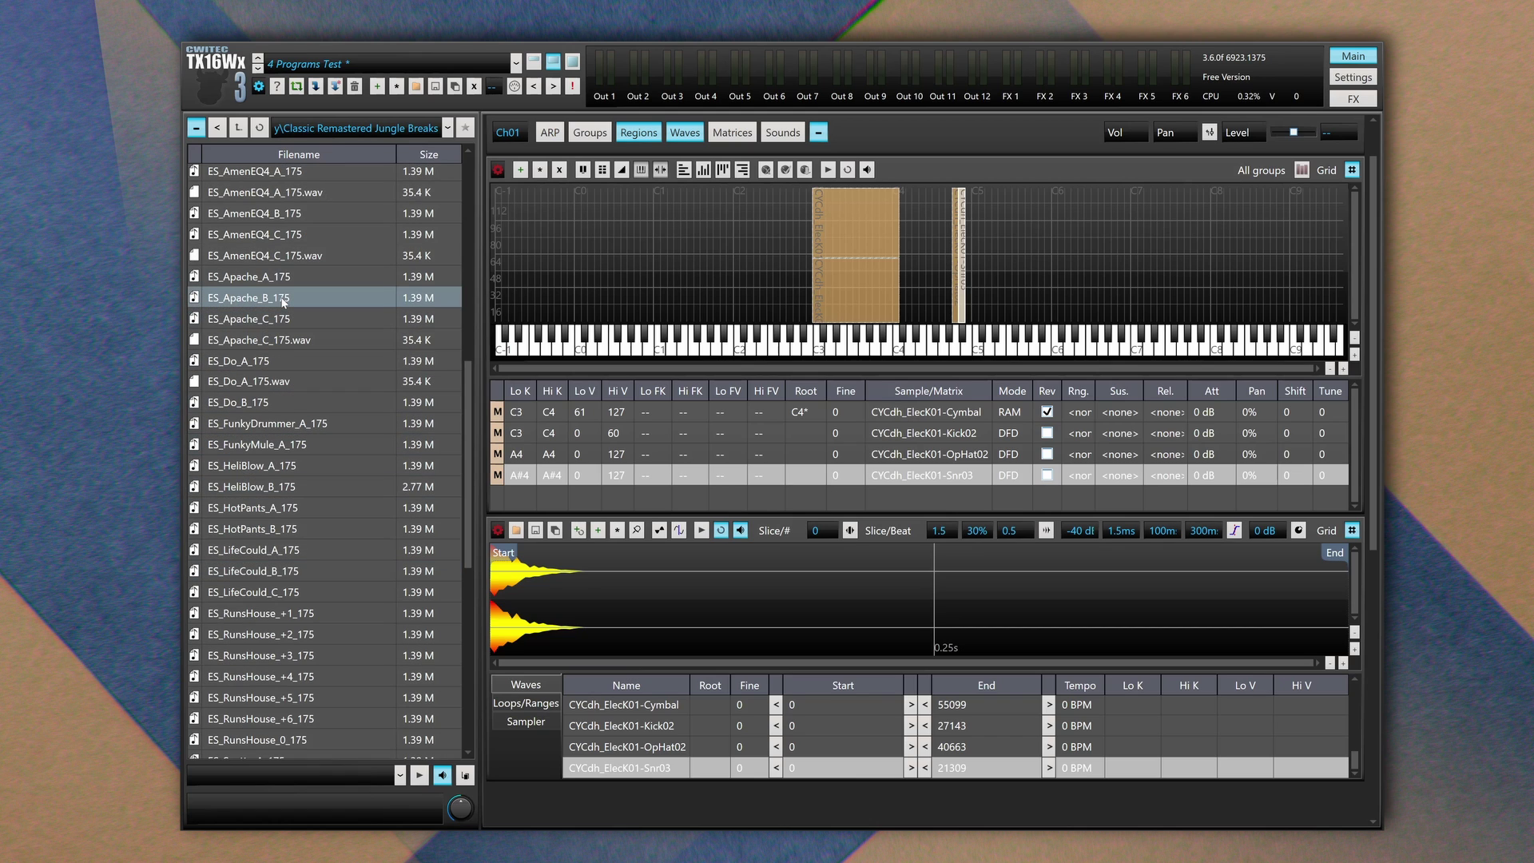
click(283, 298)
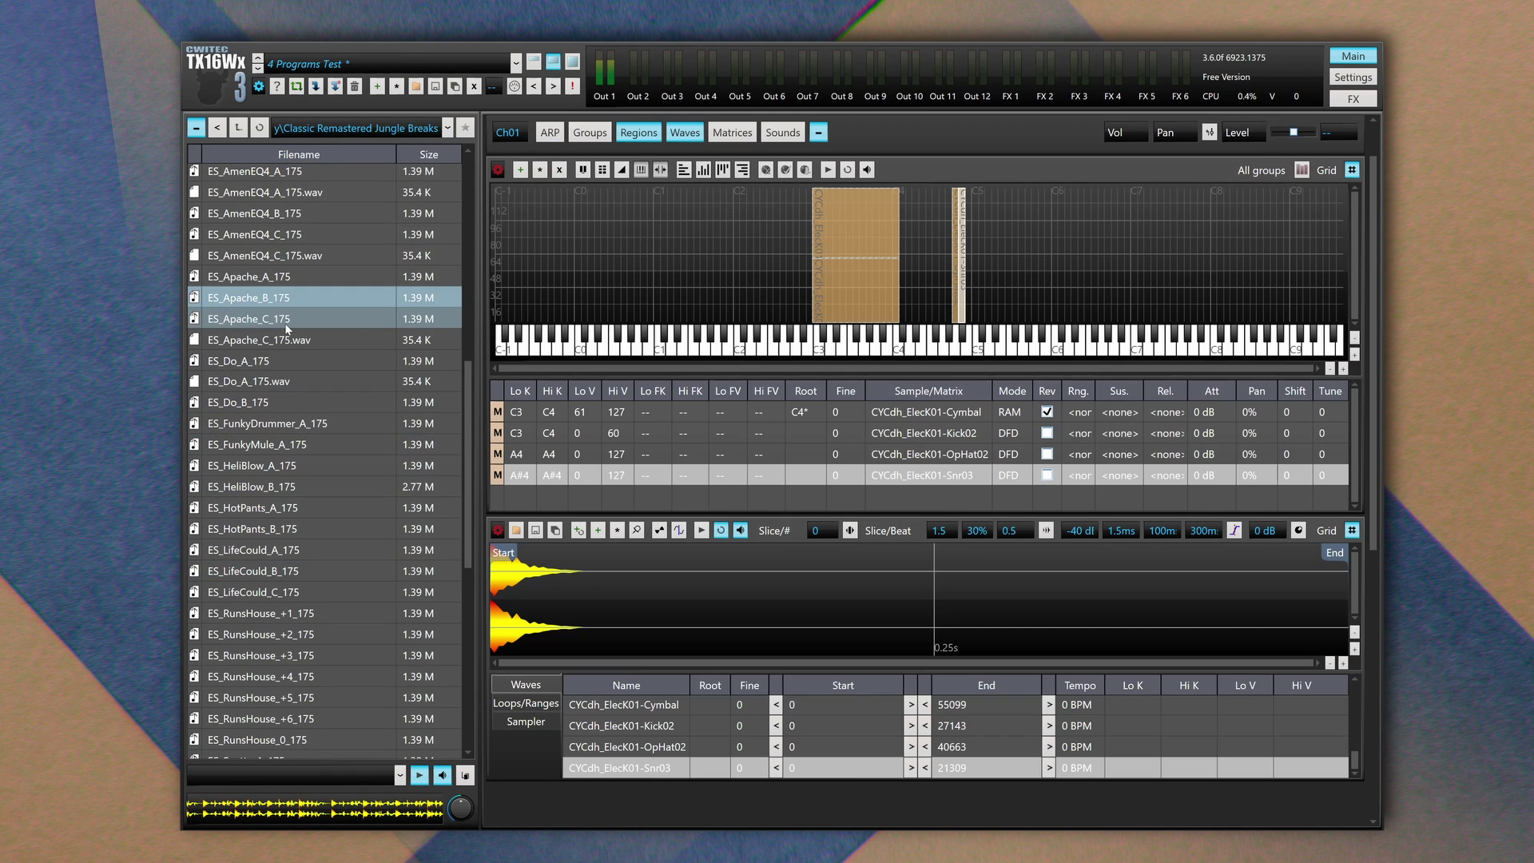
drag(408, 705, 733, 284)
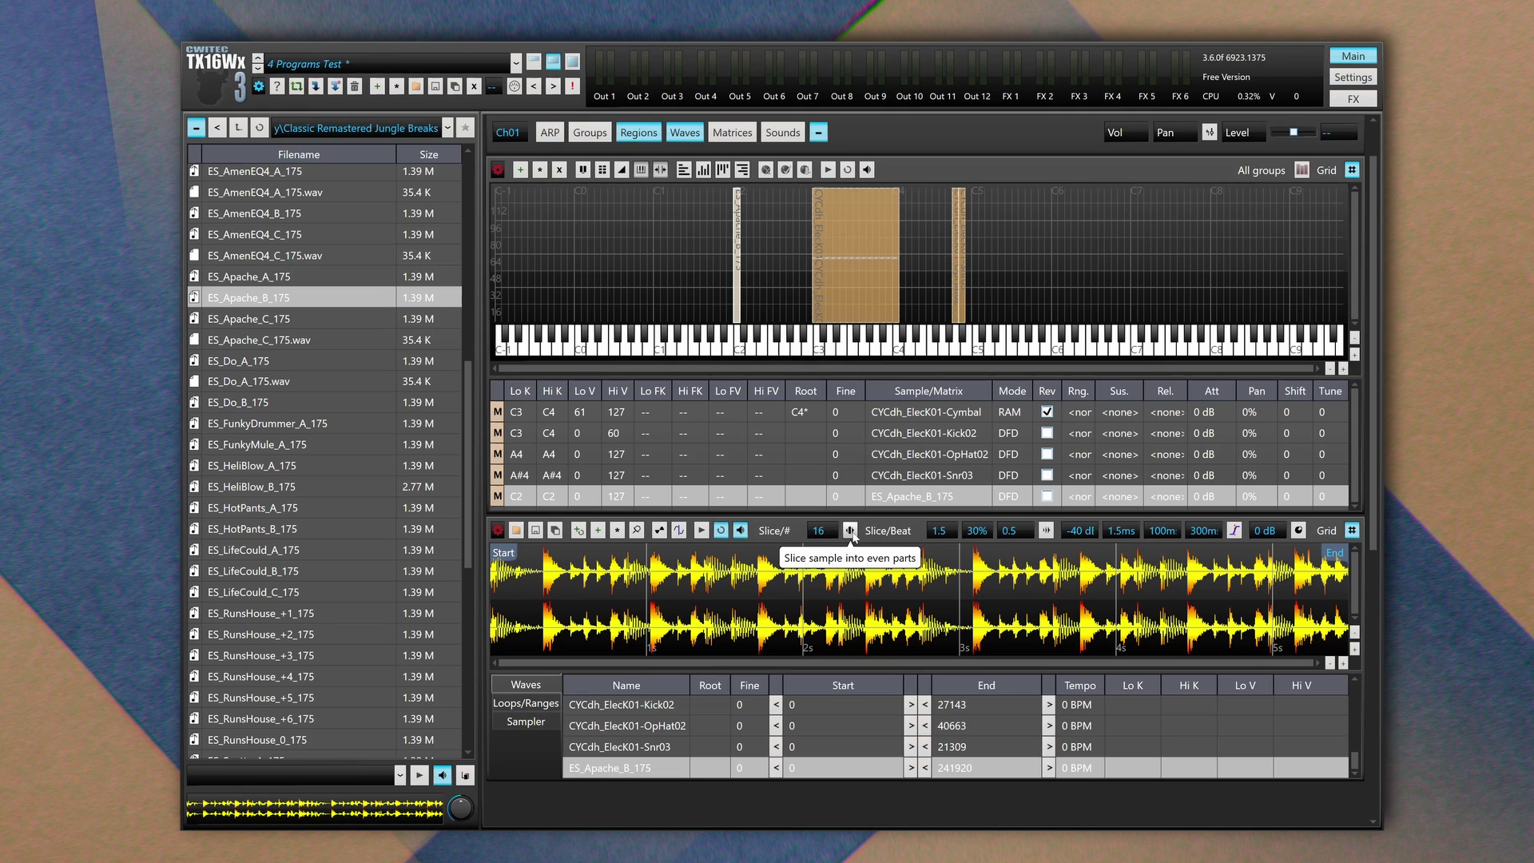
Cut ES_Apache_B_175 into 16 even slices and audition slices 1, 3 and 4
click(850, 531)
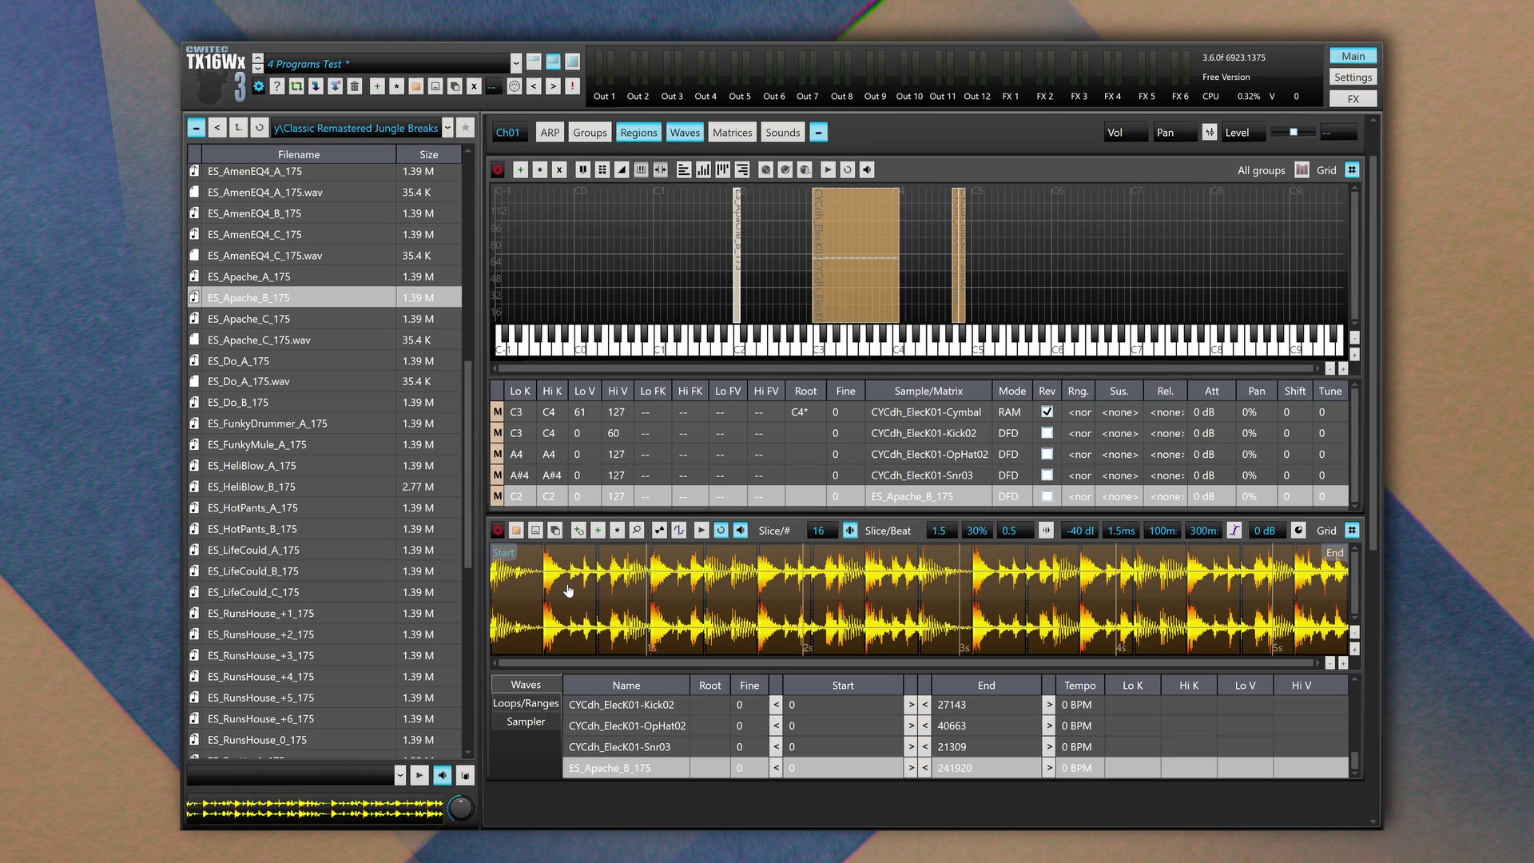
click(519, 594)
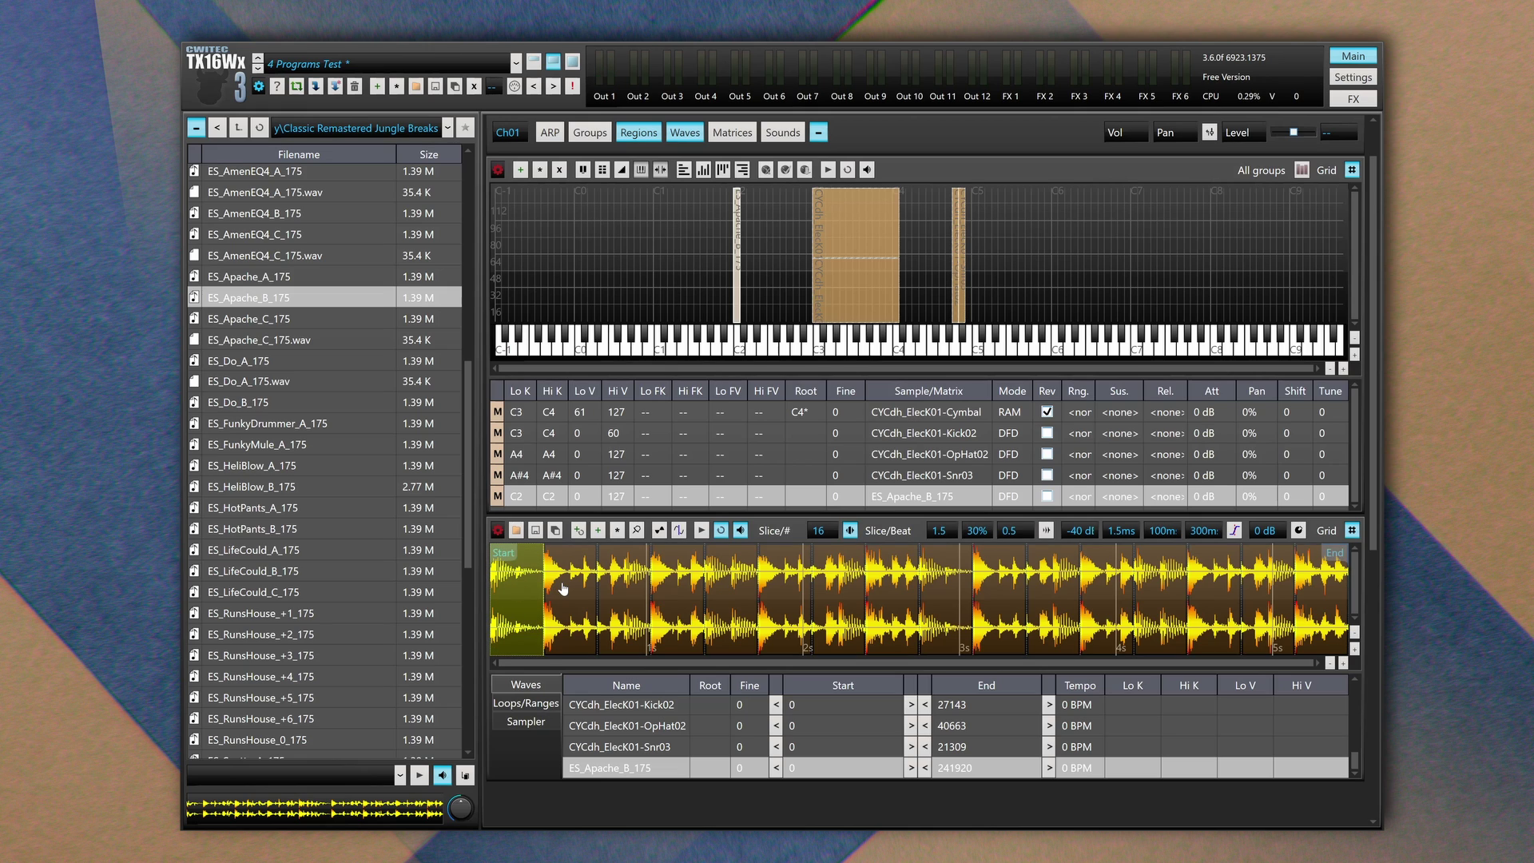
click(614, 587)
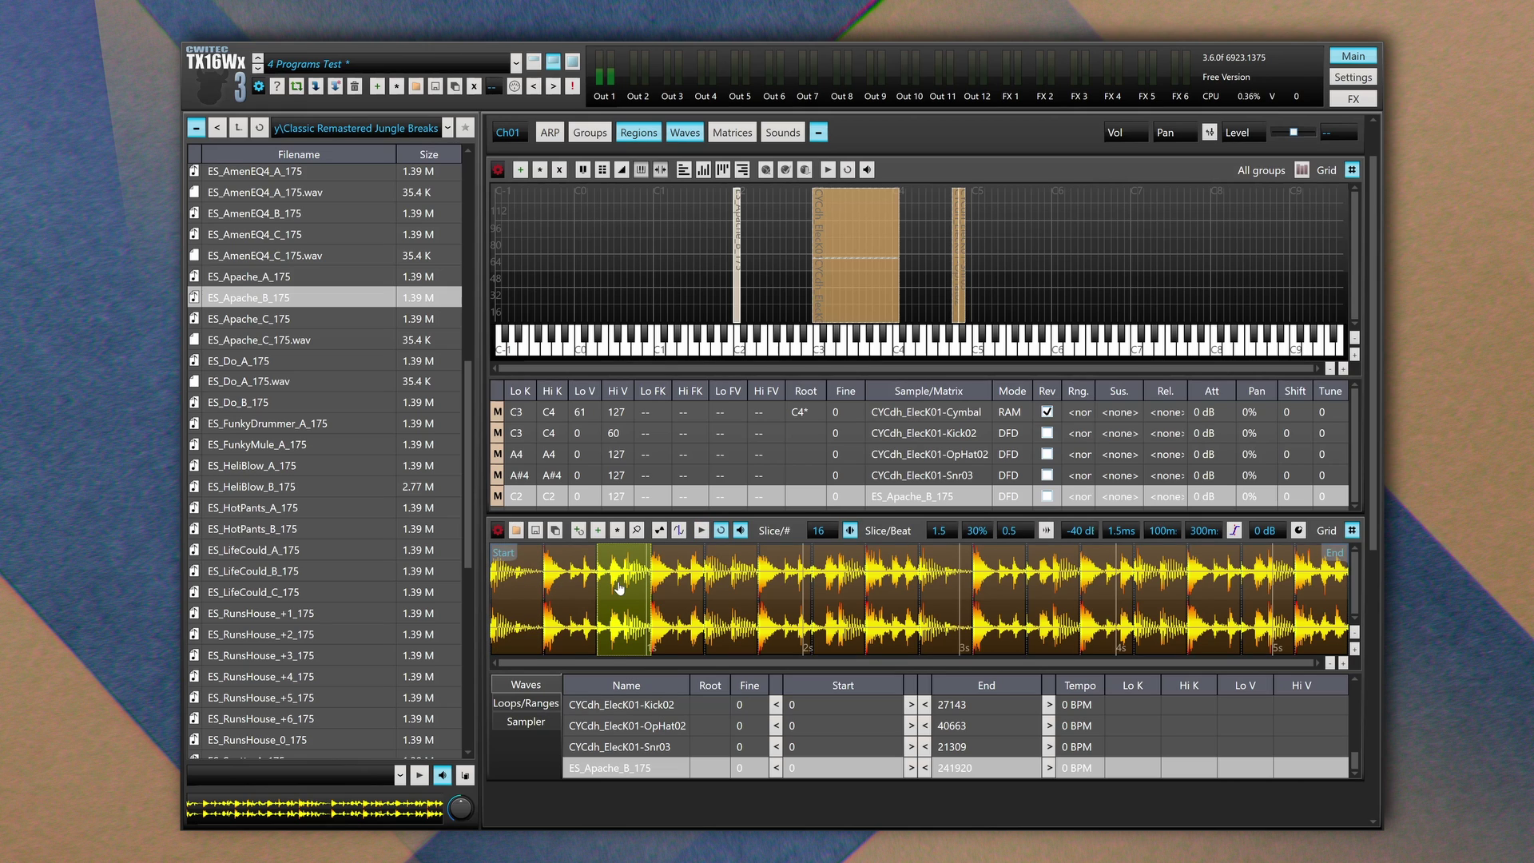
click(666, 591)
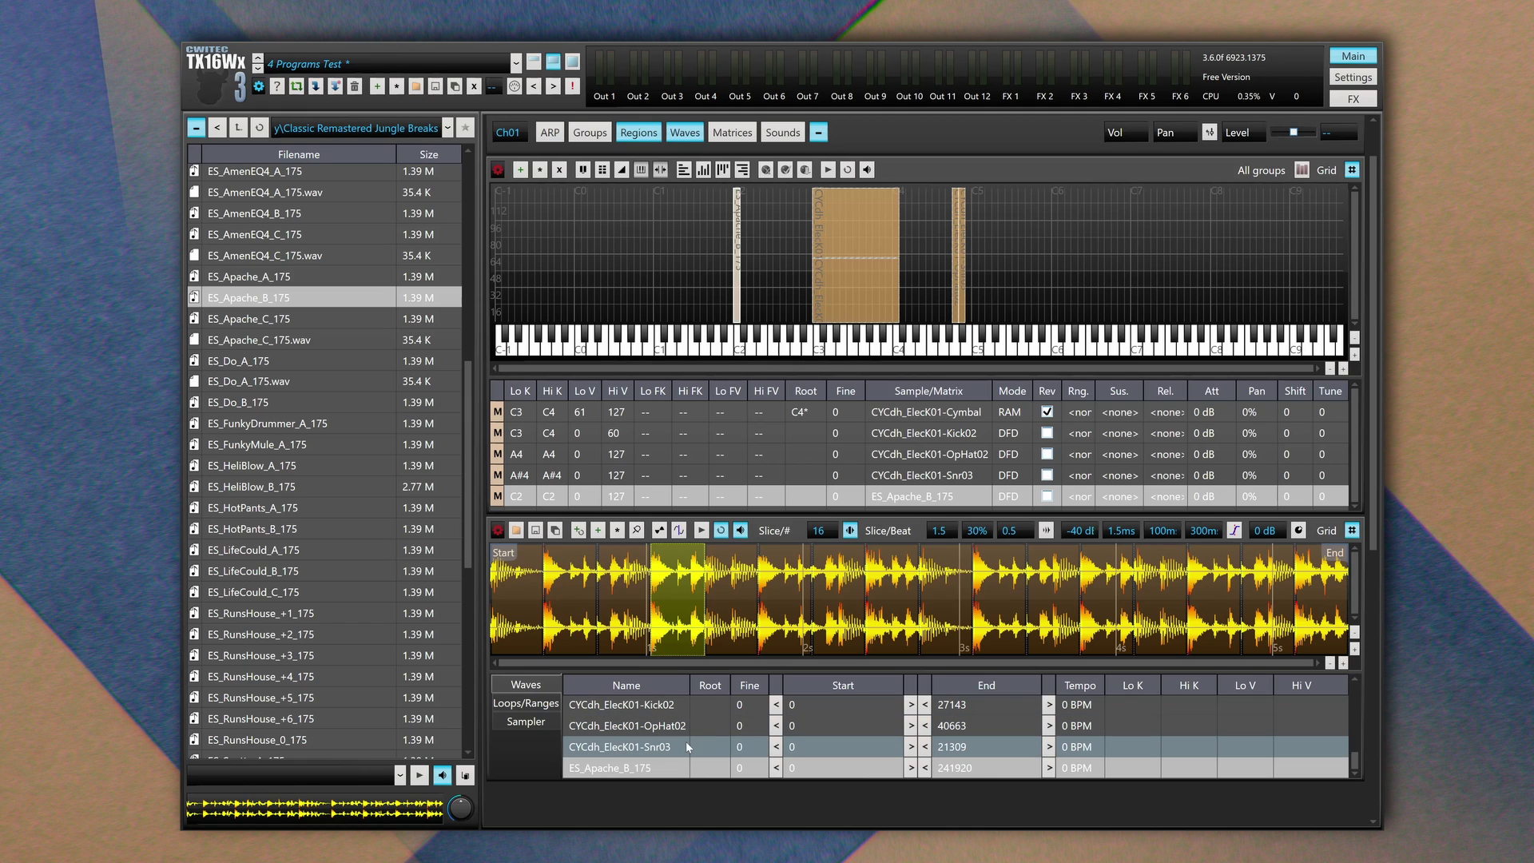
Show the break's slice list and enlarge the waveform and slice display
click(517, 706)
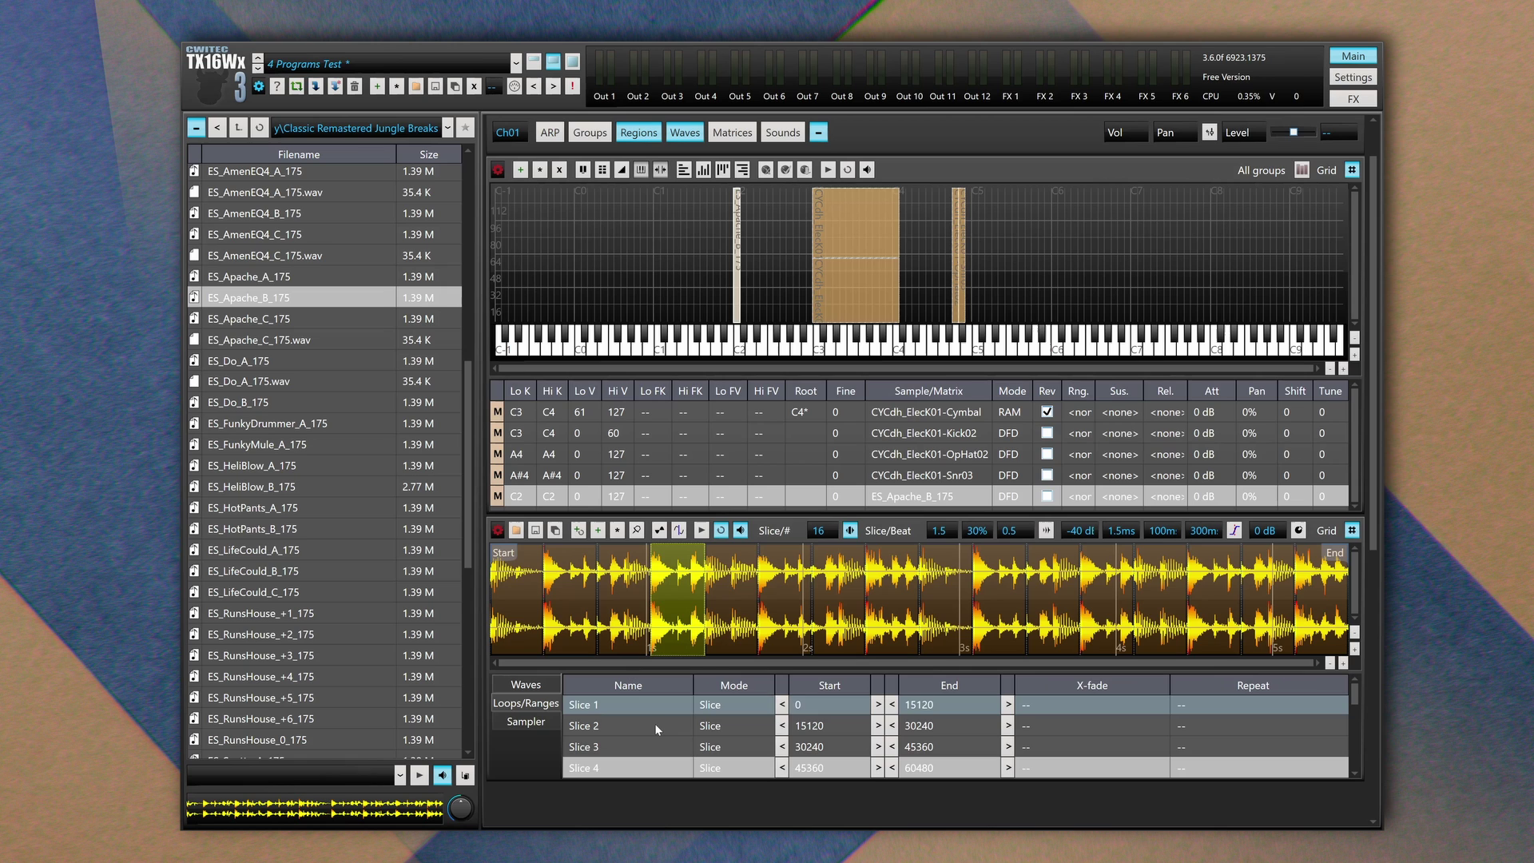
drag(704, 791, 736, 404)
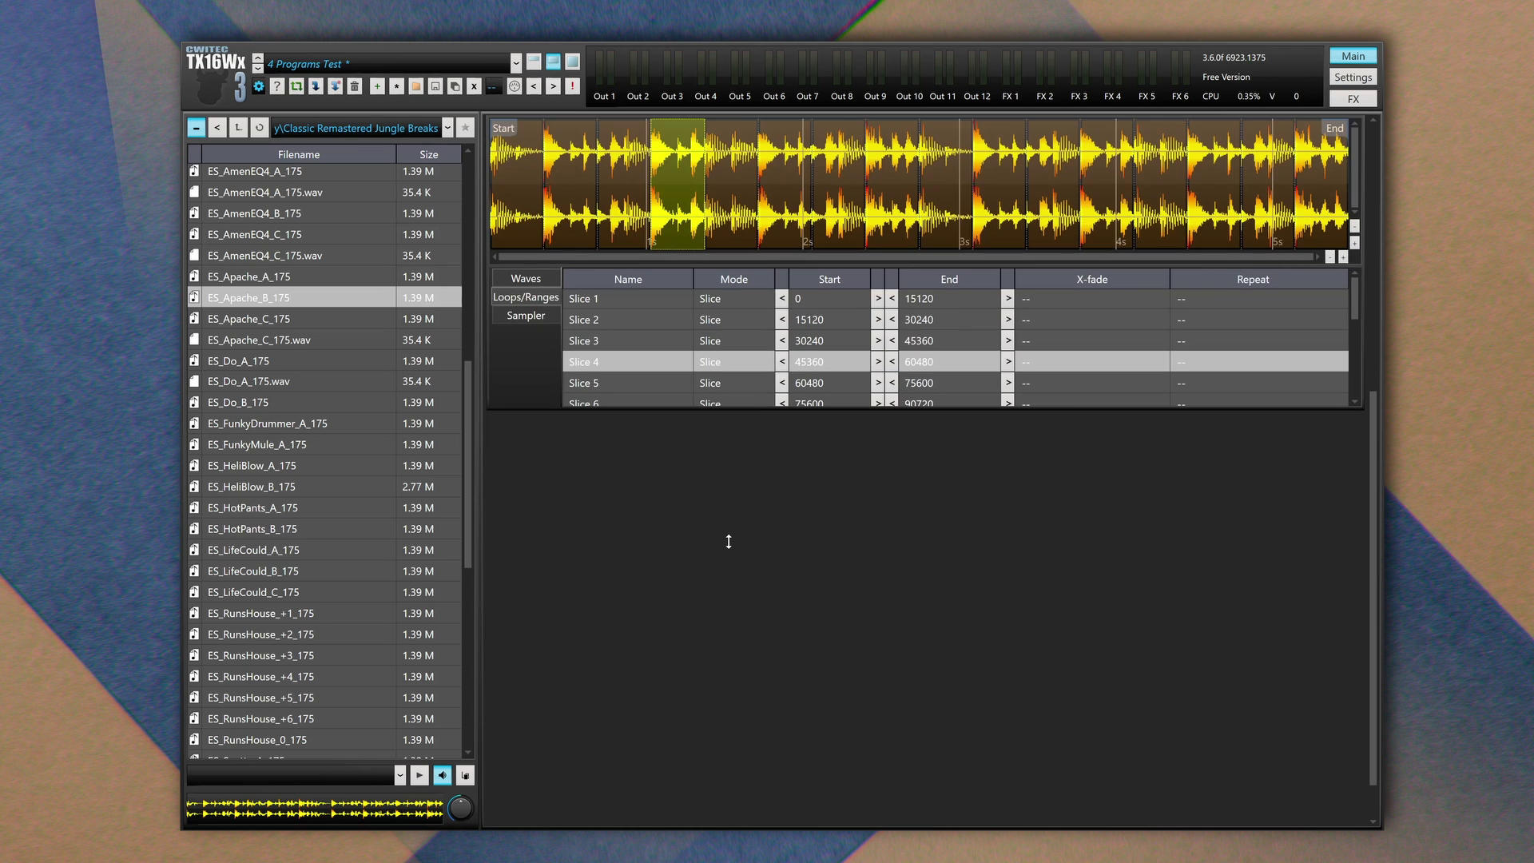
drag(729, 542, 678, 548)
scroll(679, 546, down, 1)
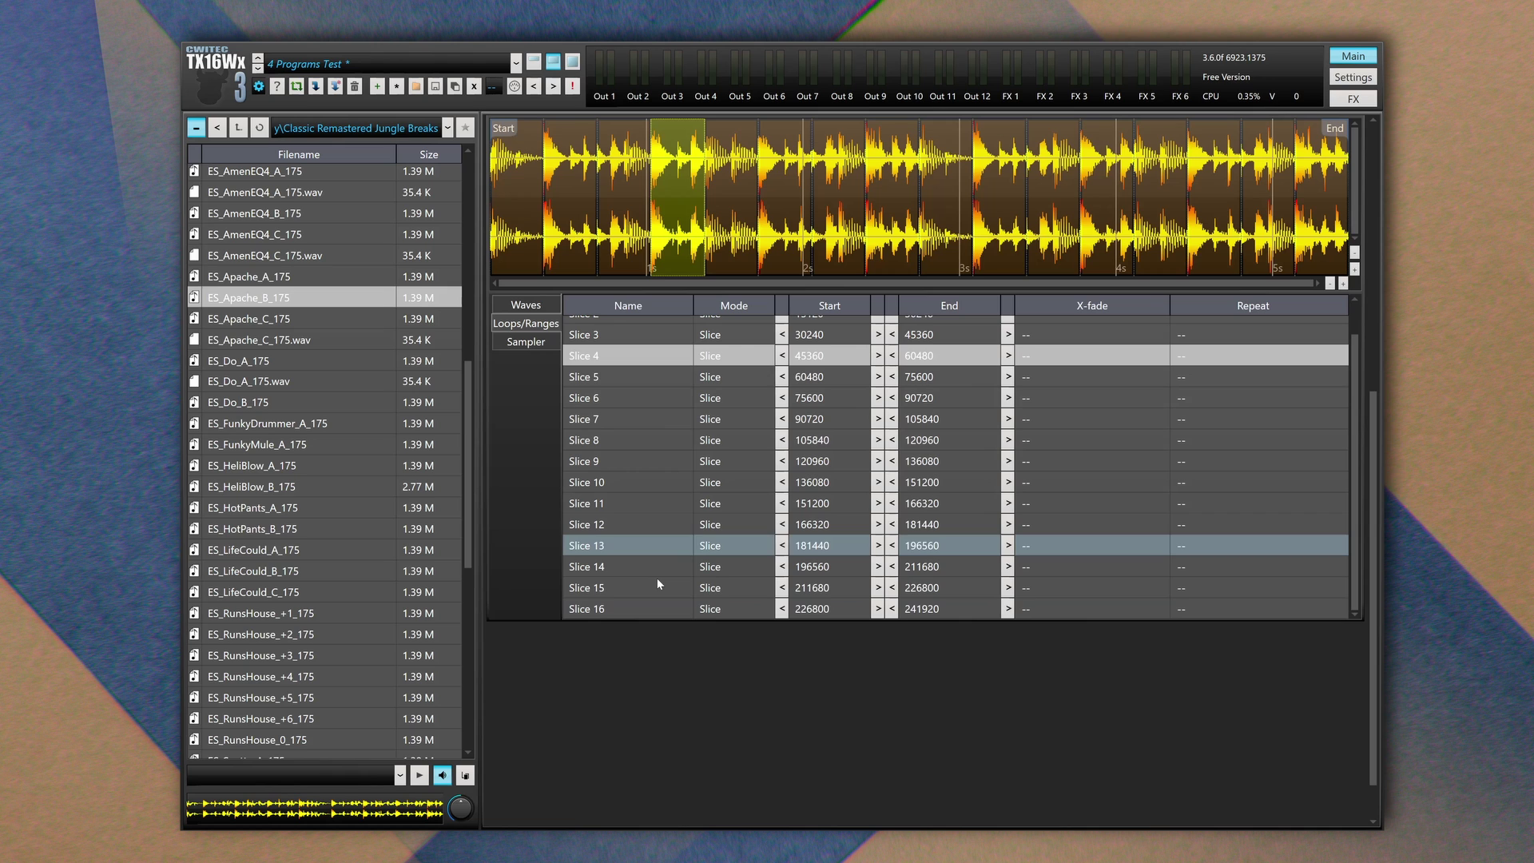
scroll(602, 602, up, 1)
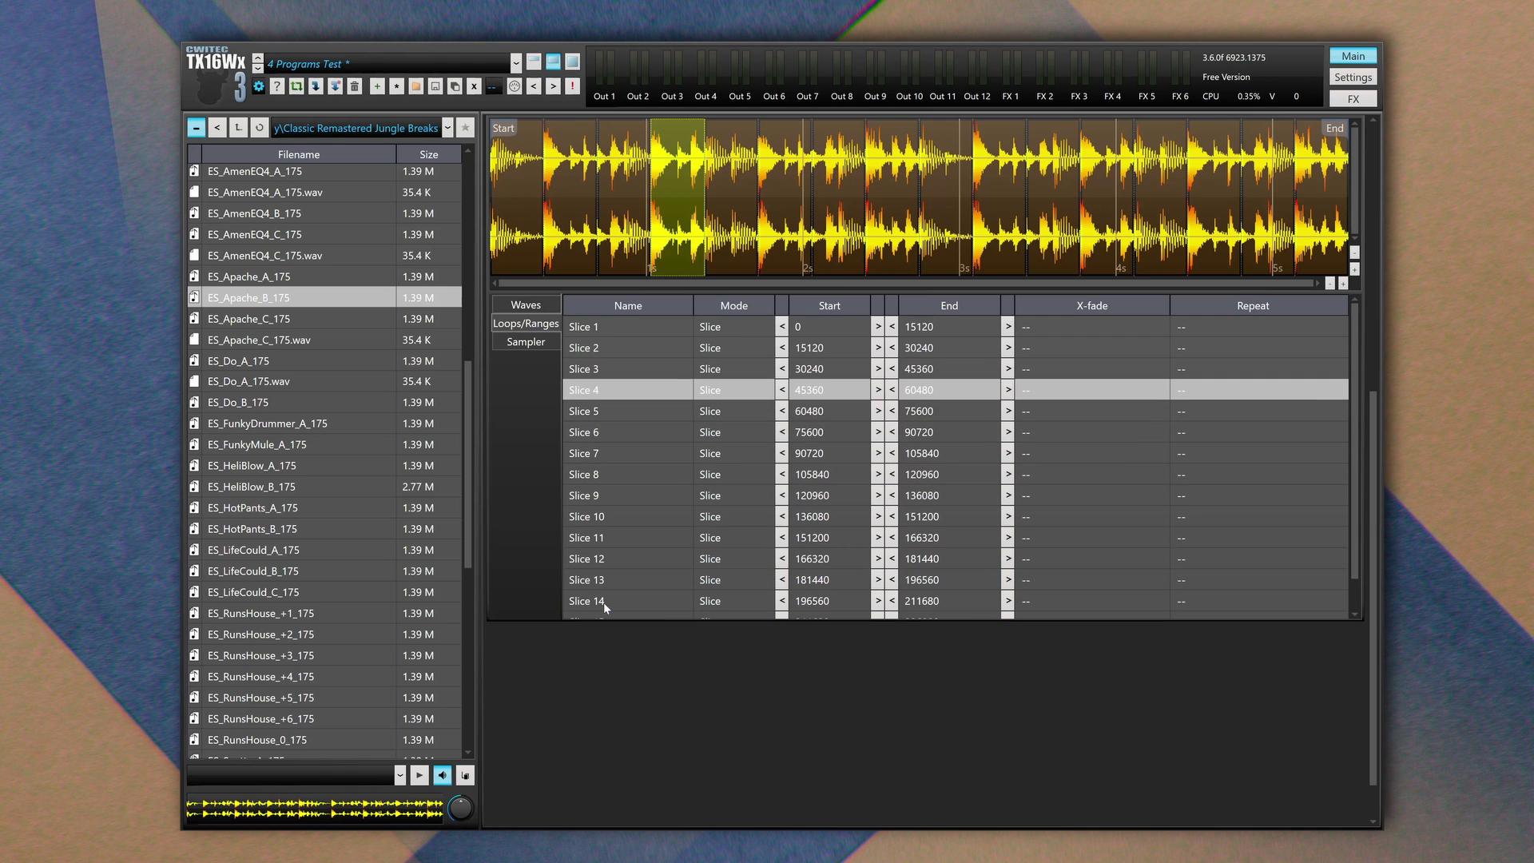
Step through Slice 14, the last slice, Slice 1 and Slice 8, then scroll back to the keymap
click(603, 602)
key(Down)
key(Down)
scroll(927, 471, up, 5)
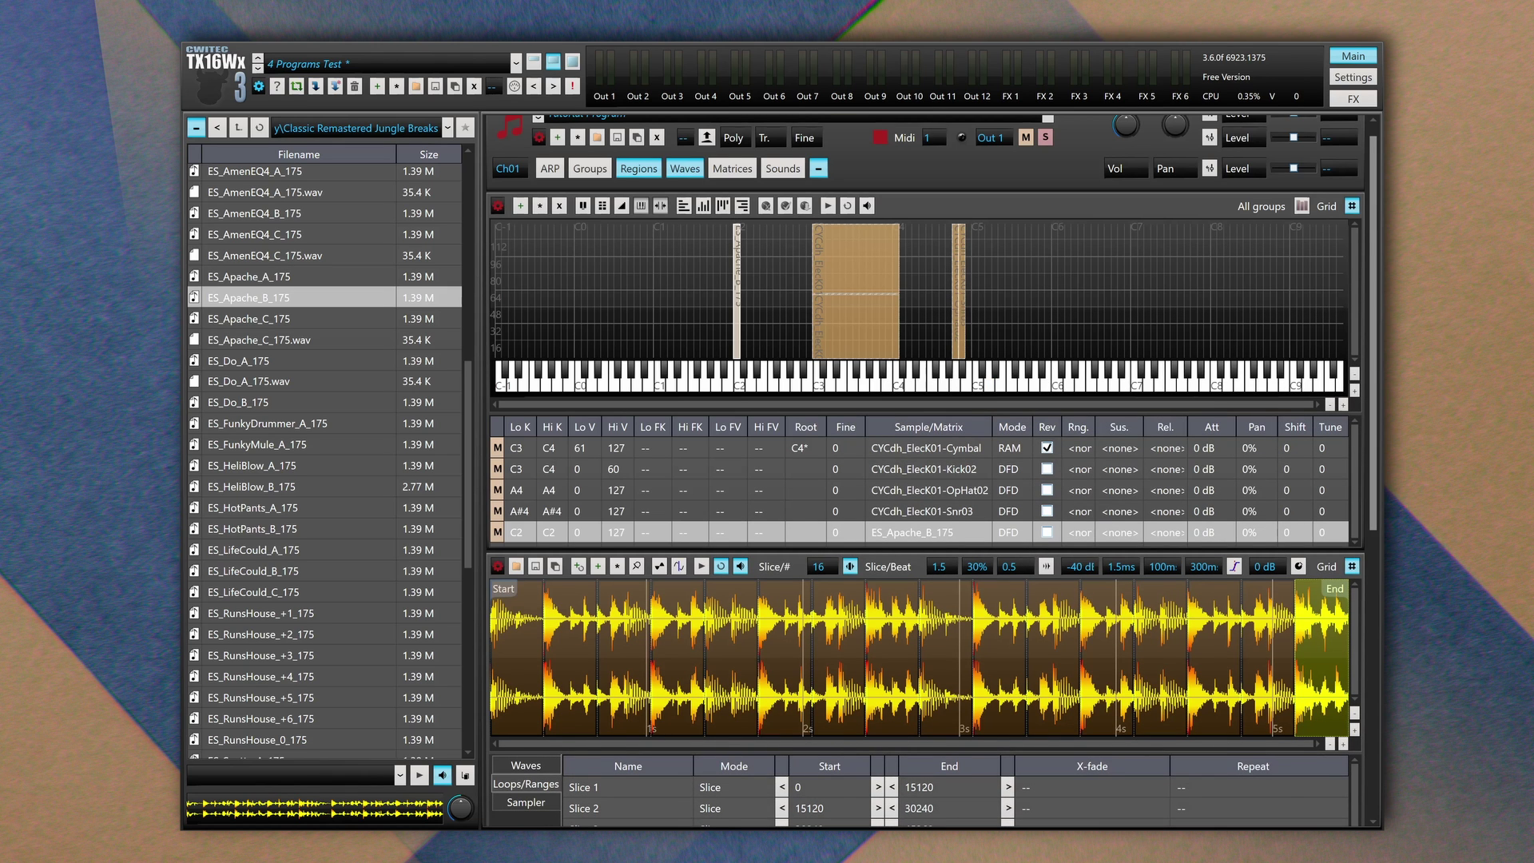
scroll(1096, 300, up, 1)
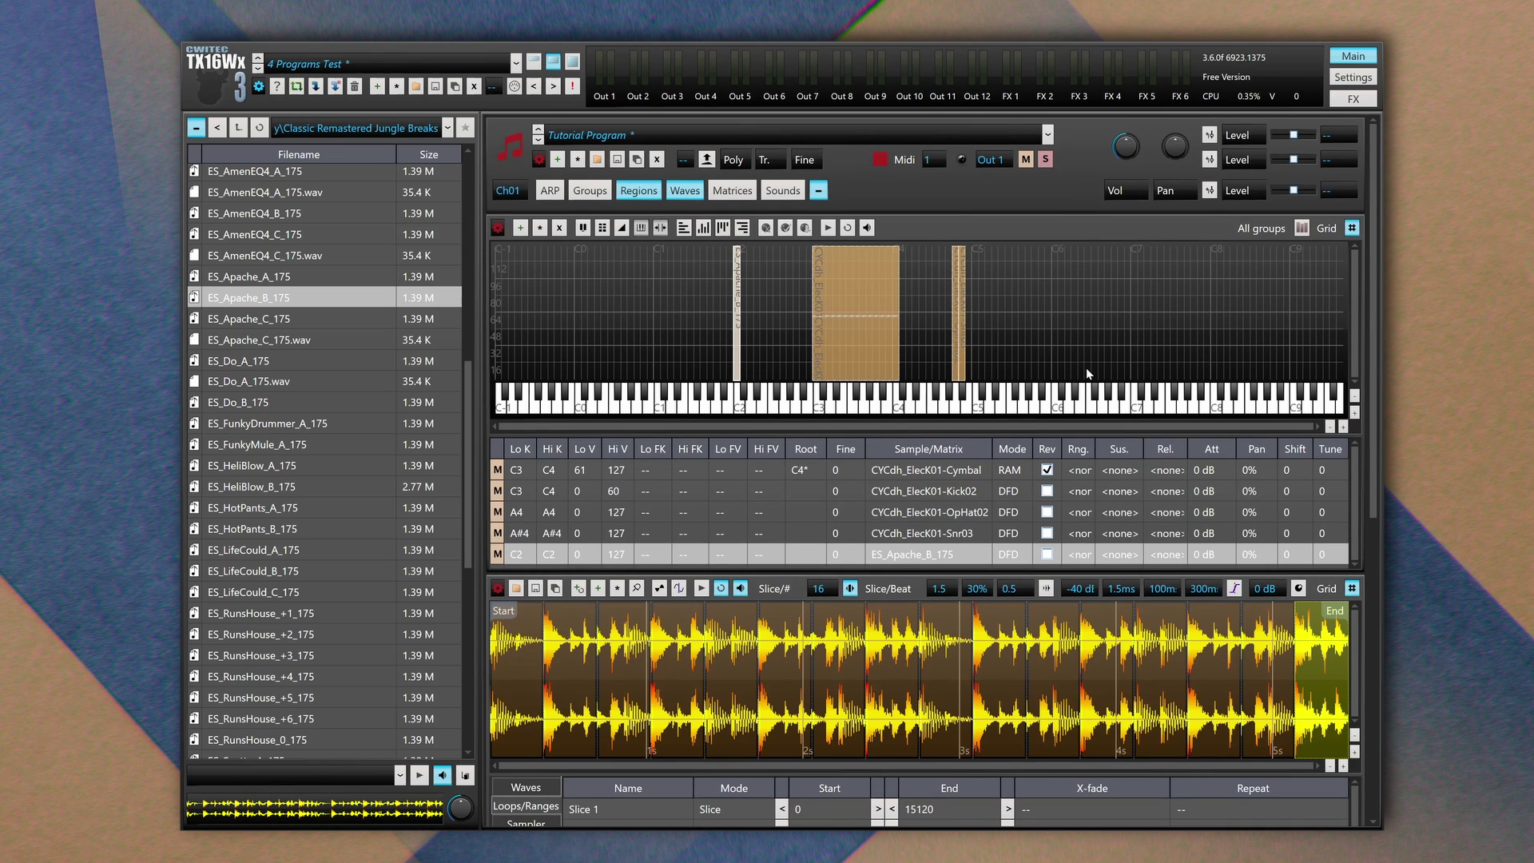
scroll(1086, 373, down, 4)
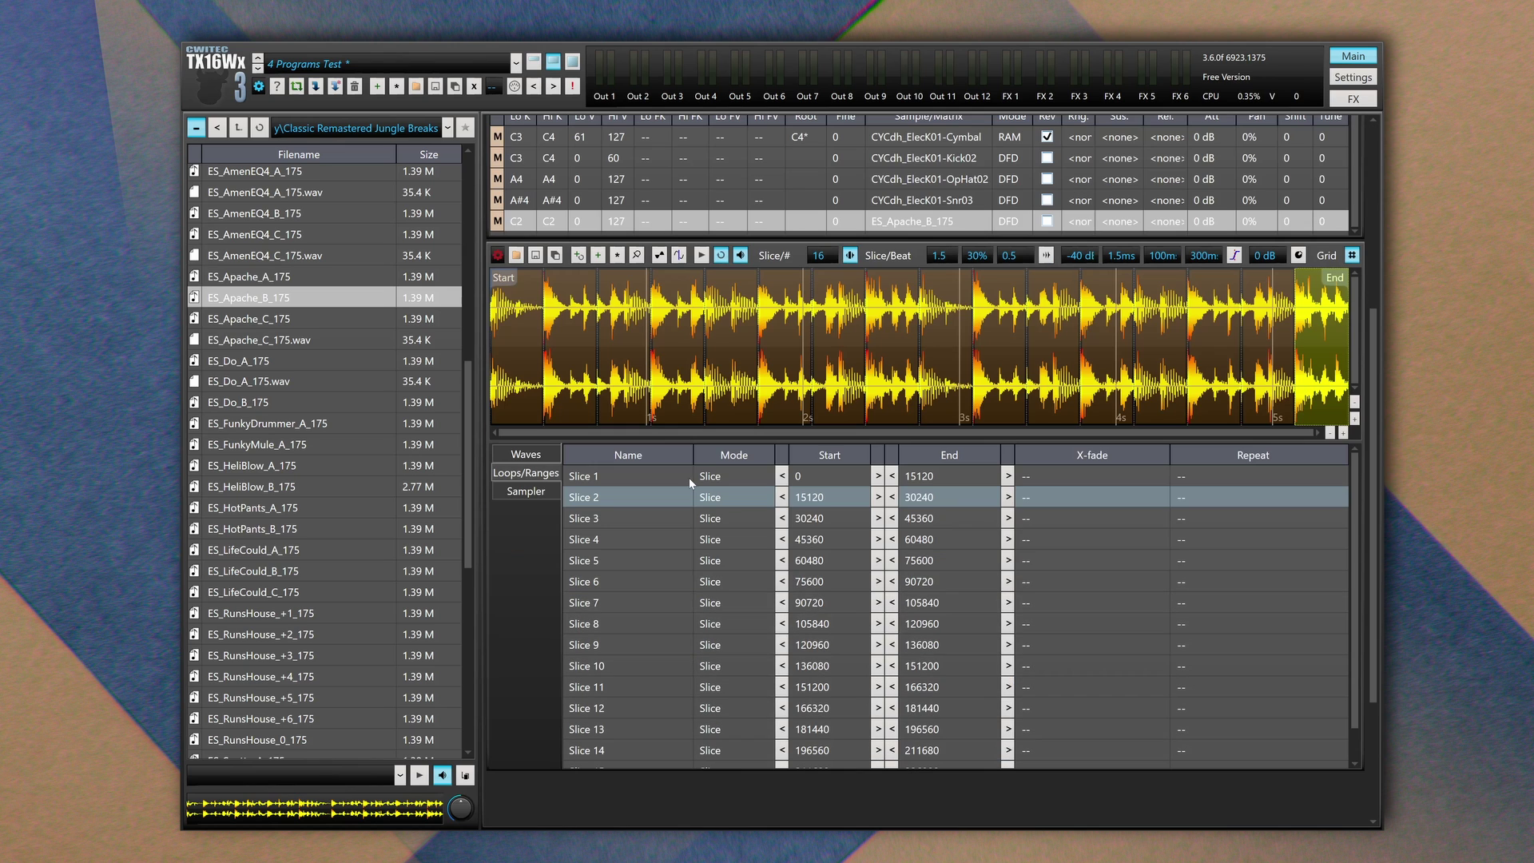
click(688, 477)
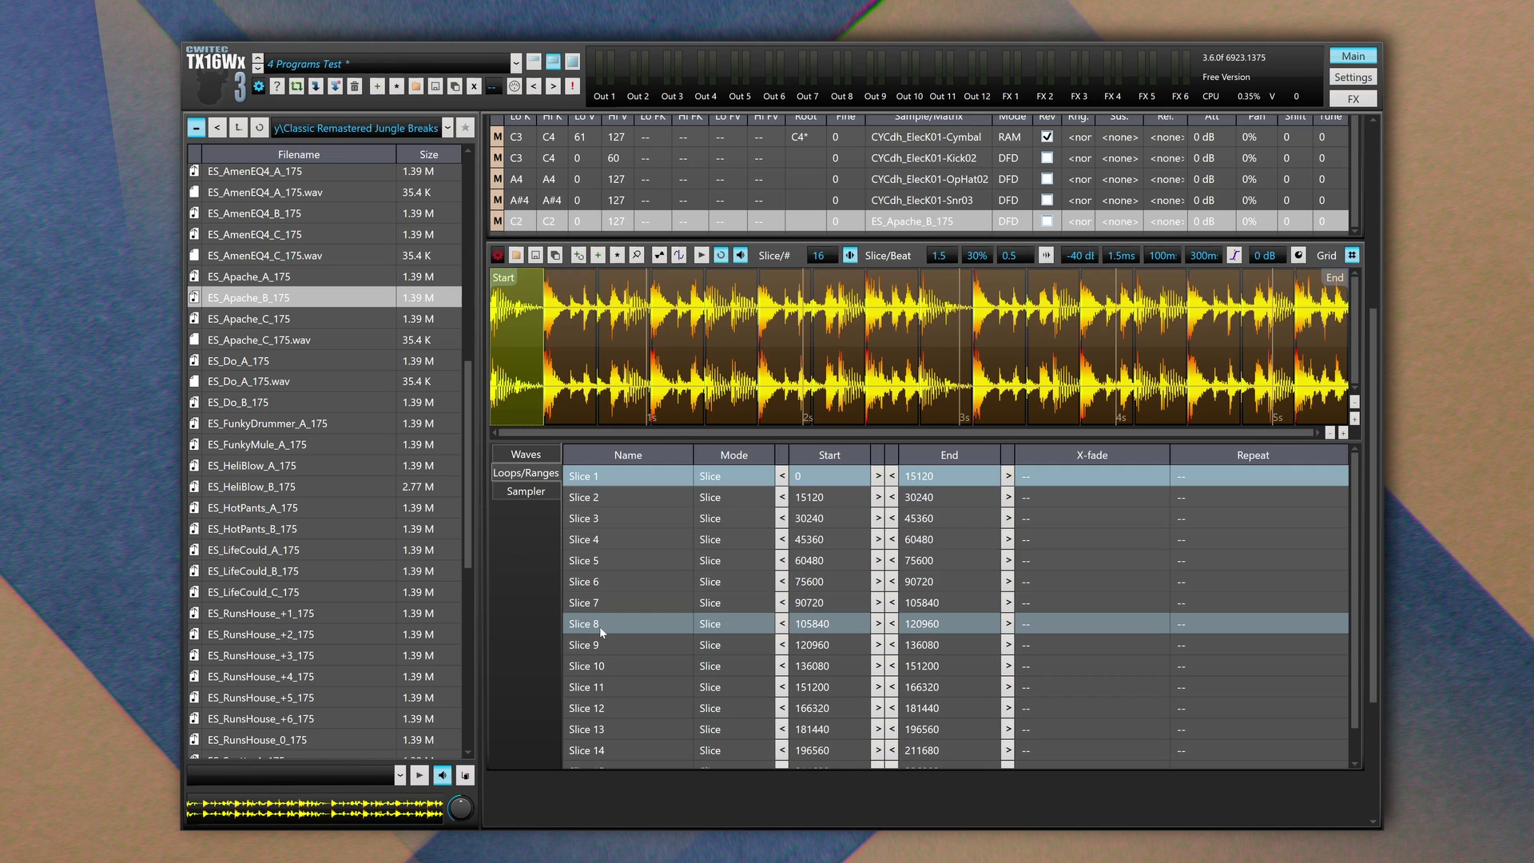
click(599, 626)
scroll(1363, 294, up, 4)
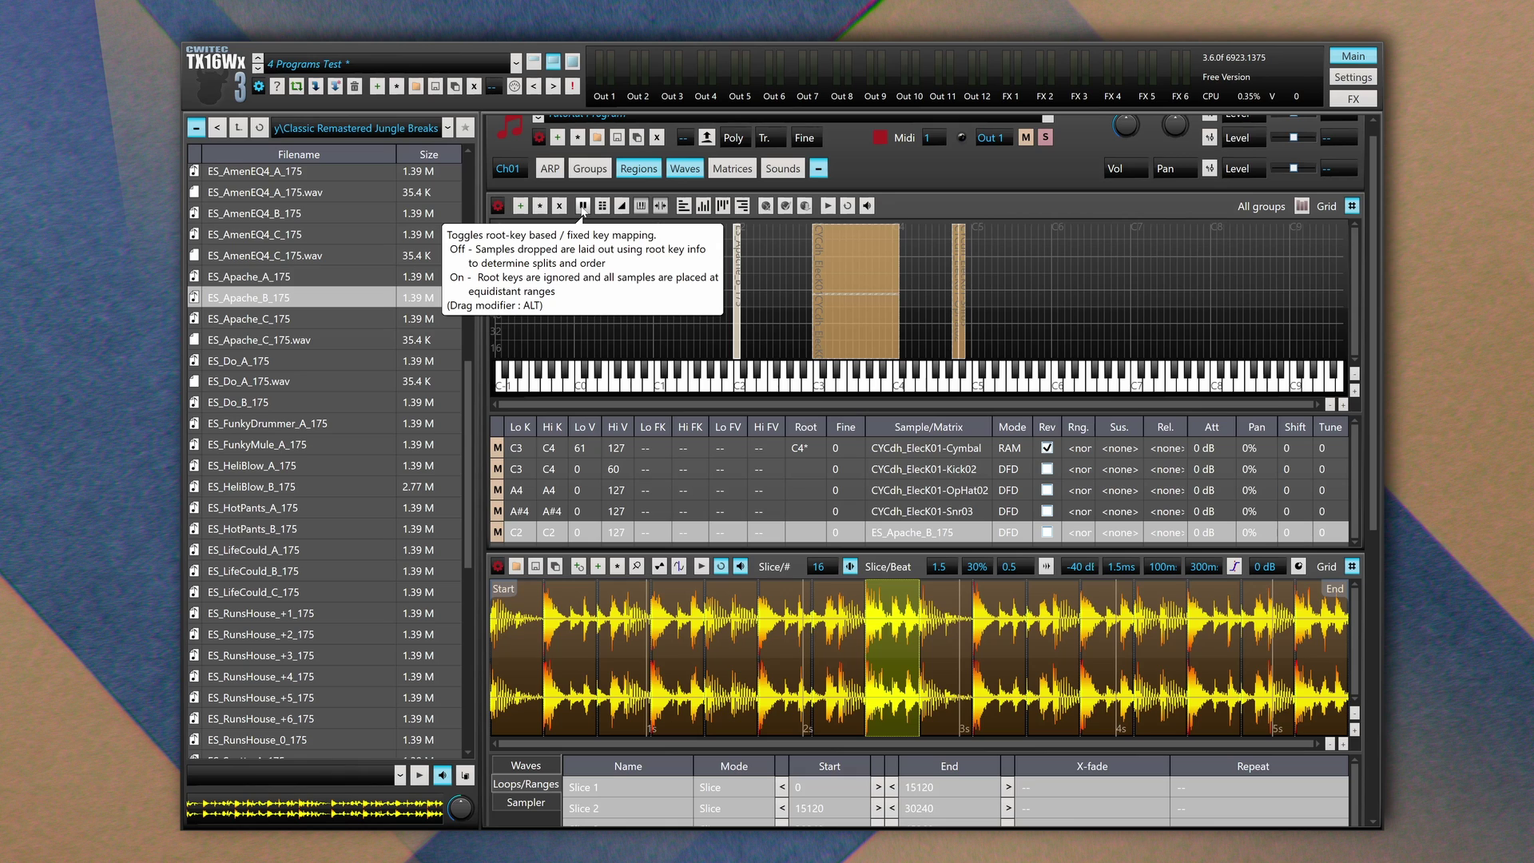
Turn on fixed-key mapping, drop the slices onto the keyboard from C6, and play one
click(582, 206)
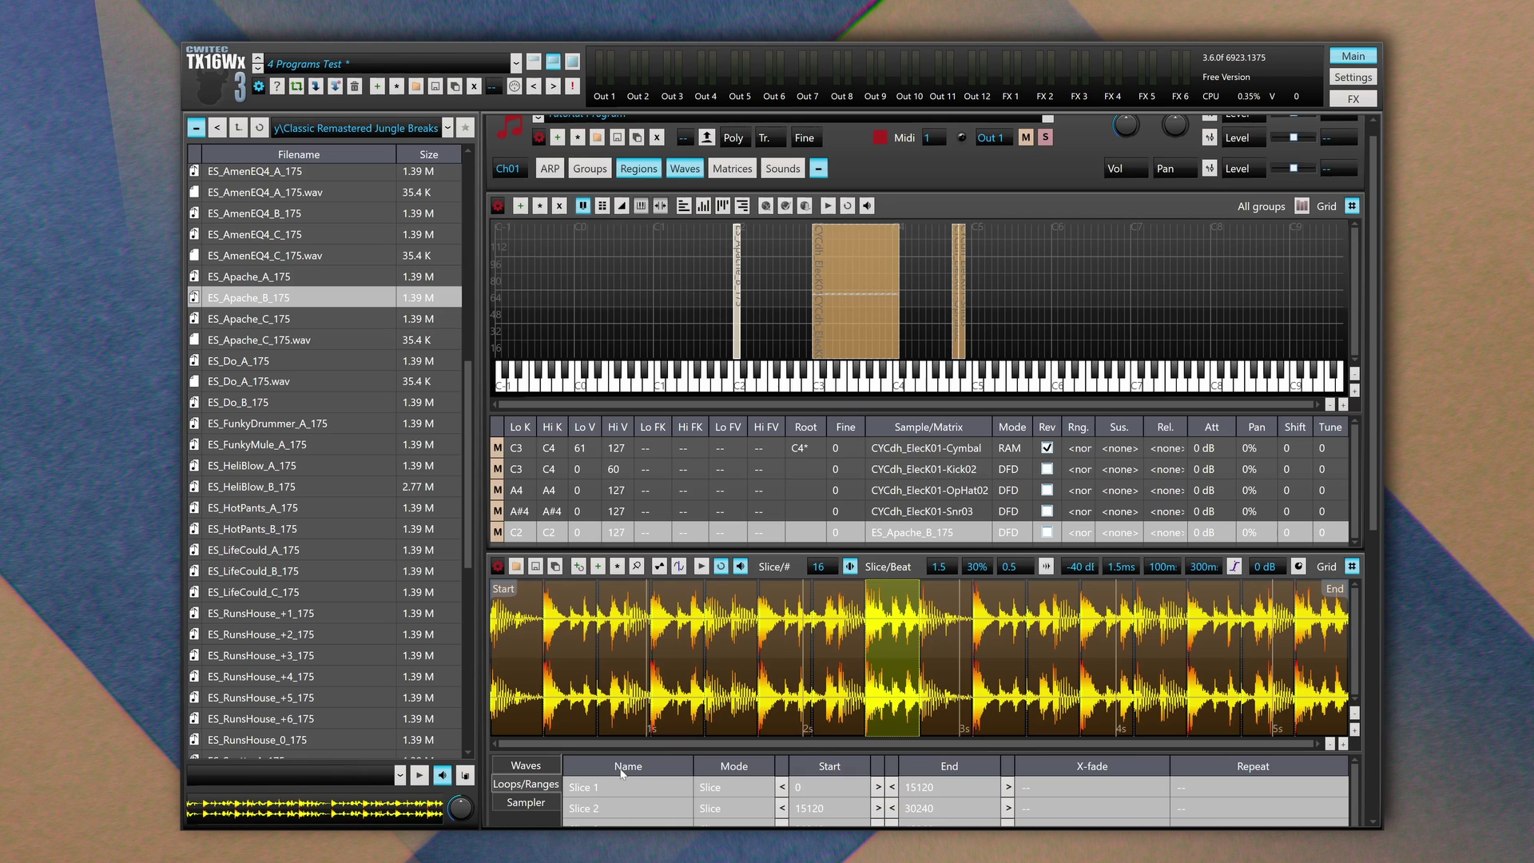
drag(622, 772, 1064, 331)
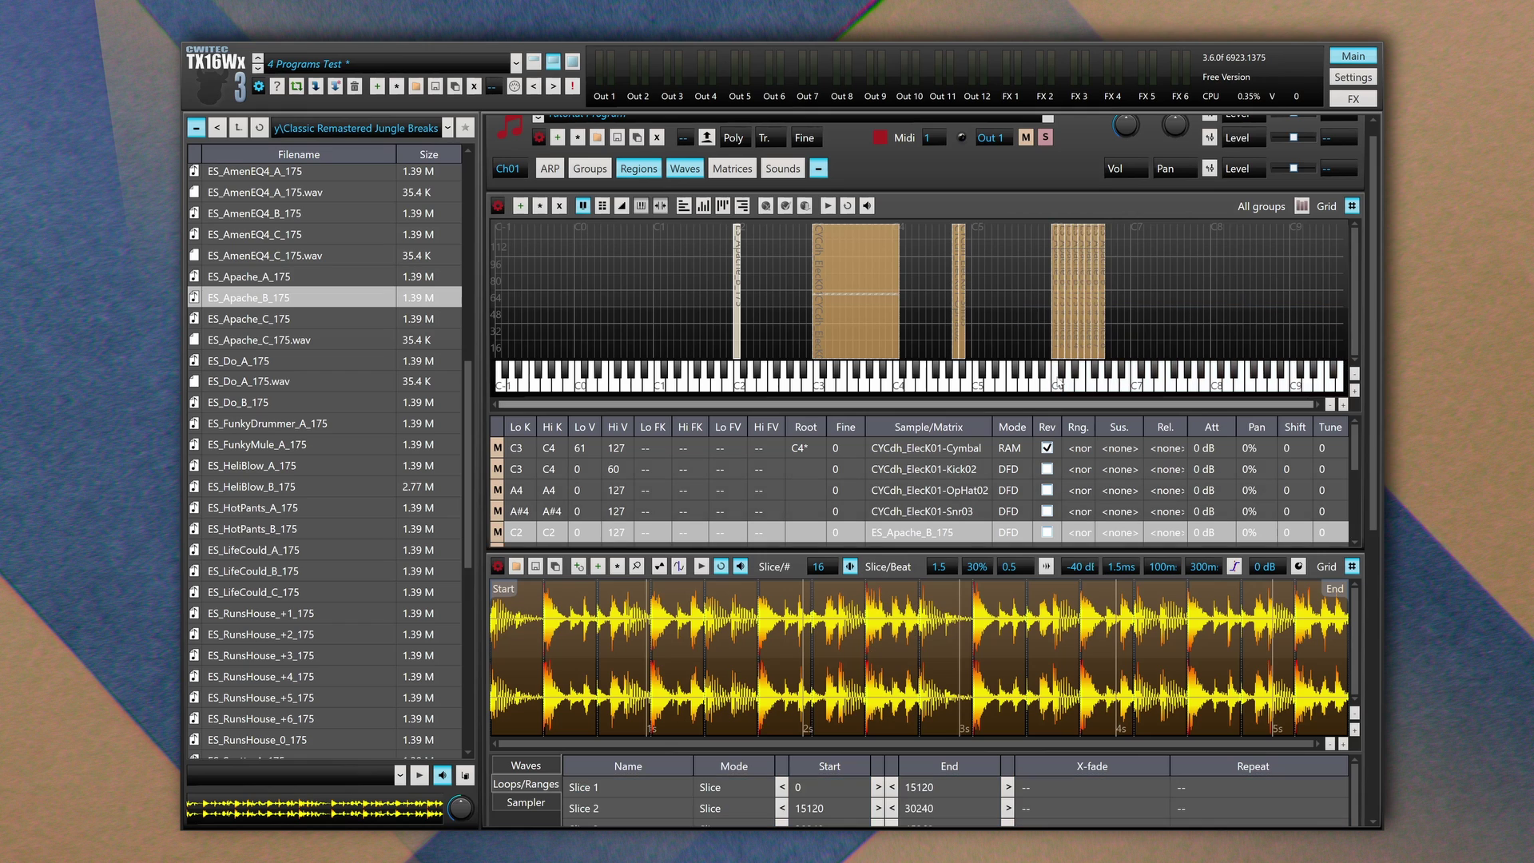
click(1059, 385)
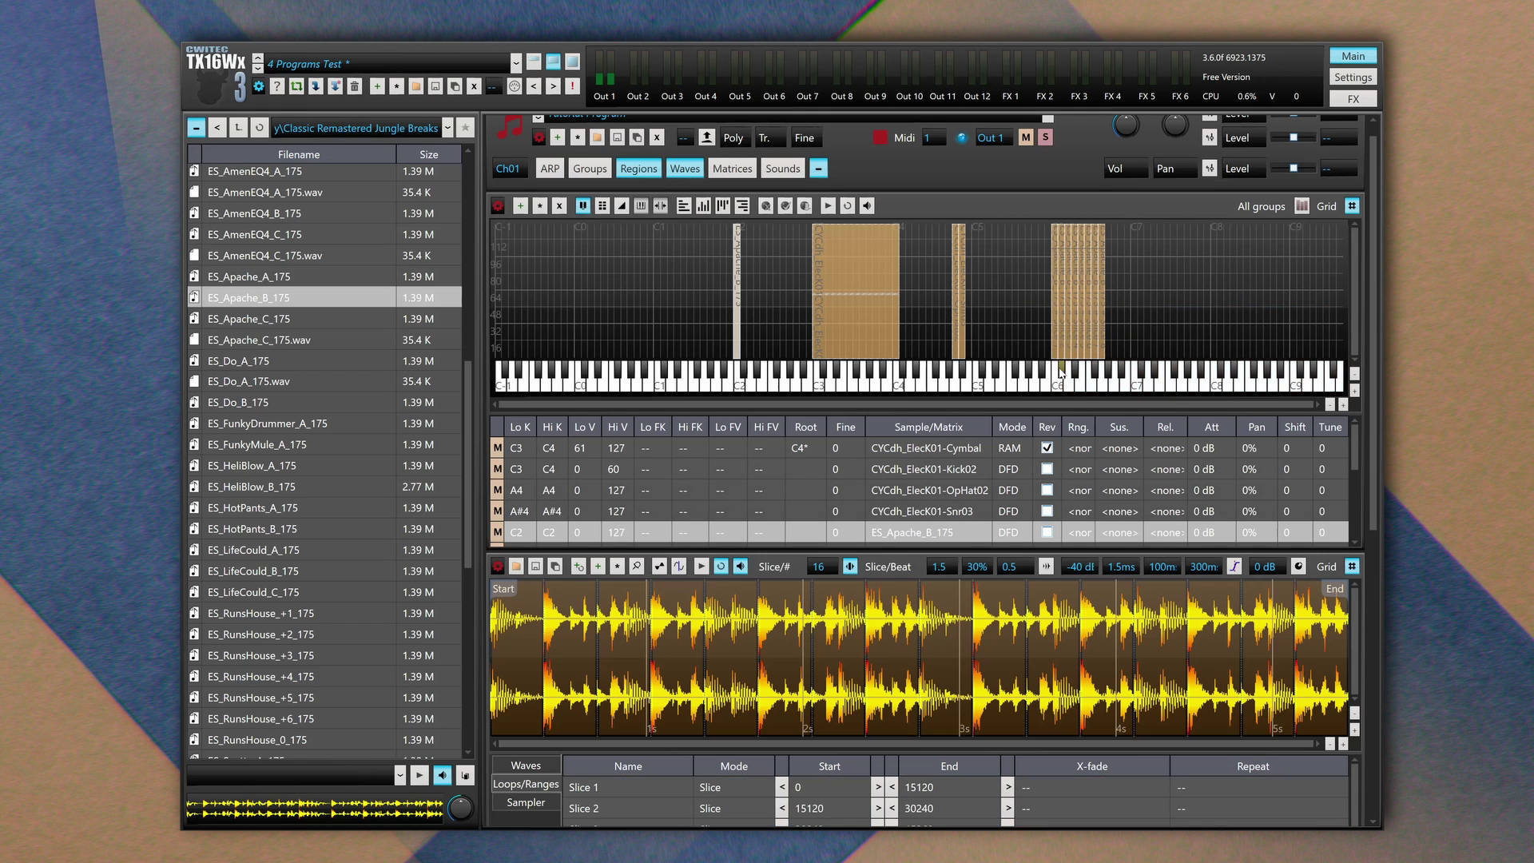
Zoom in at the Slice 1/2 boundary and pull Slice 2's start earlier to 15104
click(1080, 385)
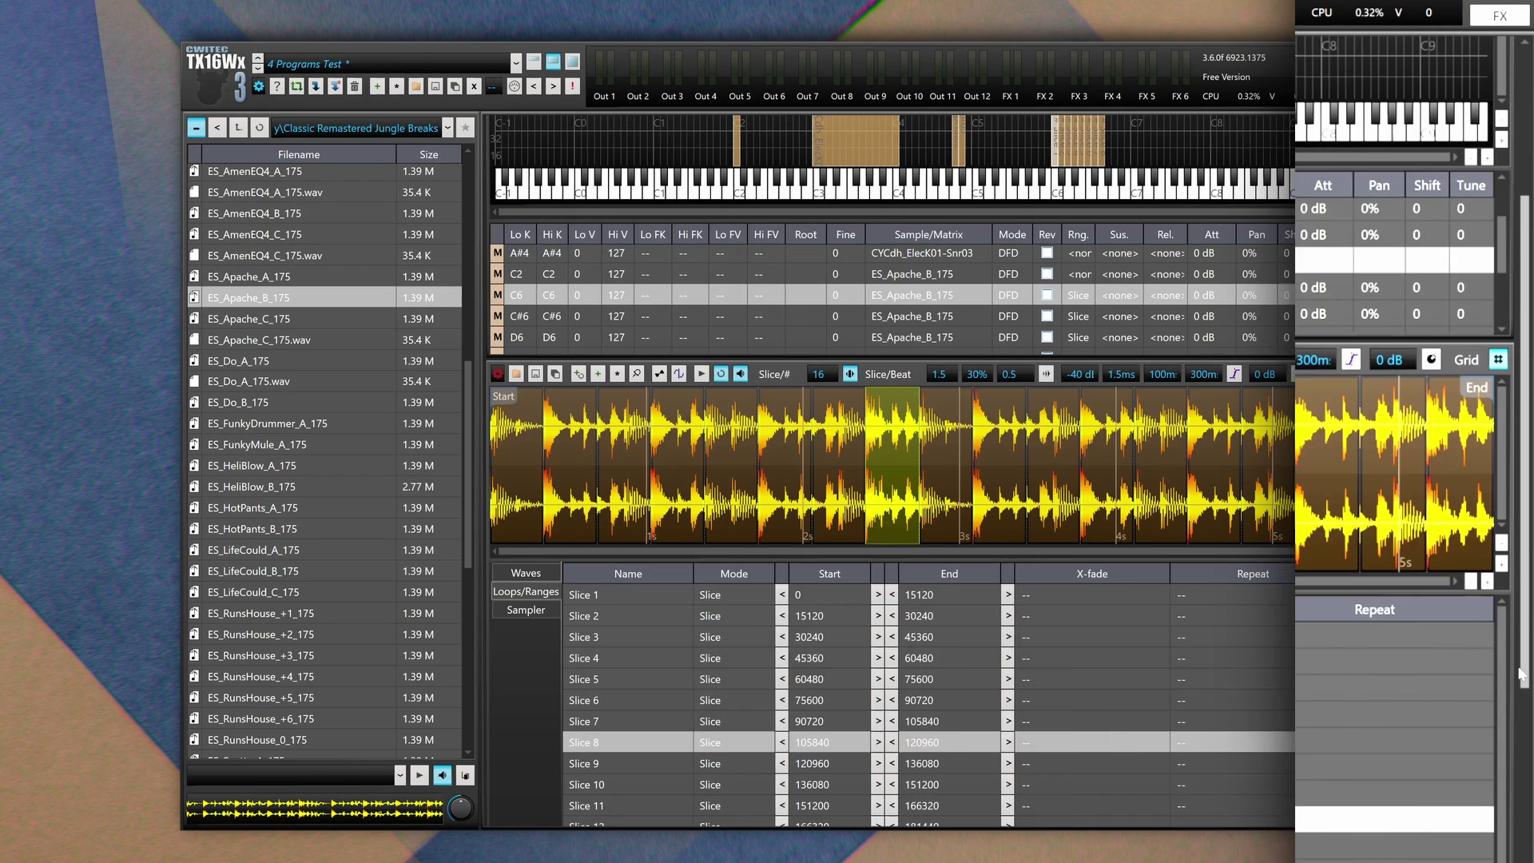
drag(1368, 607, 1368, 633)
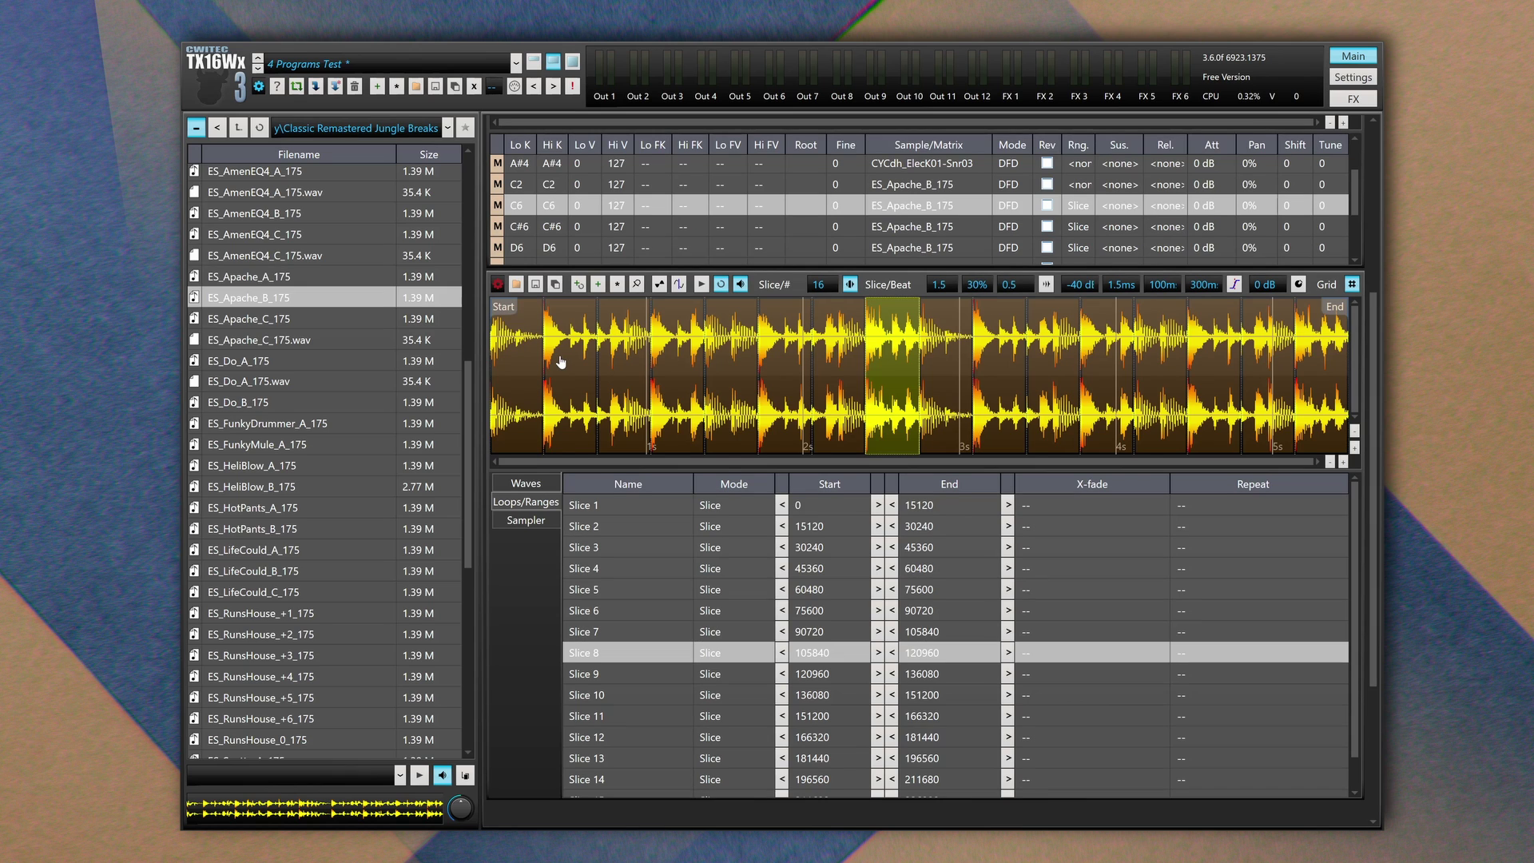
scroll(802, 391, up, 3)
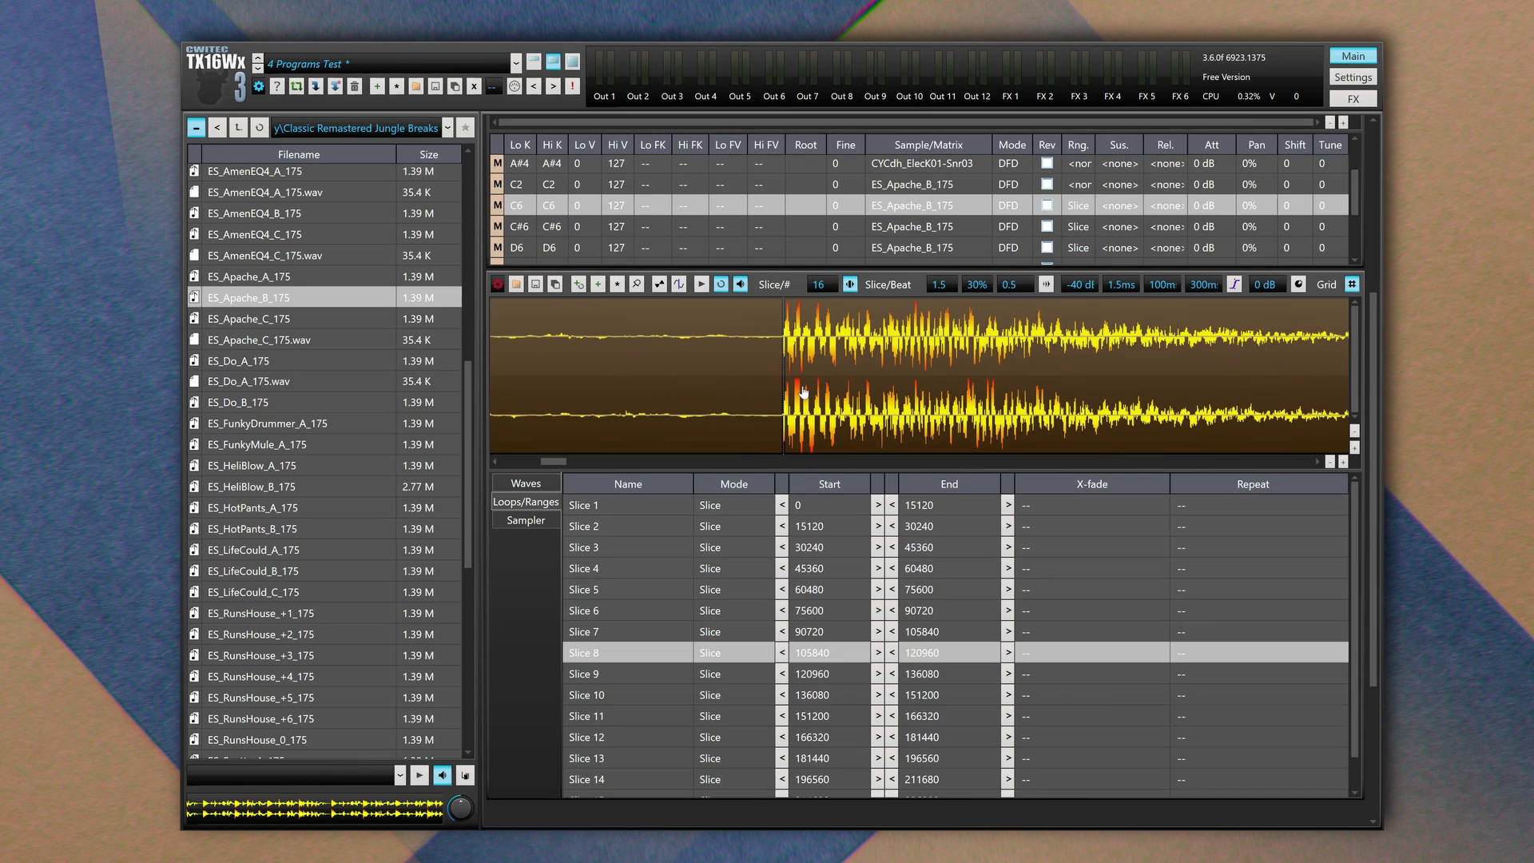
click(803, 391)
drag(785, 369, 778, 368)
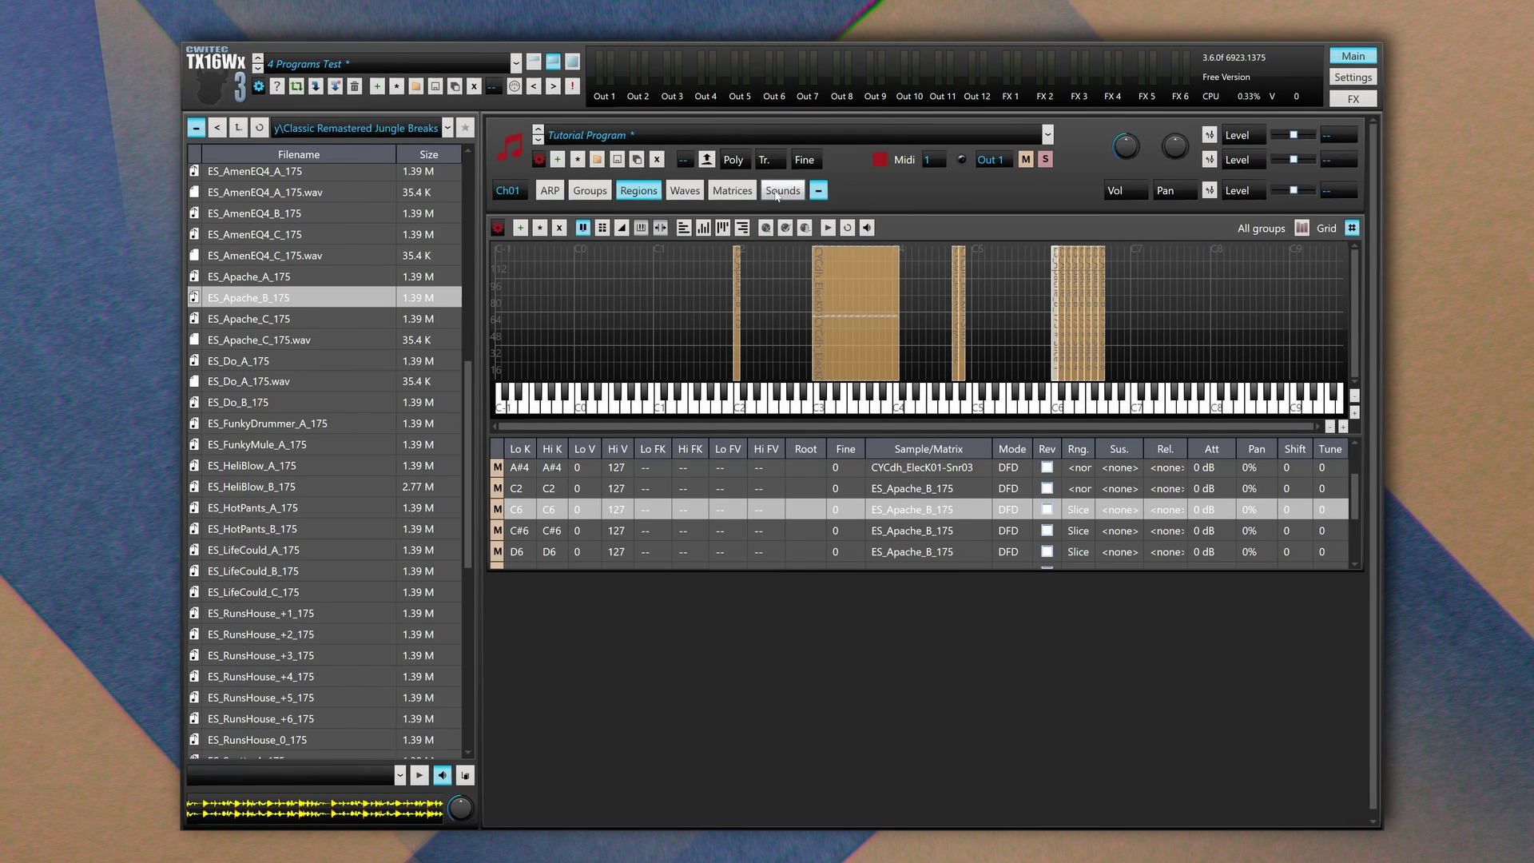
Add a New Sound on the Sounds page, then show the Groups list with New Group
click(781, 192)
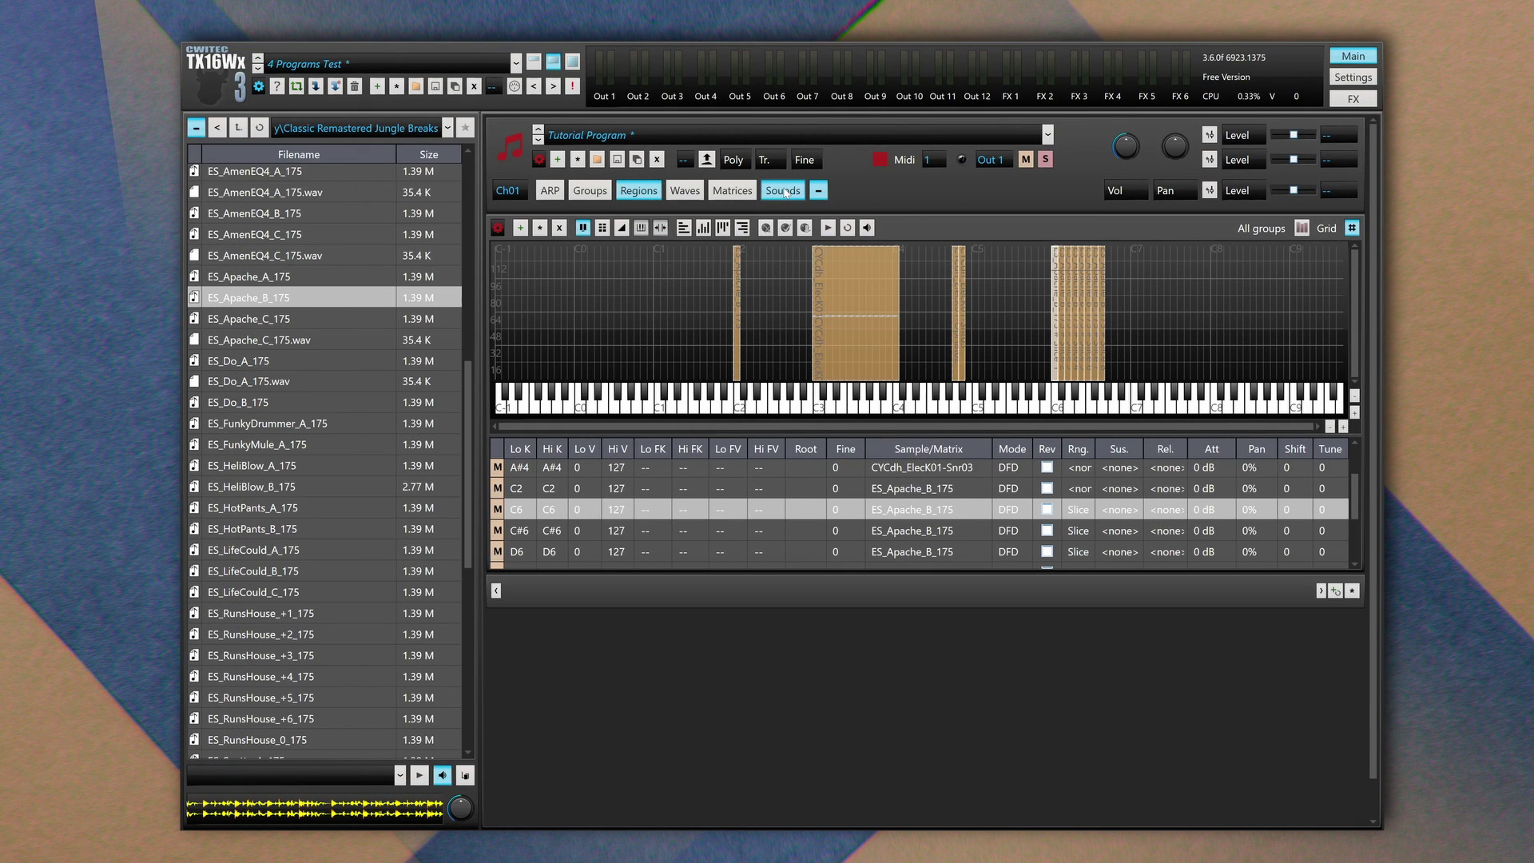
click(1334, 591)
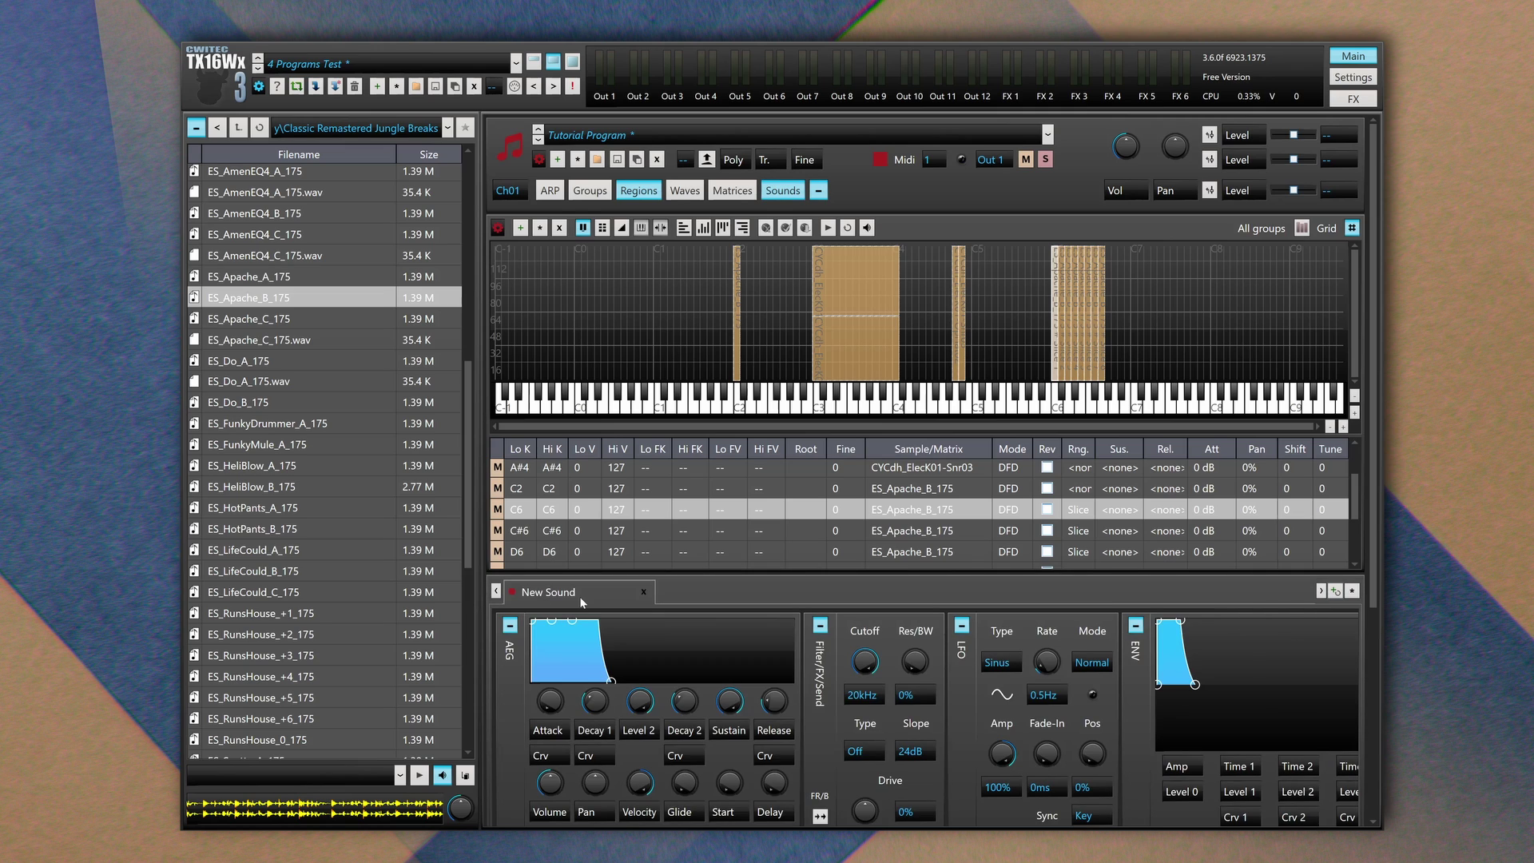
click(589, 190)
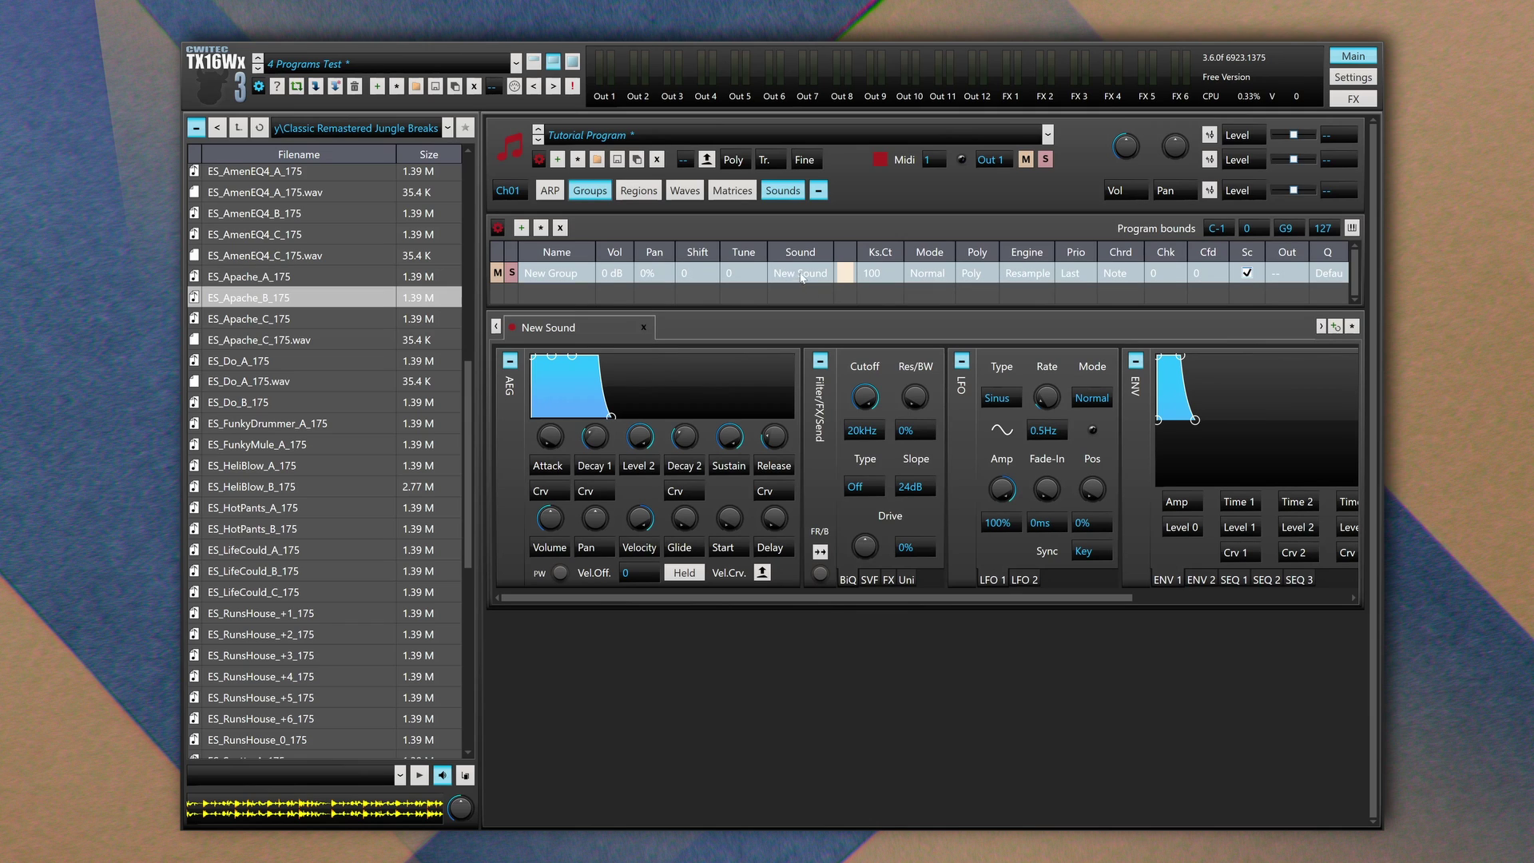
Rename the sound 'Shape Sound', lengthen the AEG attack and hold, and set Attack Crv to 15%
double_click(575, 325)
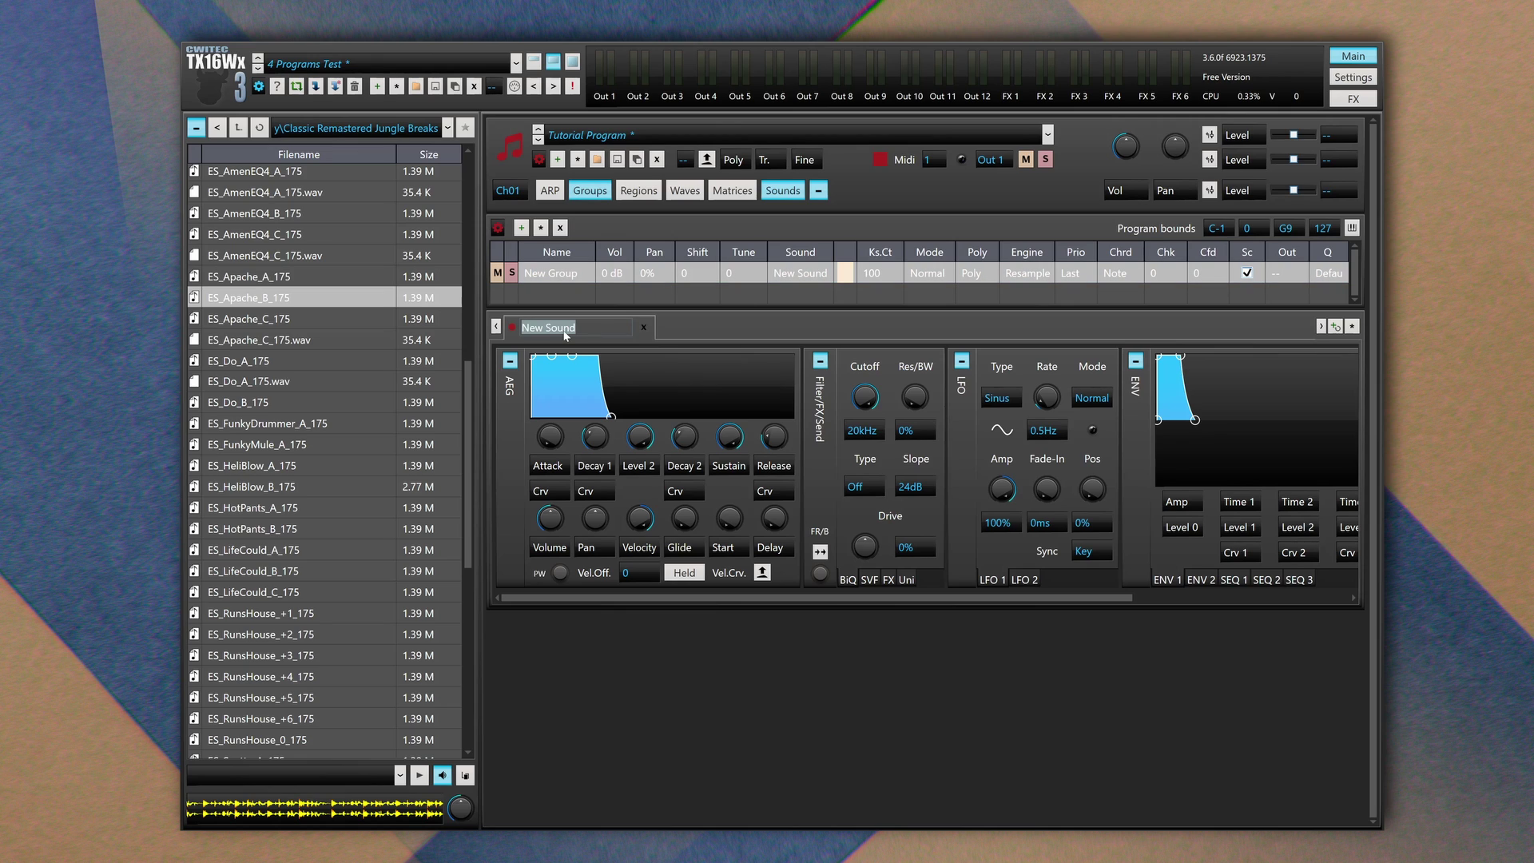
text(Shape Sound)
mouse_move(560, 361)
mouse_down()
mouse_move(578, 359)
mouse_move(578, 382)
mouse_up()
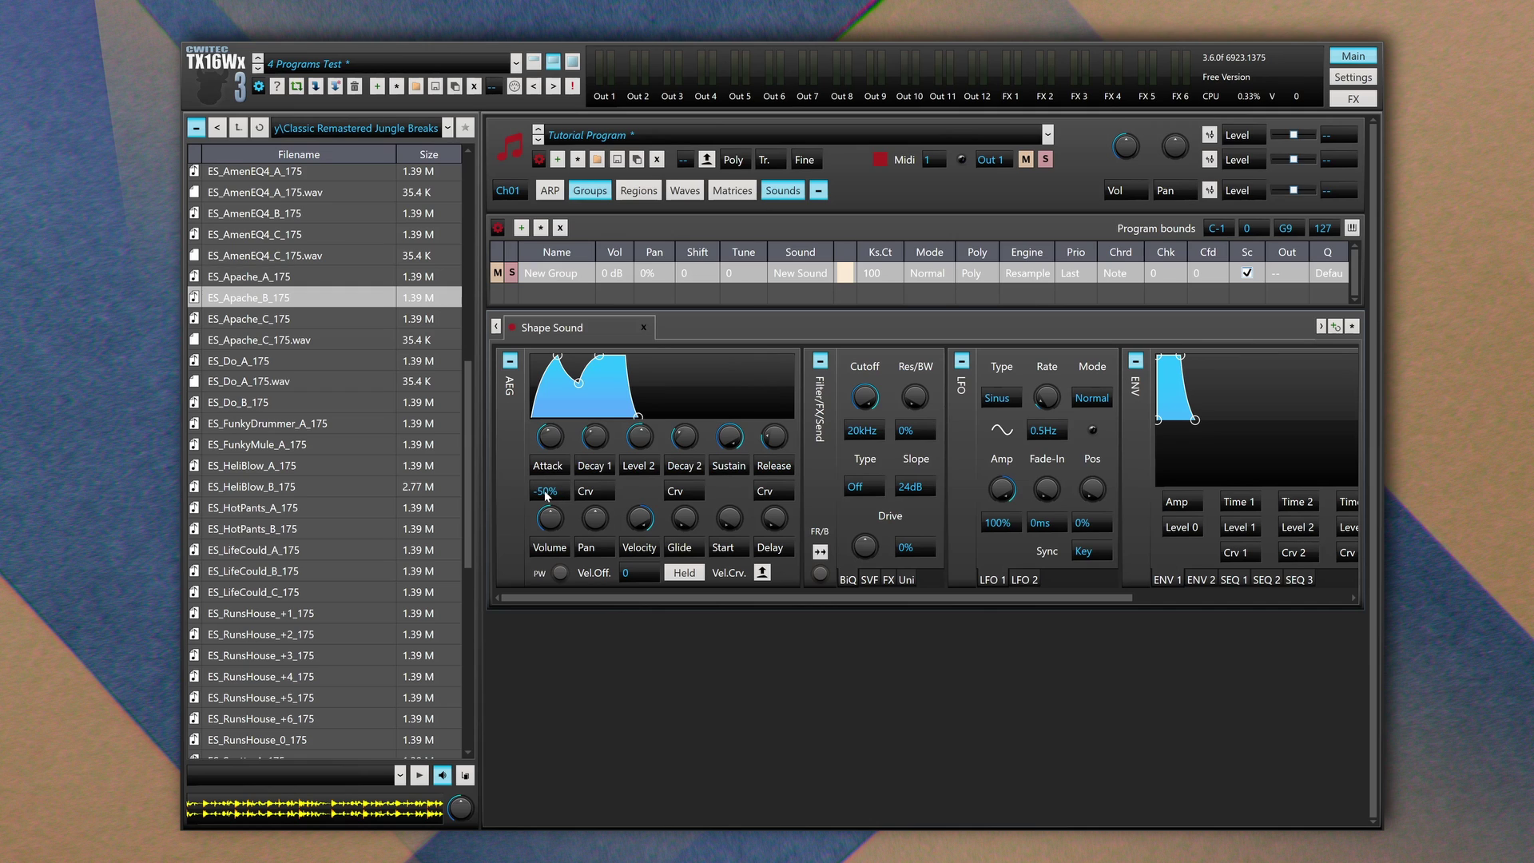
drag(544, 491, 628, 491)
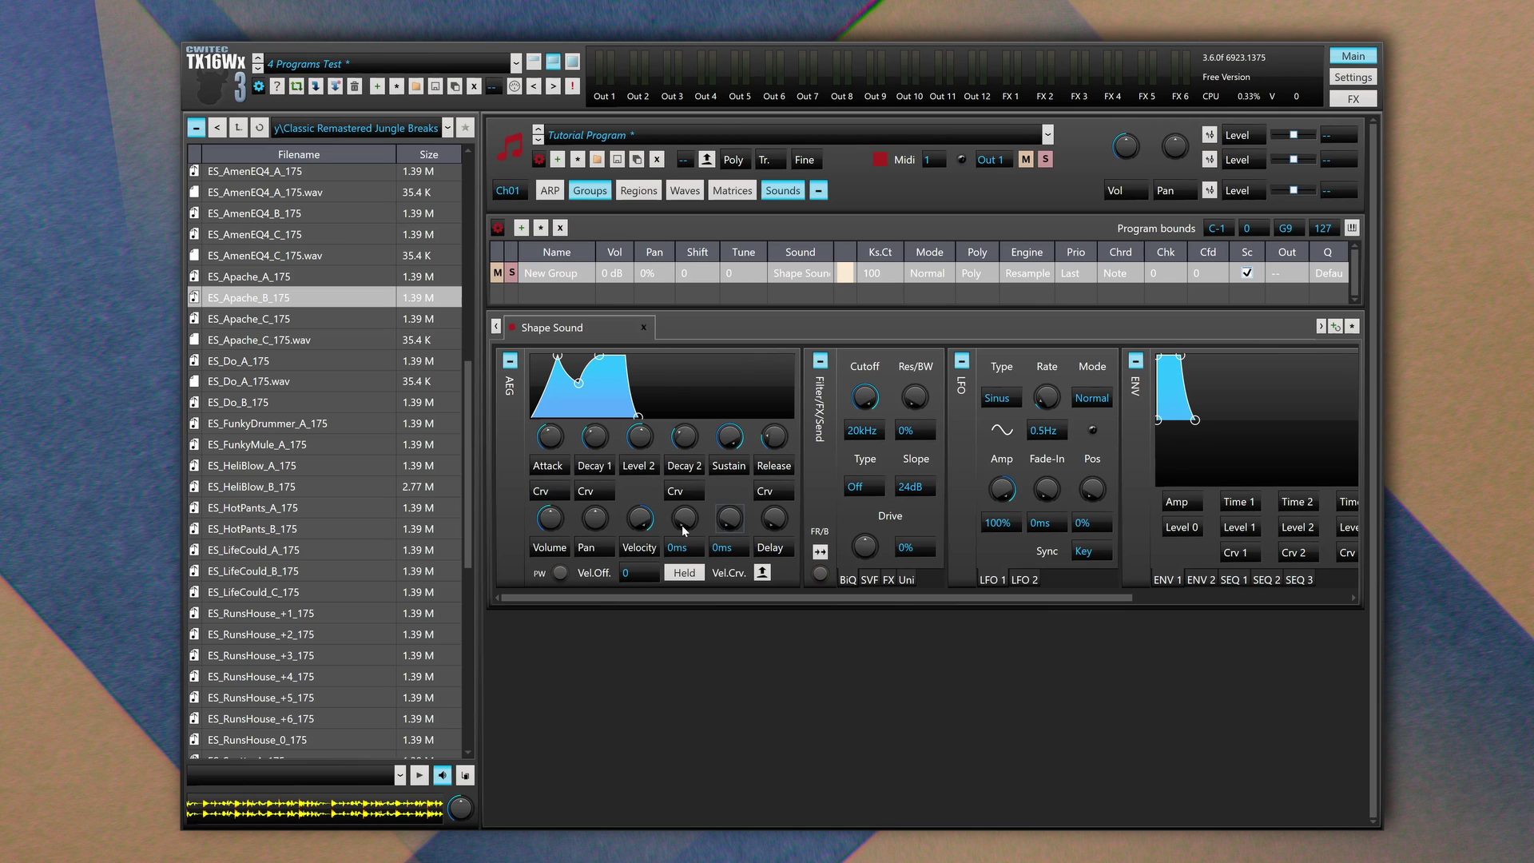
Scroll the Shape Sound editor to the right to reveal more of its panels
scroll(684, 530, up, 3)
scroll(683, 548, down, 3)
click(775, 519)
drag(799, 599, 859, 604)
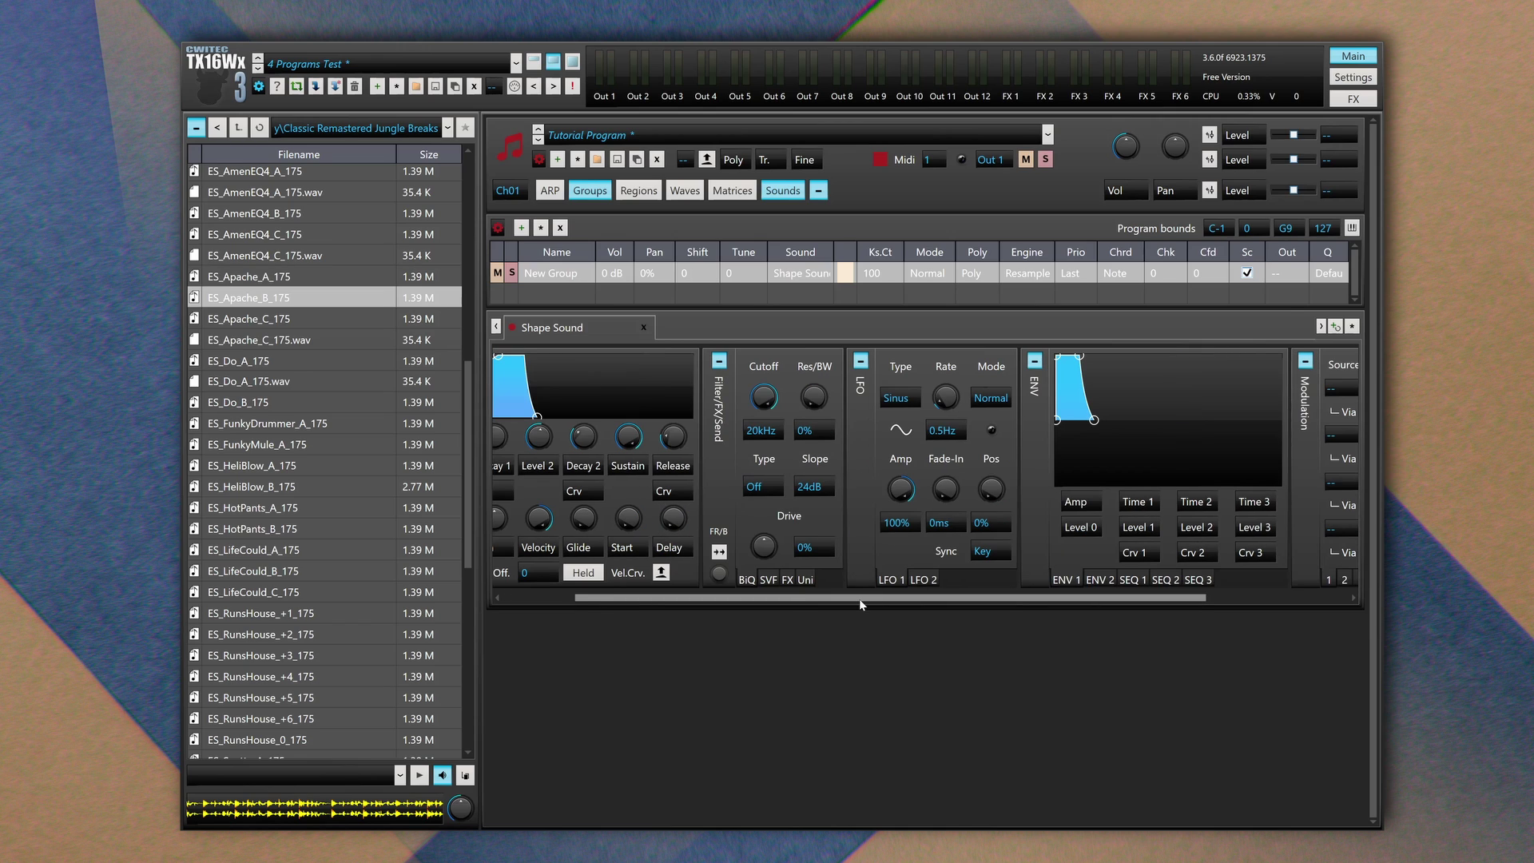
scroll(859, 597, right, 1)
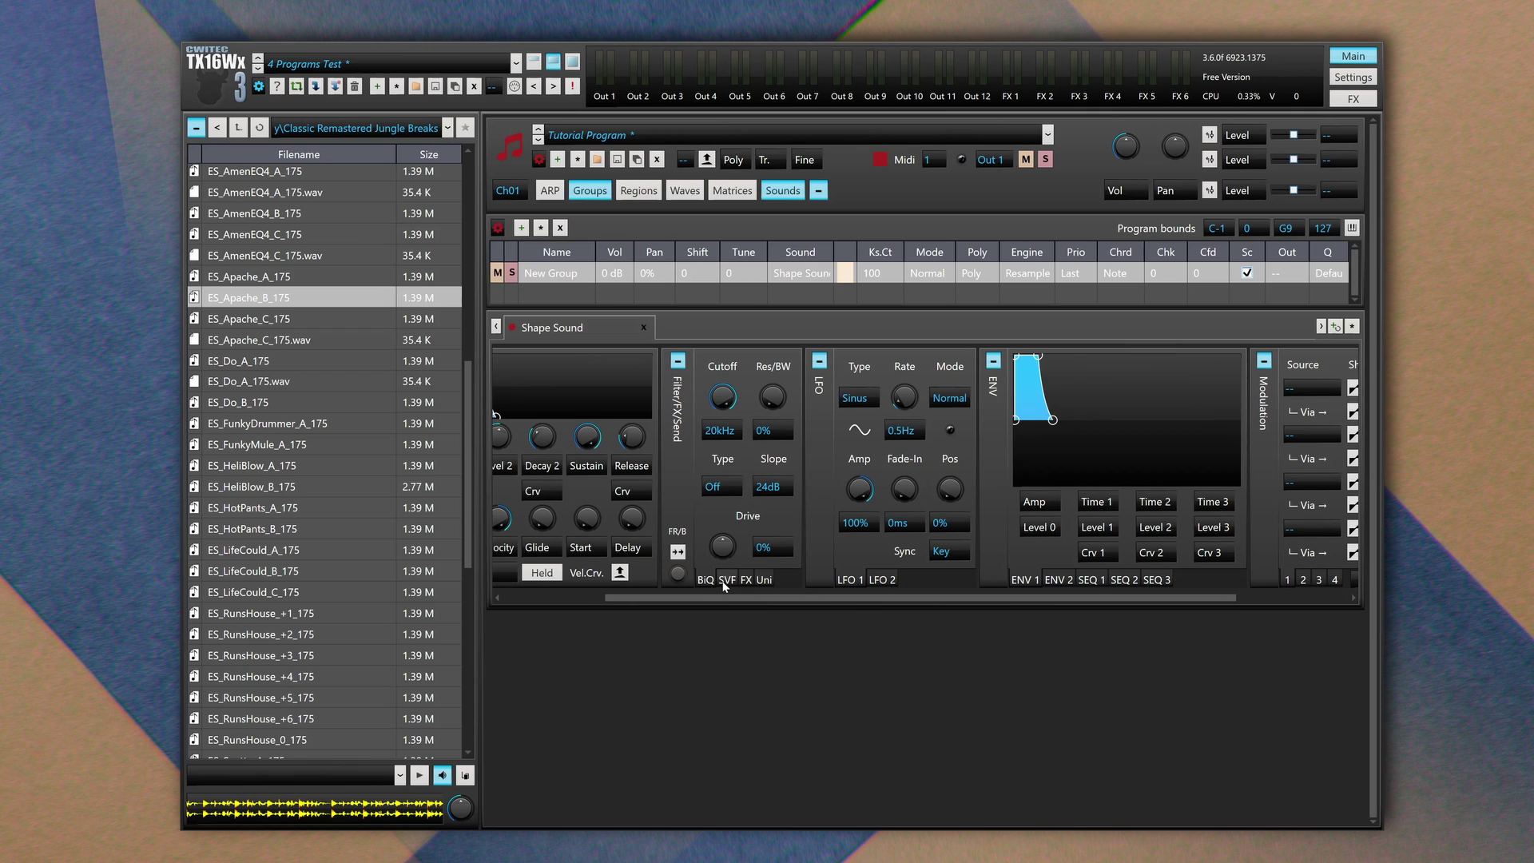
Browse the SVF, effect send and unison pages, then return to the biquad filter controls
click(723, 582)
click(746, 581)
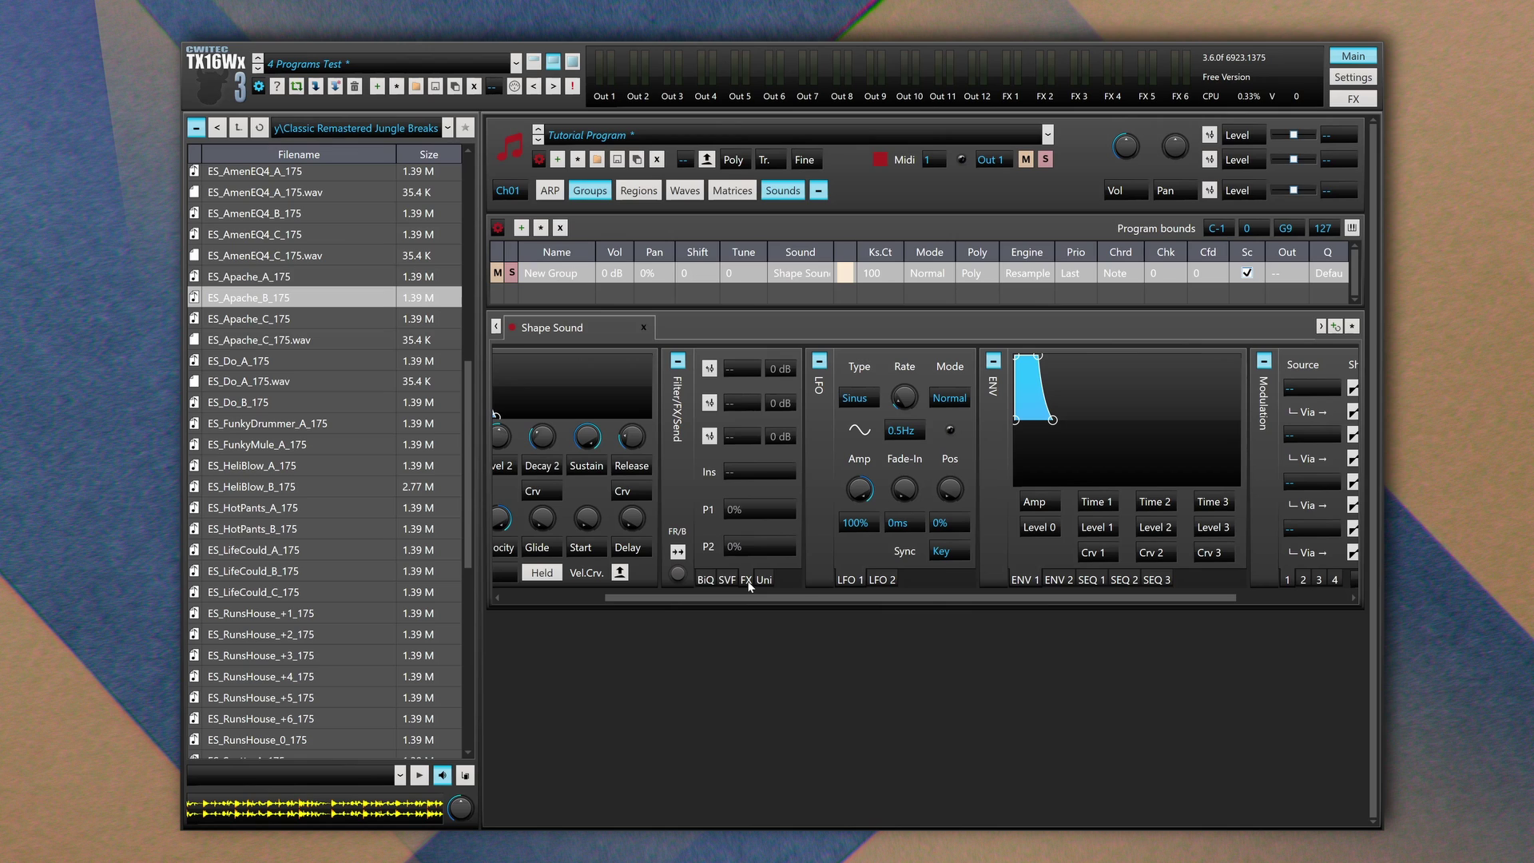
click(762, 581)
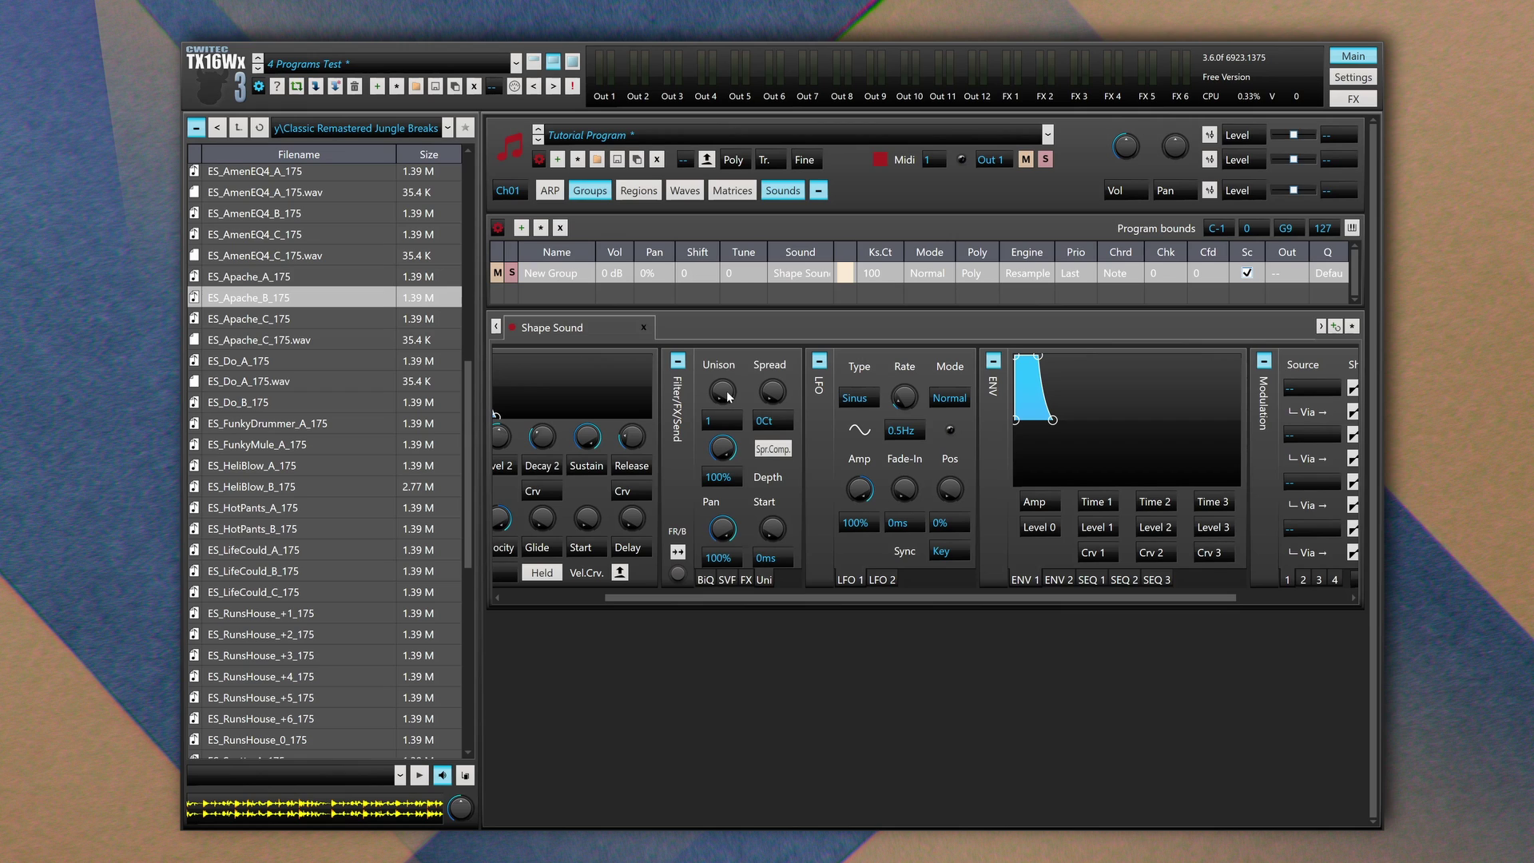
click(705, 580)
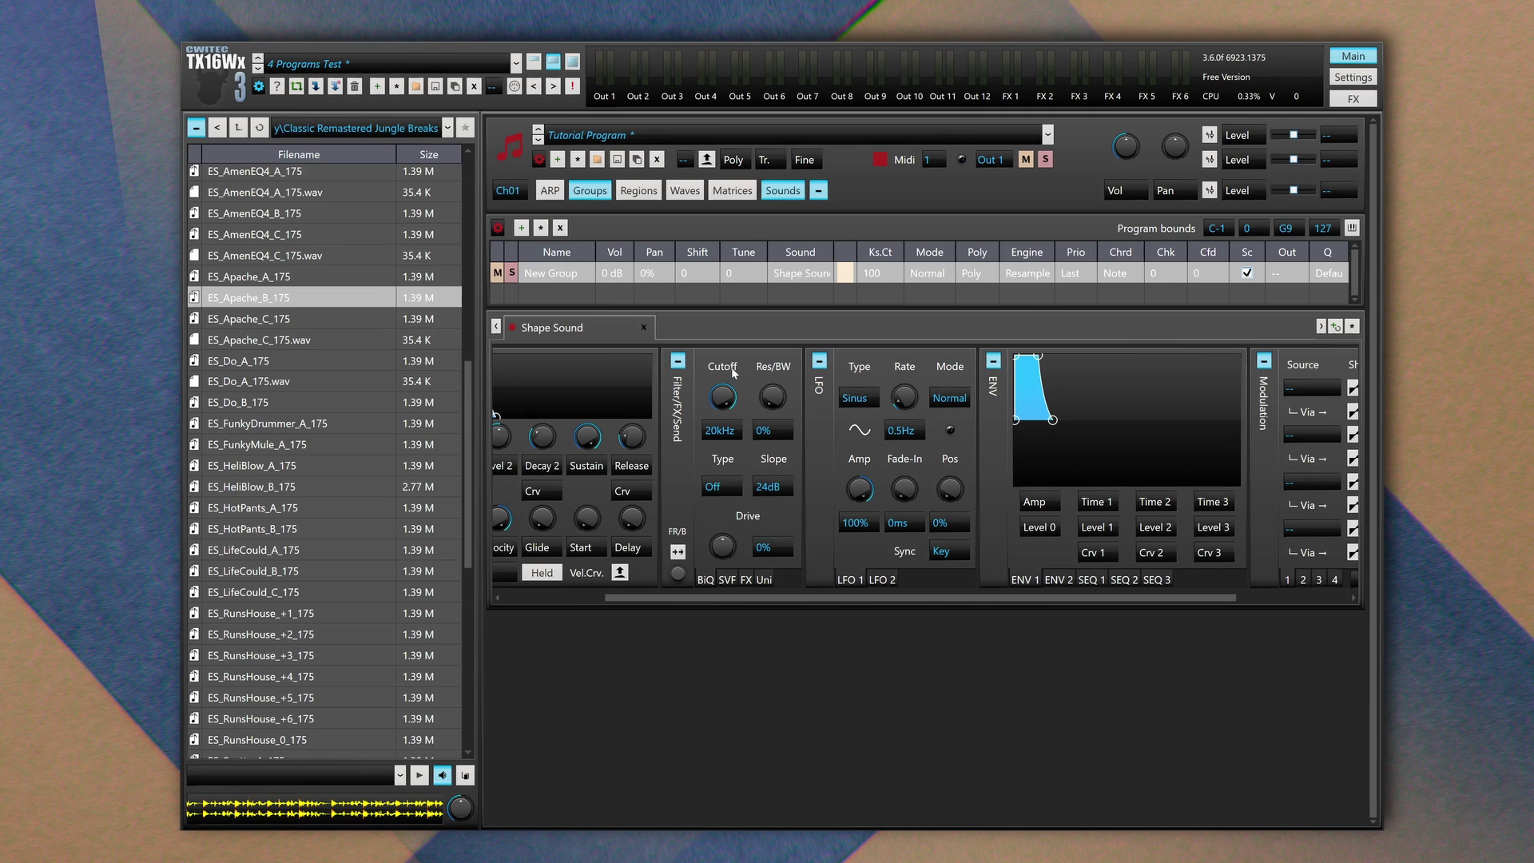
Make the filter a 24dB LowPass and scroll until the Modulation section is visible
click(719, 486)
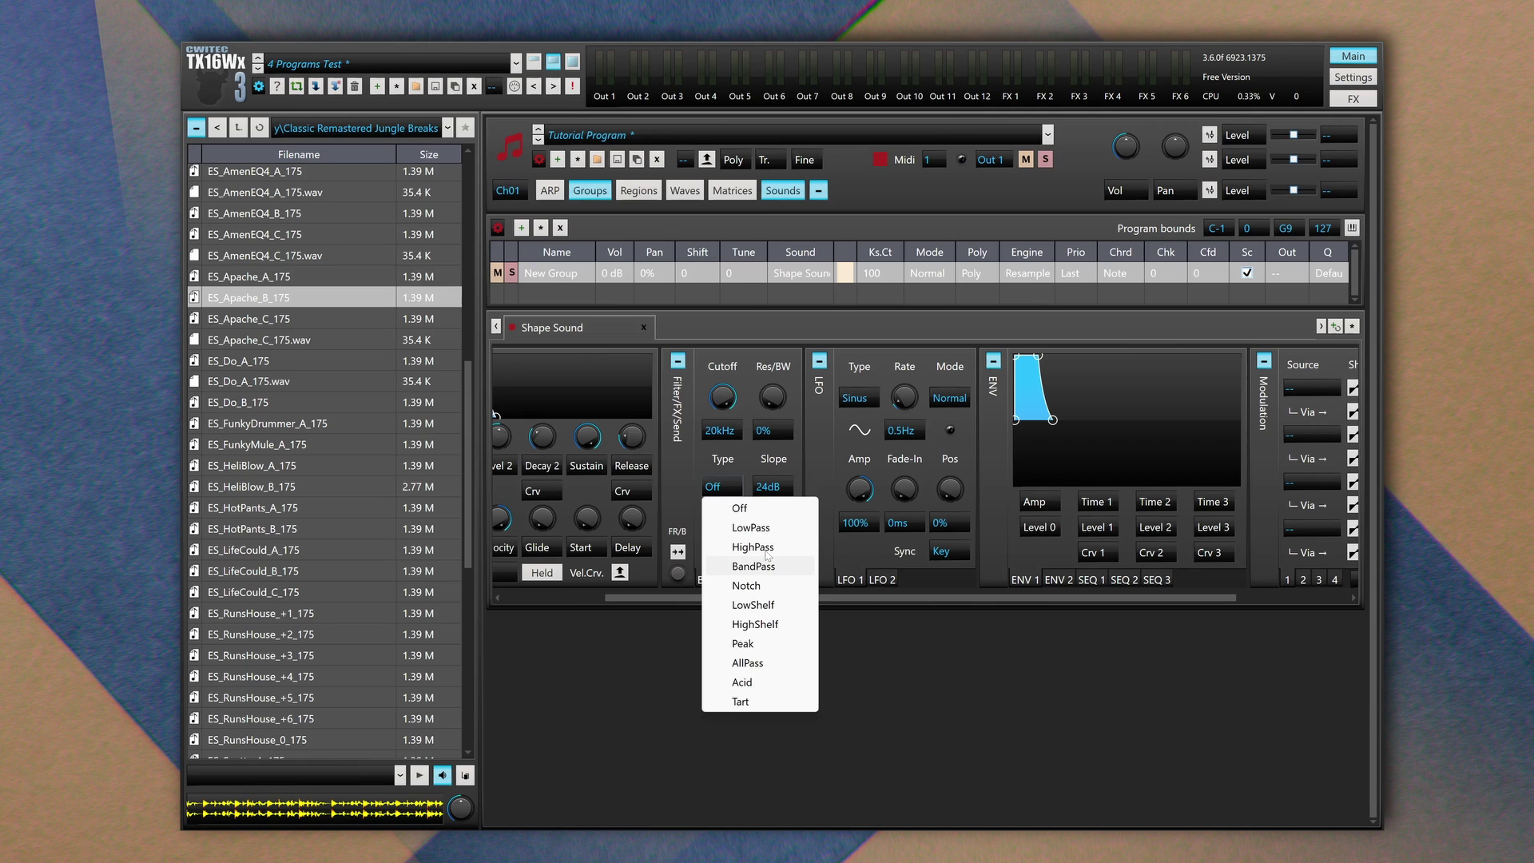
click(772, 527)
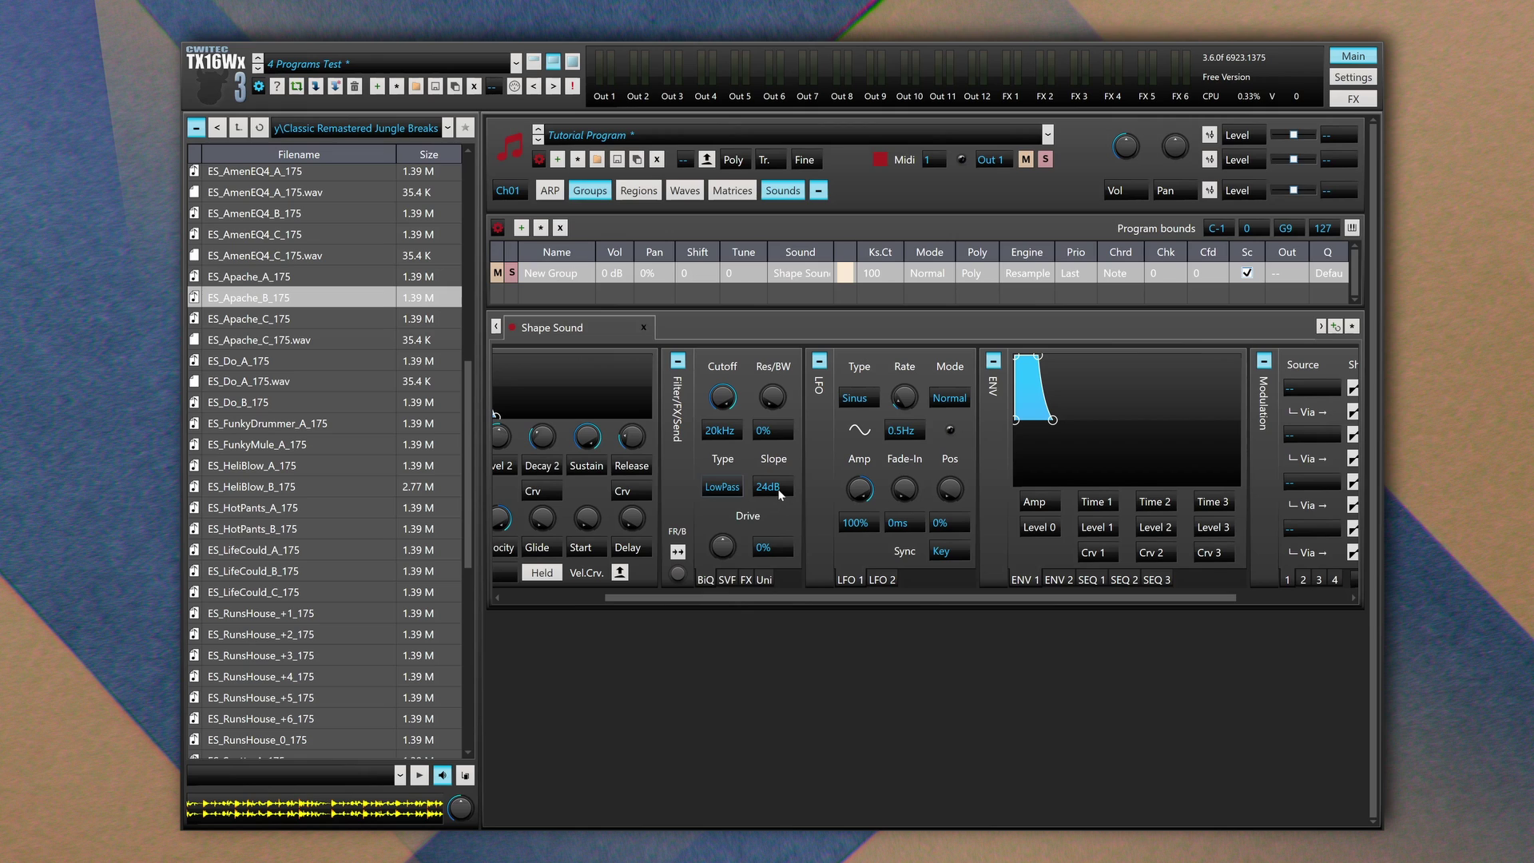
click(772, 486)
click(731, 511)
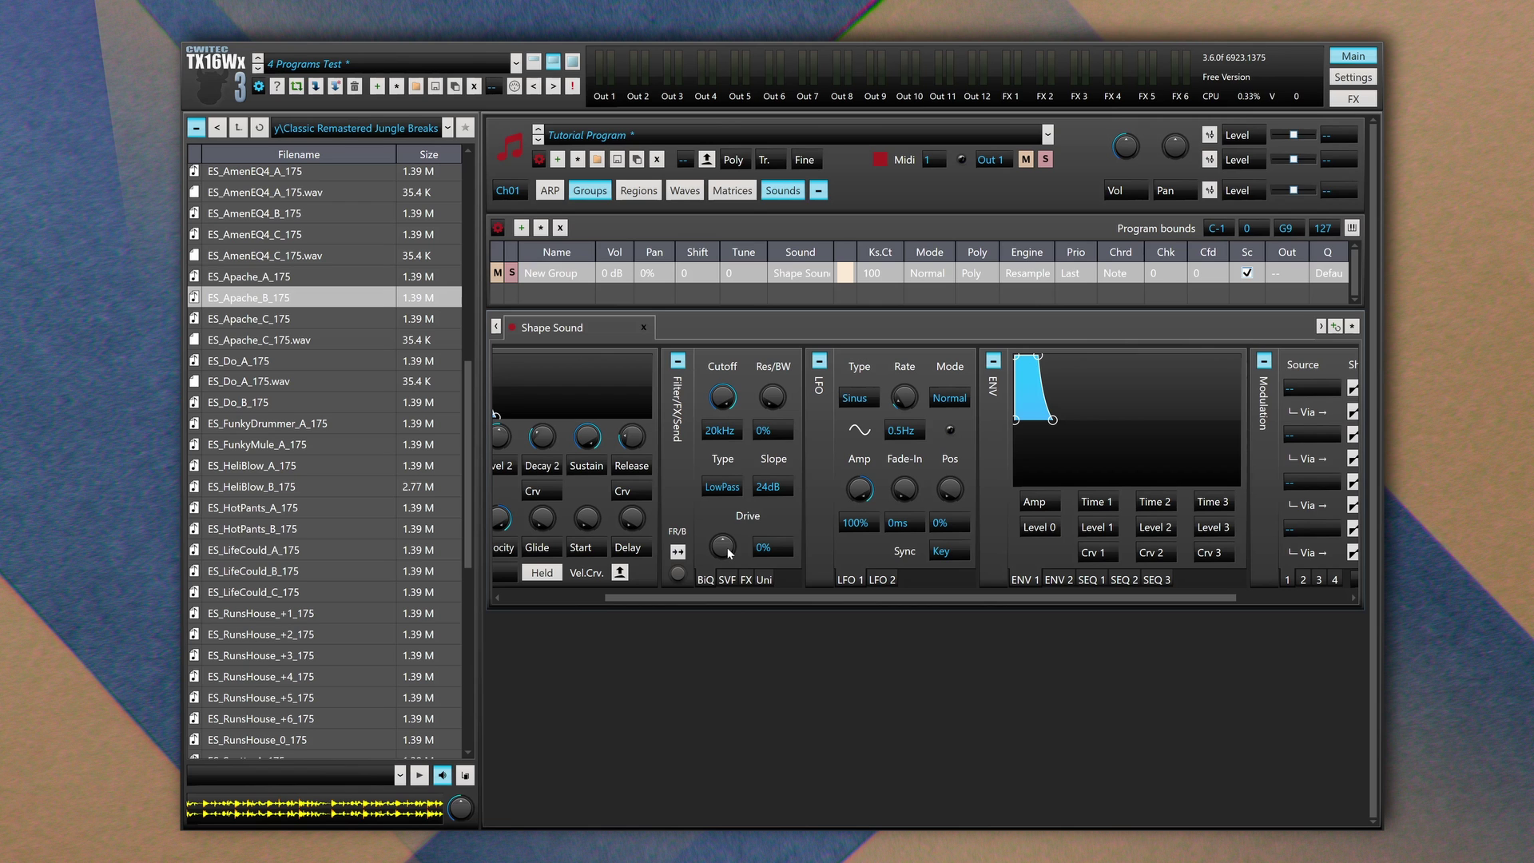
drag(745, 598, 857, 597)
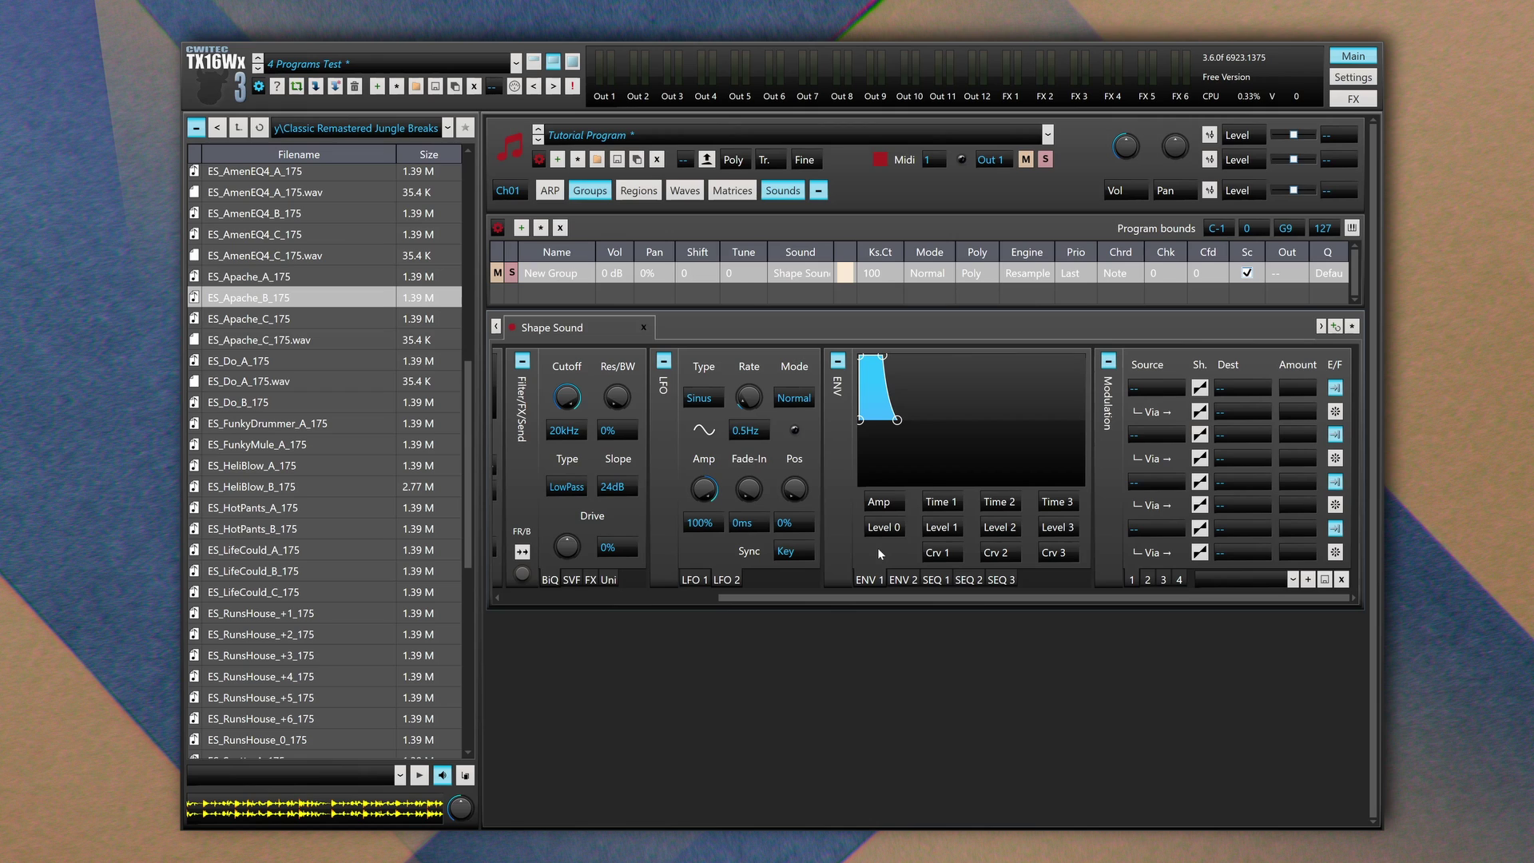
drag(896, 419, 948, 423)
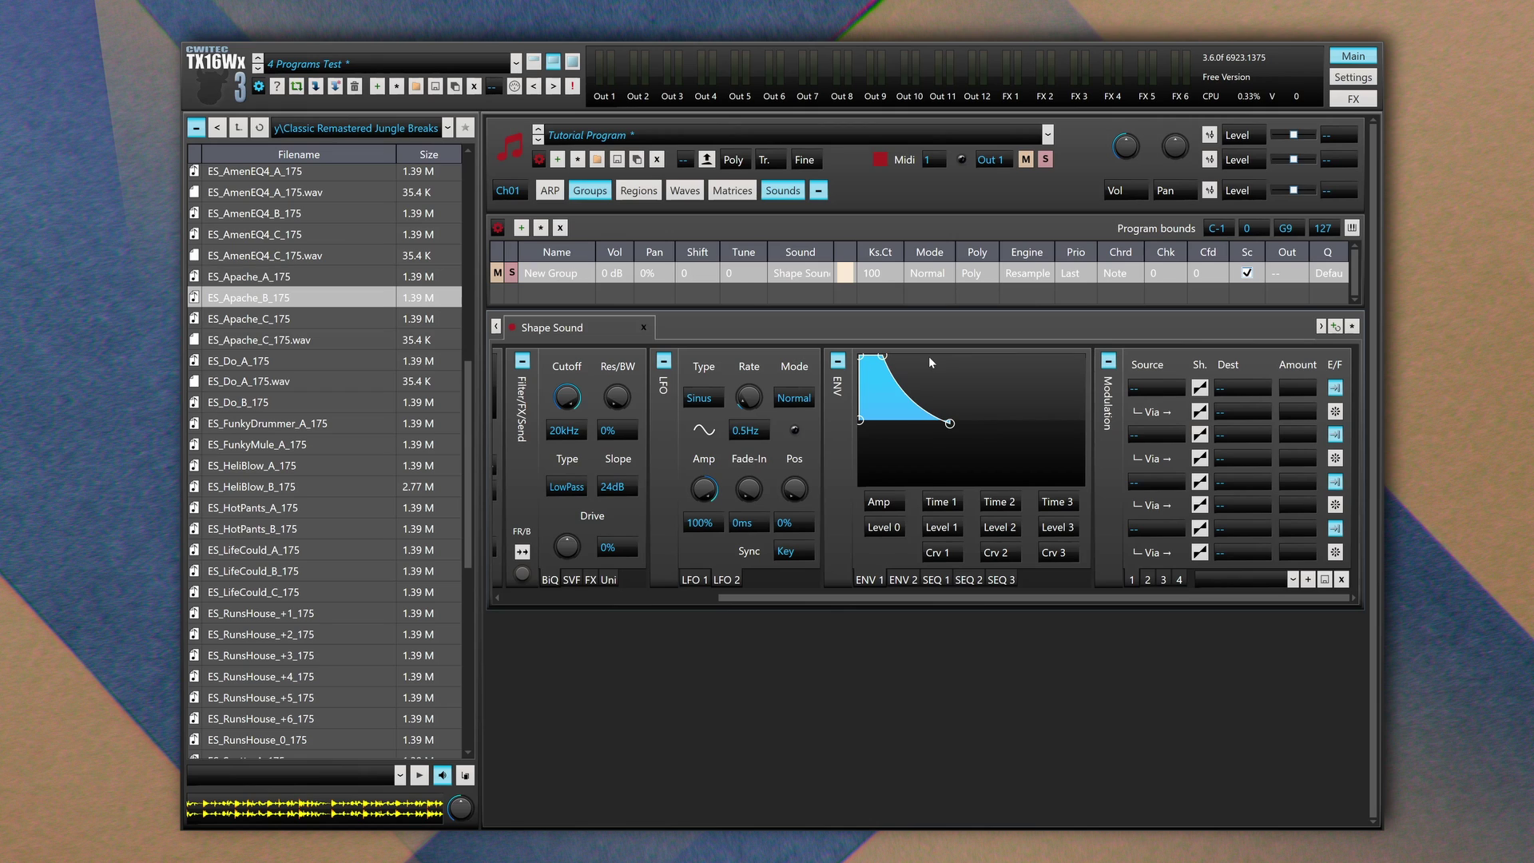
mouse_move(882, 354)
mouse_down()
mouse_move(926, 377)
mouse_move(897, 357)
mouse_up()
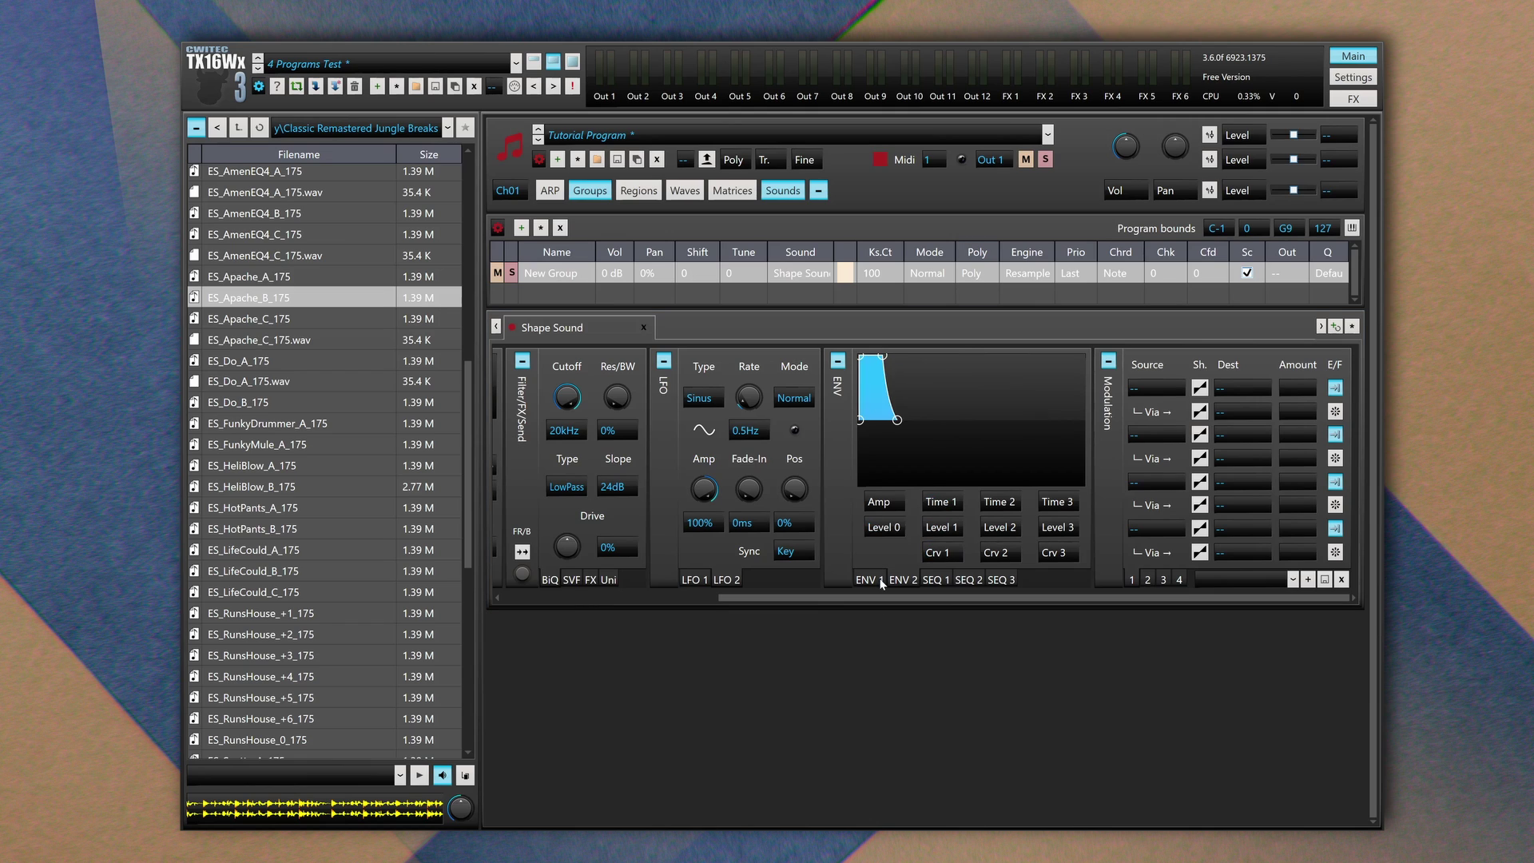
Give the first step sequencer 16 steps and draw its step values
click(935, 585)
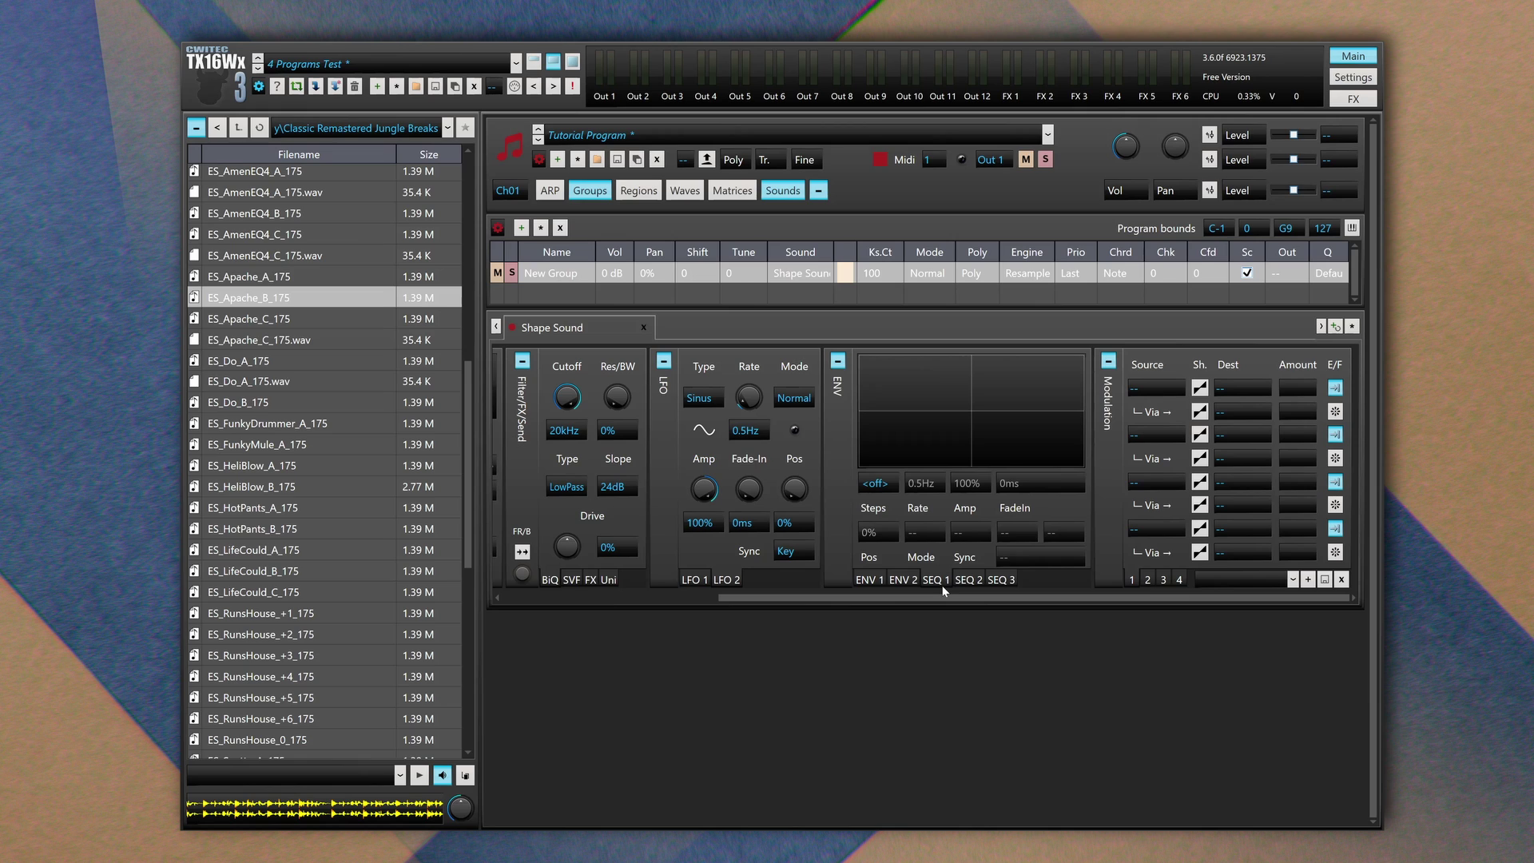
click(878, 483)
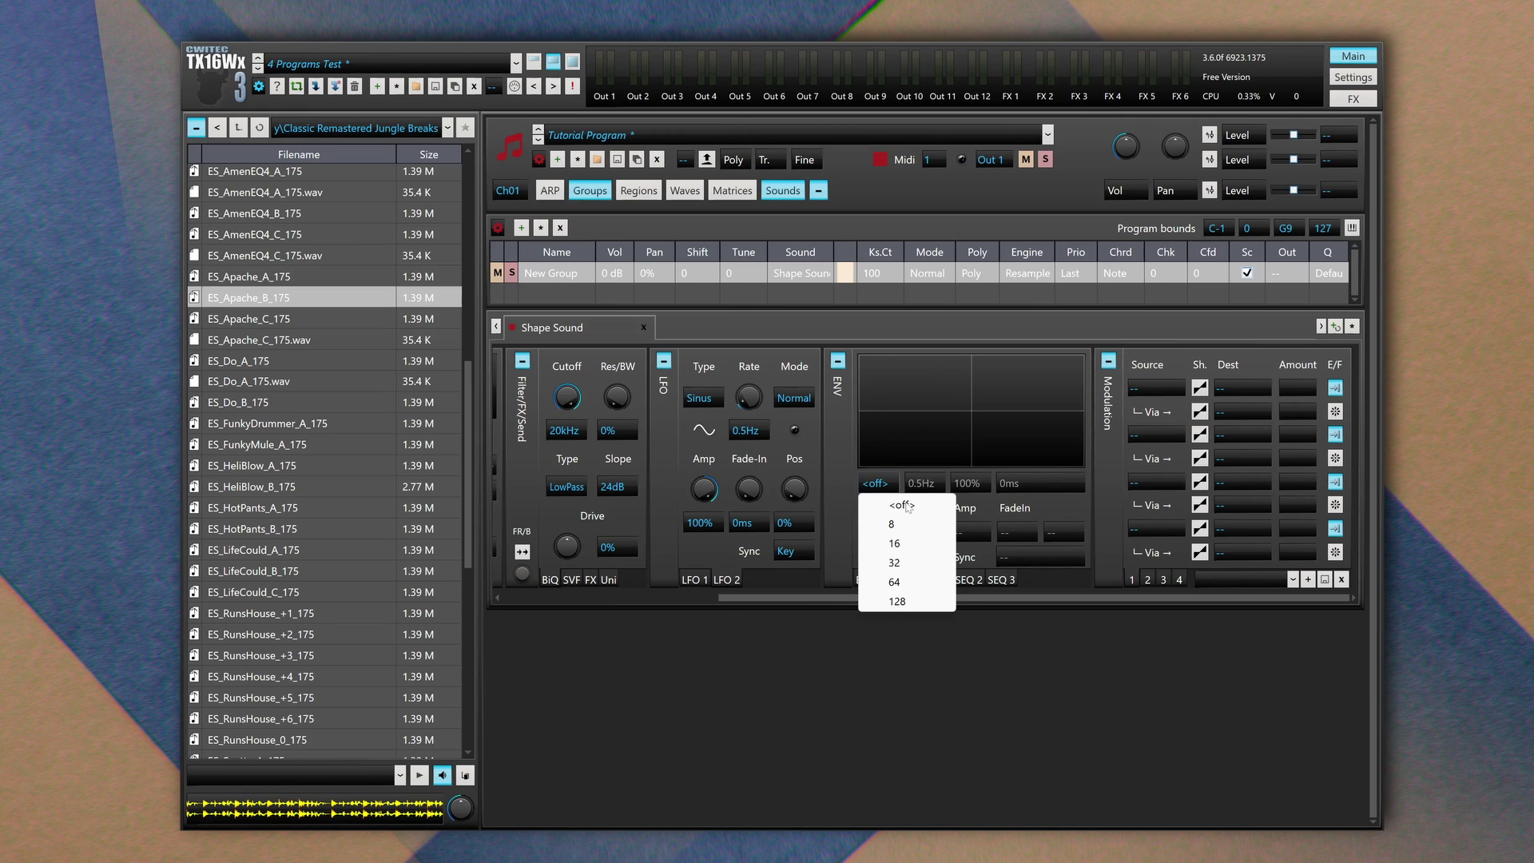
click(927, 546)
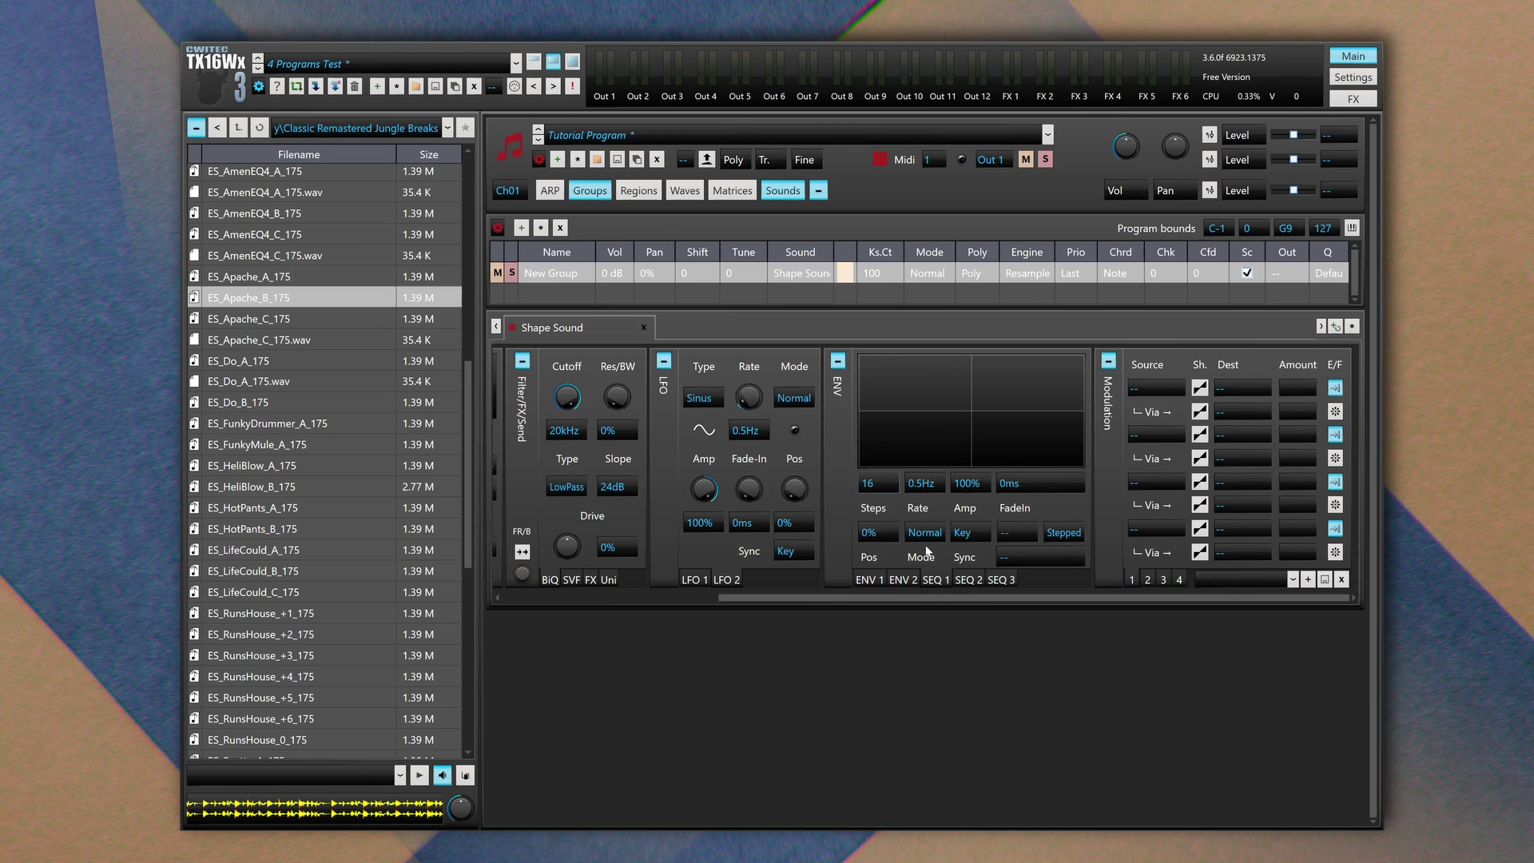
drag(863, 407, 1080, 392)
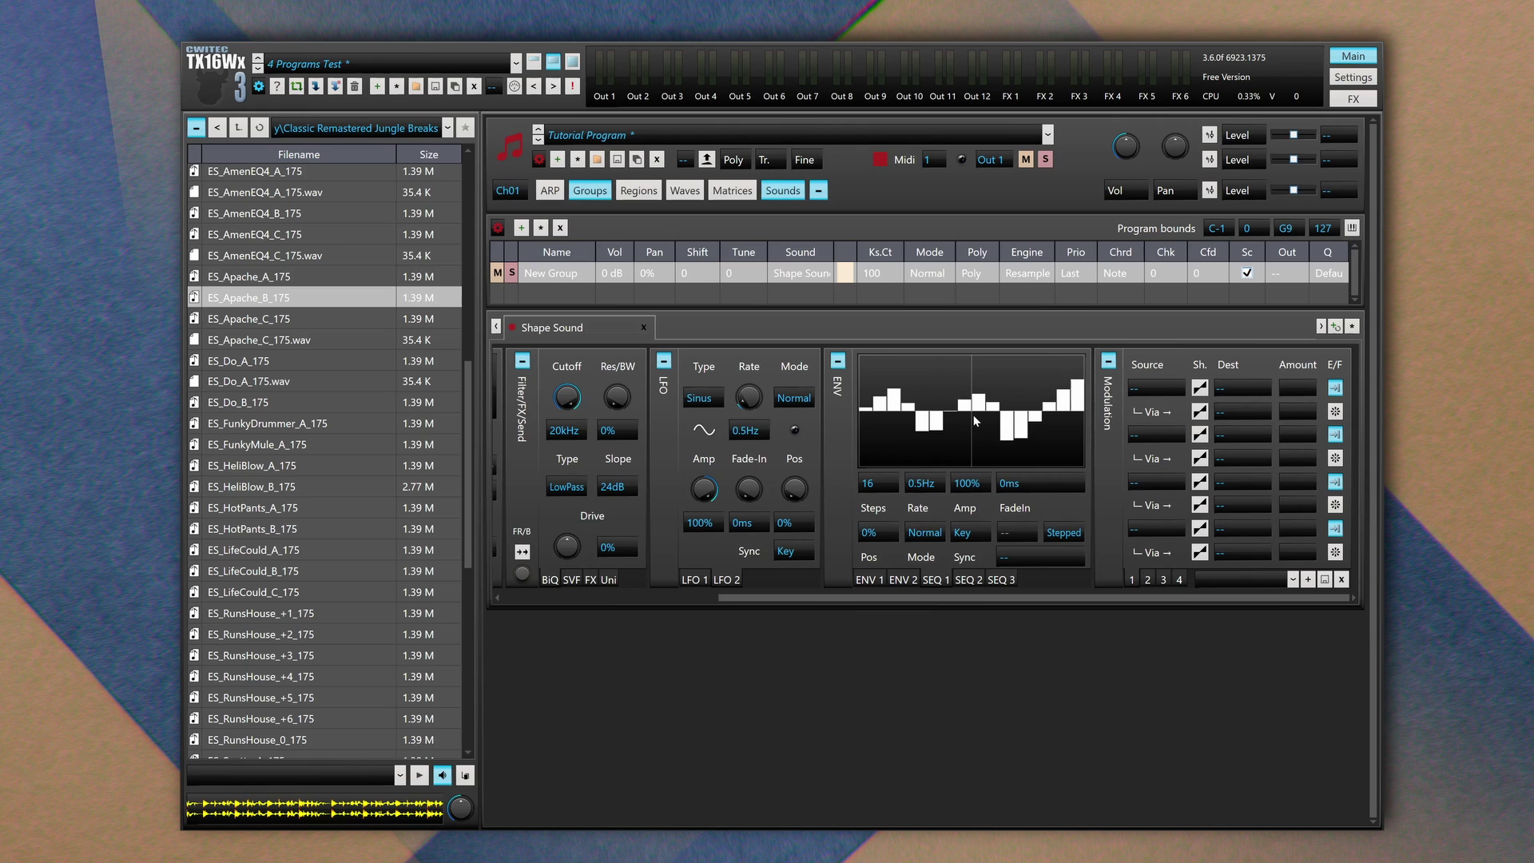
click(1033, 423)
Keep Key sync, settle on the Exponent step shape, and return to ENV 1
click(968, 532)
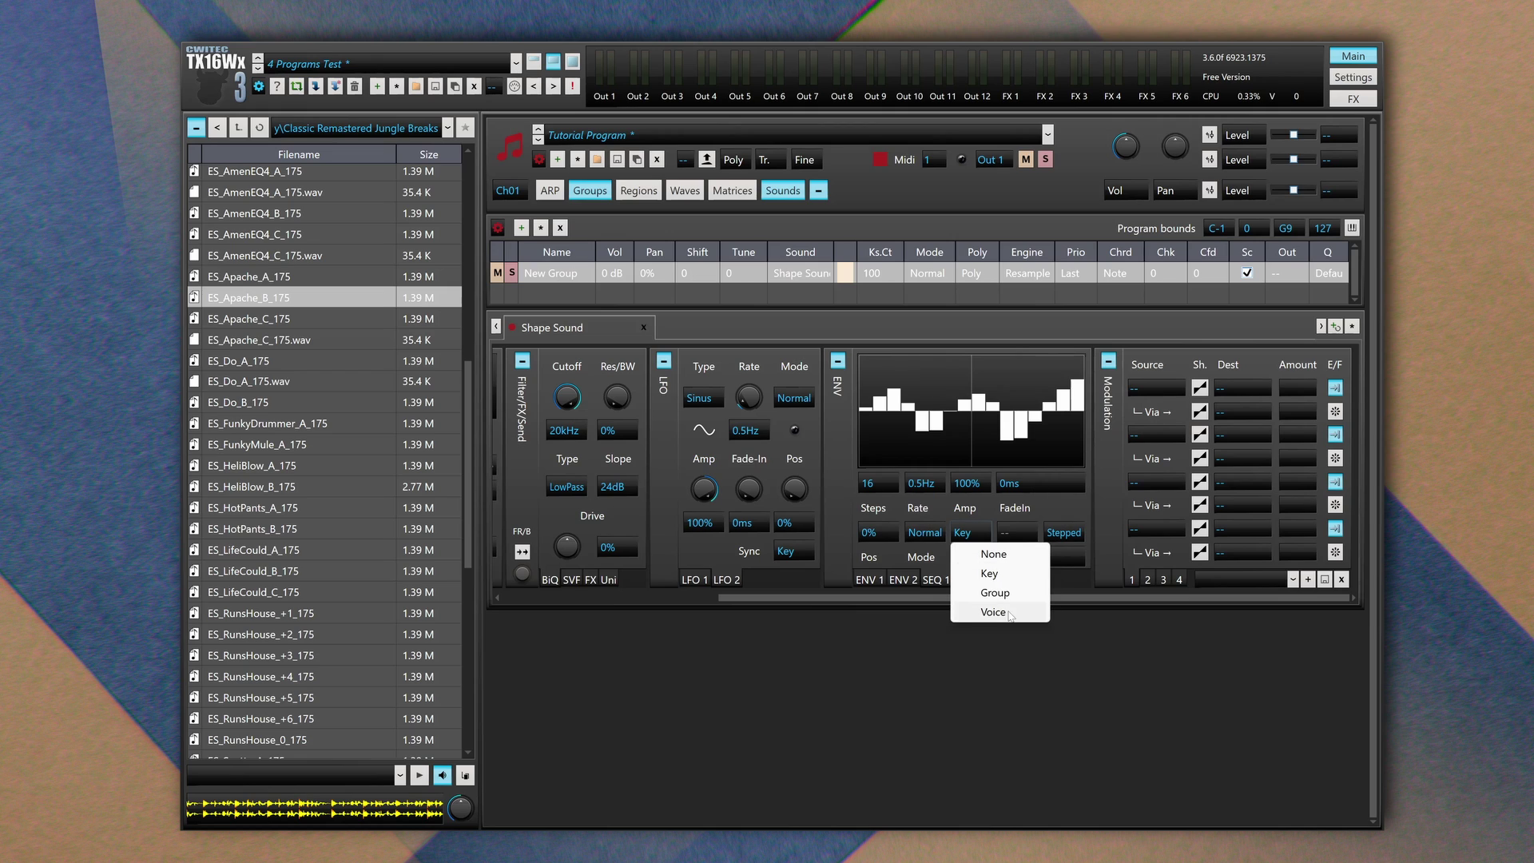
click(1067, 513)
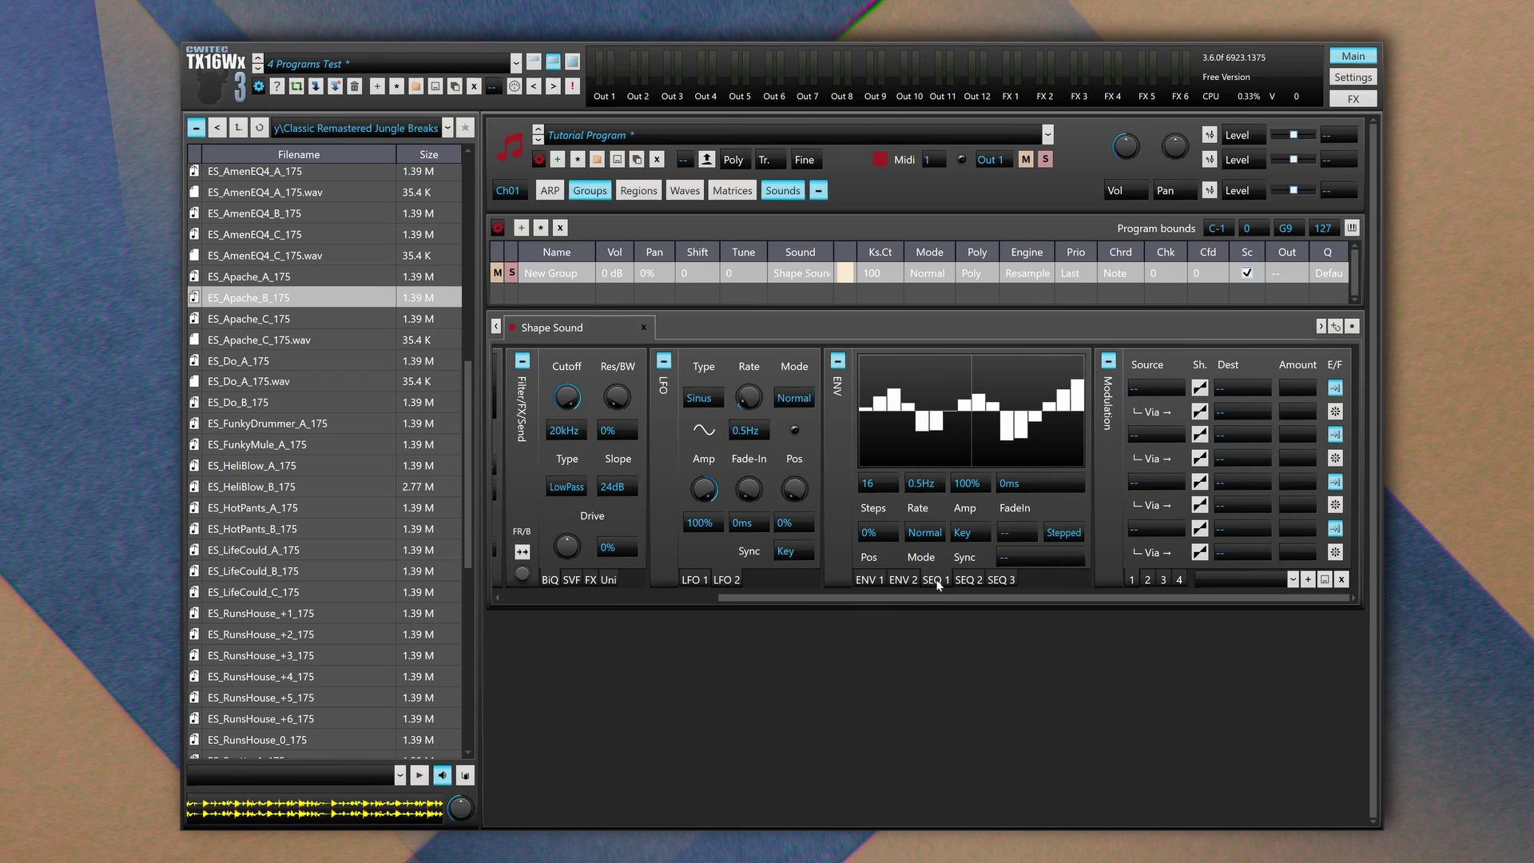
click(1029, 558)
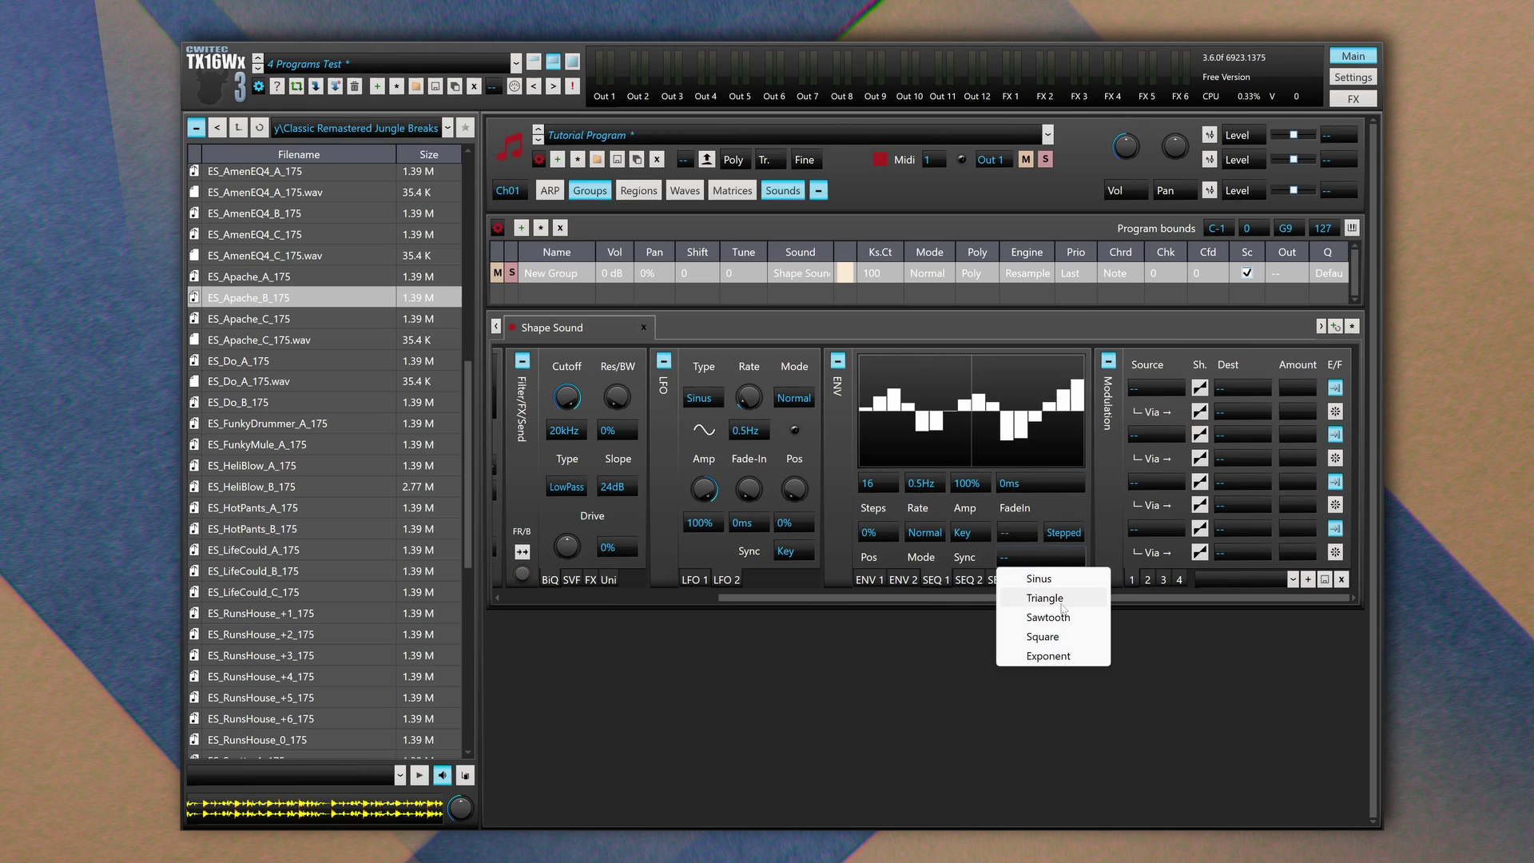
click(1042, 578)
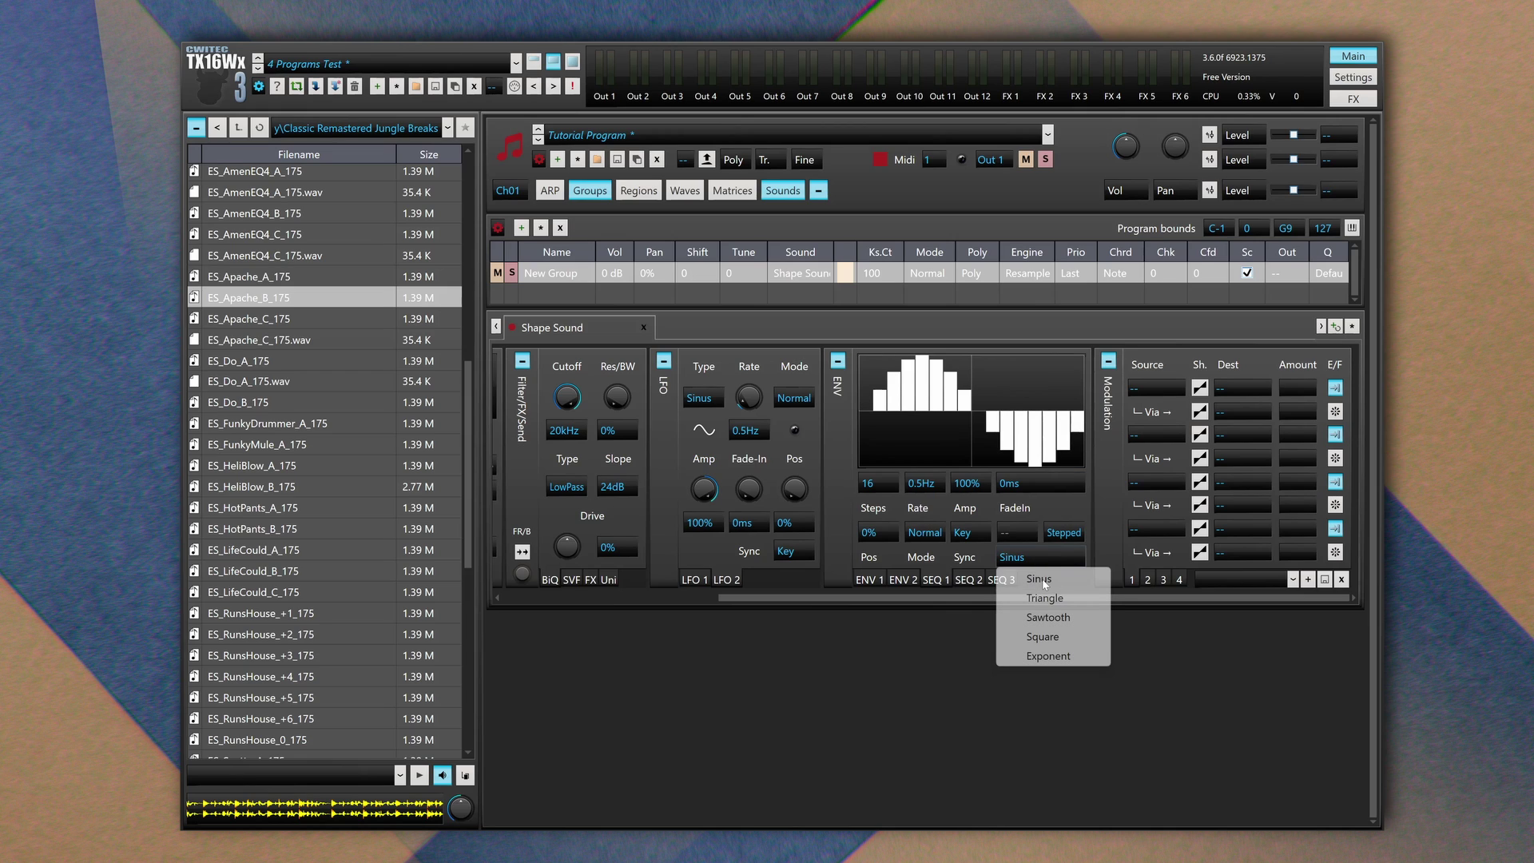
click(1044, 598)
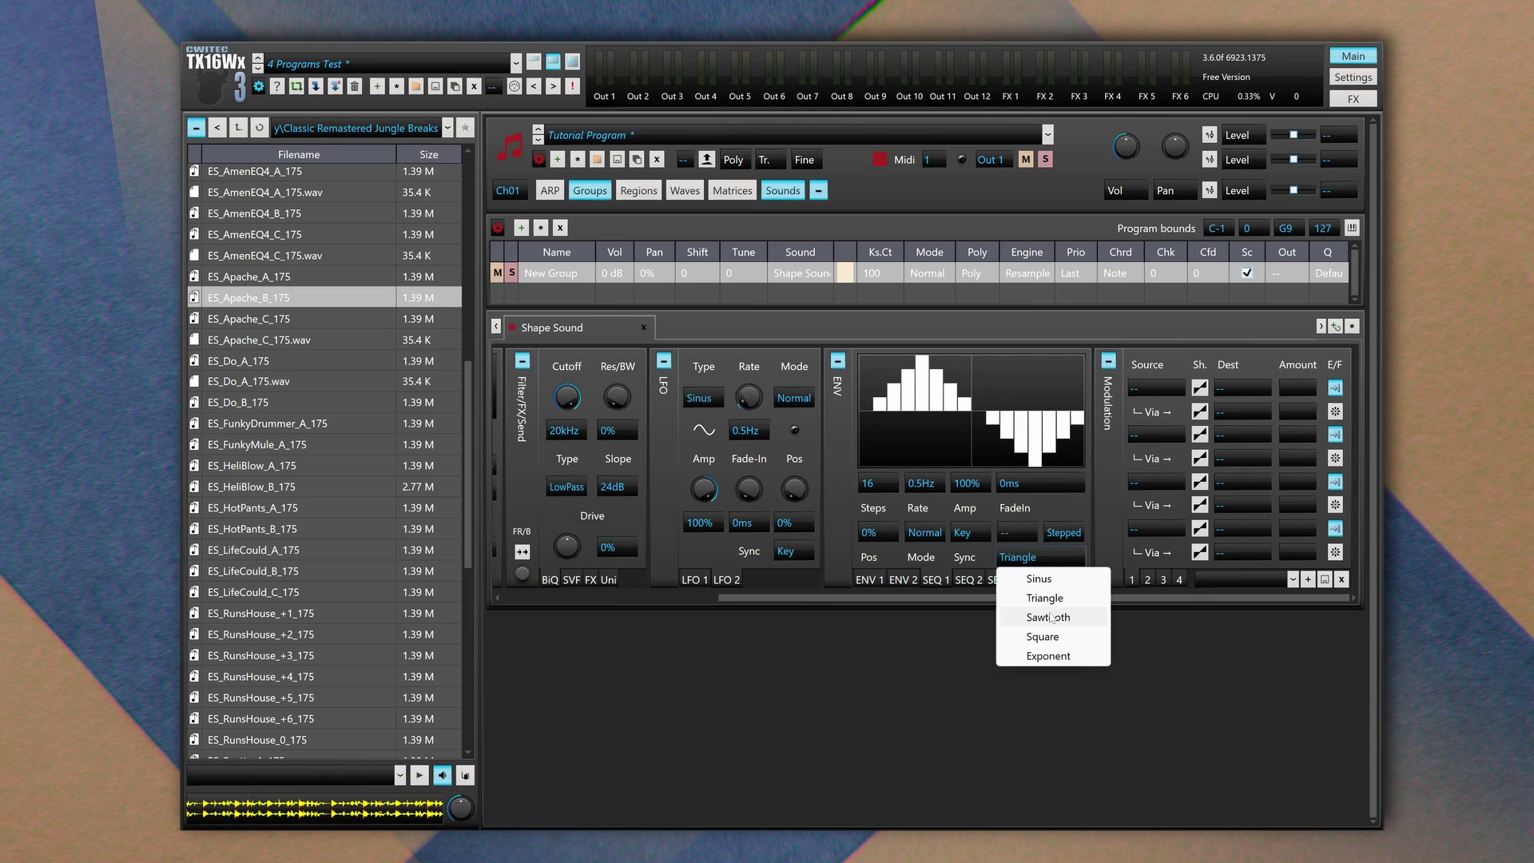
click(1048, 617)
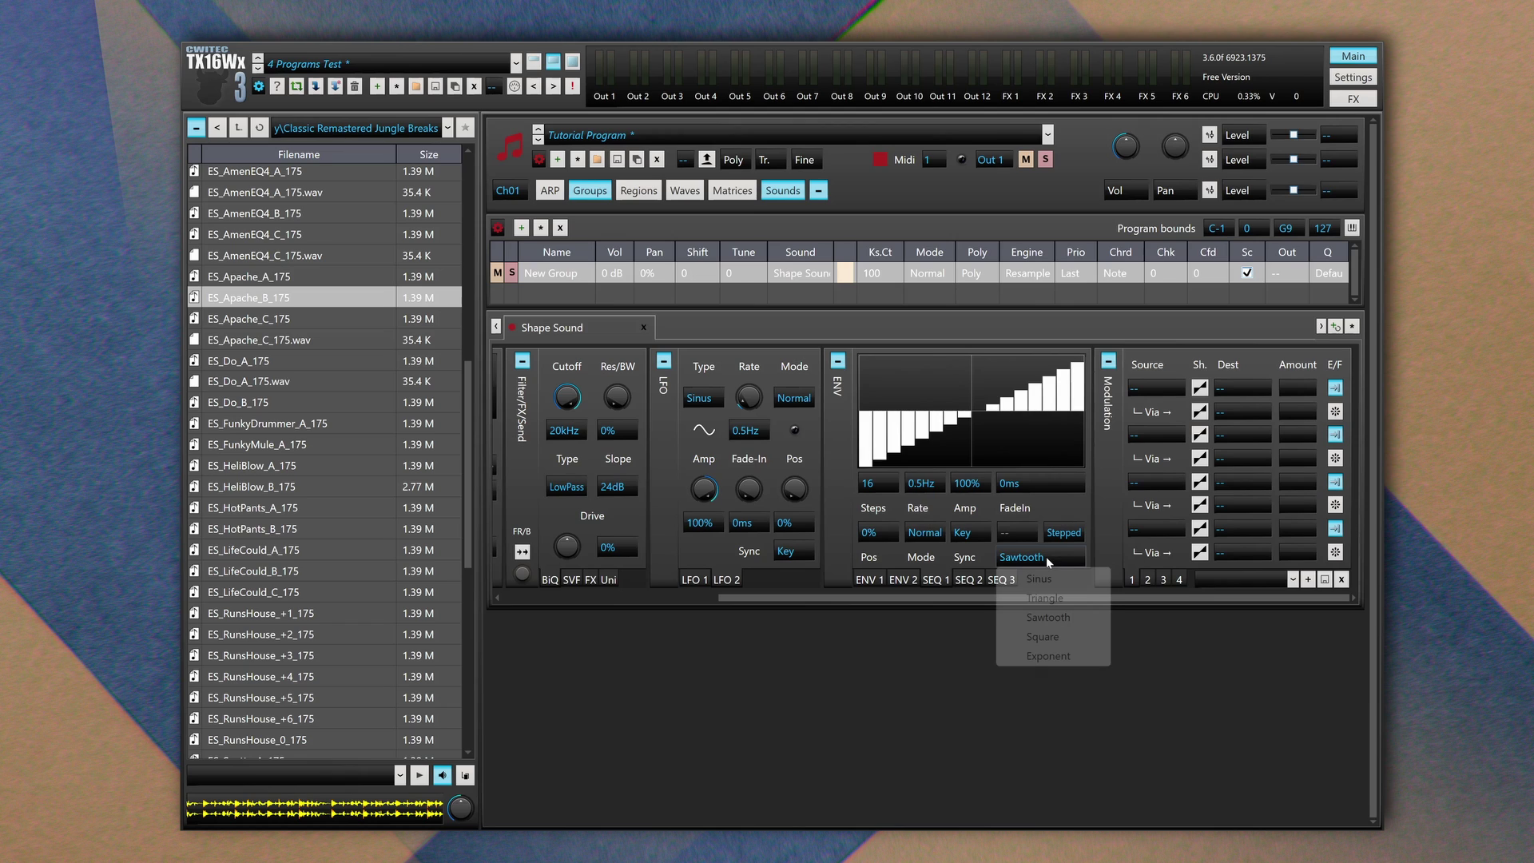
click(1054, 636)
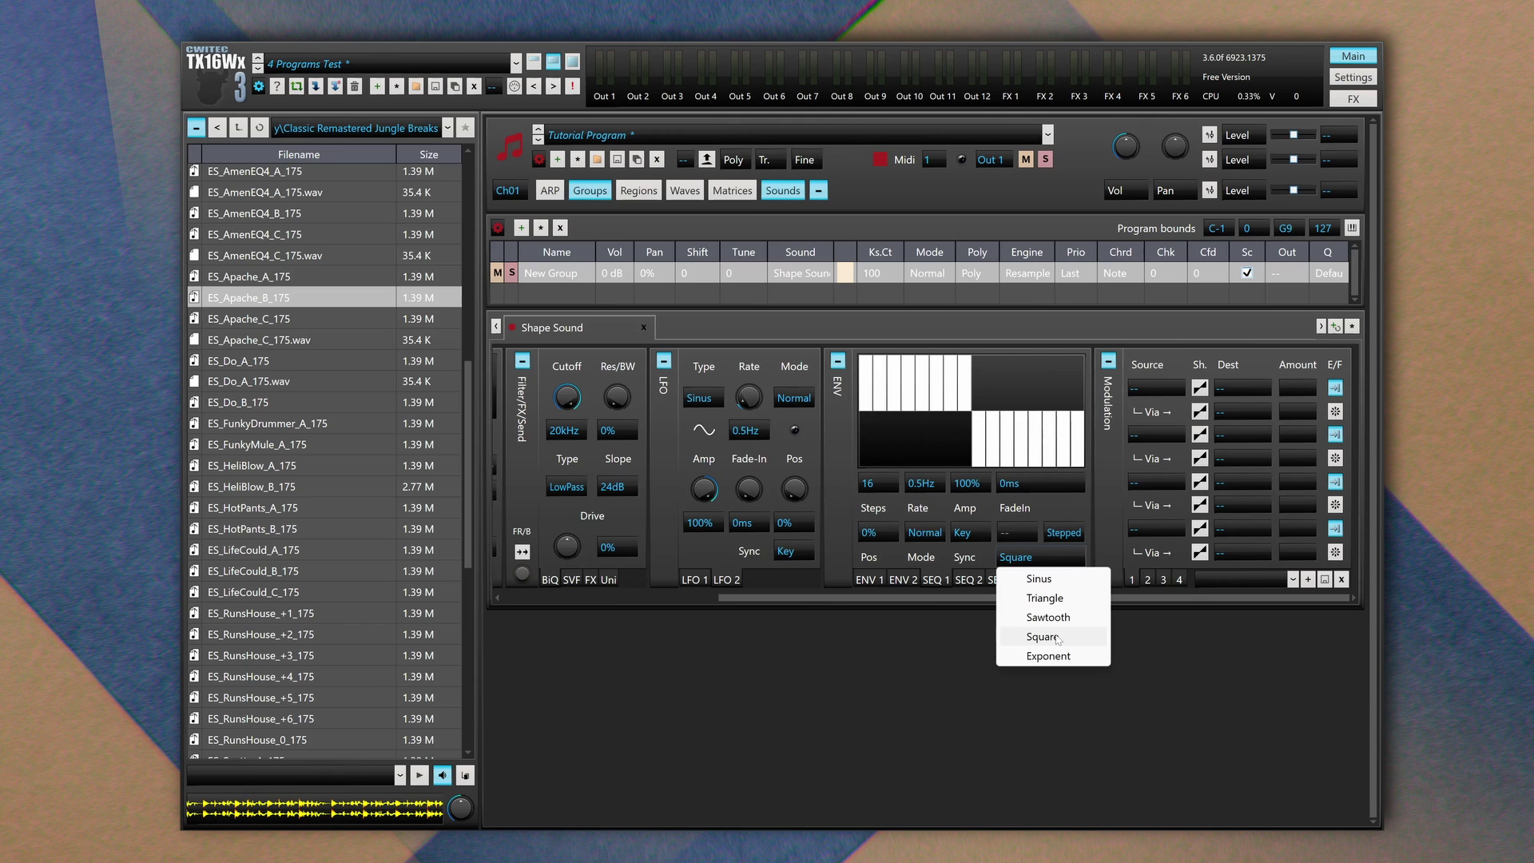
click(1055, 656)
click(868, 579)
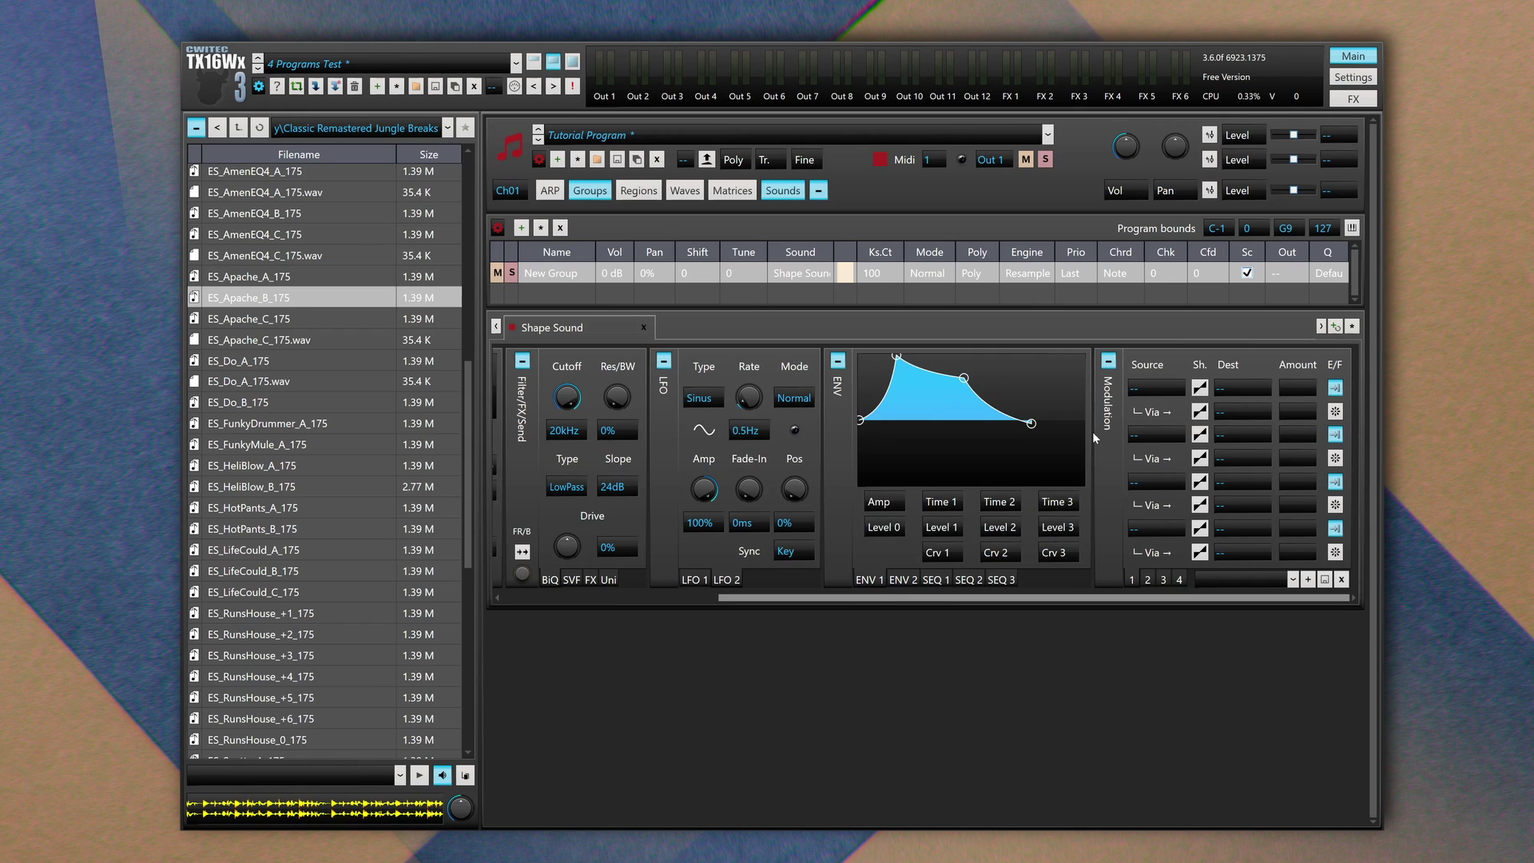
Route ENV1 to Pitch in the first modulation row with a 500Ct amount
click(1171, 389)
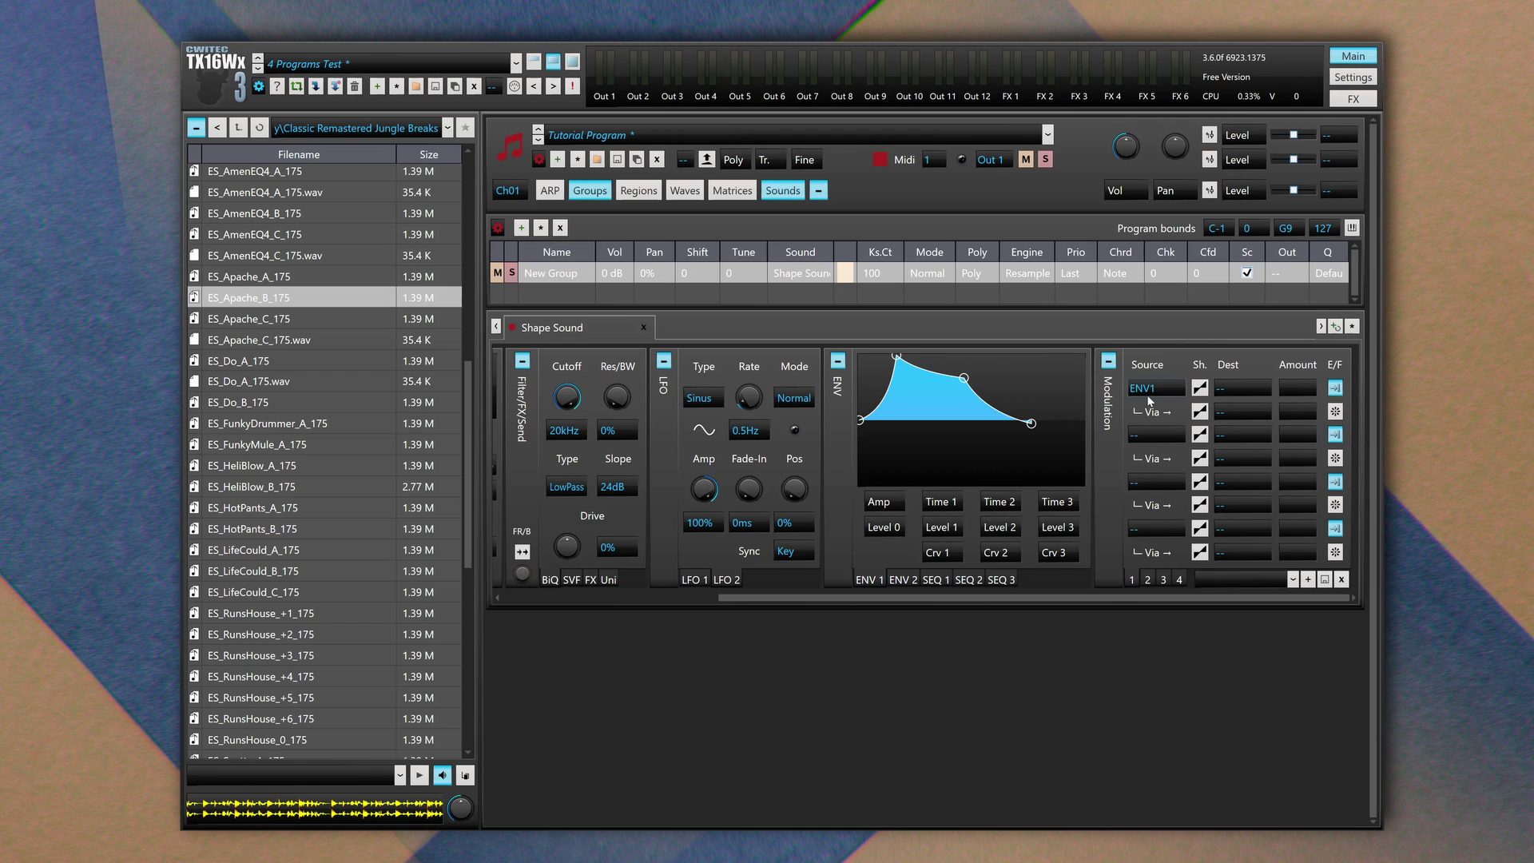
click(1239, 389)
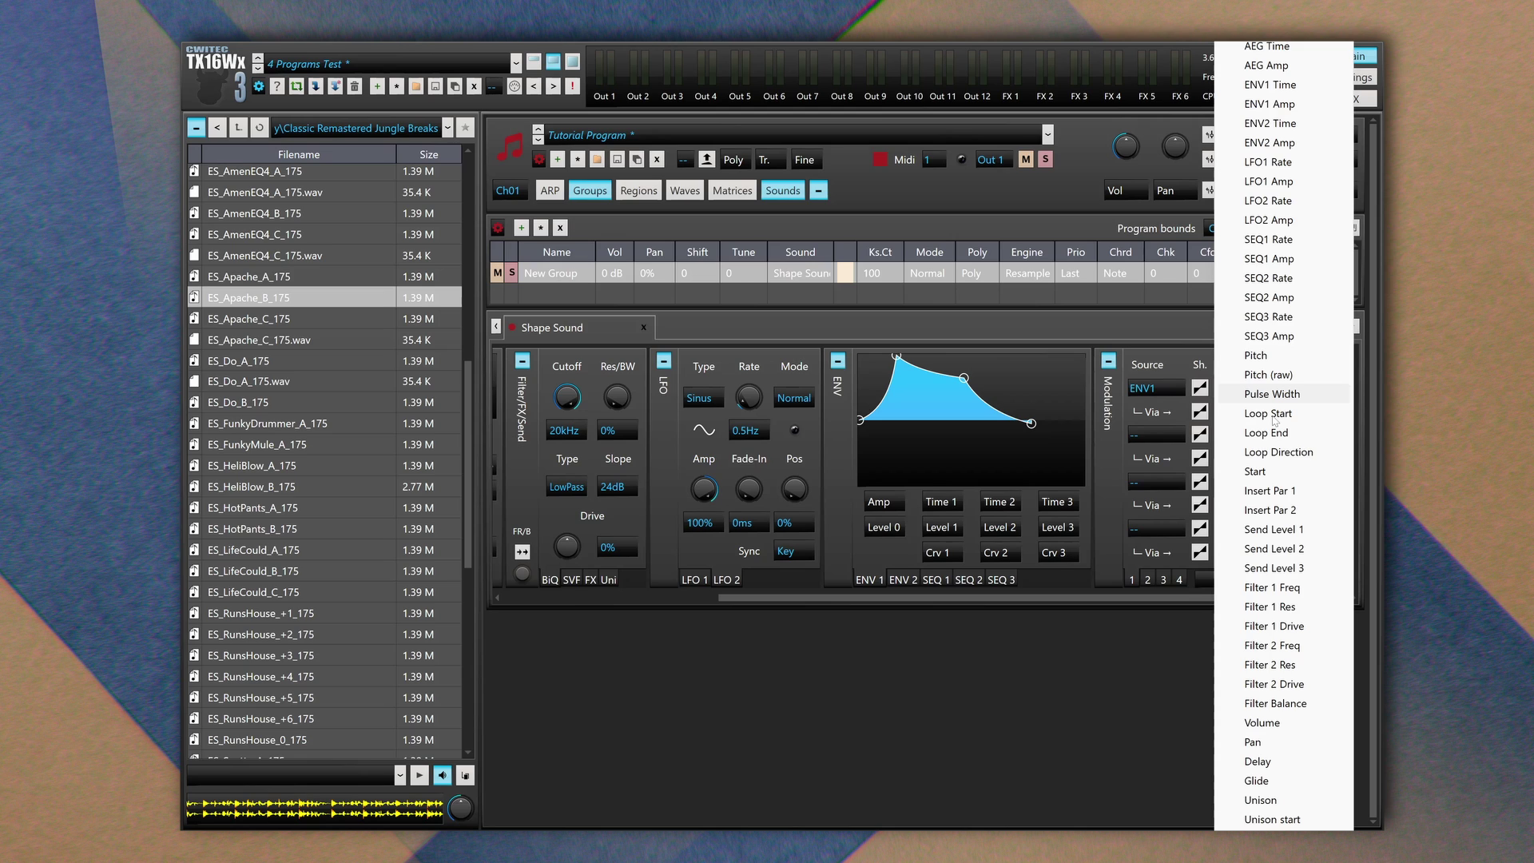
click(1255, 354)
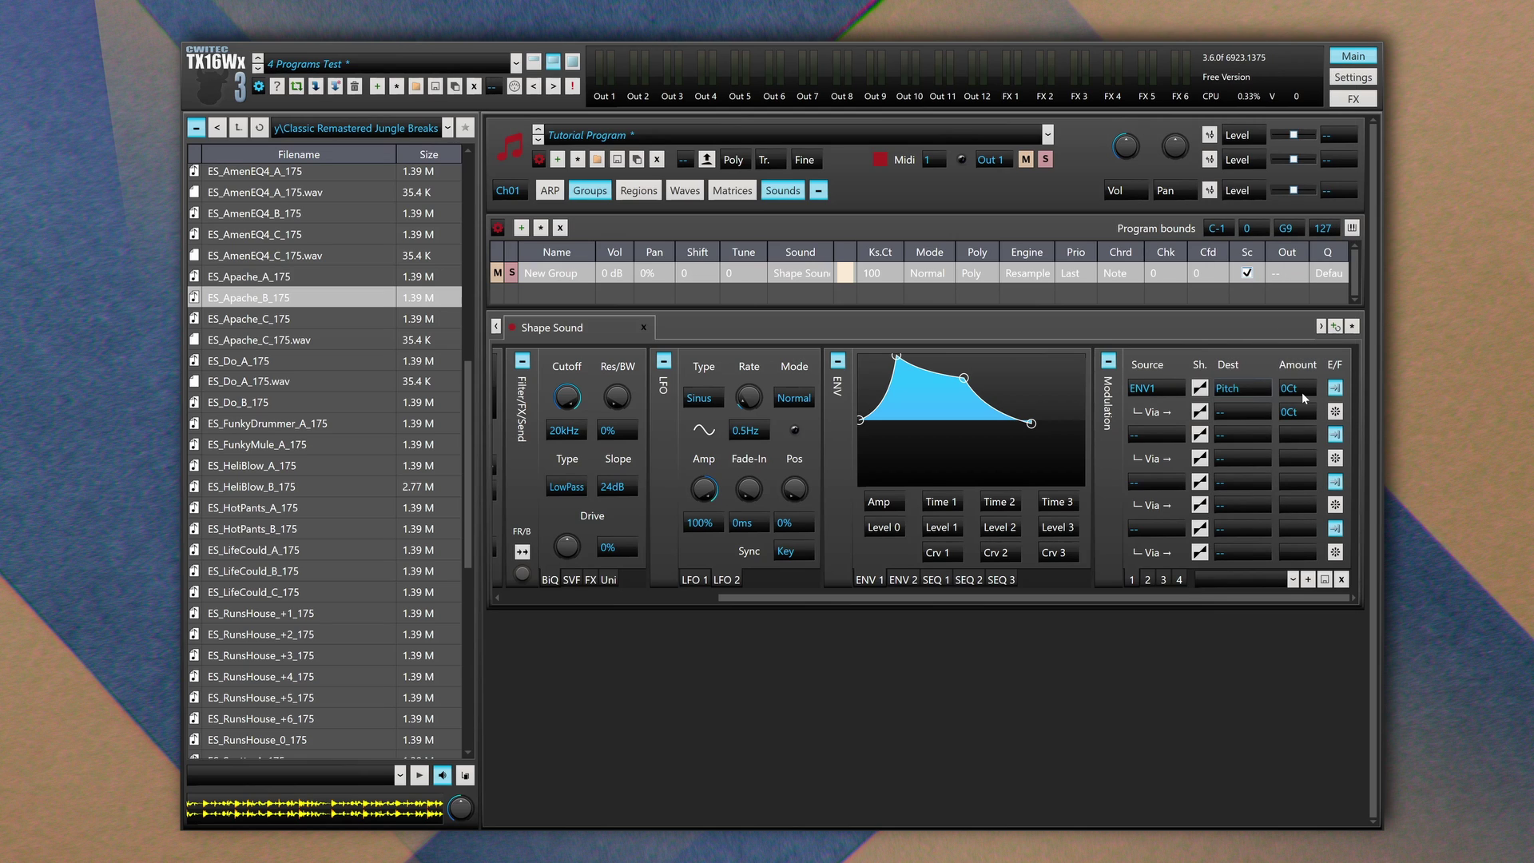
drag(1299, 392, 1273, 392)
Show the regions, then shorten the ENV 1 attack and hold its peak longer
click(639, 191)
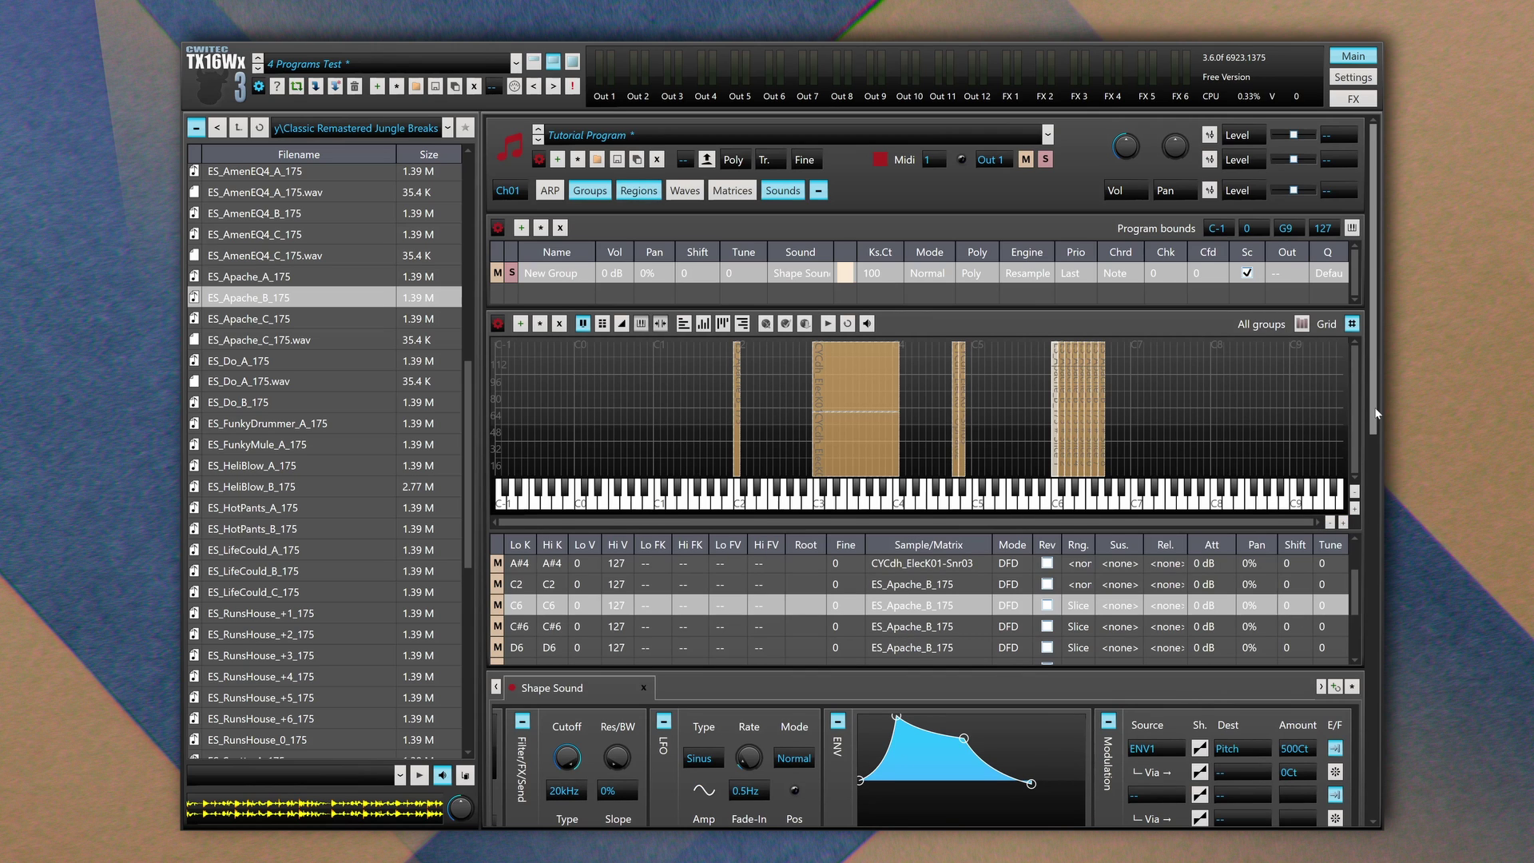
drag(1375, 413, 1375, 510)
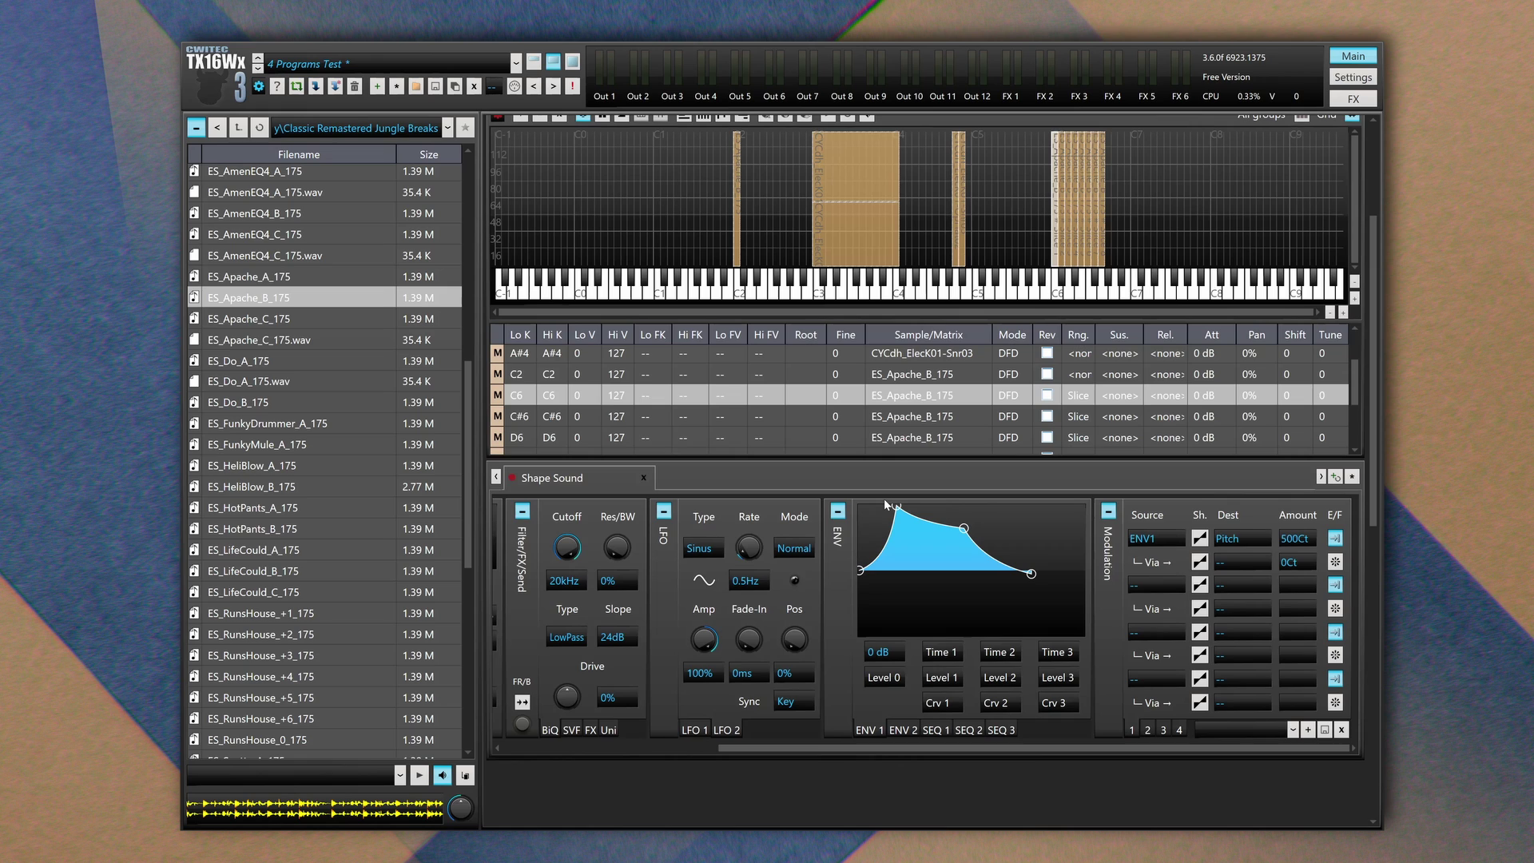
drag(883, 498, 865, 498)
drag(945, 531, 1202, 531)
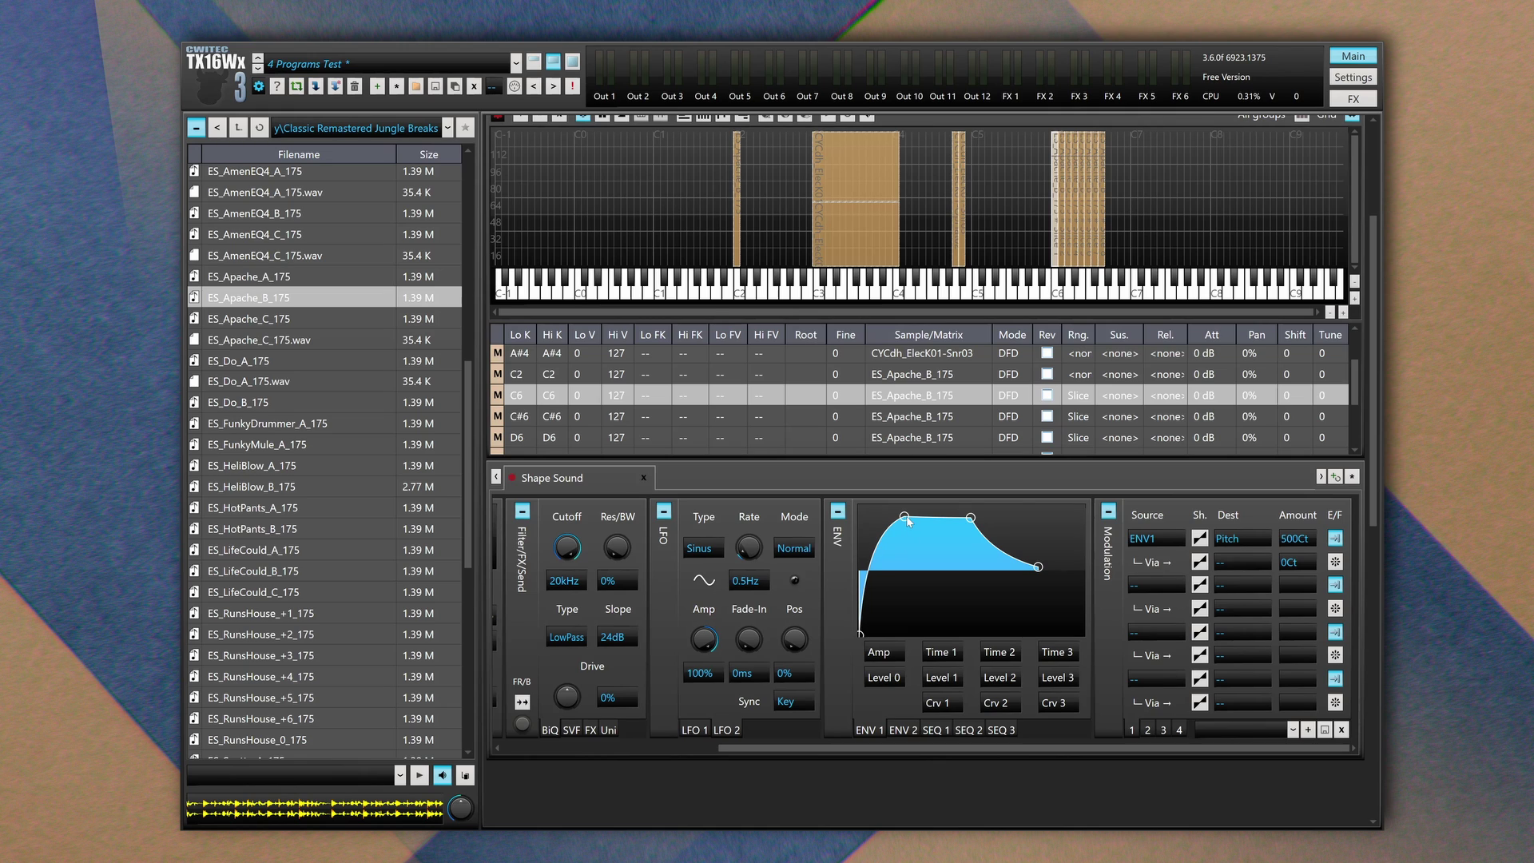
Drop the first ENV 1 point to zero and set the second level to 0
drag(908, 520, 860, 631)
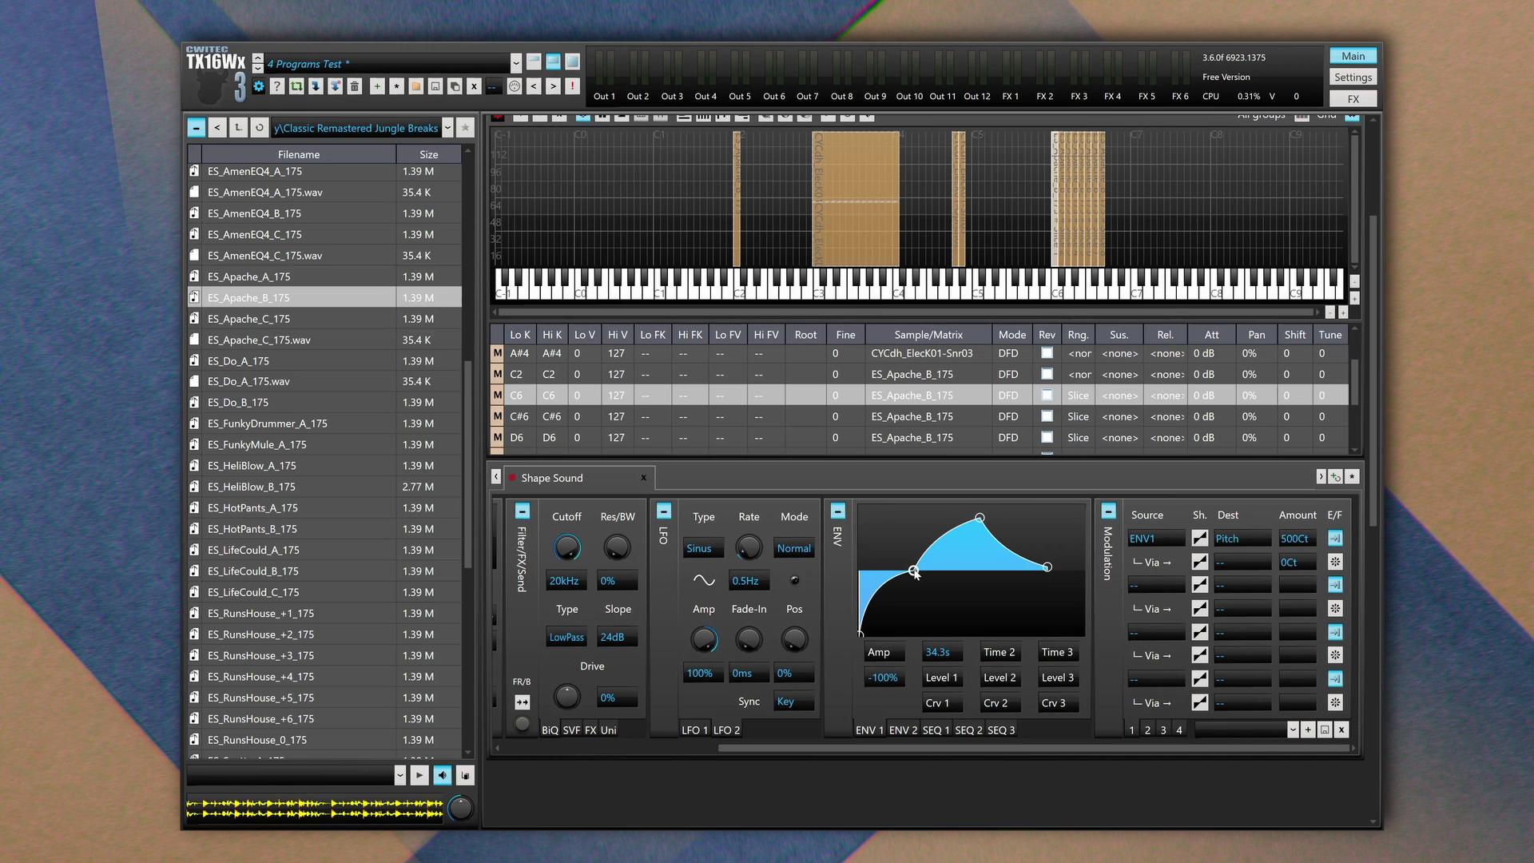
drag(914, 572, 916, 569)
double_click(951, 678)
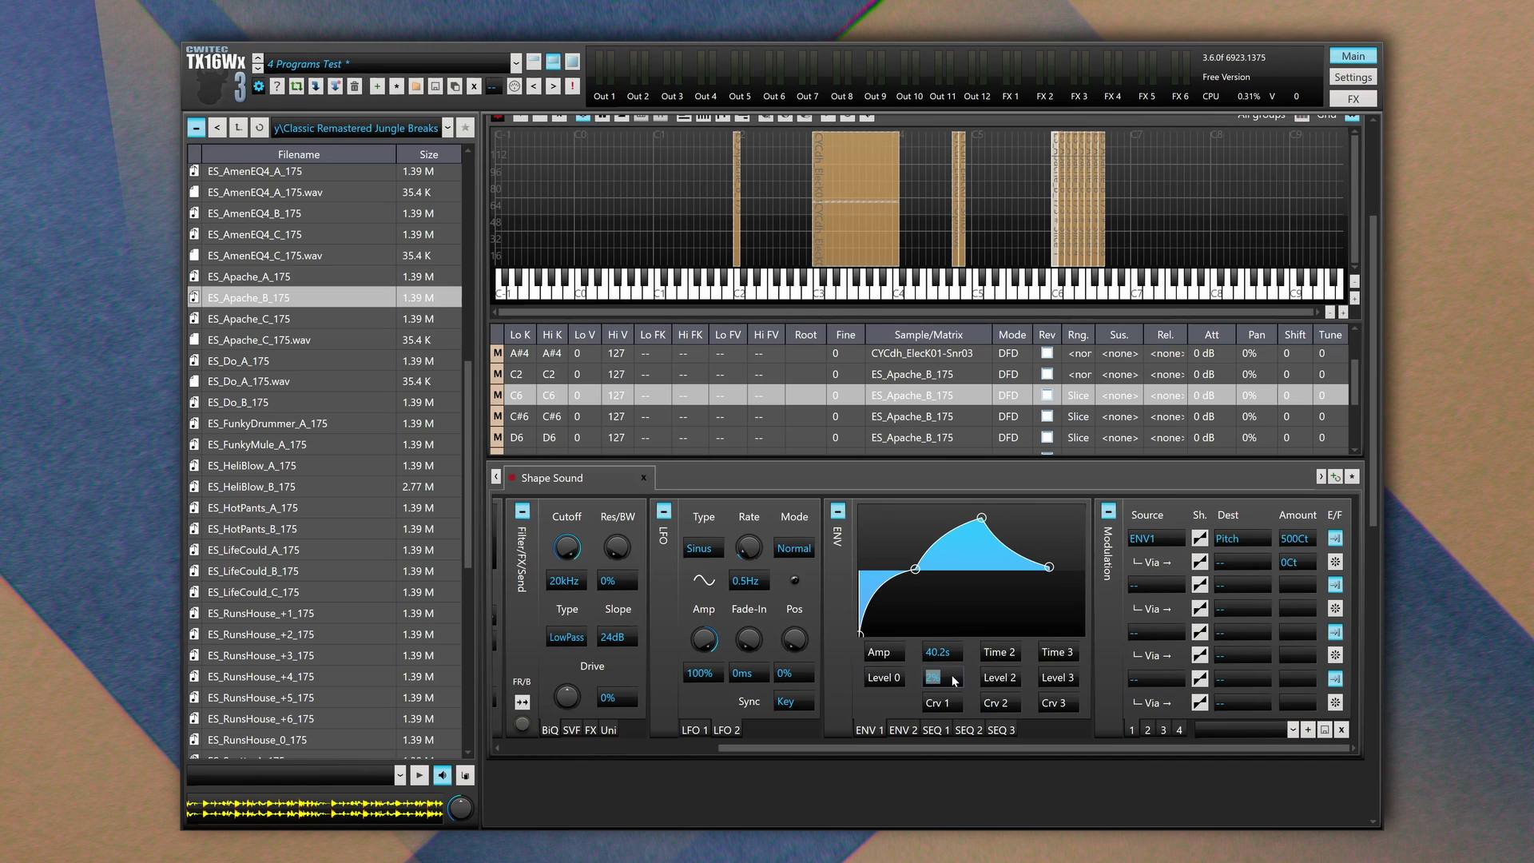
click(982, 518)
double_click(1000, 680)
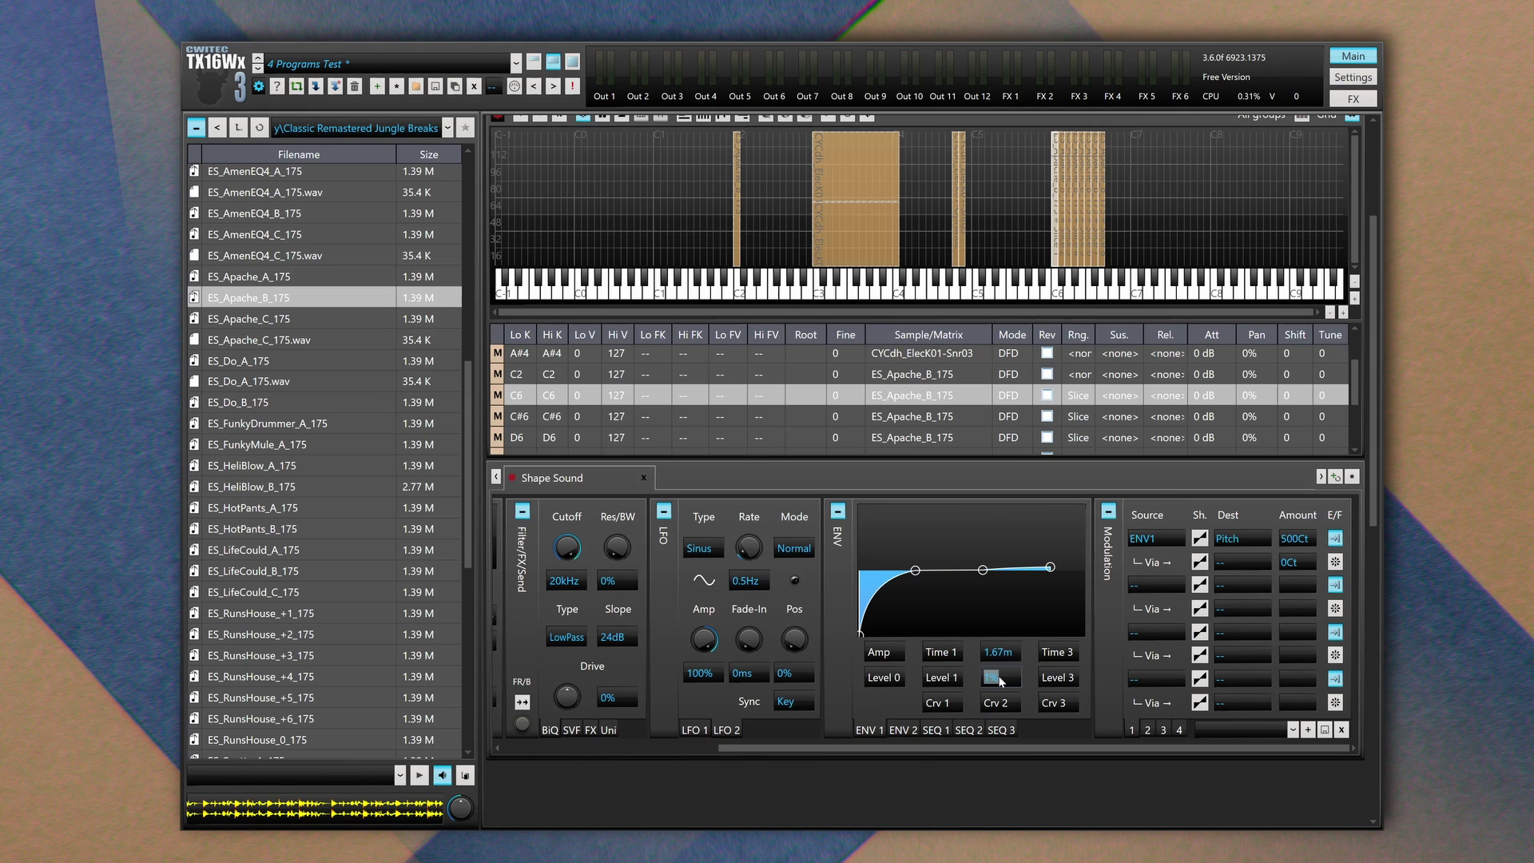
text(0)
key(Return)
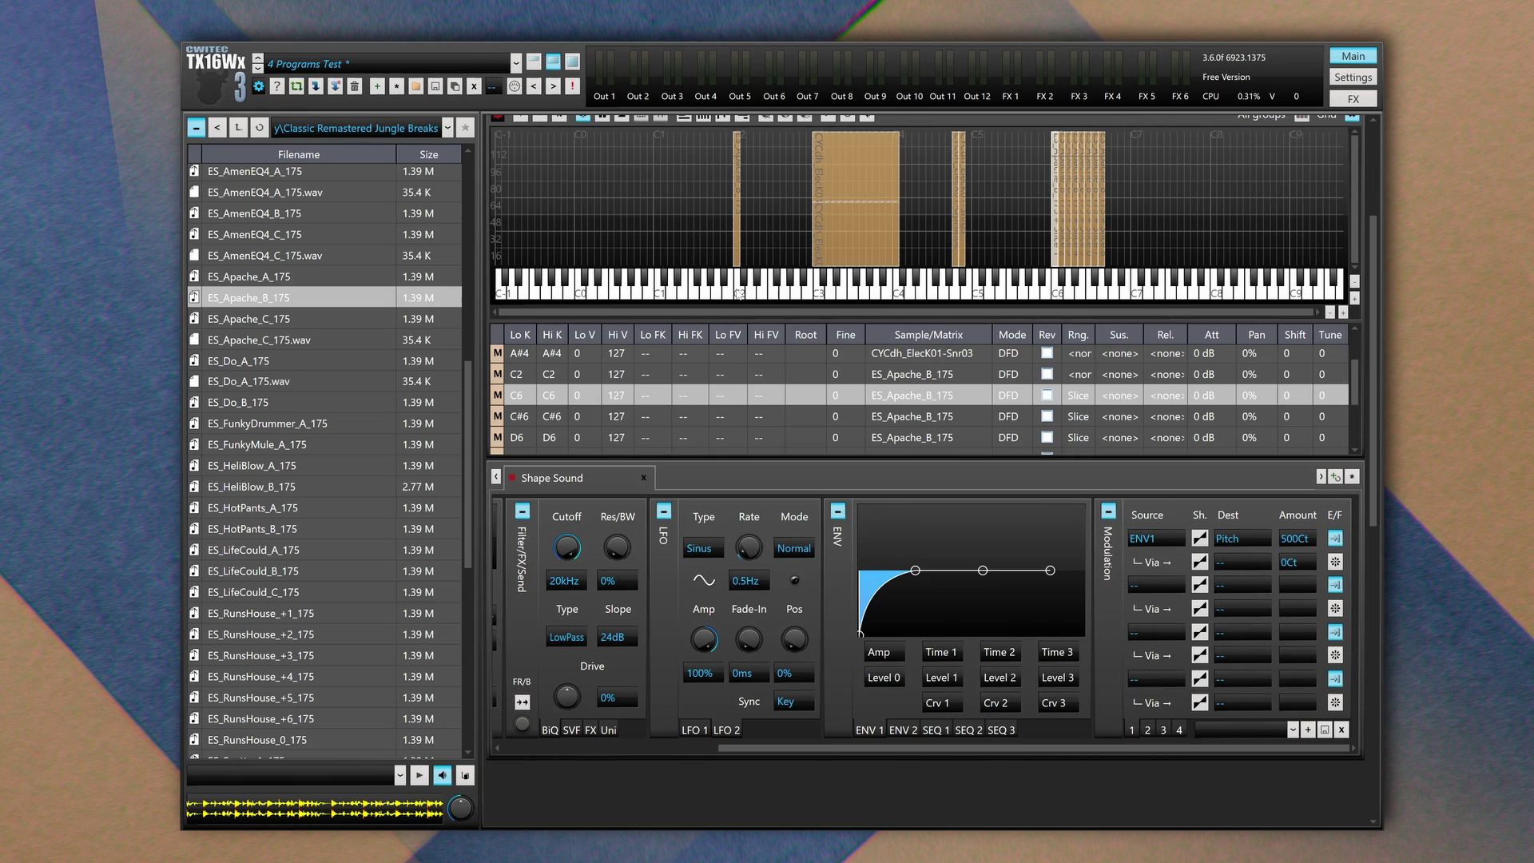
Play a note on the regions keyboard to hear the ENV1 pitch sweep
click(738, 292)
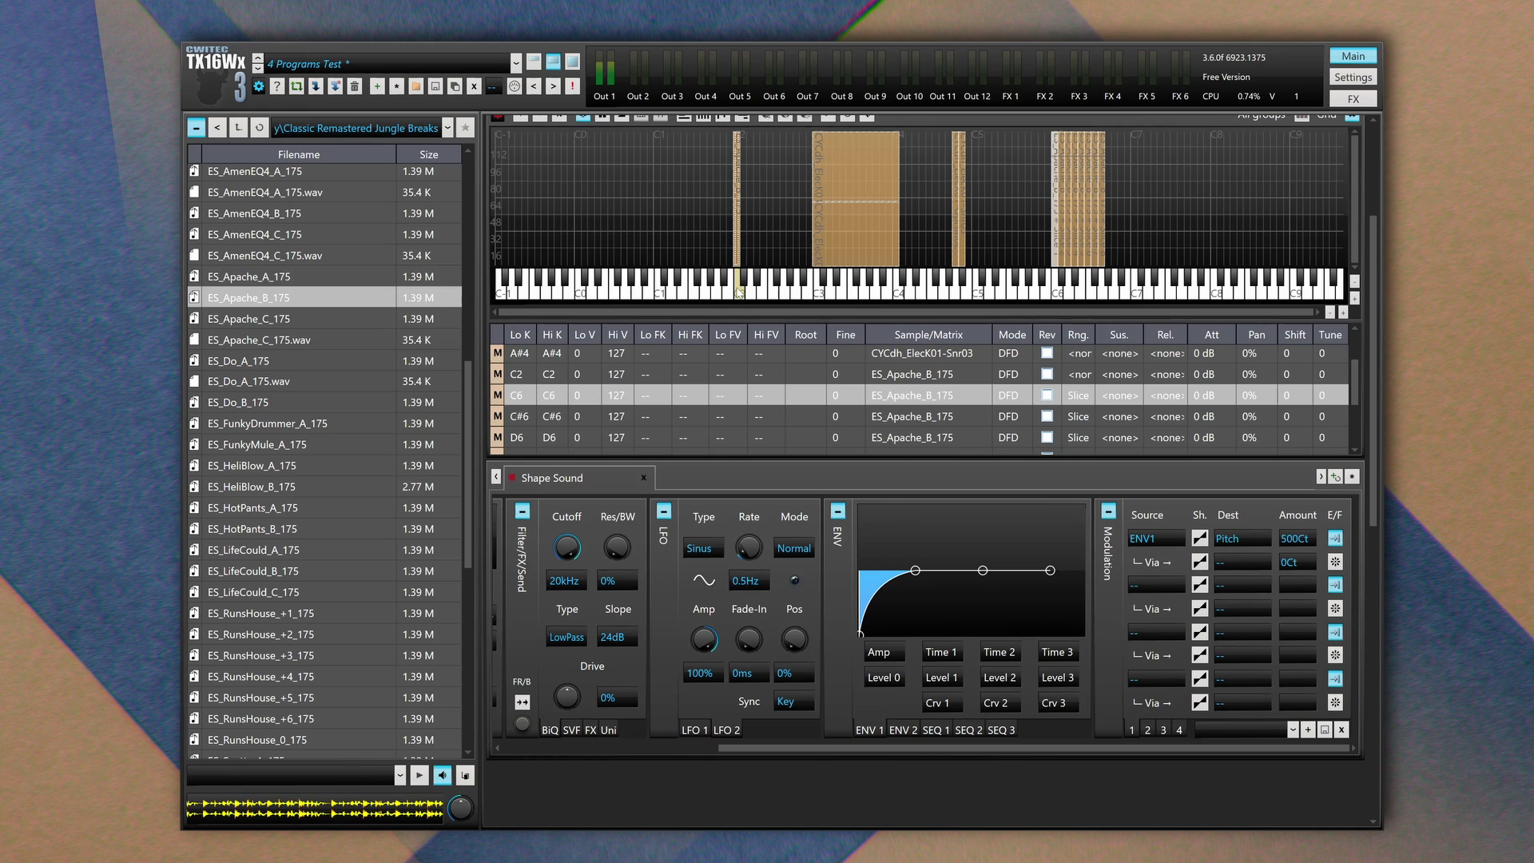